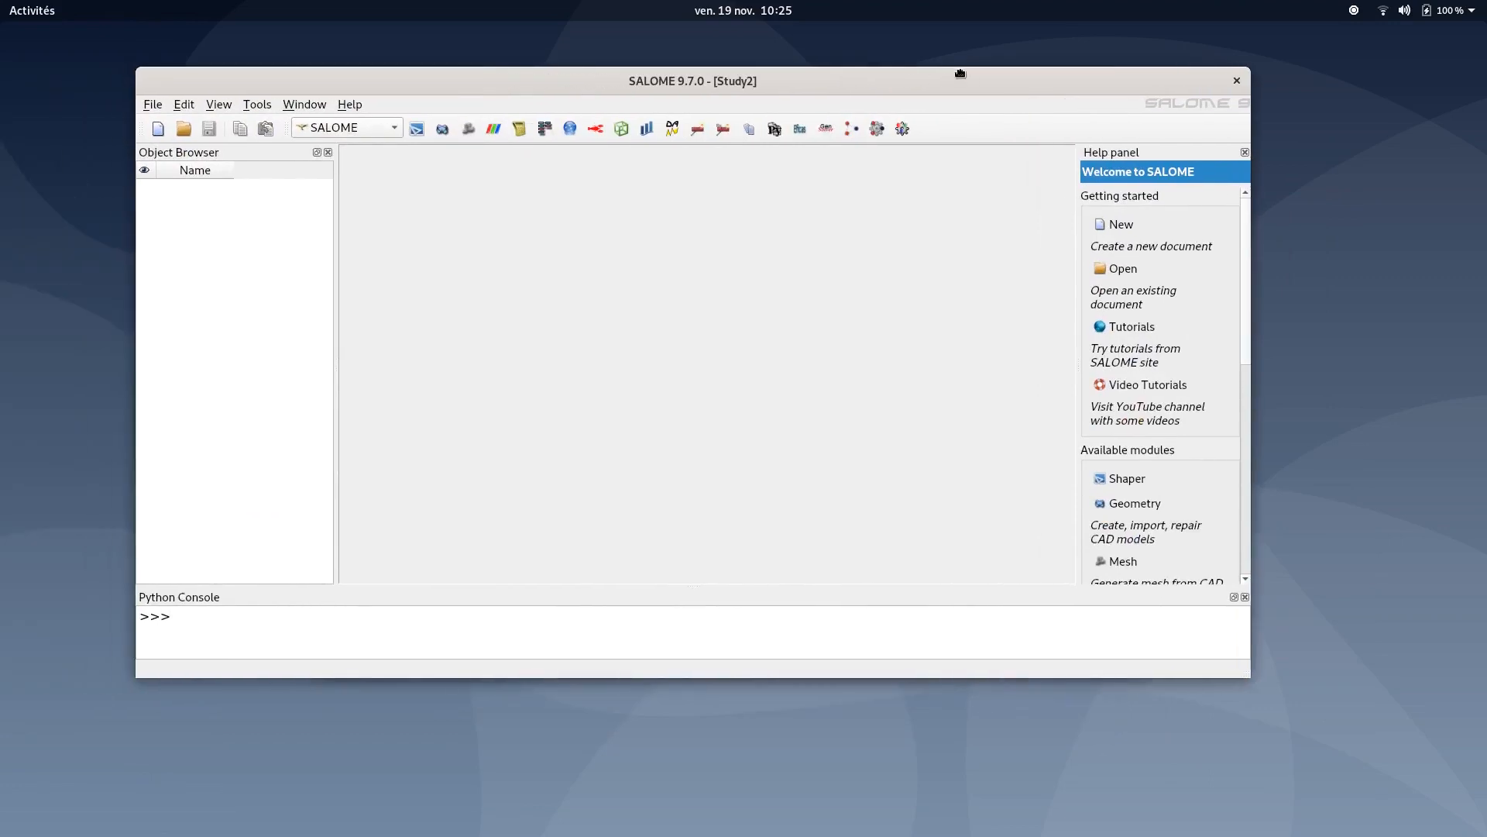
- Save the study under the name Cavity_mesh
left_click(155, 110)
left_click(198, 214)
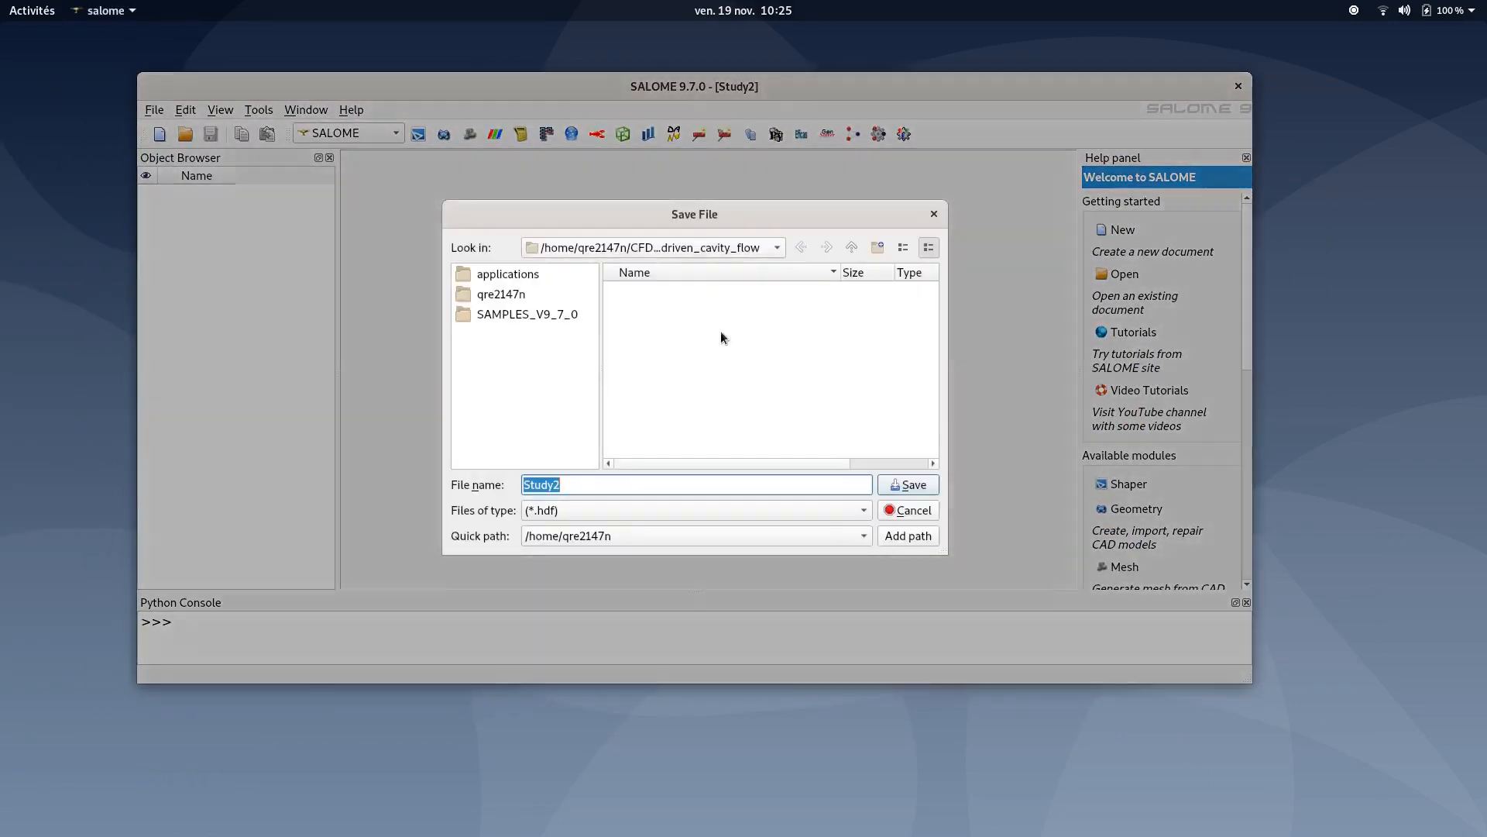
type("Cavity_mesh")
left_click(910, 486)
- Maximize the window and activate the Shaper module
double_click(796, 84)
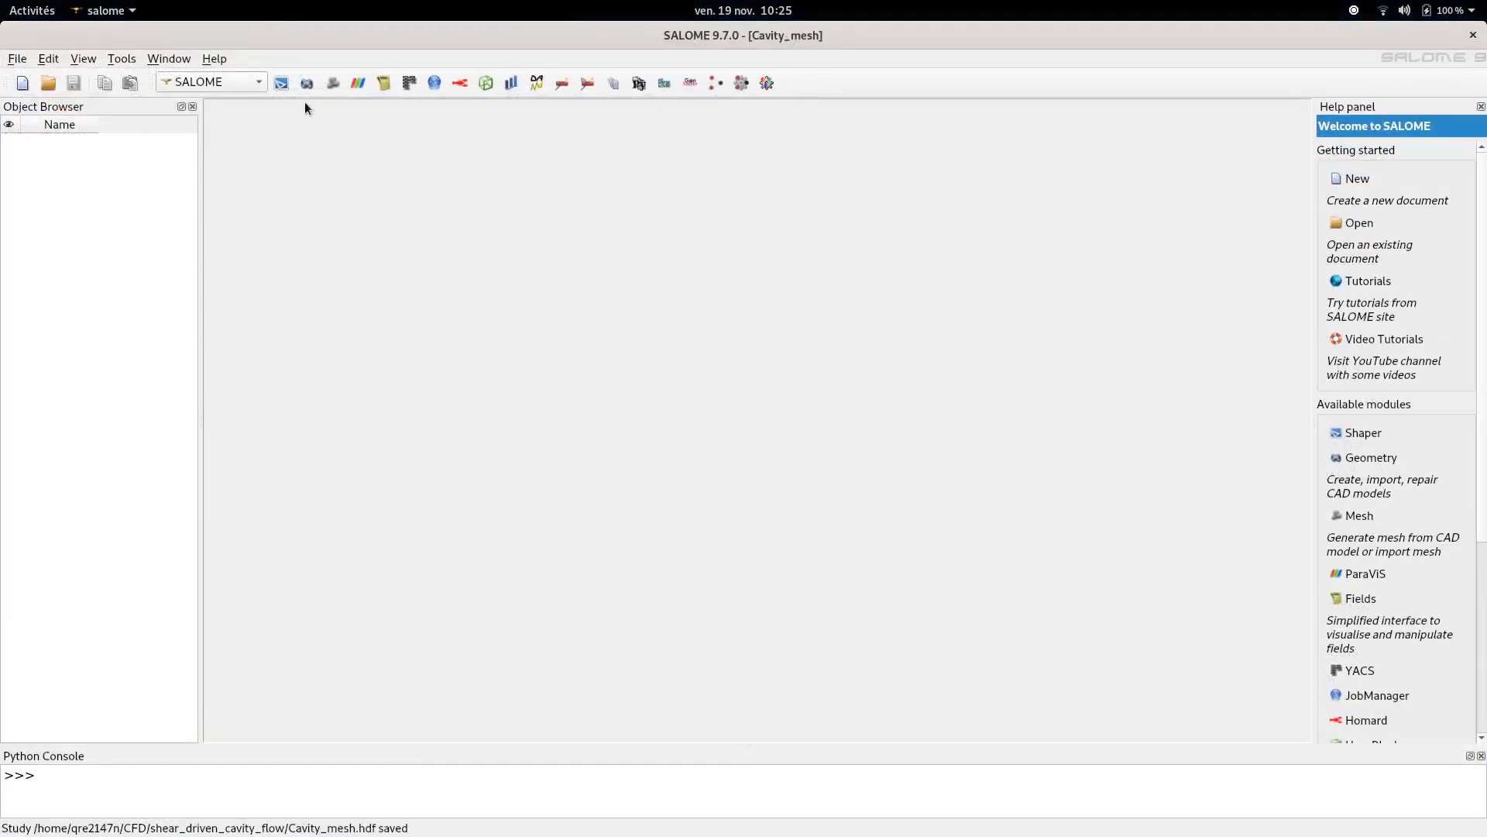
left_click(199, 86)
left_click(216, 108)
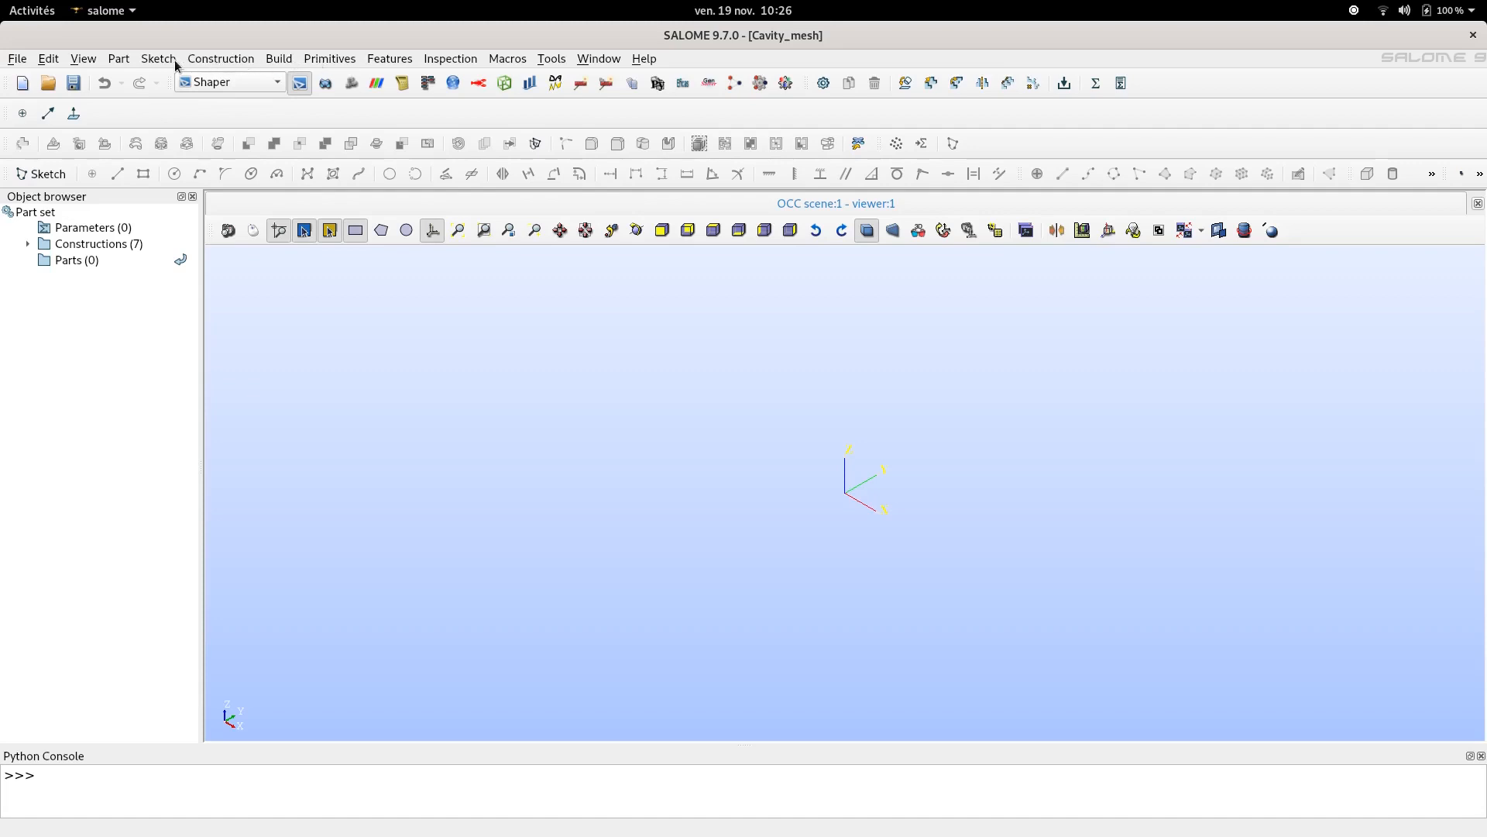
- Create a new part and select it
left_click(119, 59)
left_click(140, 73)
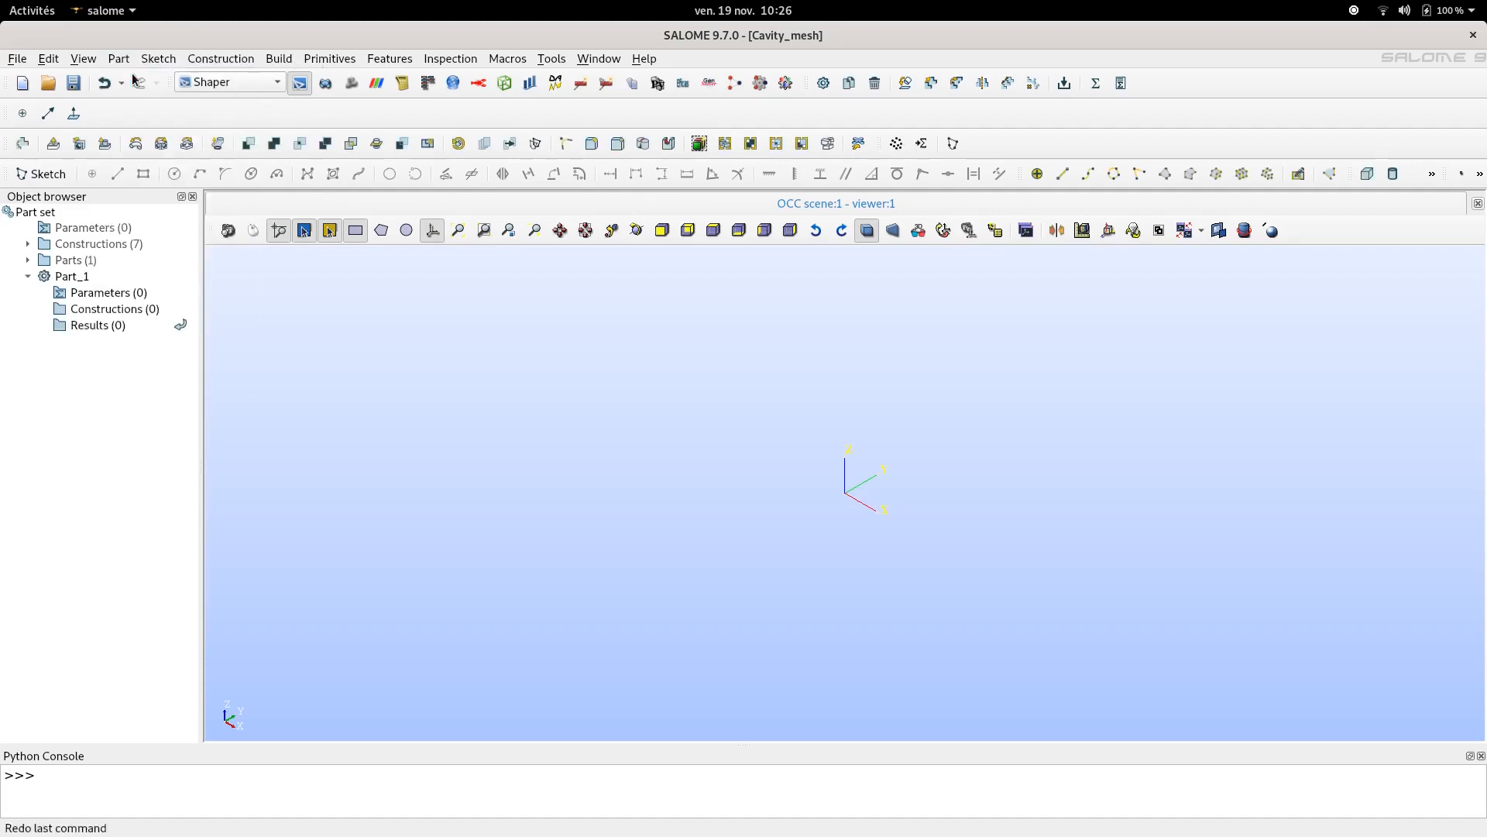
left_click(87, 277)
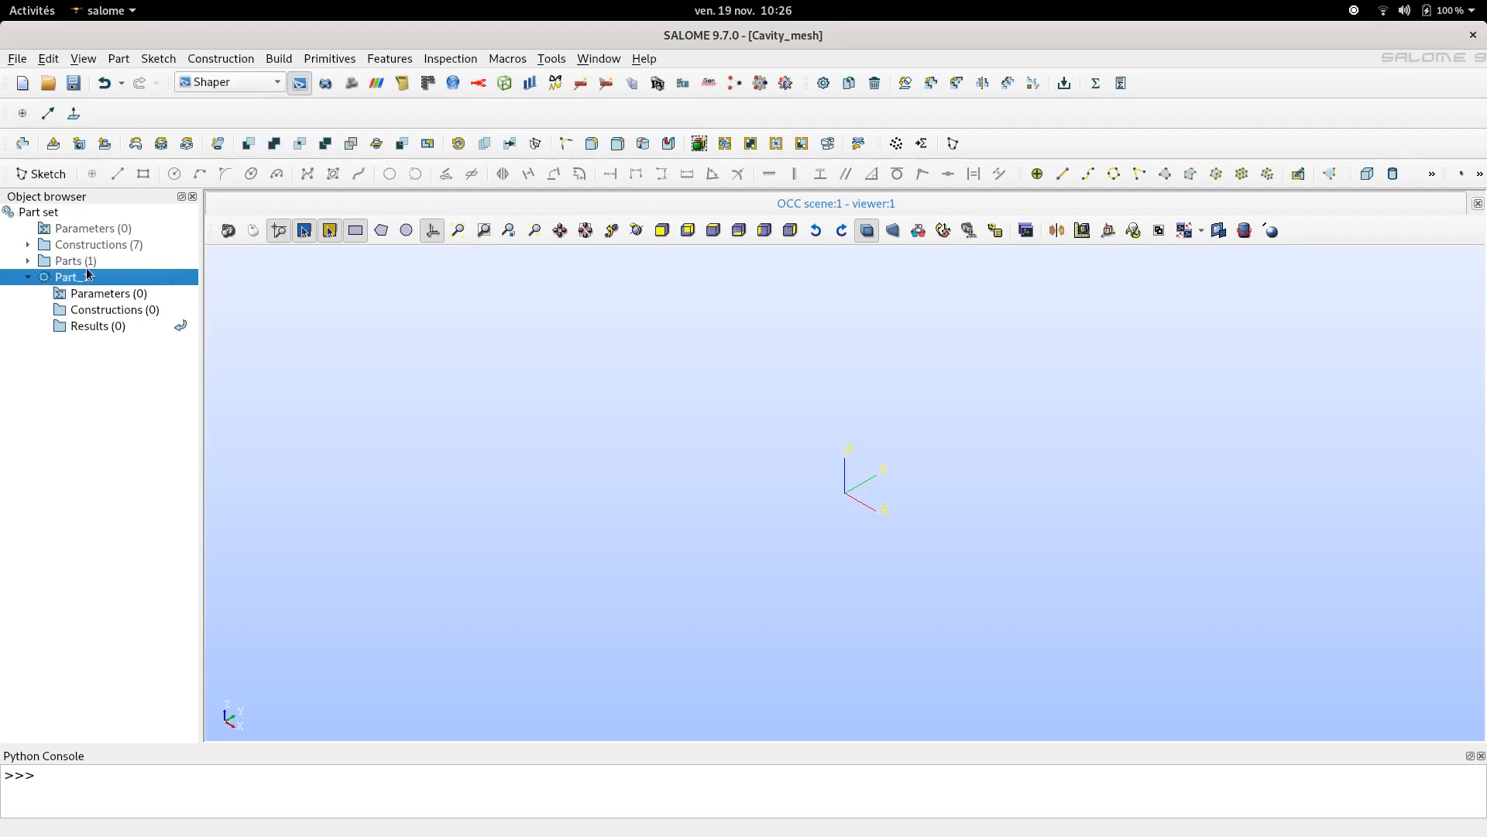
- Start a new sketch on the horizontal XY plane
left_click(42, 173)
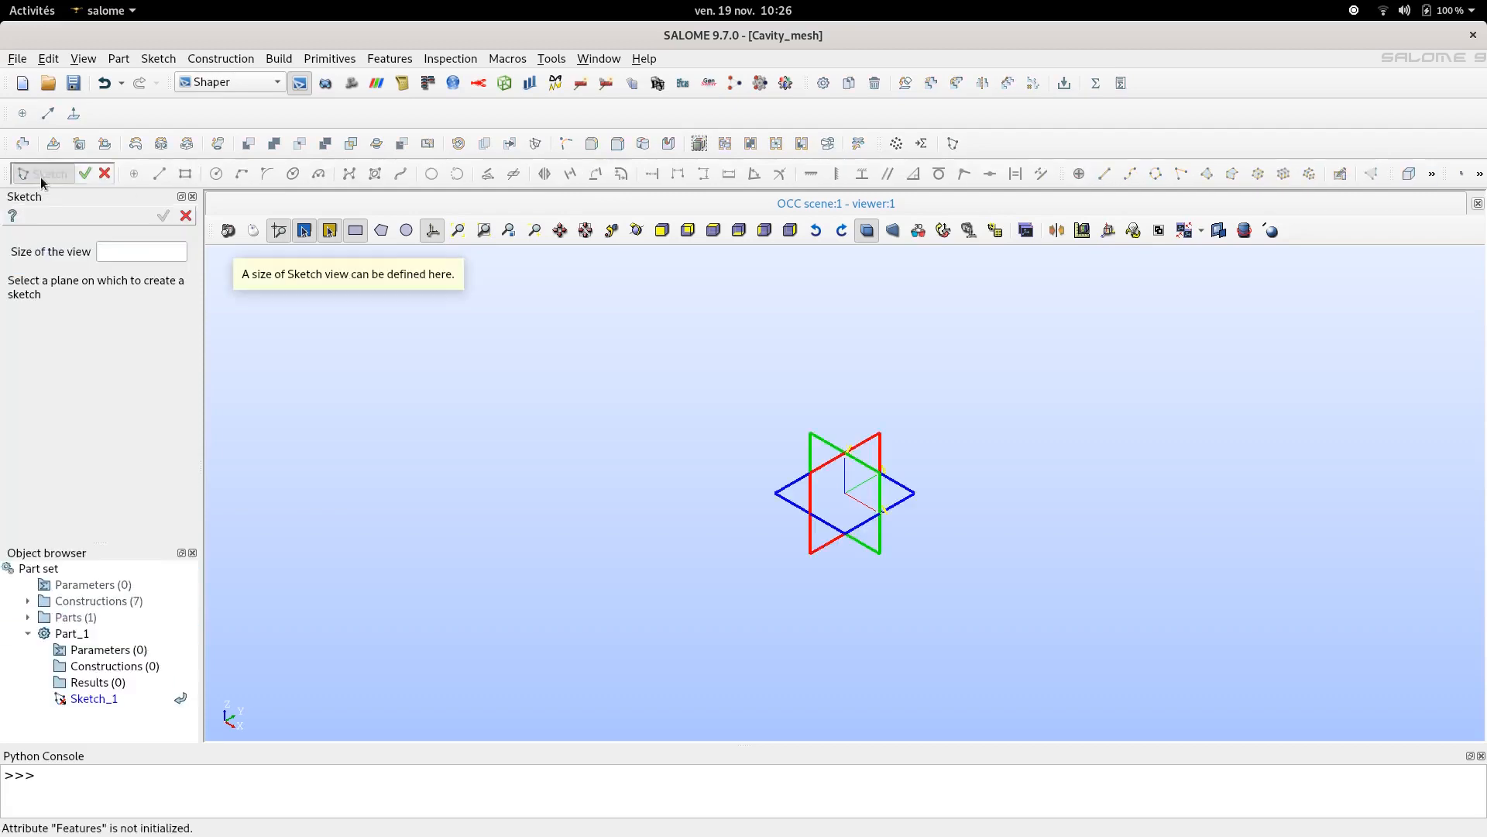
left_click(913, 502)
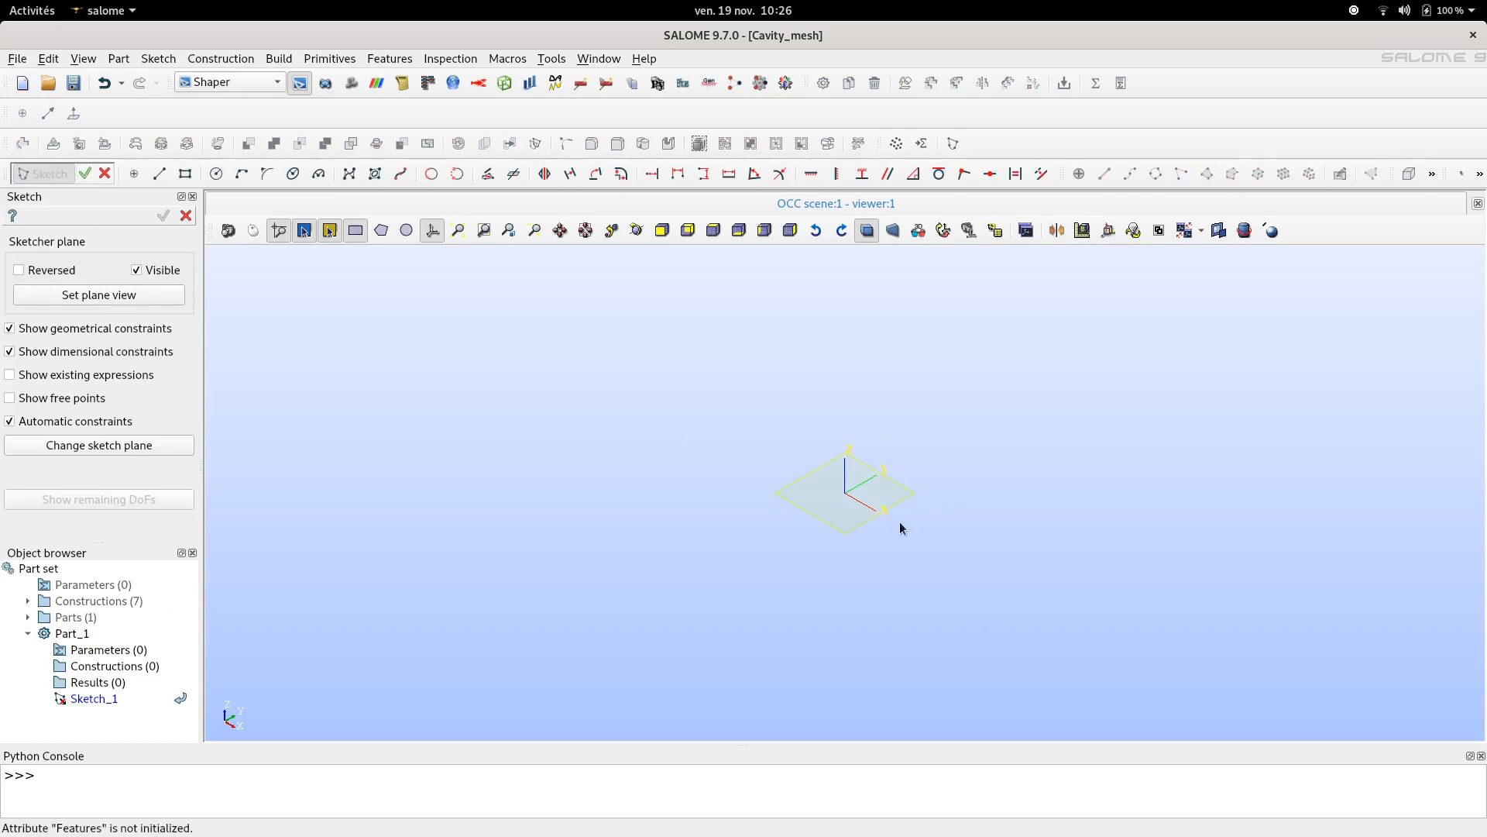
- Draw a rectangle starting at the origin, about 11 by 8 units
left_click(180, 179)
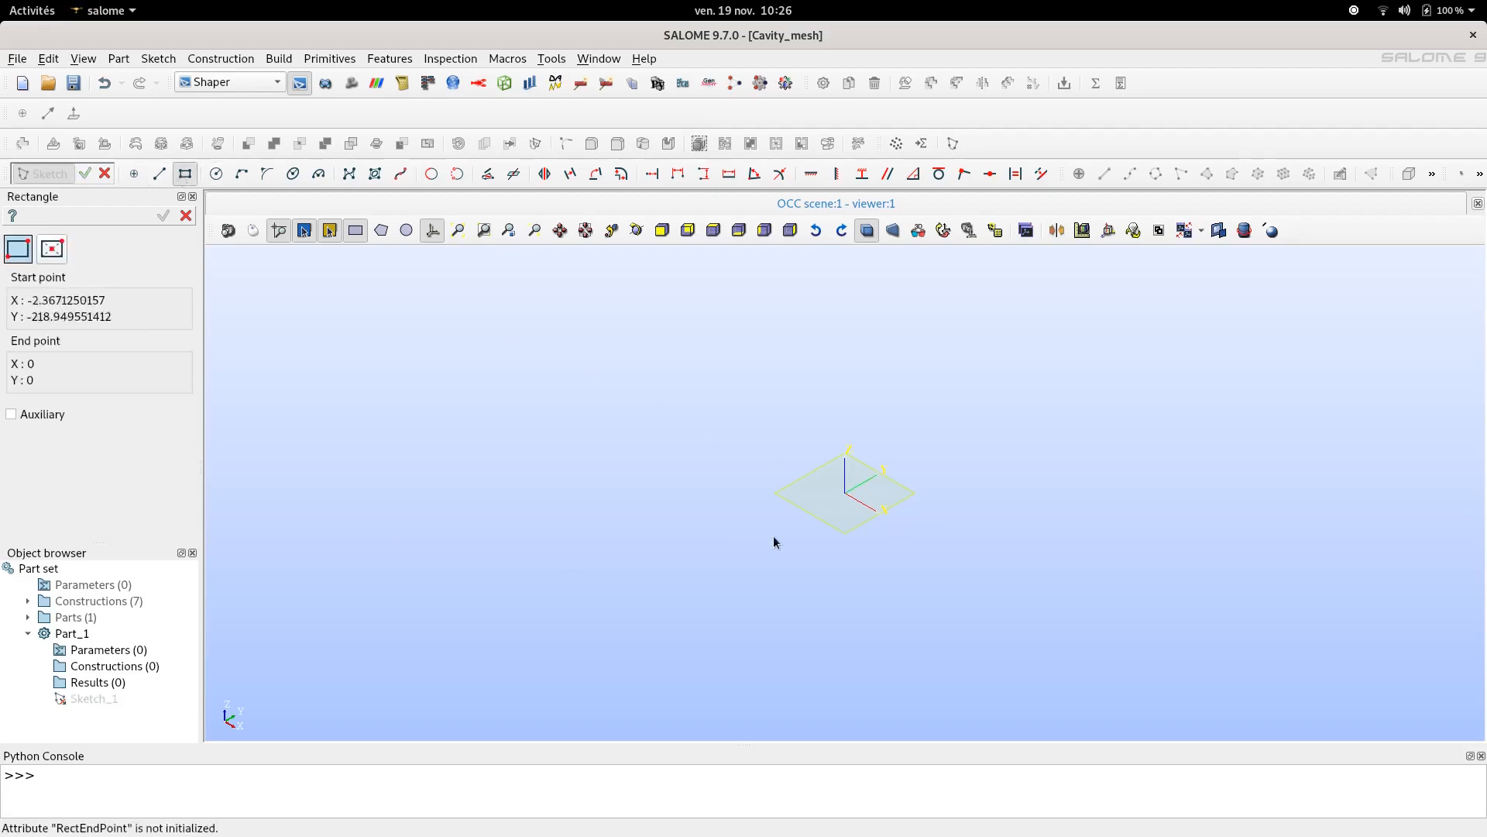
scroll(901, 523, "up", 3)
scroll(755, 463, "up", 2)
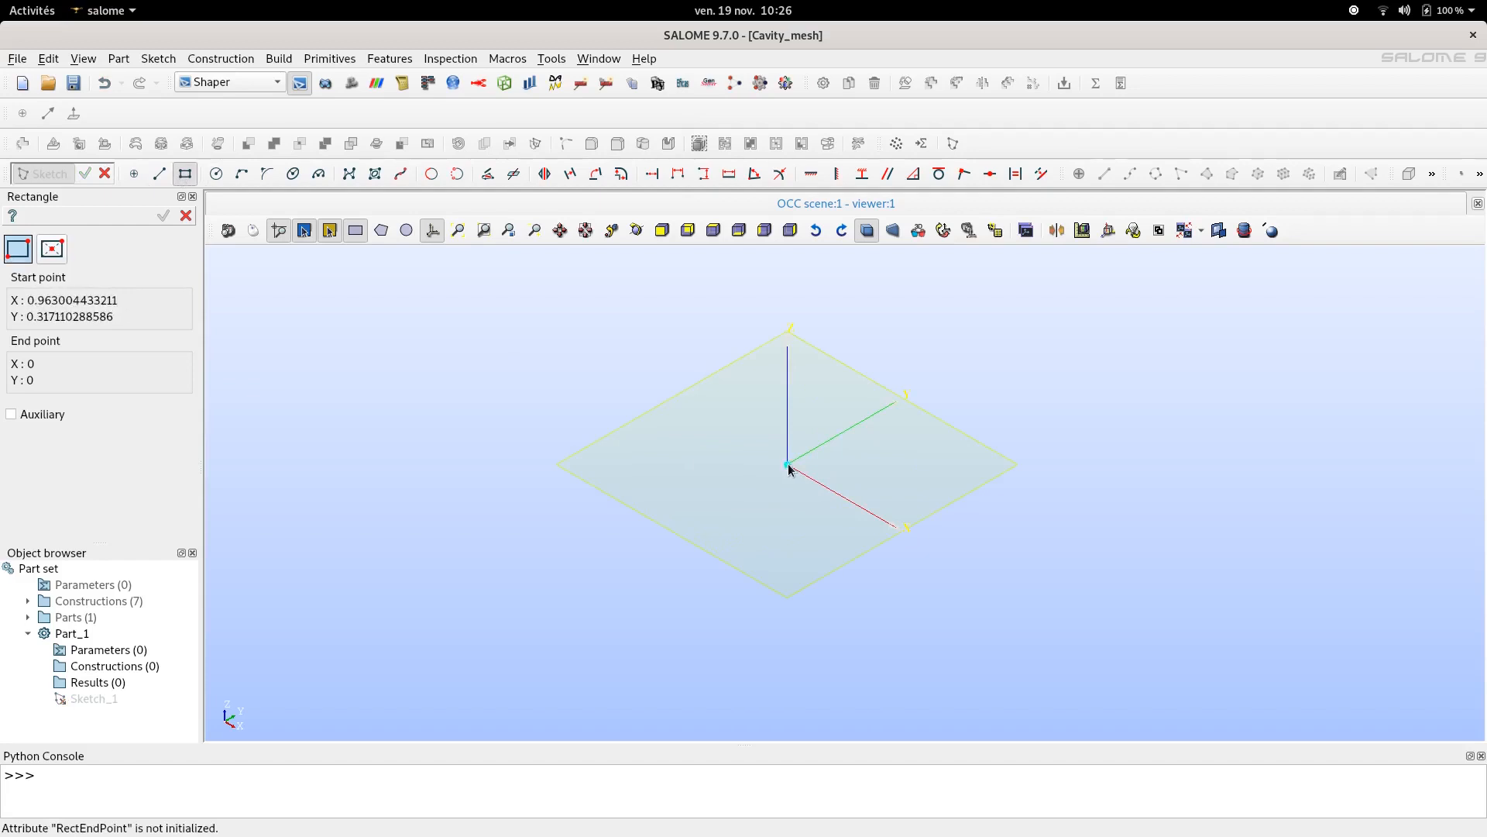
left_click(788, 465)
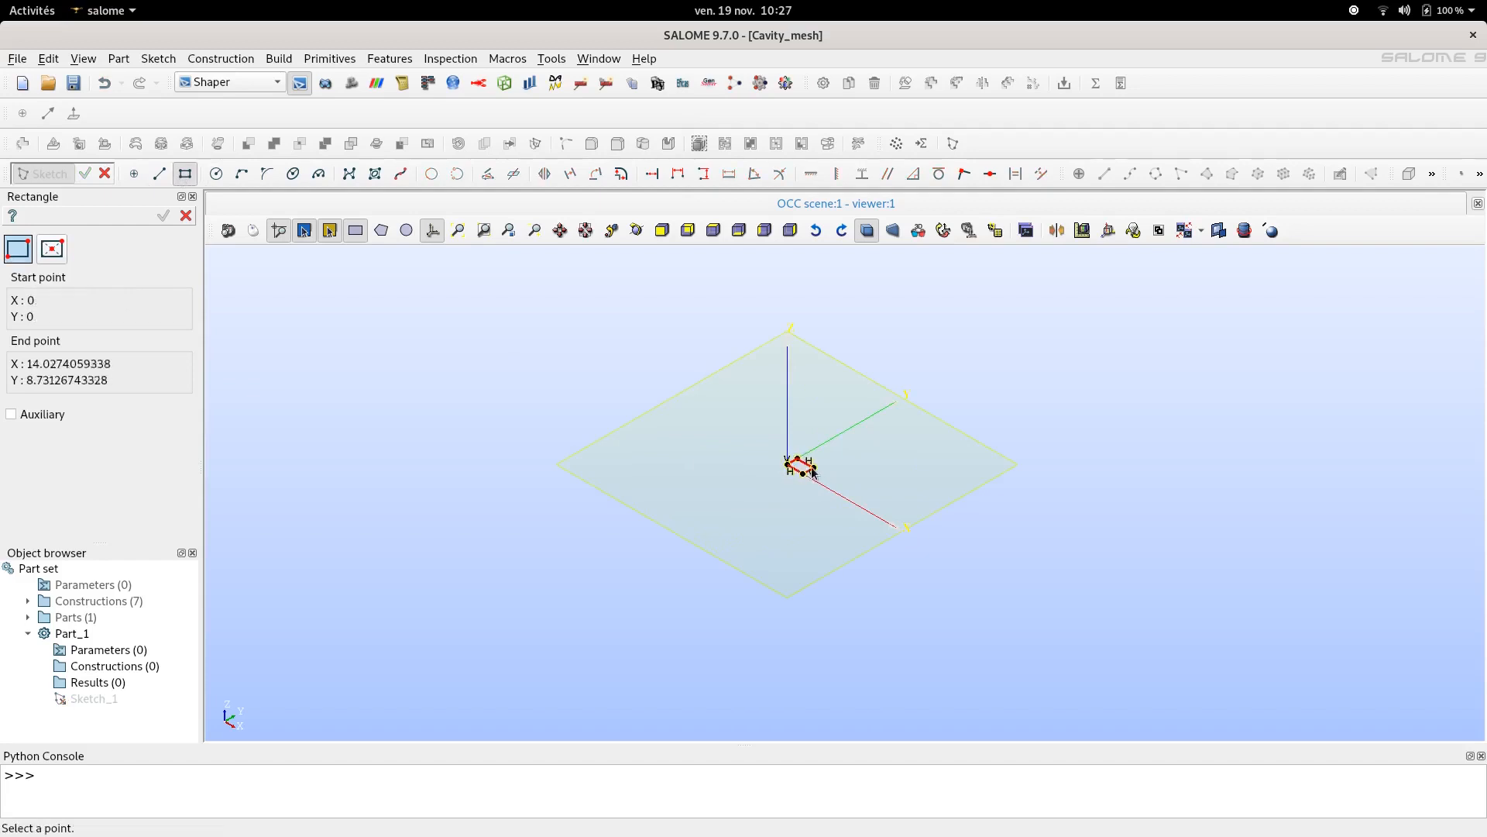
scroll(811, 468, "up", 10)
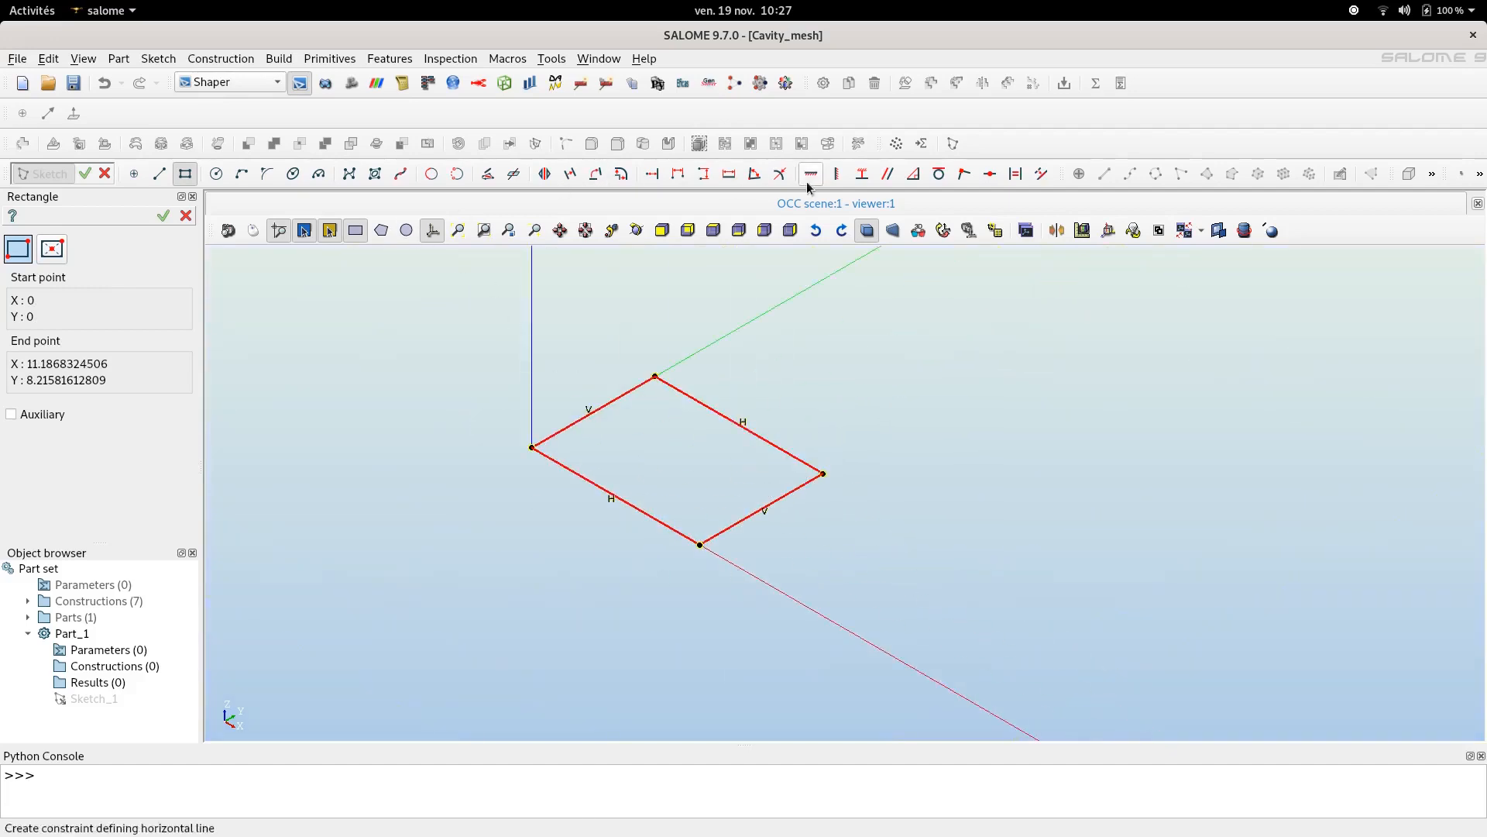
- Apply a Length constraint of 1 to the rectangle's vertical side
left_click(728, 175)
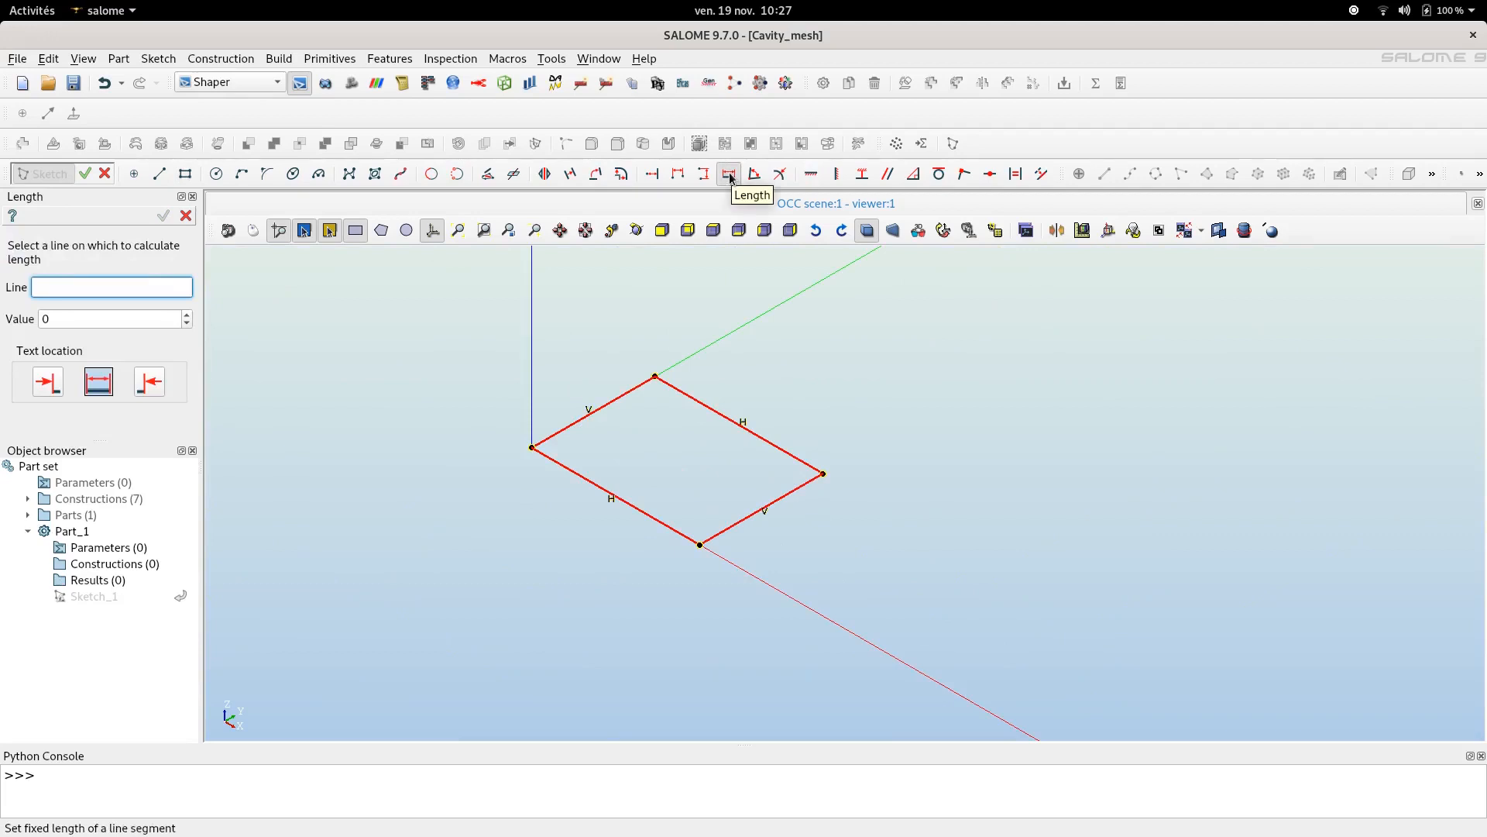
left_click(575, 418)
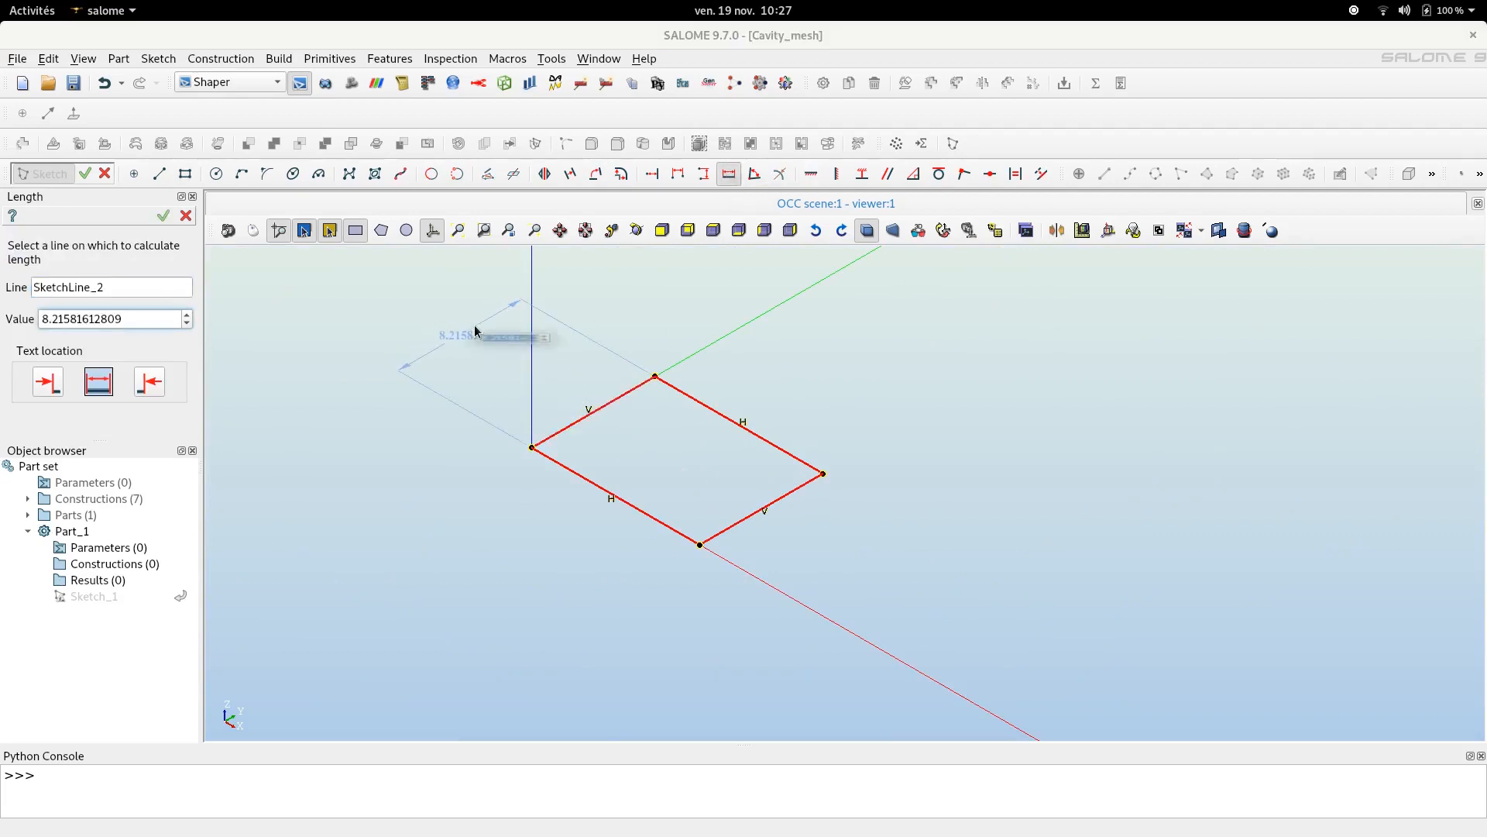
left_click(475, 331)
type("1")
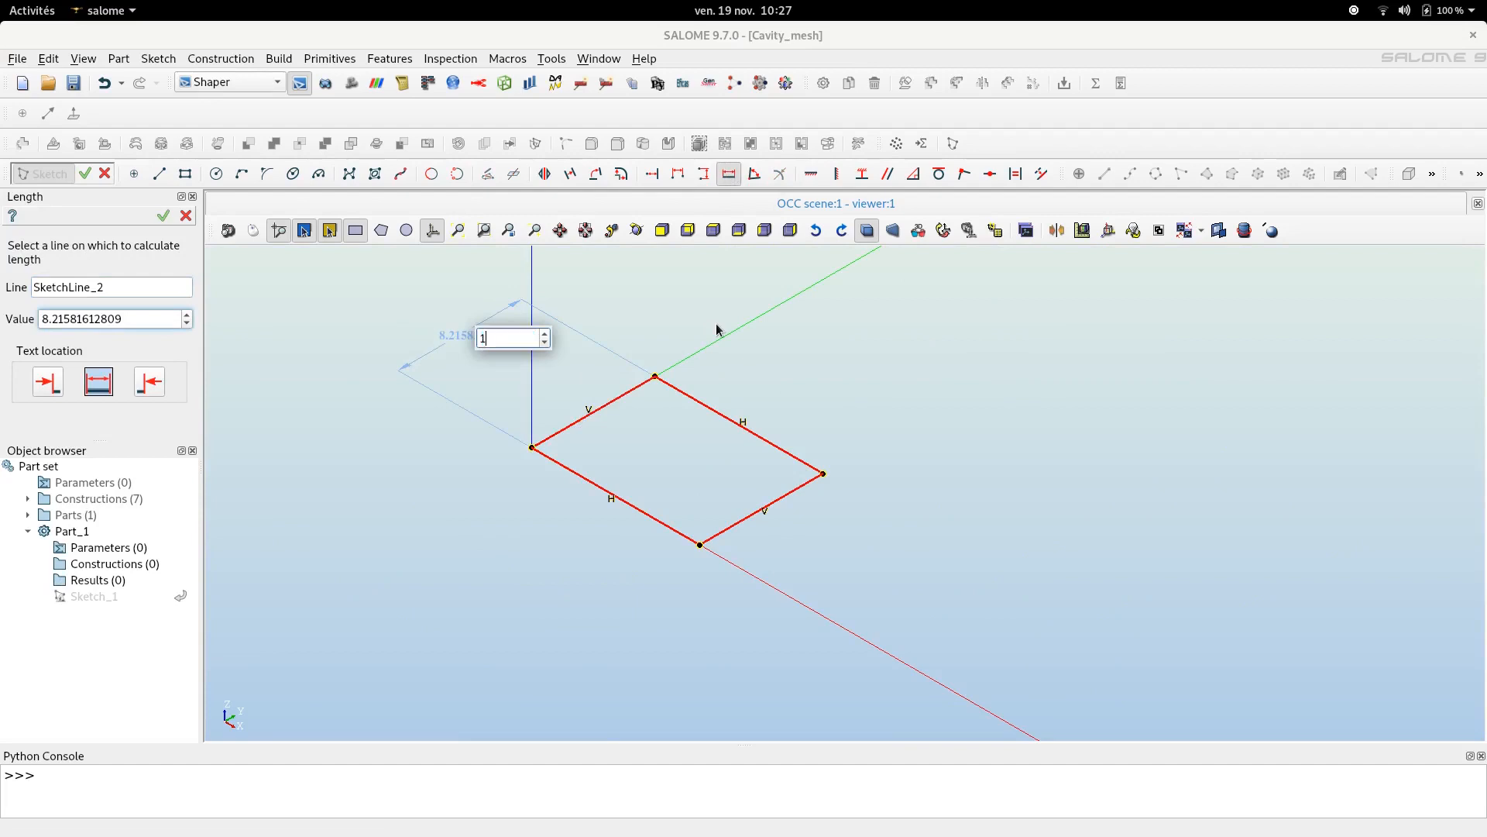
key("Return")
- Apply a Length constraint of 1 to the rectangle's horizontal side and finish the sketch
scroll(628, 505, "up", 3)
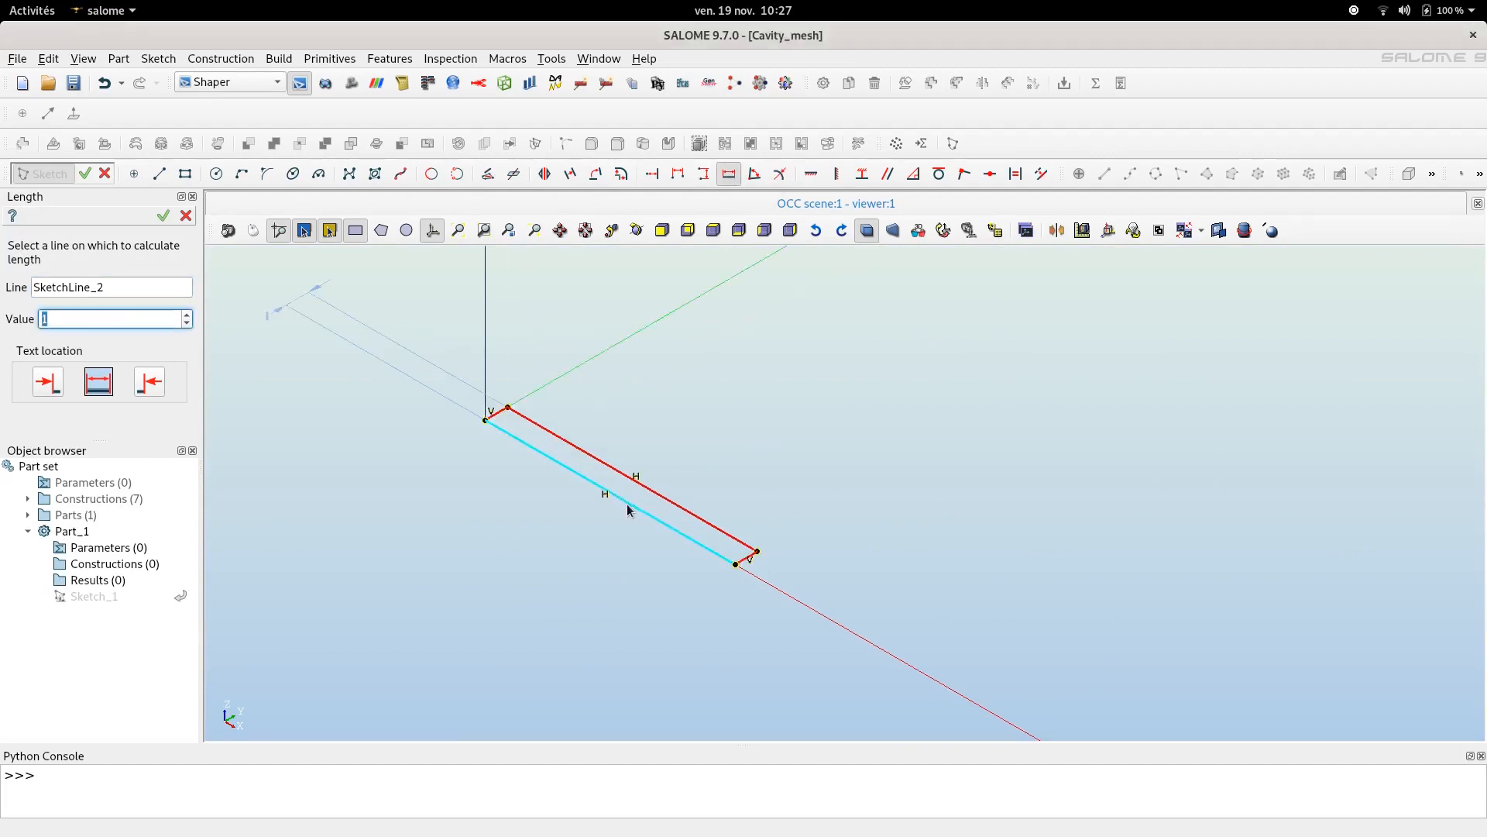
left_click(603, 455)
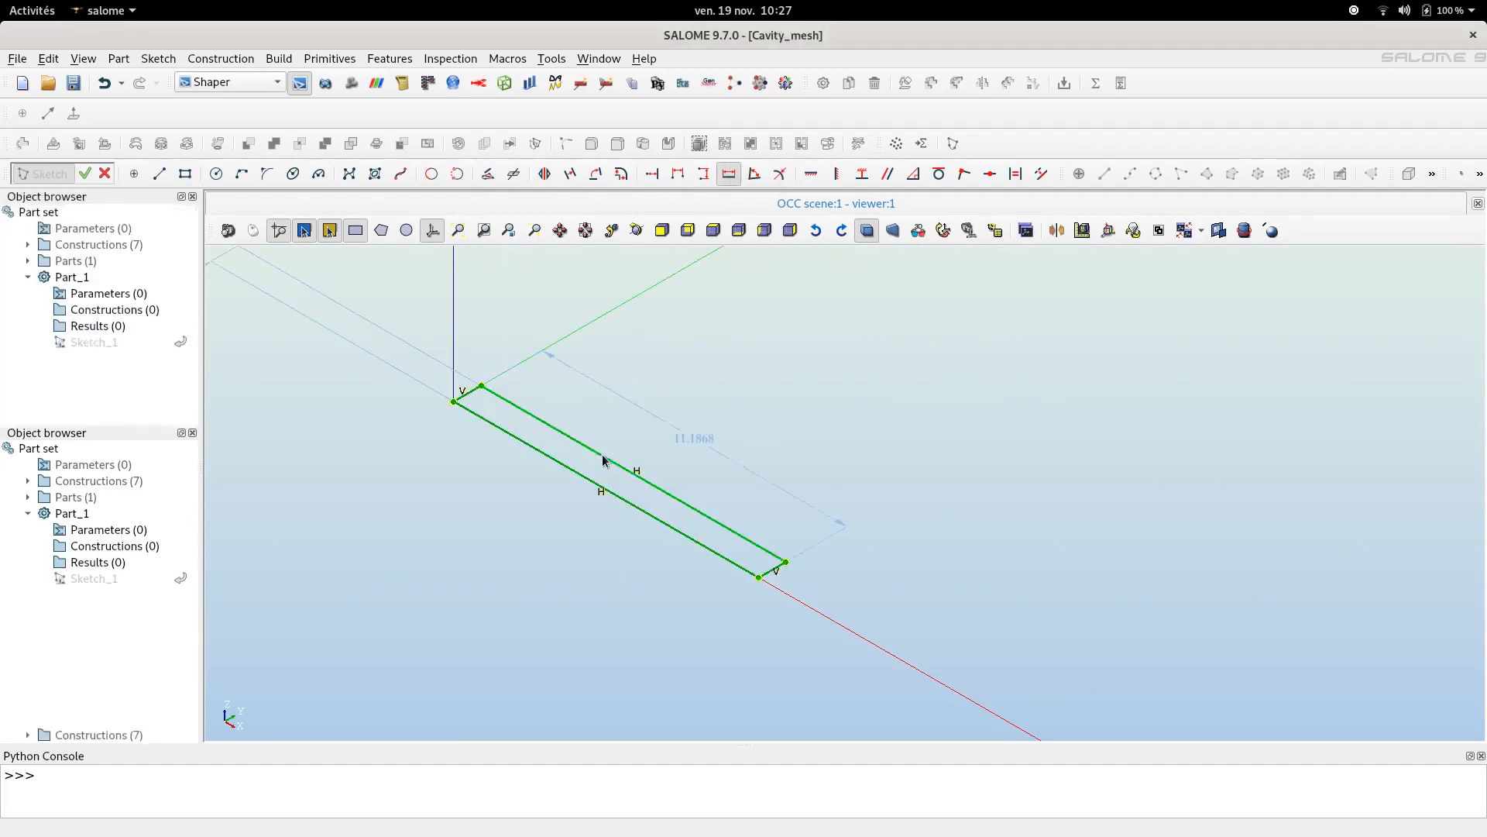
left_click(677, 411)
type("1")
key("Return")
scroll(496, 410, "down", 4)
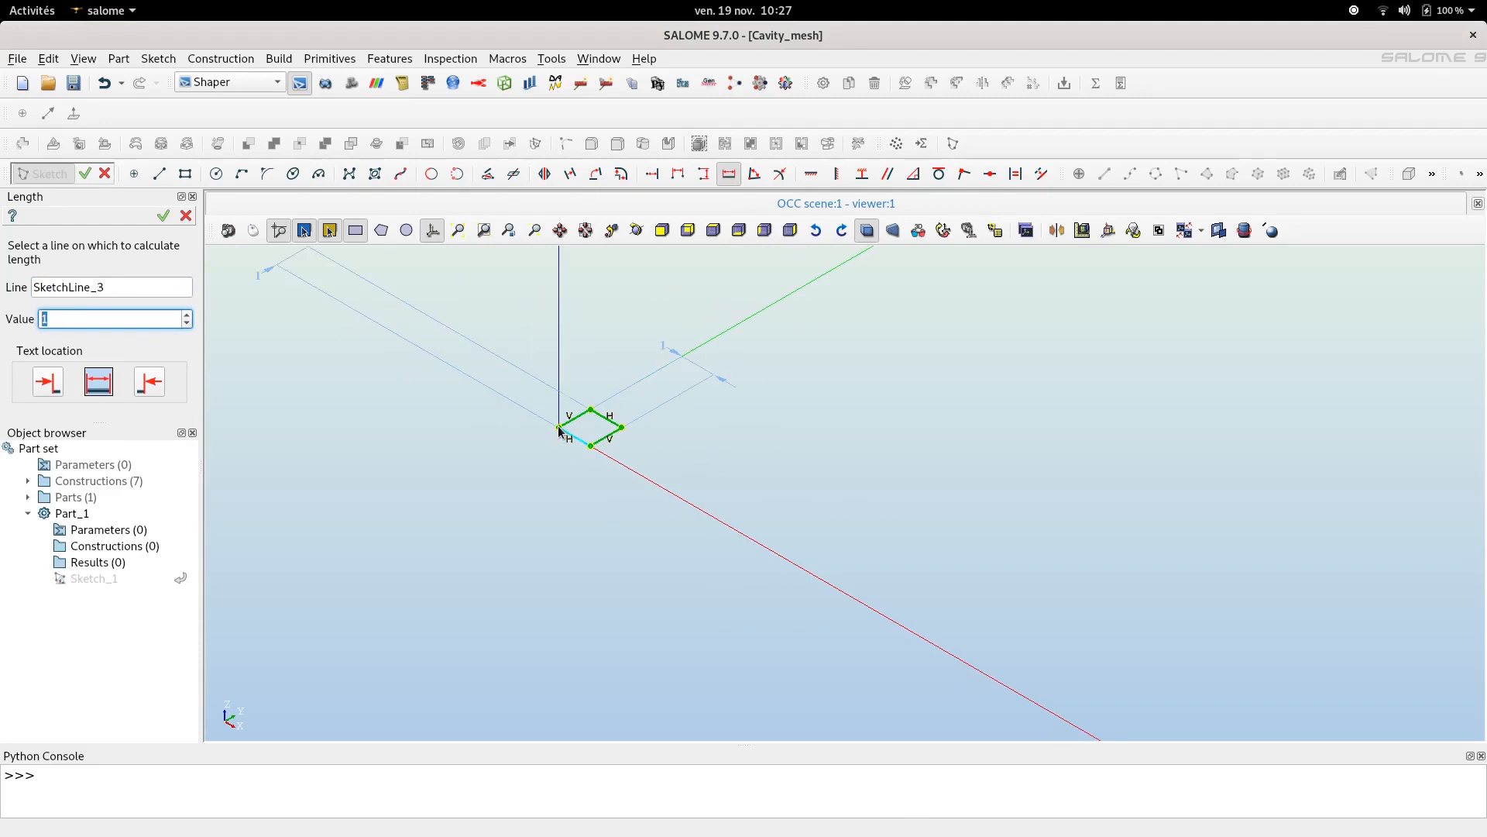
left_click(163, 216)
left_click(163, 217)
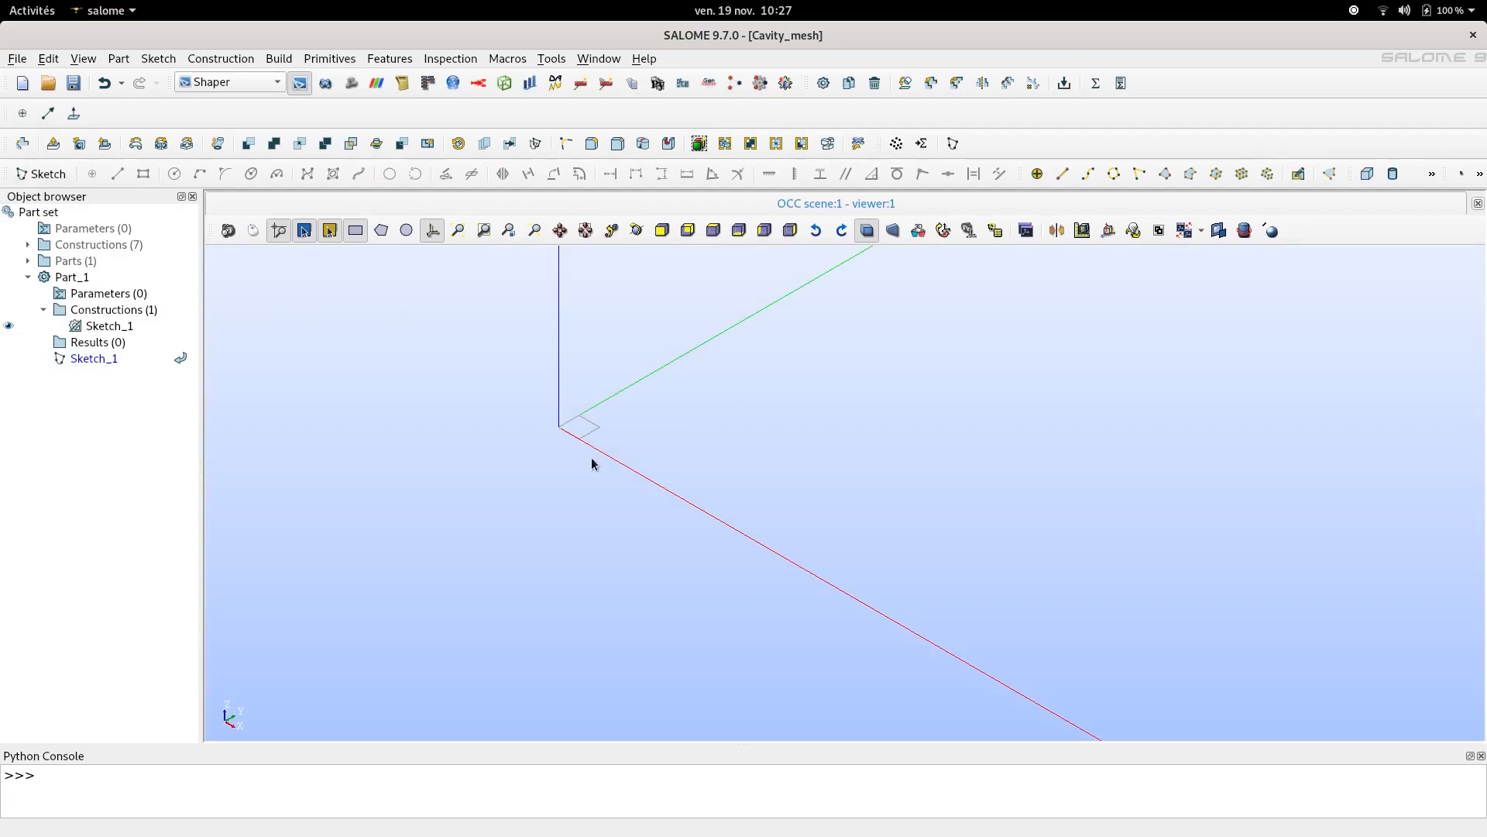
- Extrude the sketch's square face by 0.01
scroll(561, 455, "up", 3)
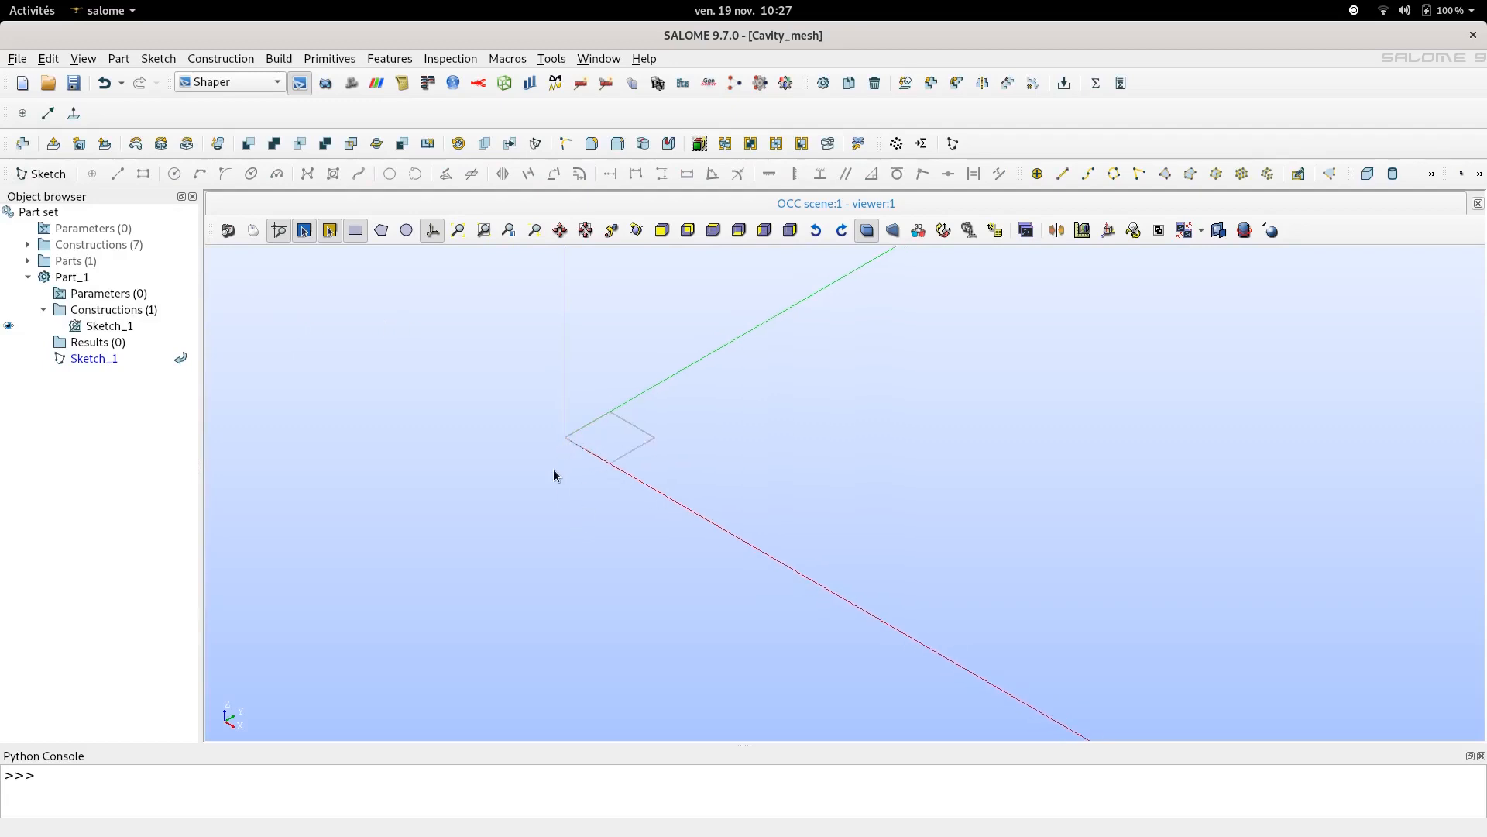
left_click(53, 144)
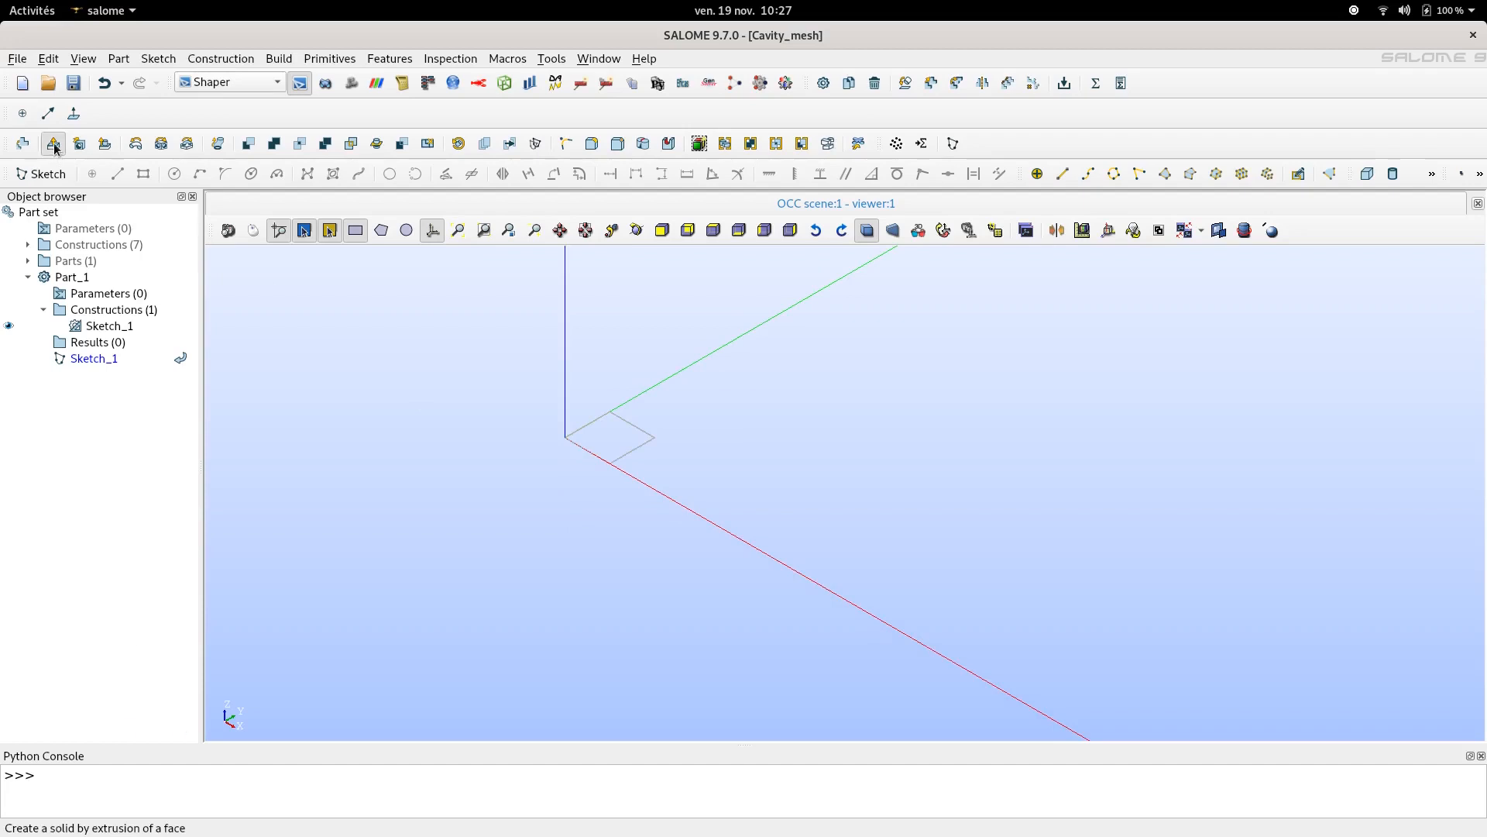
left_click(621, 433)
double_click(87, 490)
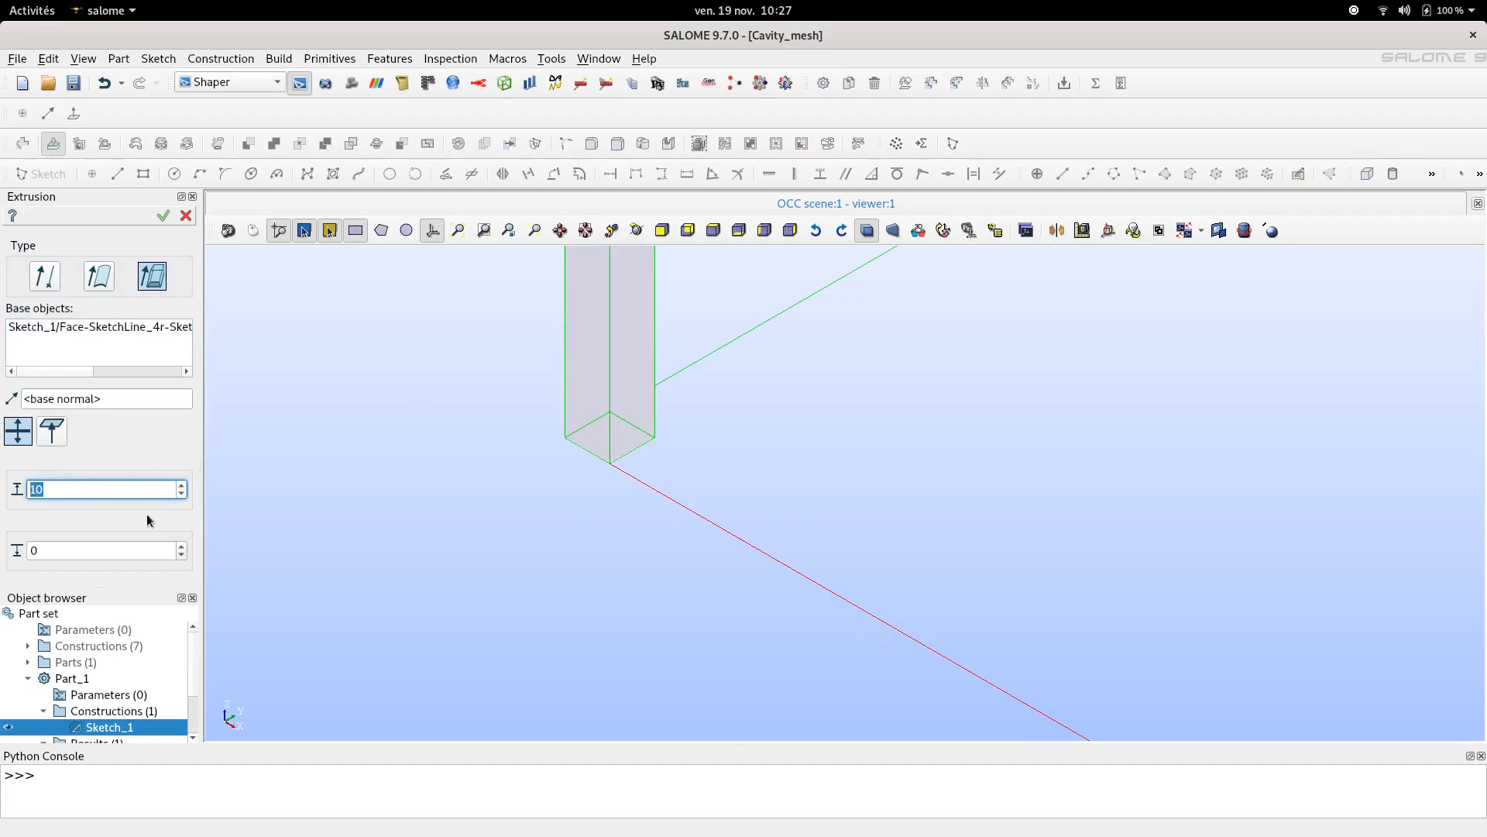
type(".01")
left_click(161, 215)
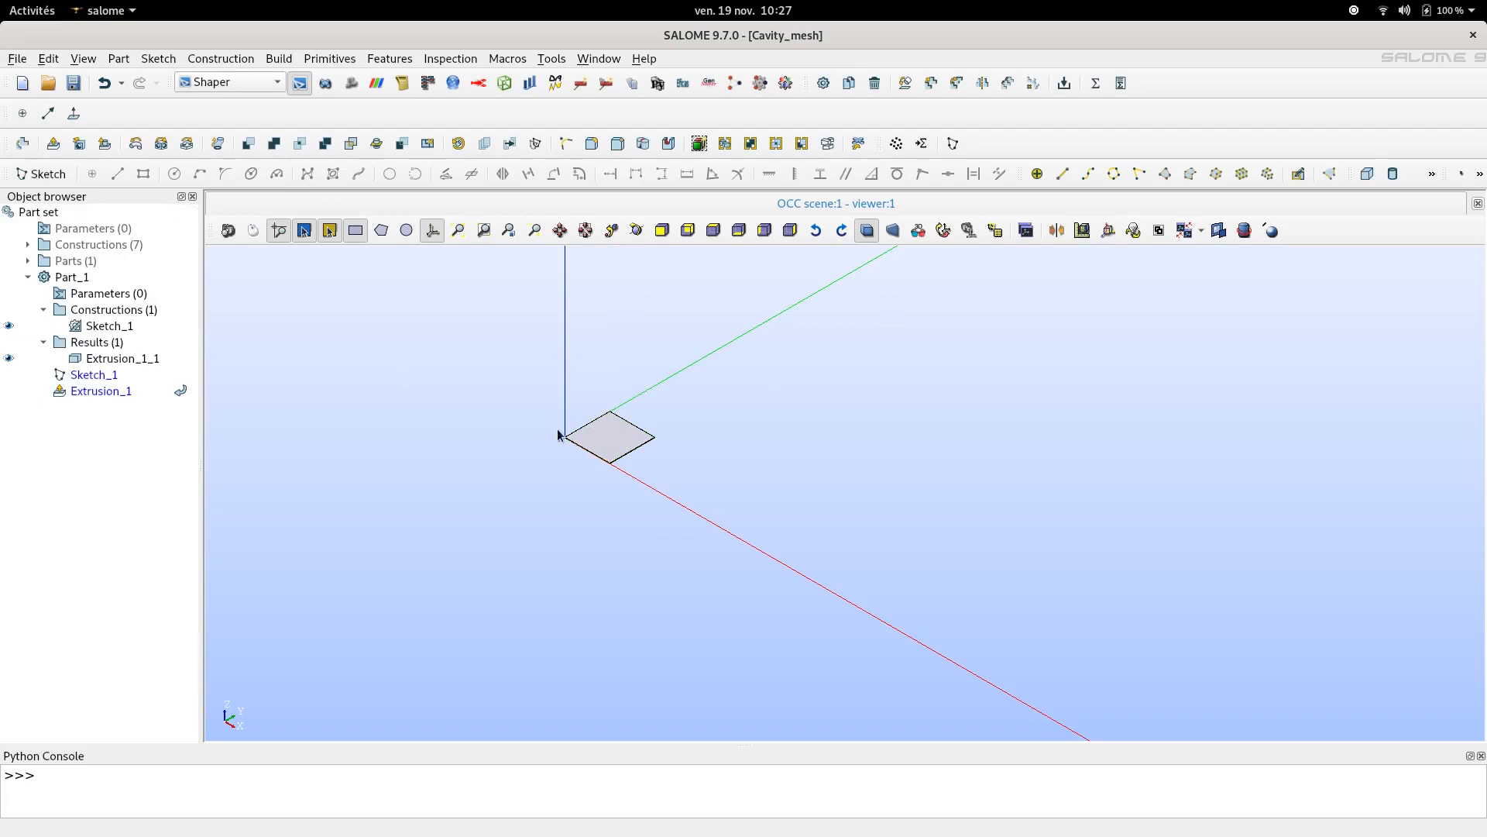
- Create a face group named Stationnary_Walls
scroll(561, 434, "up", 5)
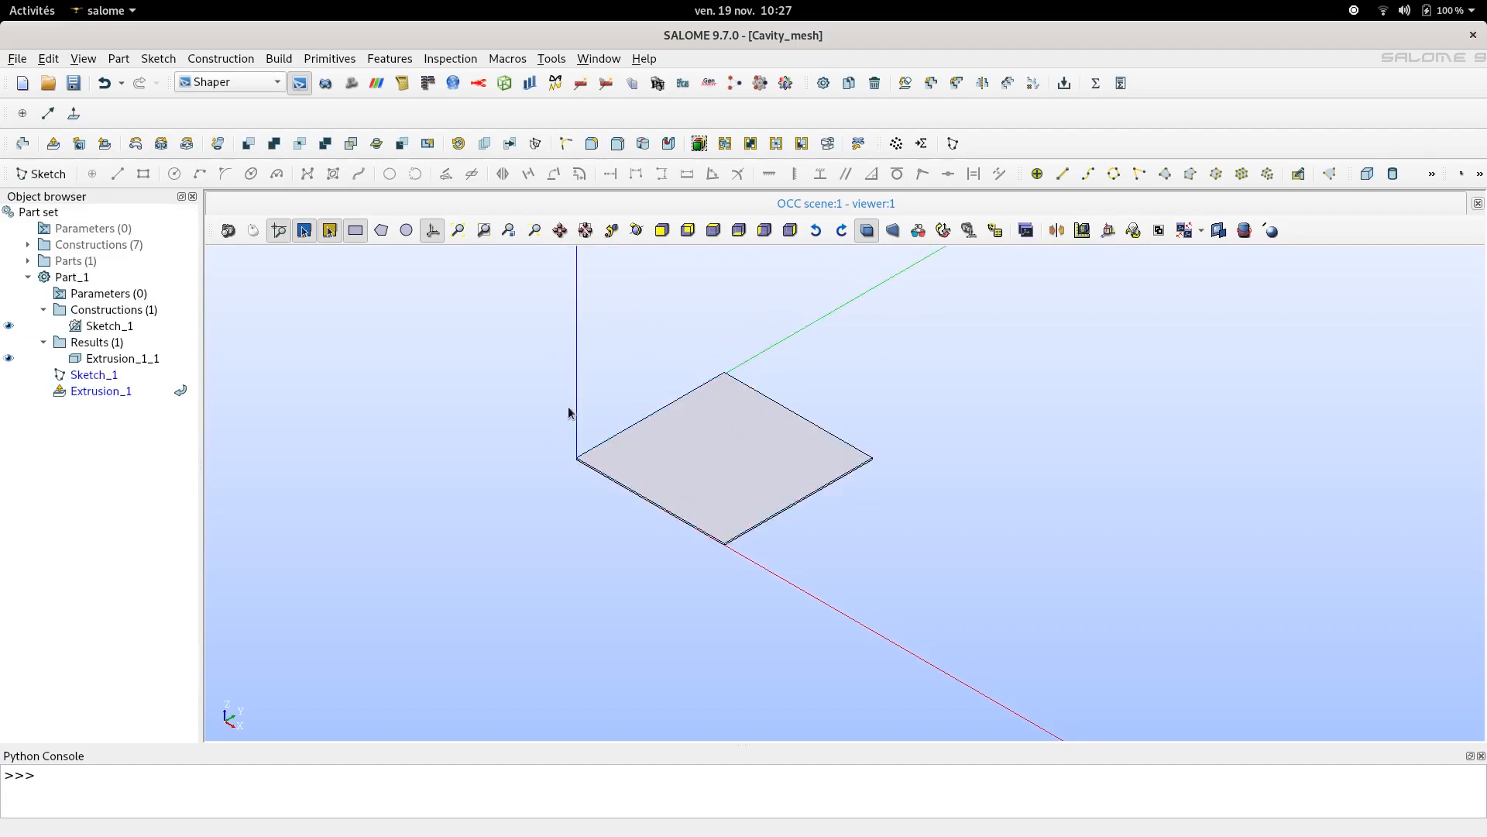
left_click(385, 58)
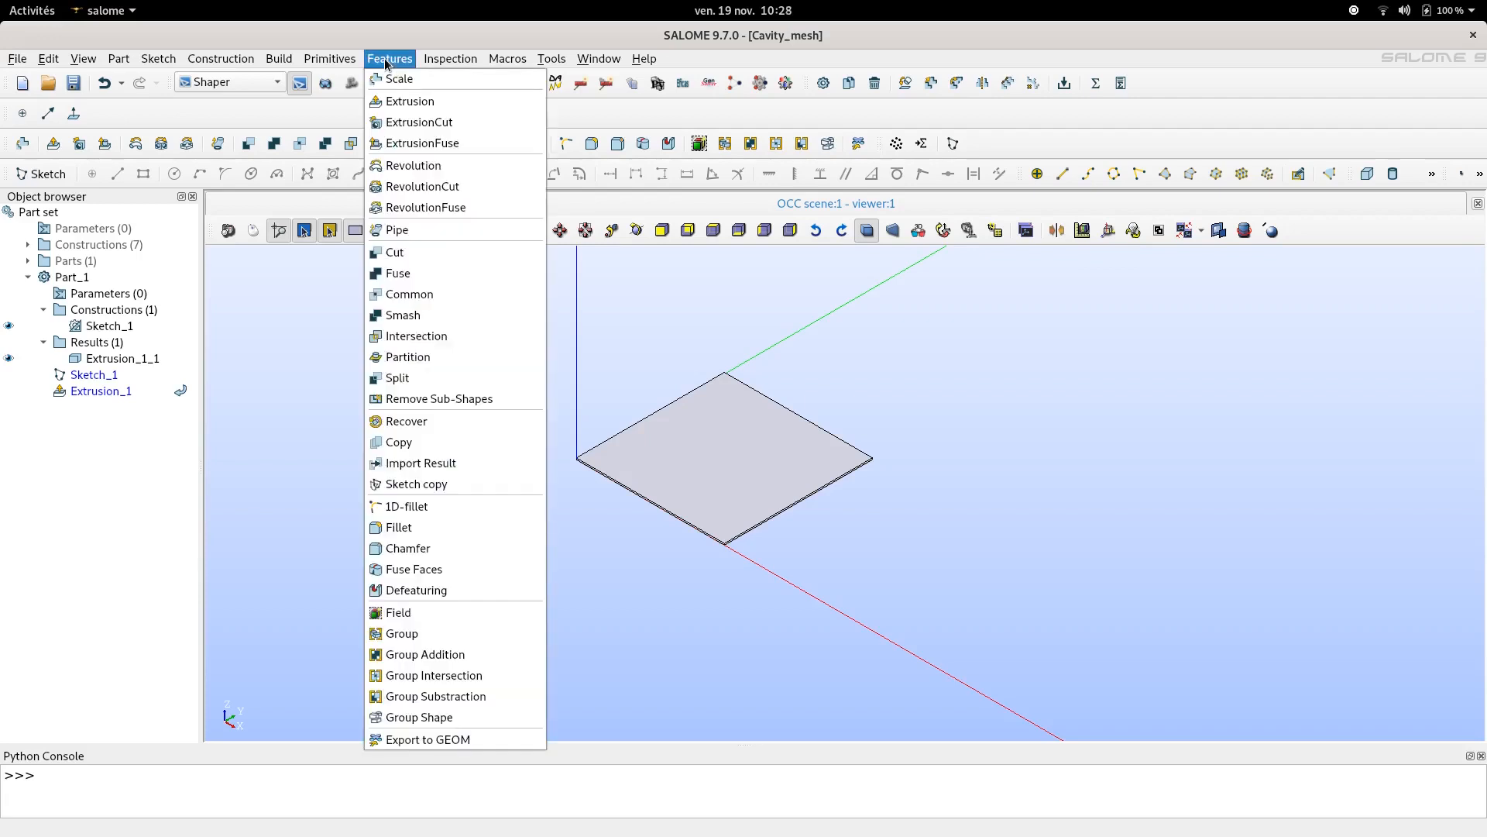
left_click(428, 634)
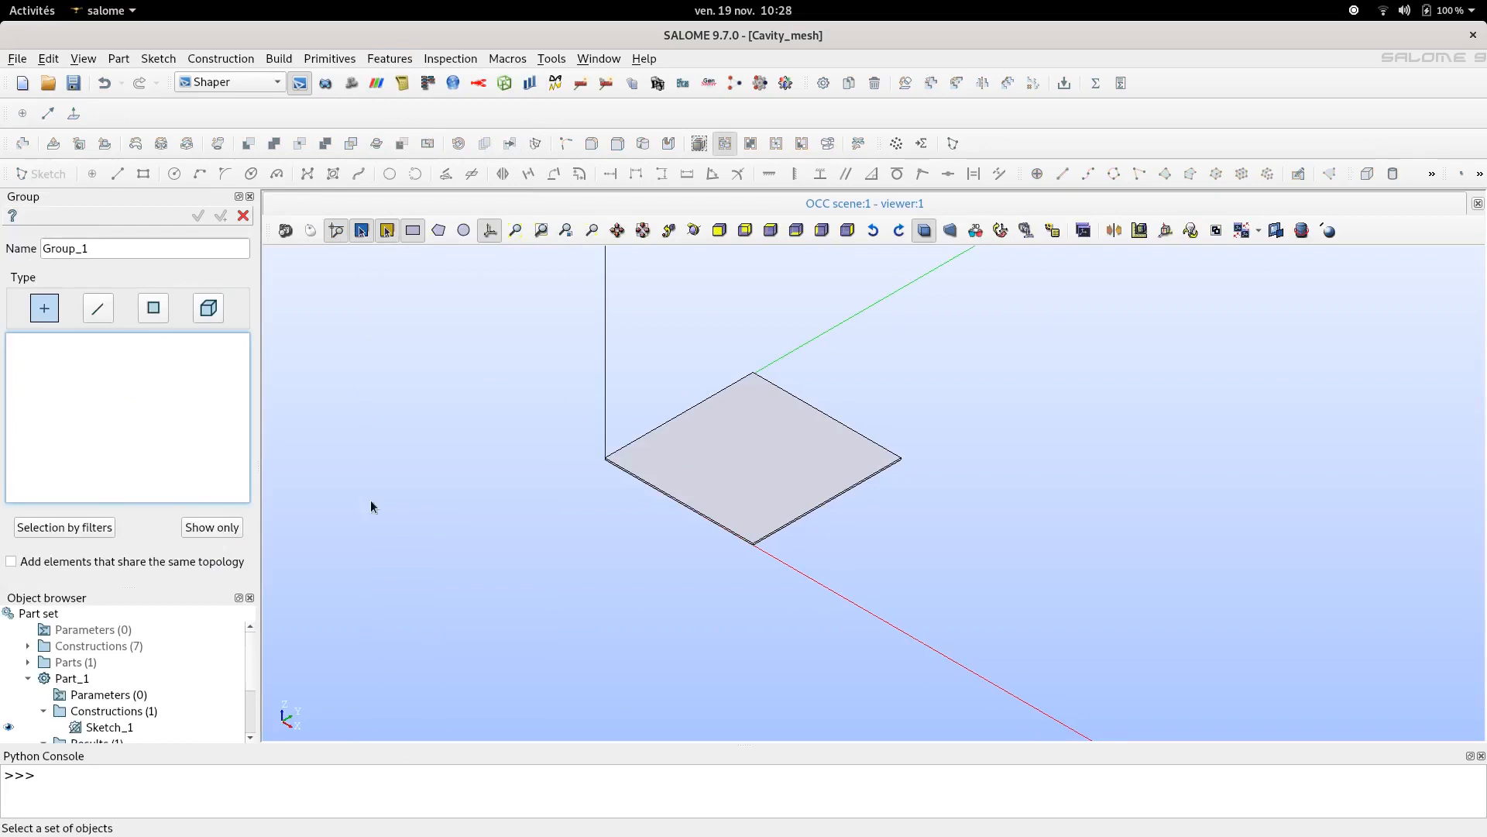
left_click(153, 310)
left_click(125, 246)
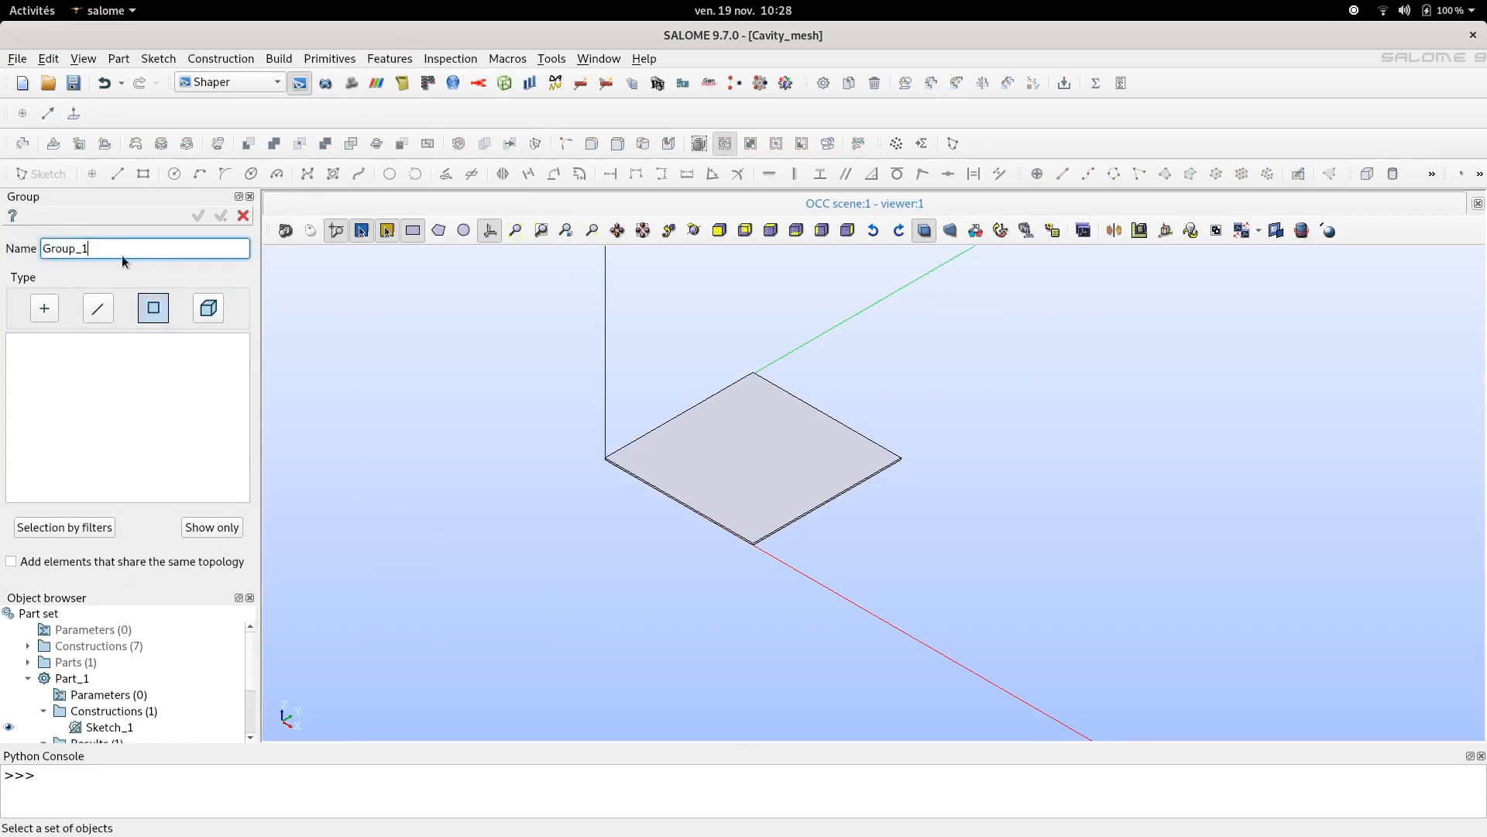
double_click(93, 248)
type("Stationne")
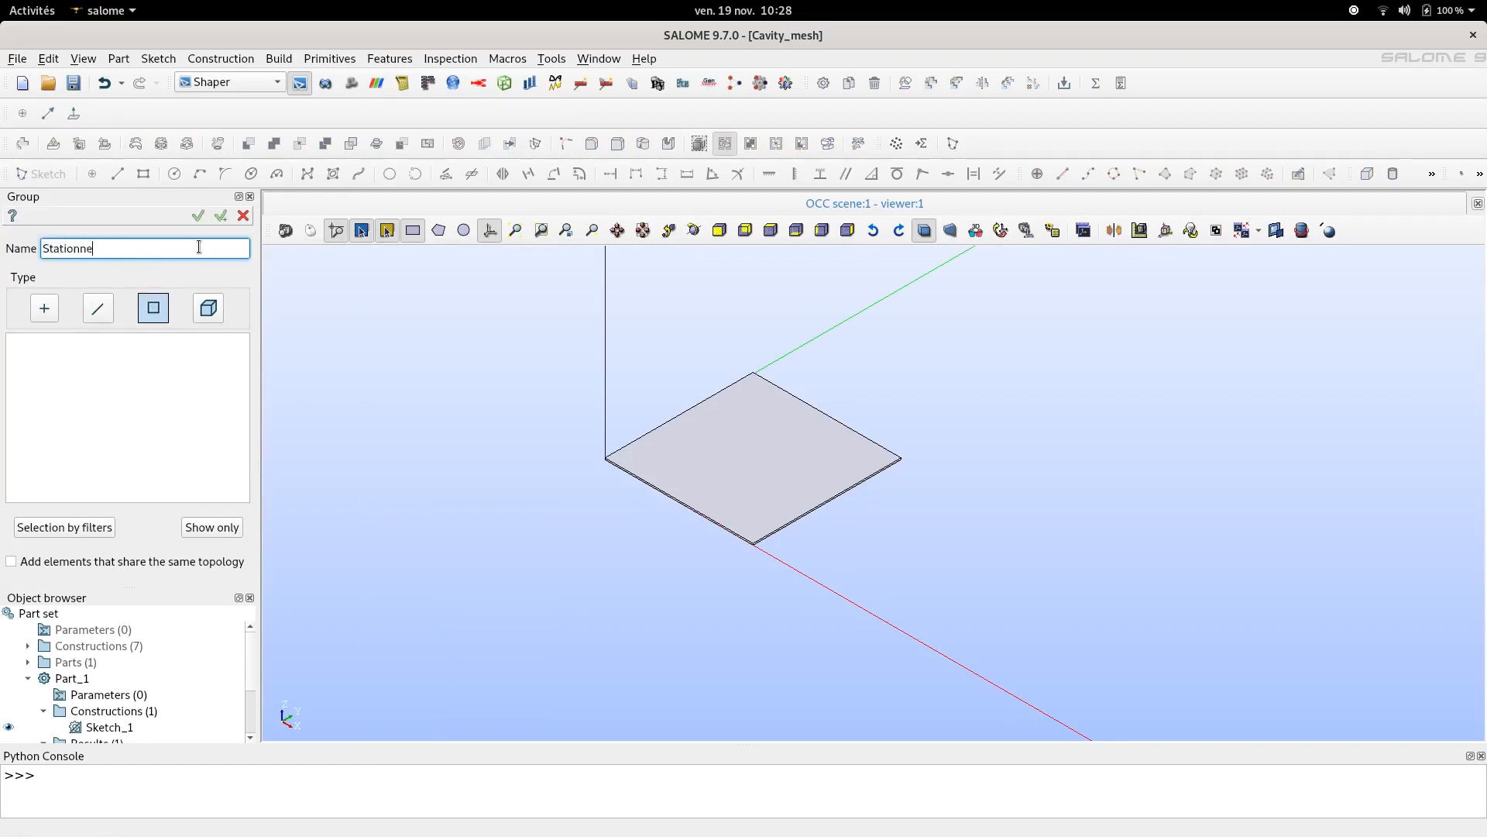
key("BackSpace")
type("ary_Walls")
- Add three side faces of the slab to the Stationnary_Walls group and apply it, keeping the Group tool open
left_click(152, 364)
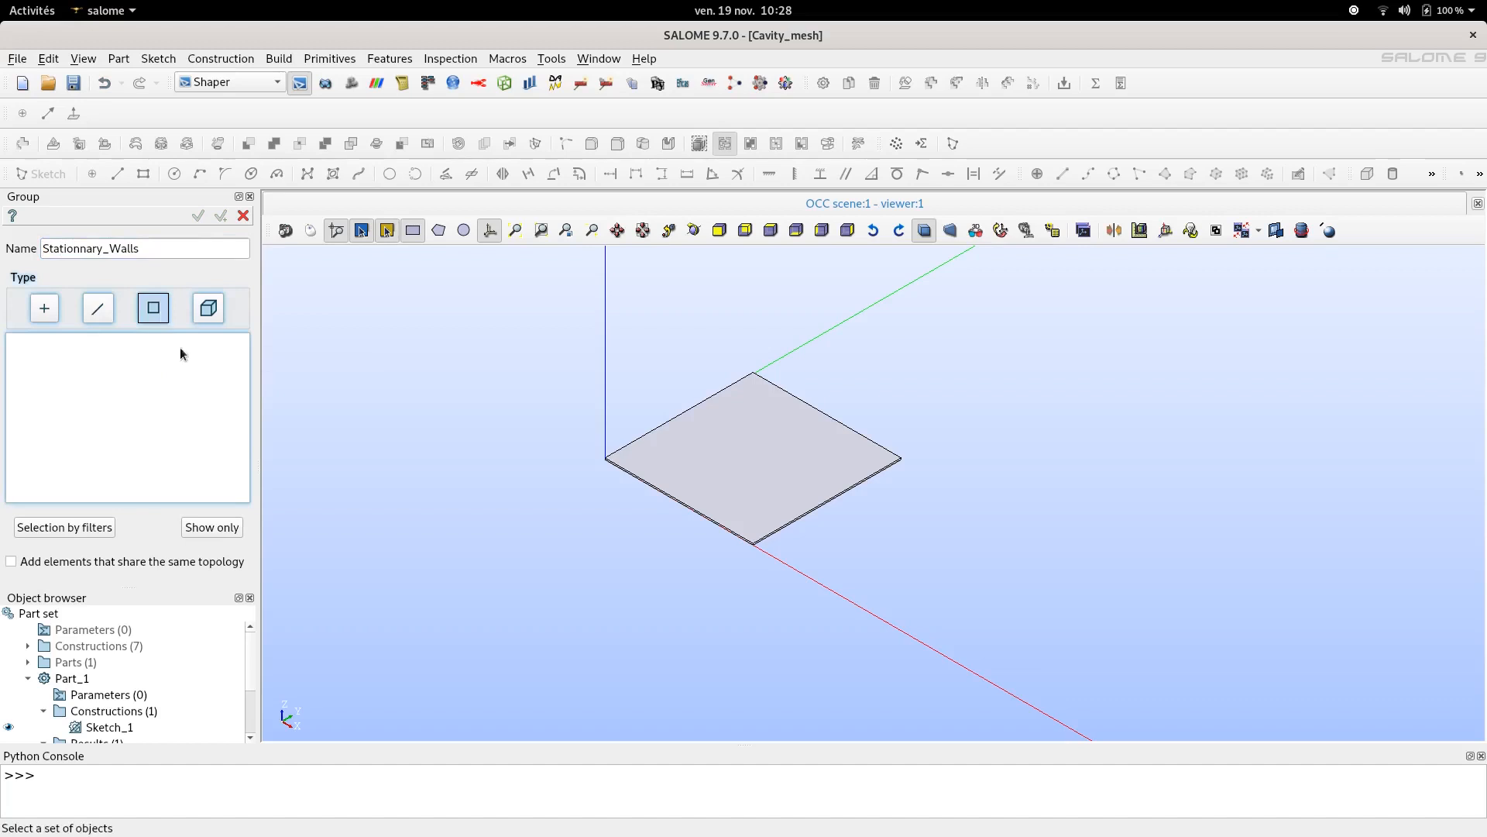
scroll(835, 657, "up", 4)
scroll(686, 508, "down", 6)
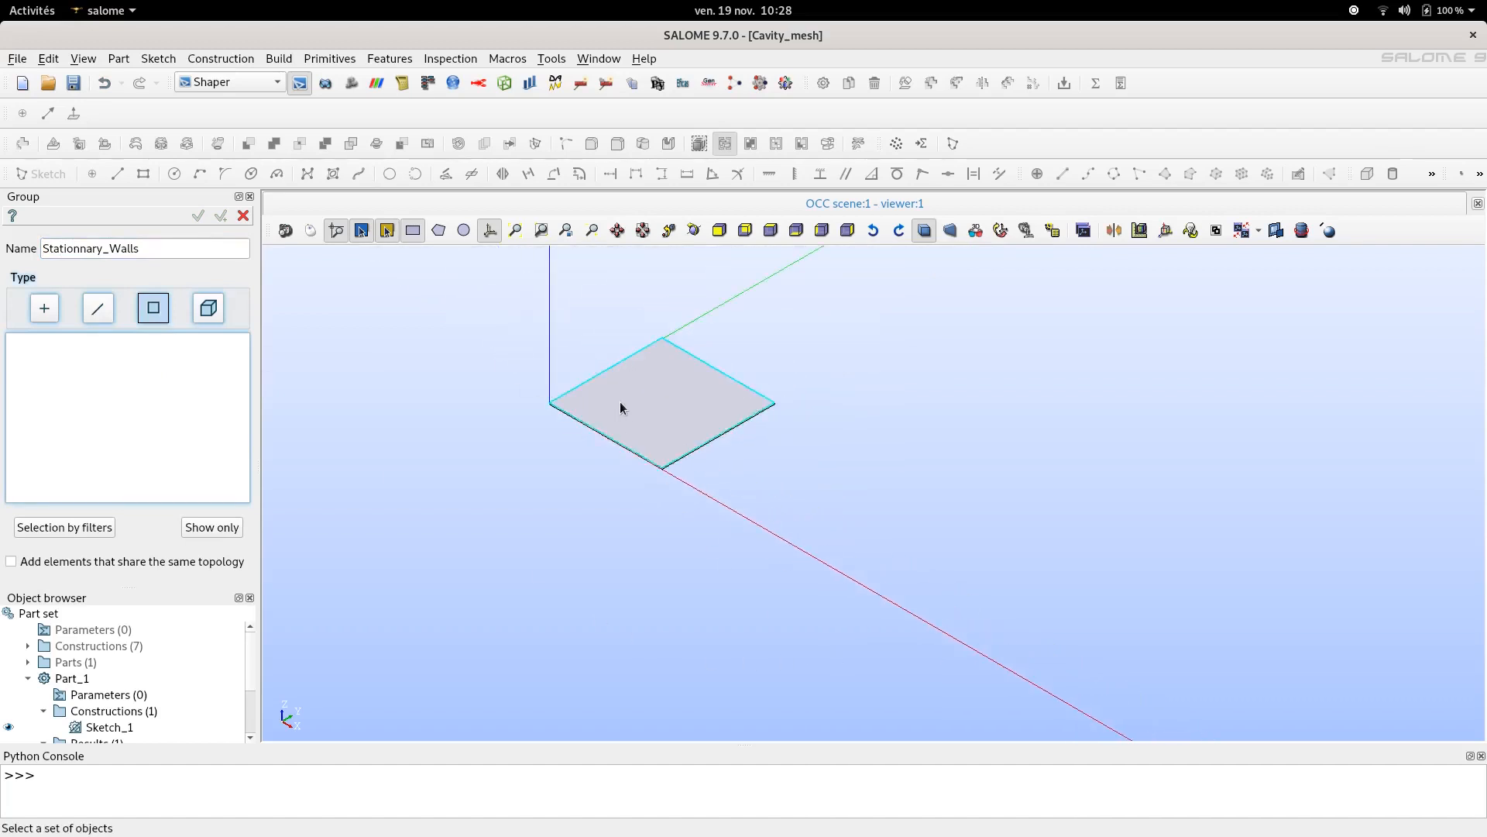
scroll(641, 522, "up", 2)
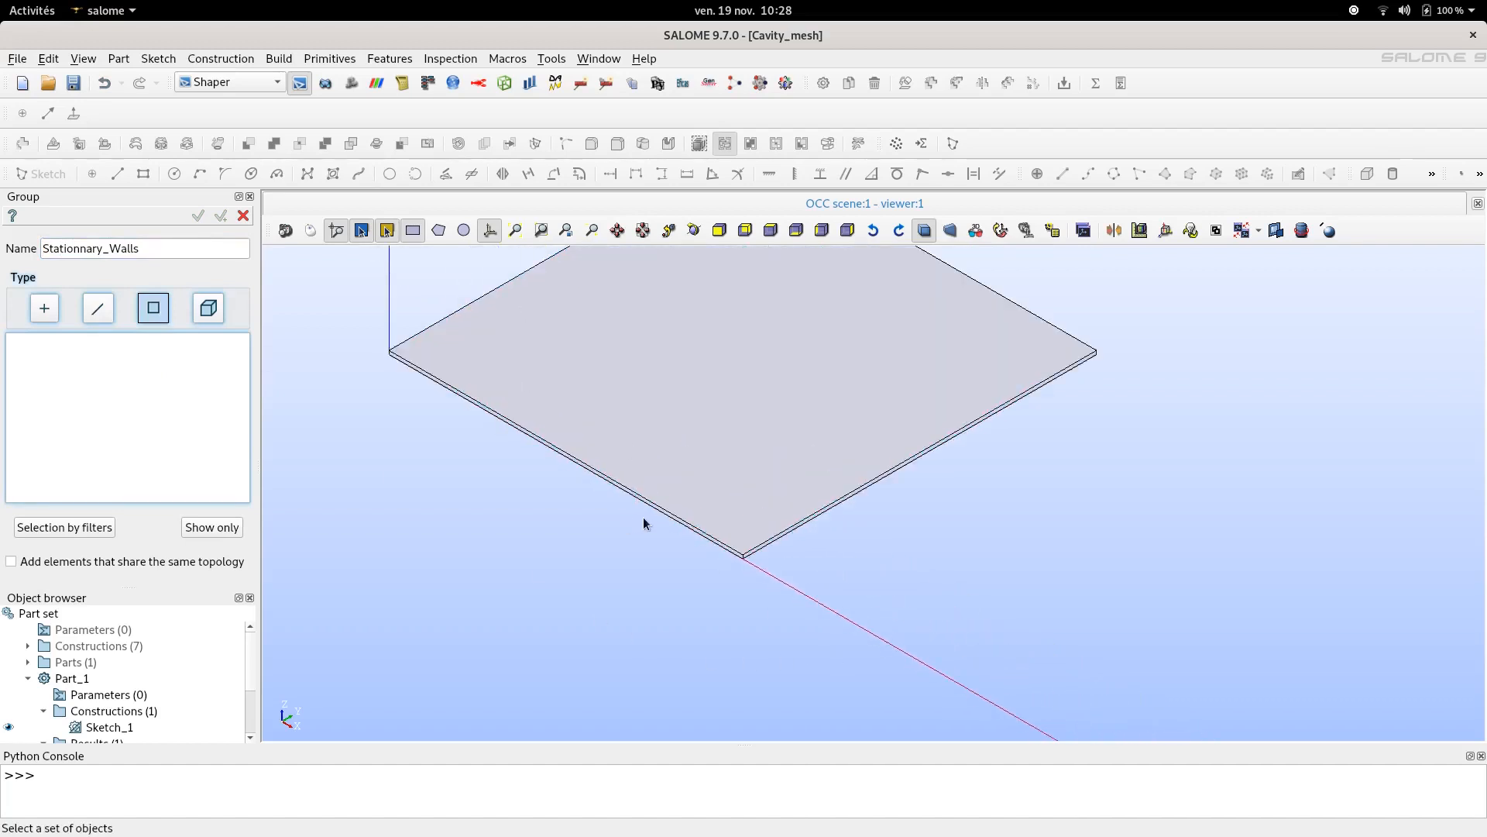
scroll(671, 516, "up", 2)
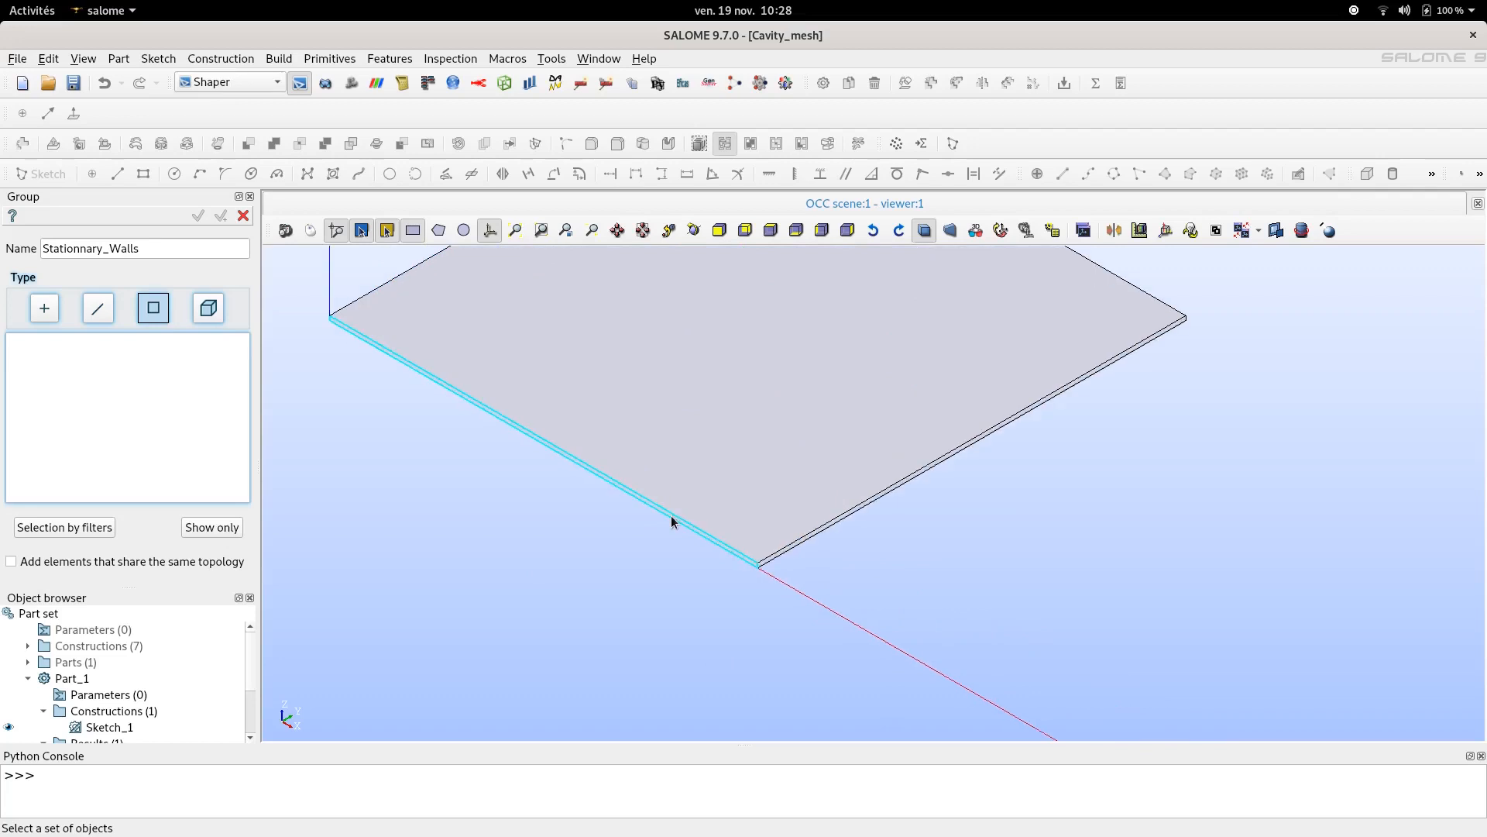
scroll(674, 517, "up", 2)
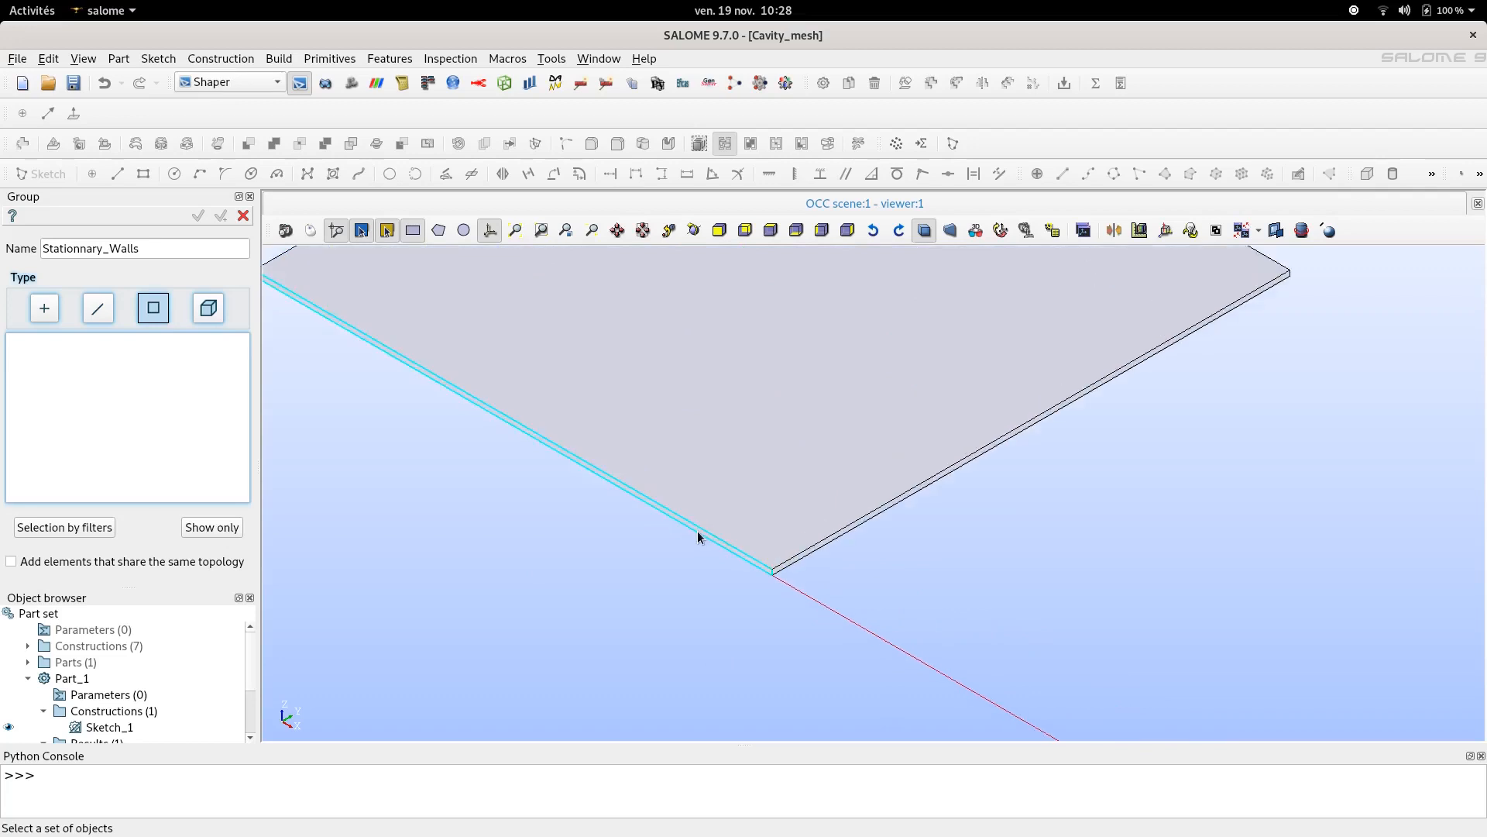
left_click(698, 530)
left_click(784, 566, "shift")
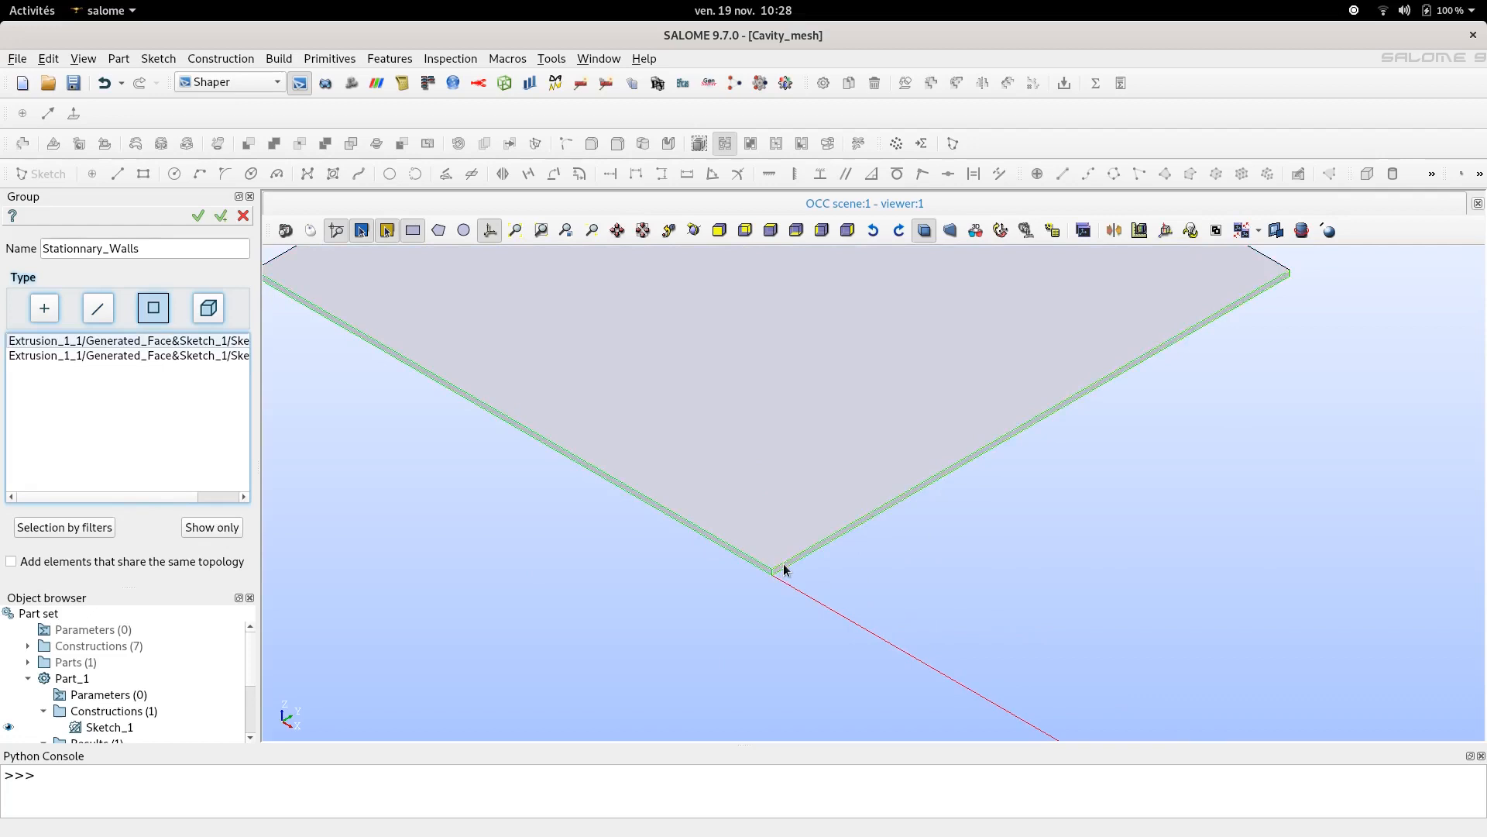
scroll(784, 568, "down", 4)
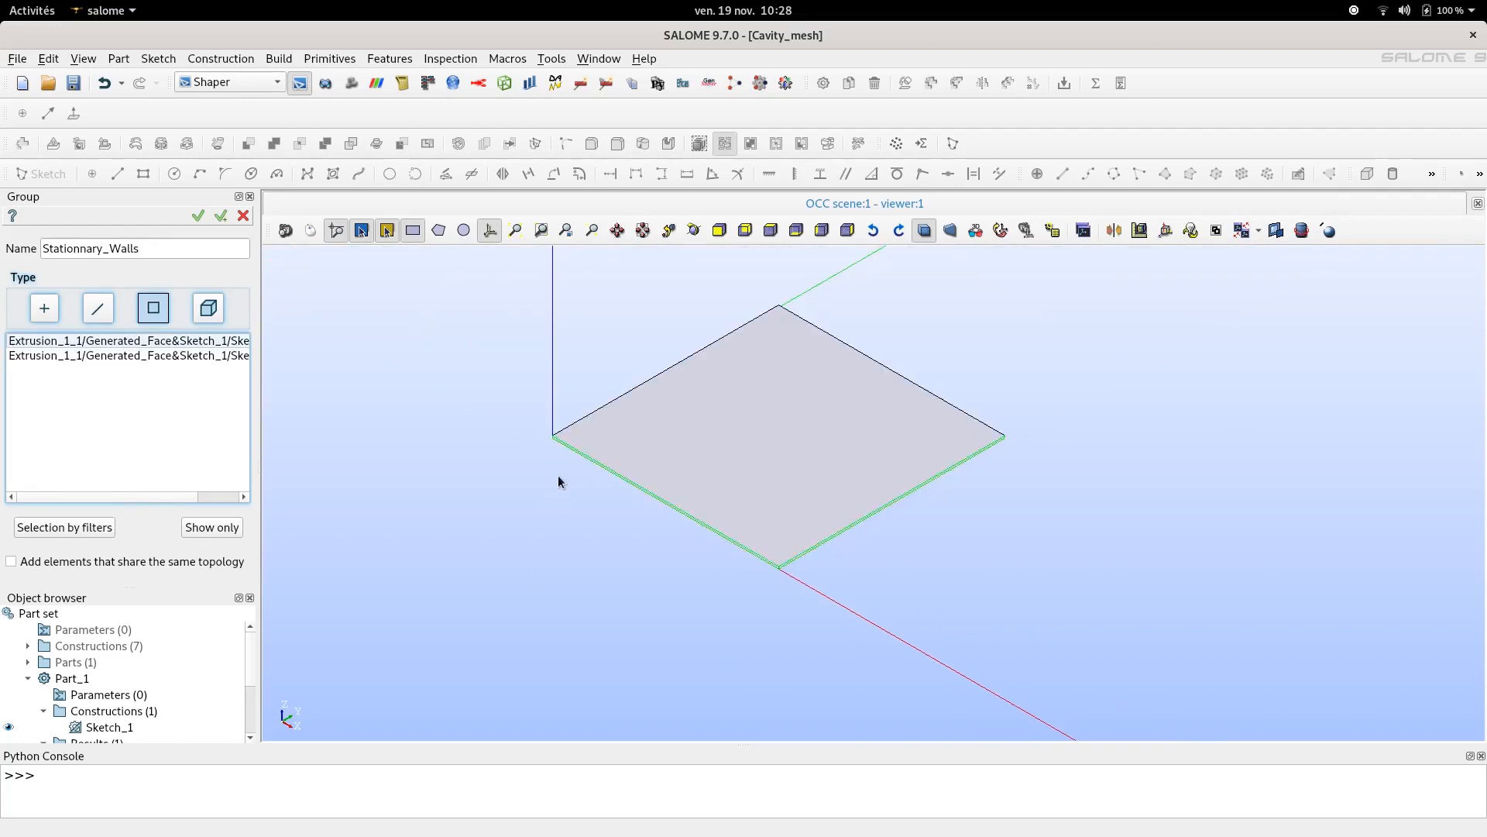
right_click_drag(534, 486, 1018, 518, "ctrl")
scroll(596, 451, "up", 5)
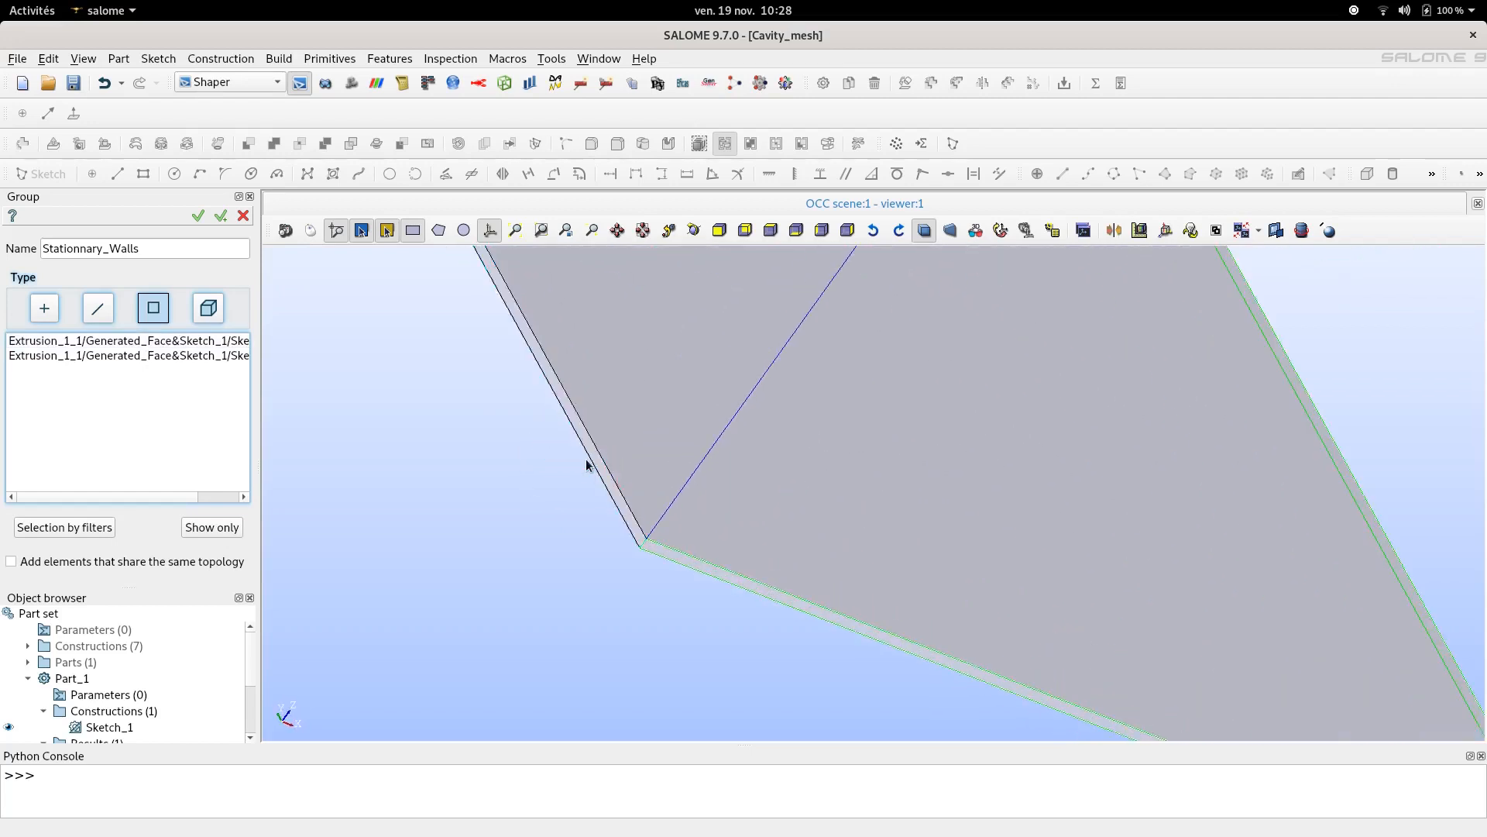
left_click(593, 475, "shift")
scroll(592, 474, "down", 5)
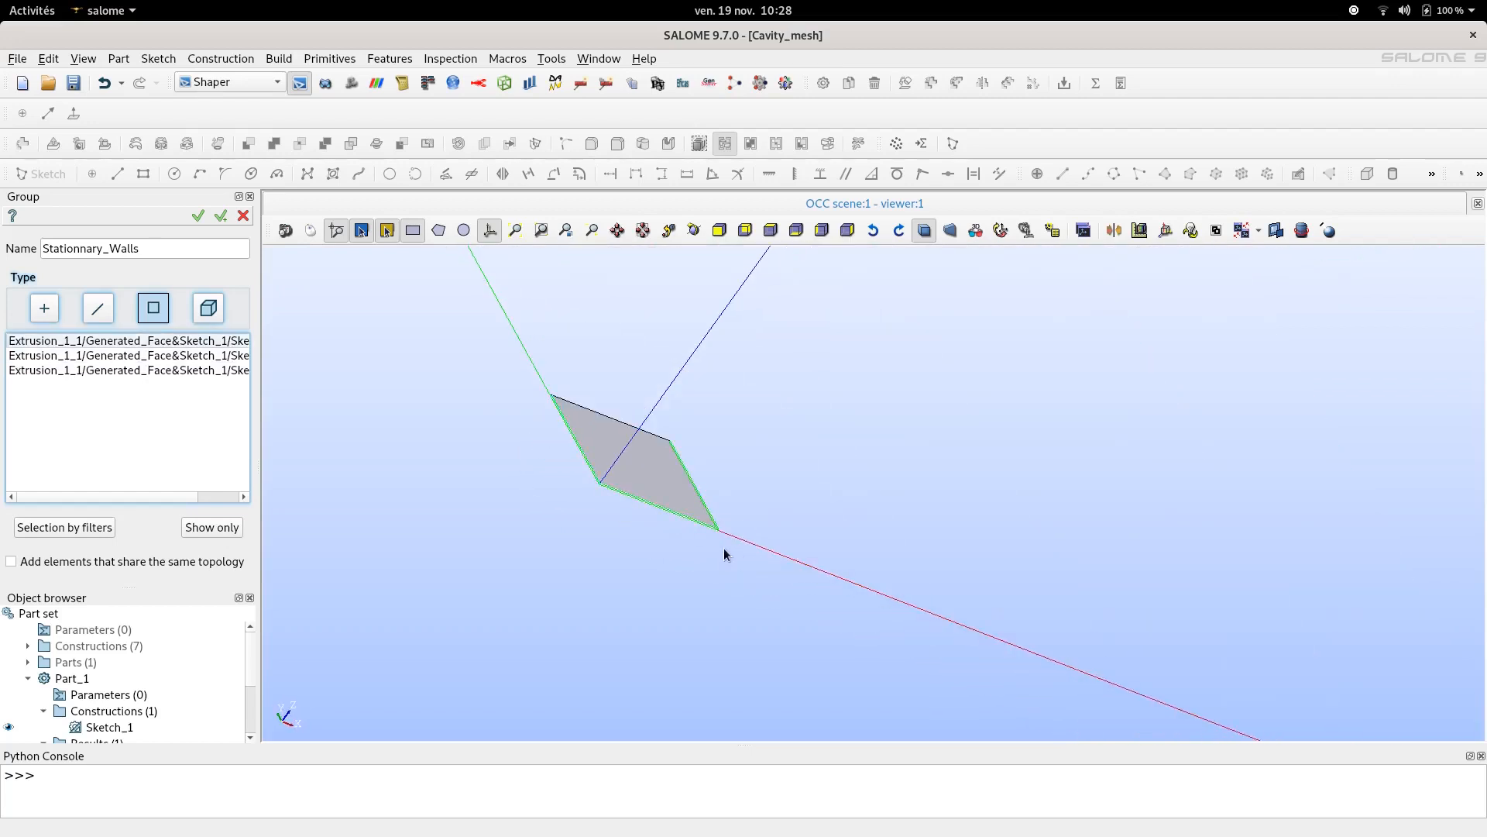
left_click(223, 219)
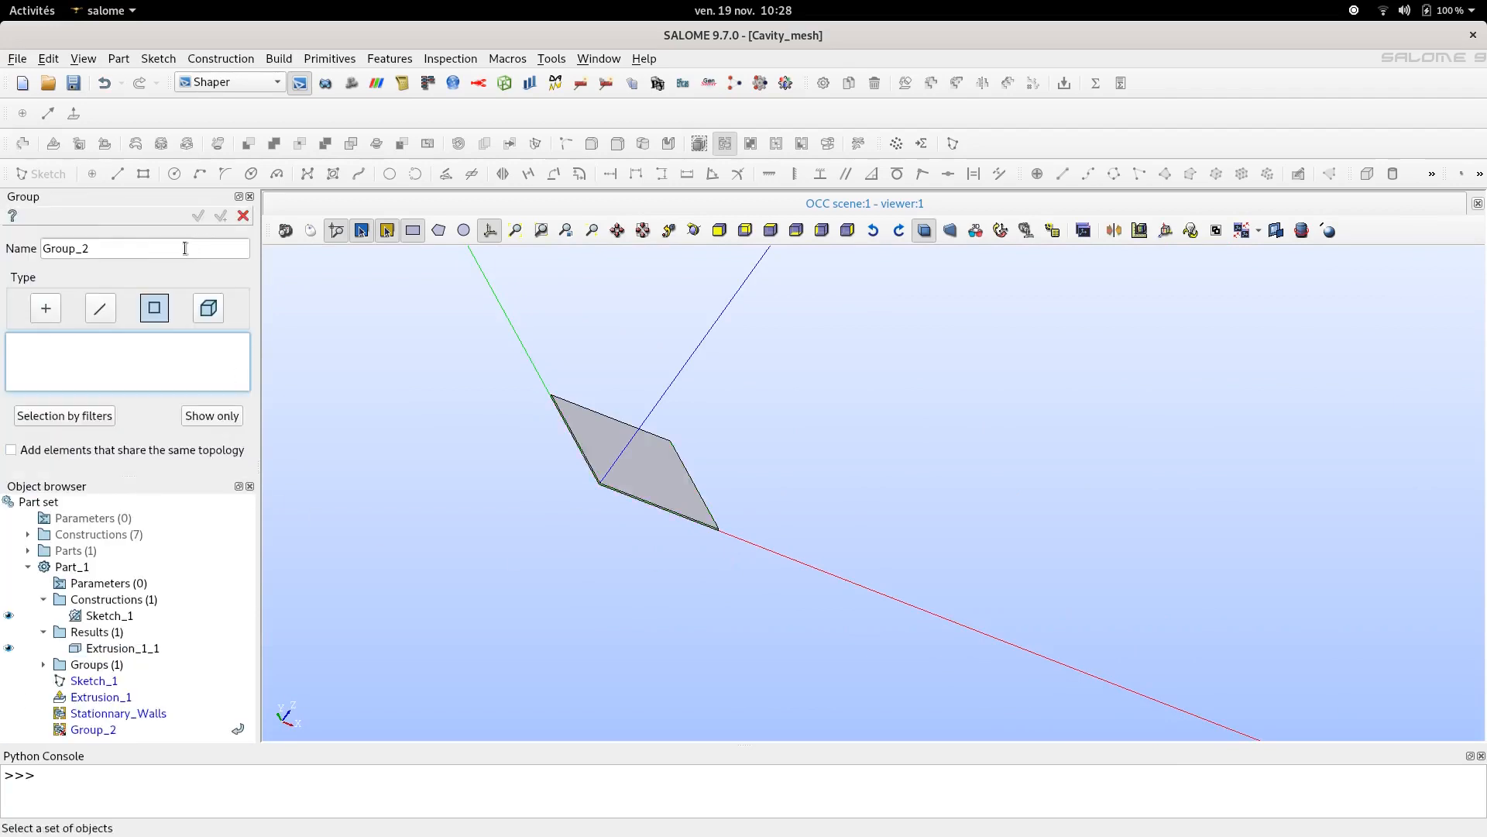
- Name the new face group Sliding_Wall
left_click(105, 246)
double_click(106, 246)
type("Sliding_Wall")
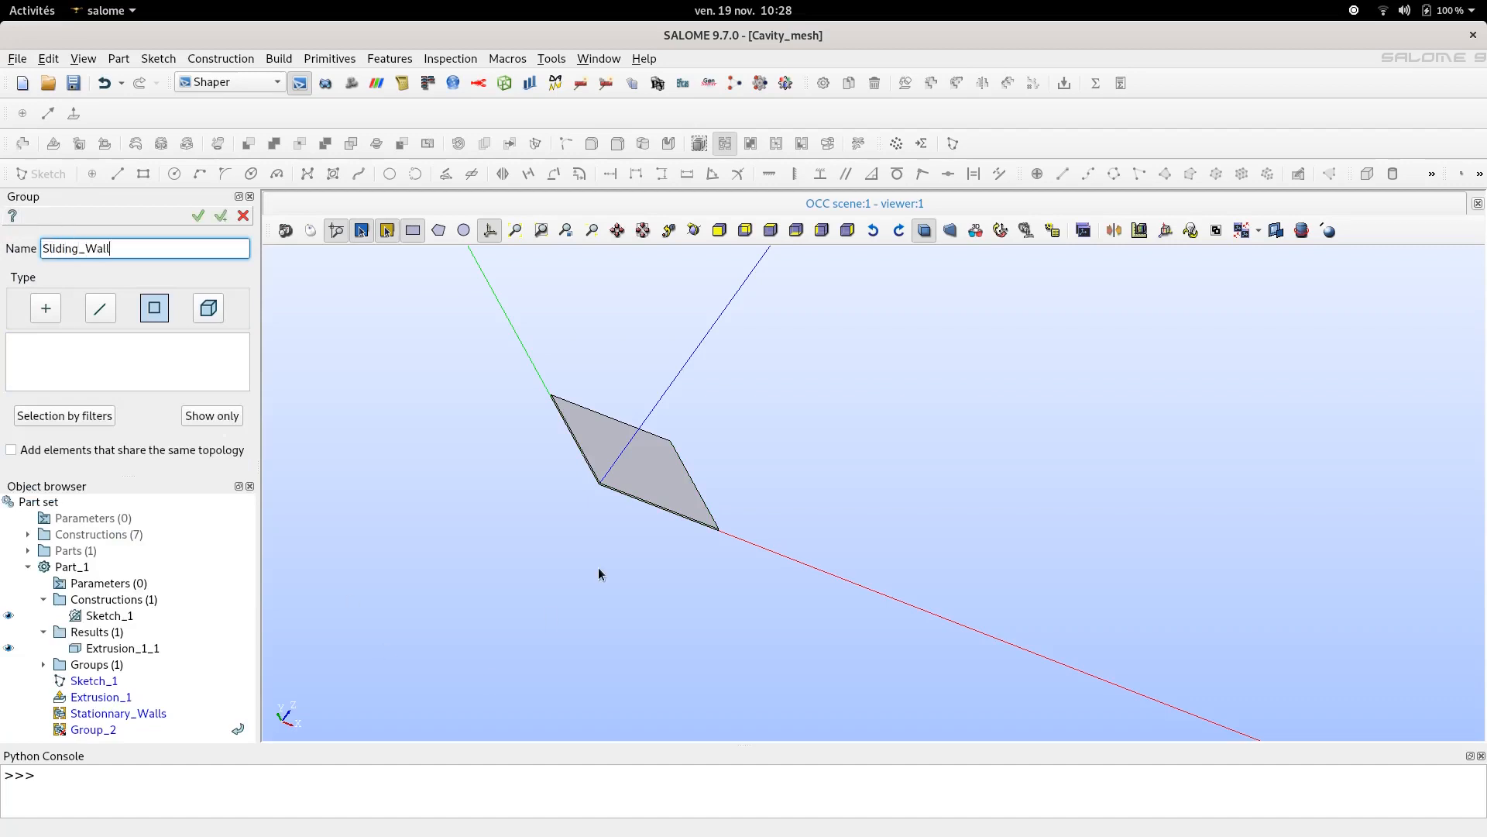
right_click_drag(846, 481, 411, 554, "ctrl")
scroll(638, 458, "up", 6)
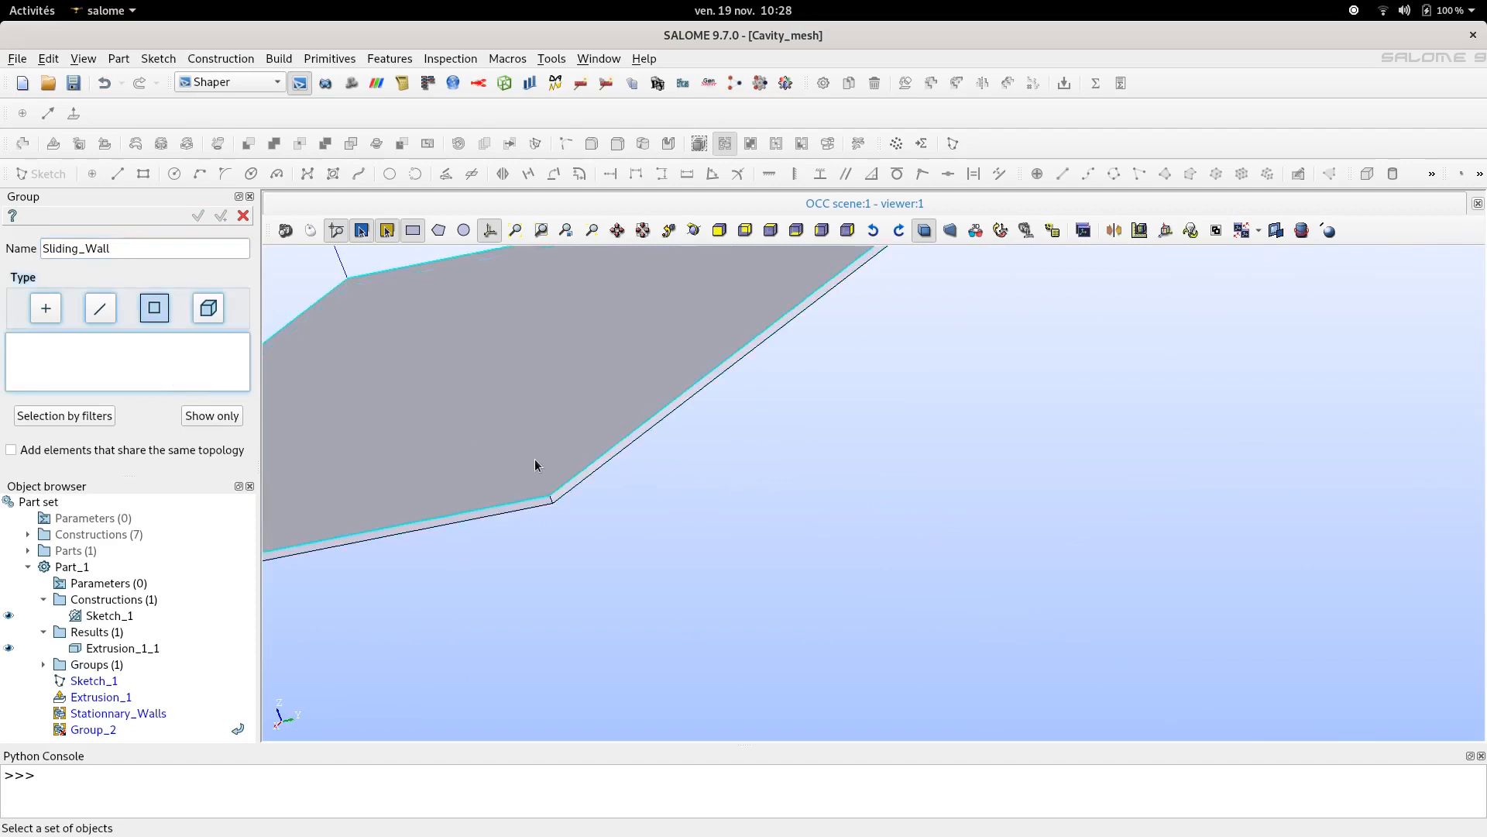
left_click(589, 474)
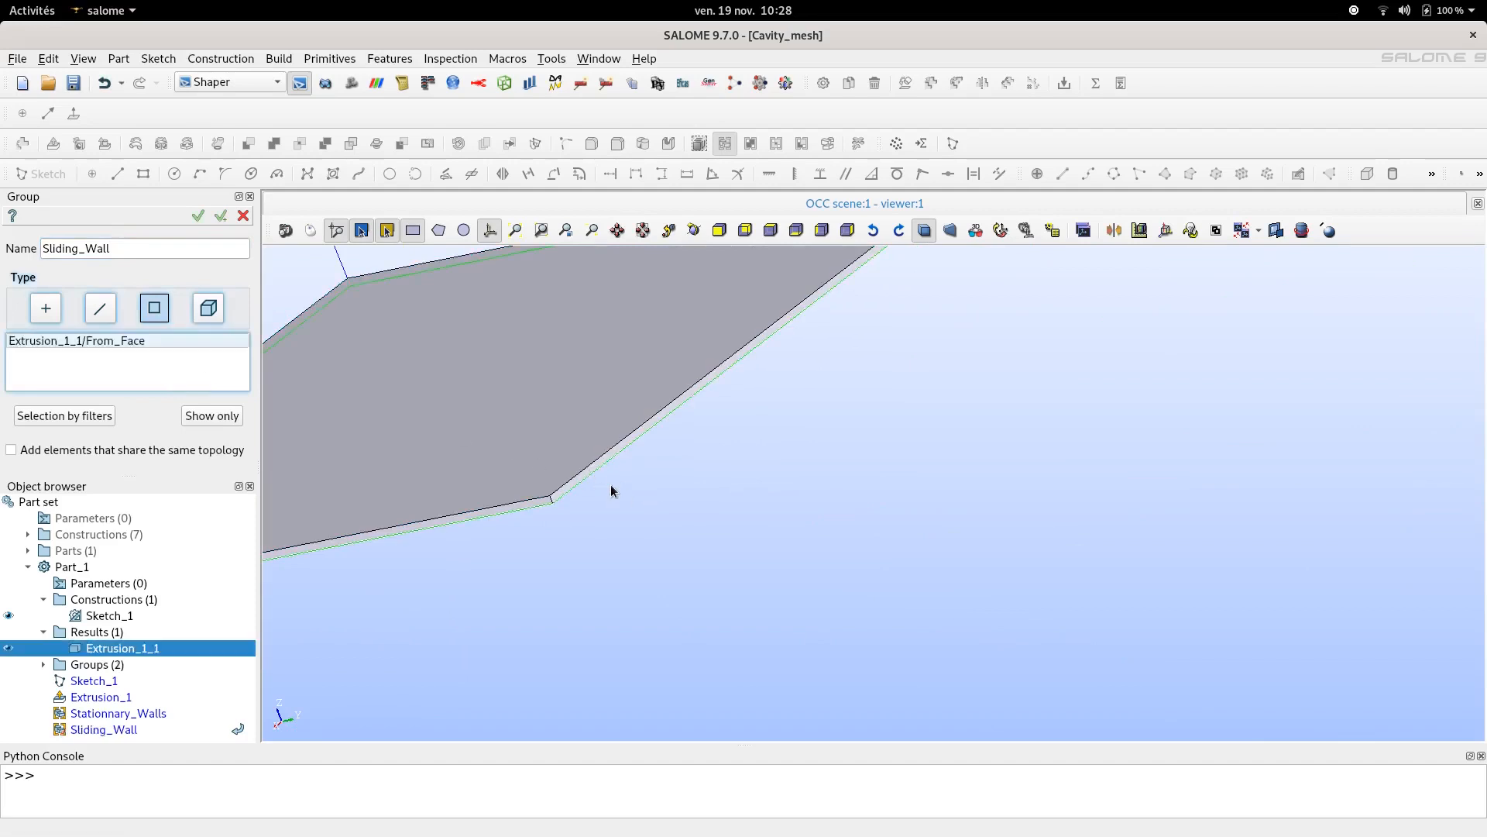
scroll(597, 499, "down", 4)
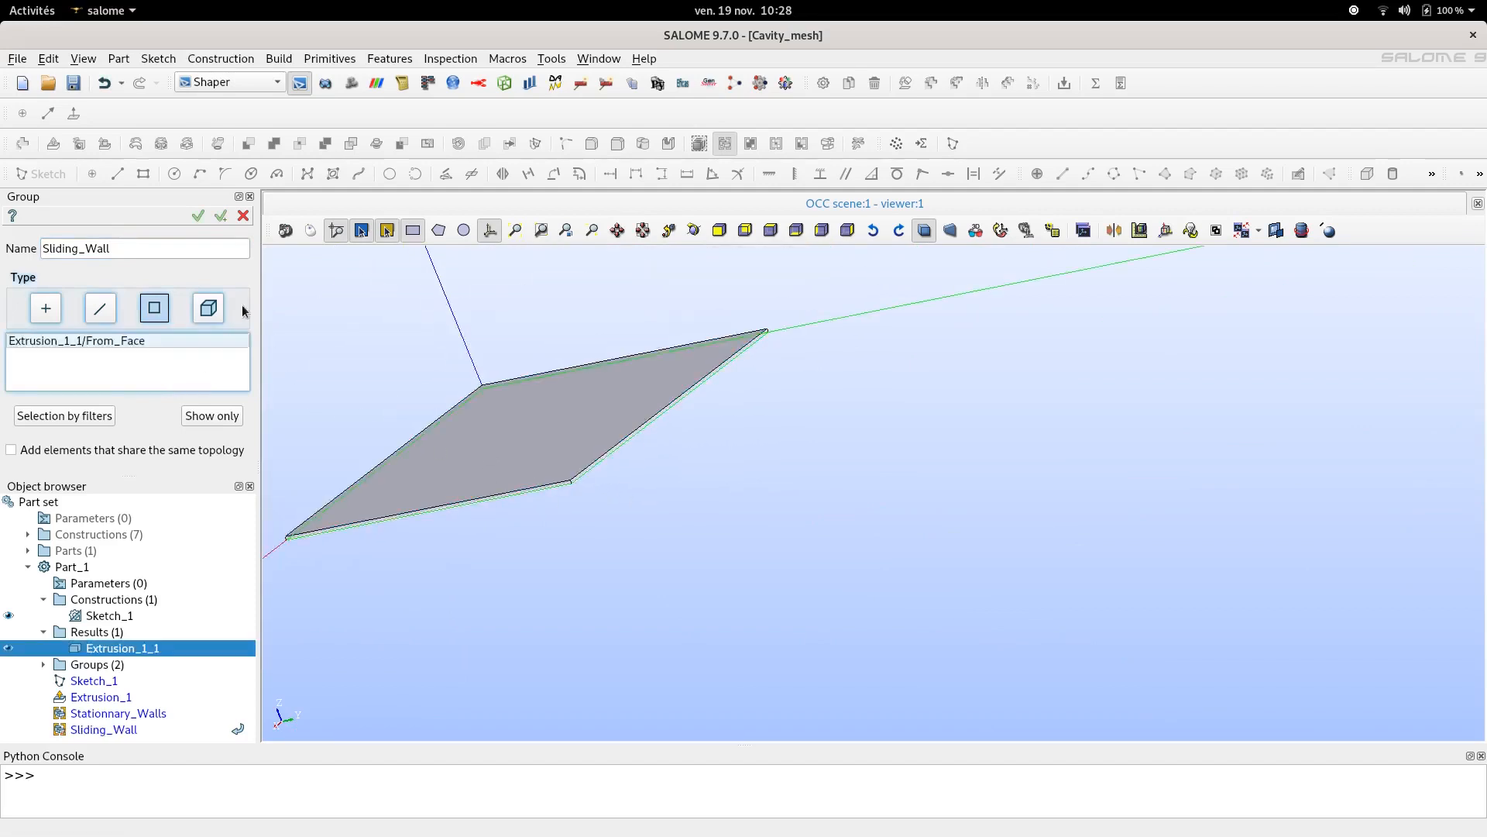
left_click(164, 344)
right_click(165, 343)
left_click(198, 380)
- Add the remaining side face to the Sliding_Wall group and apply it, keeping the Group tool open
scroll(589, 474, "up", 5)
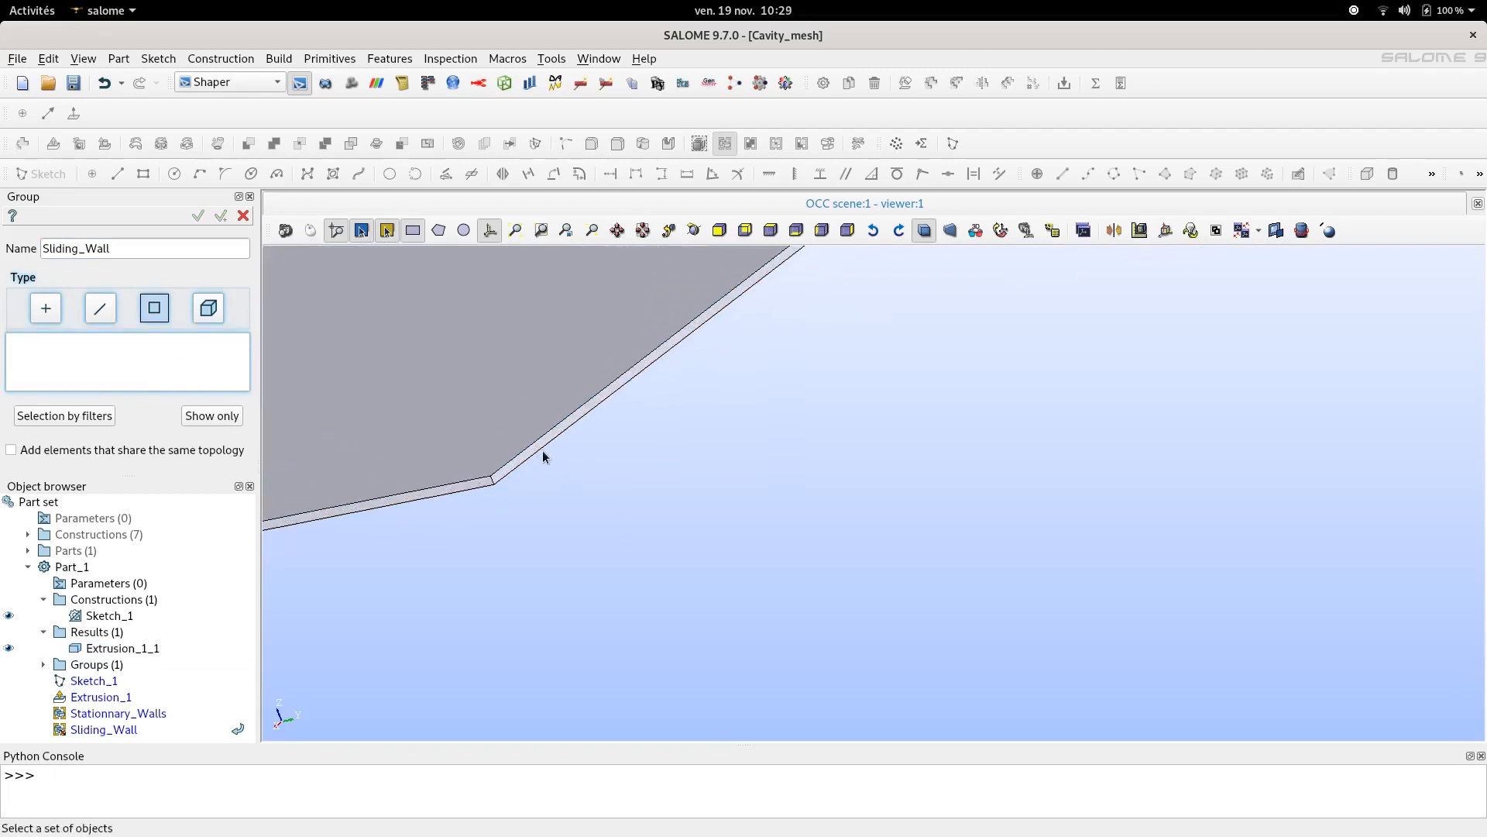
left_click(531, 458)
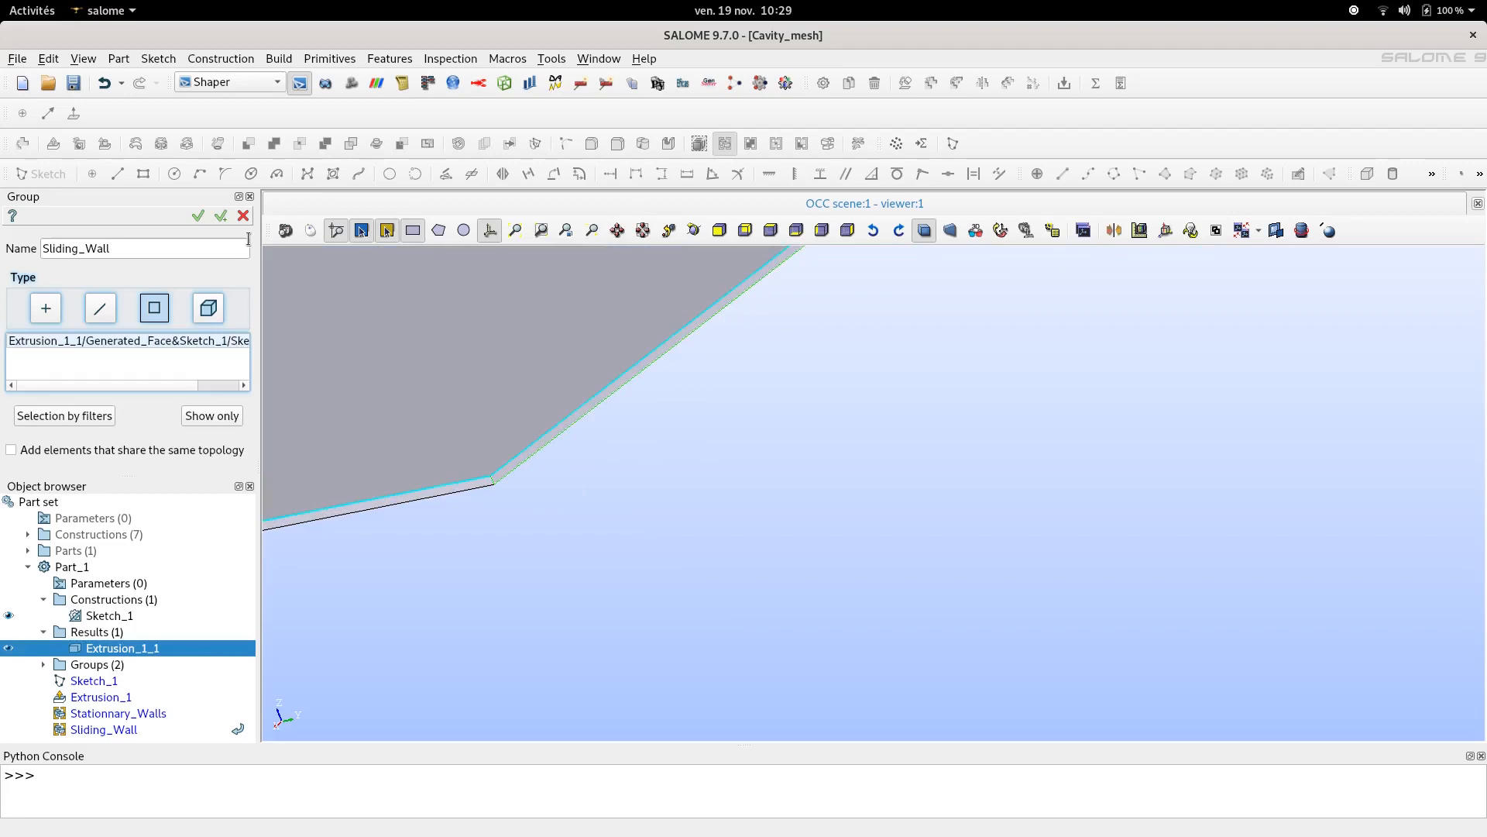
left_click(221, 215)
- Name the next face group Symmetry_Walls
double_click(186, 243)
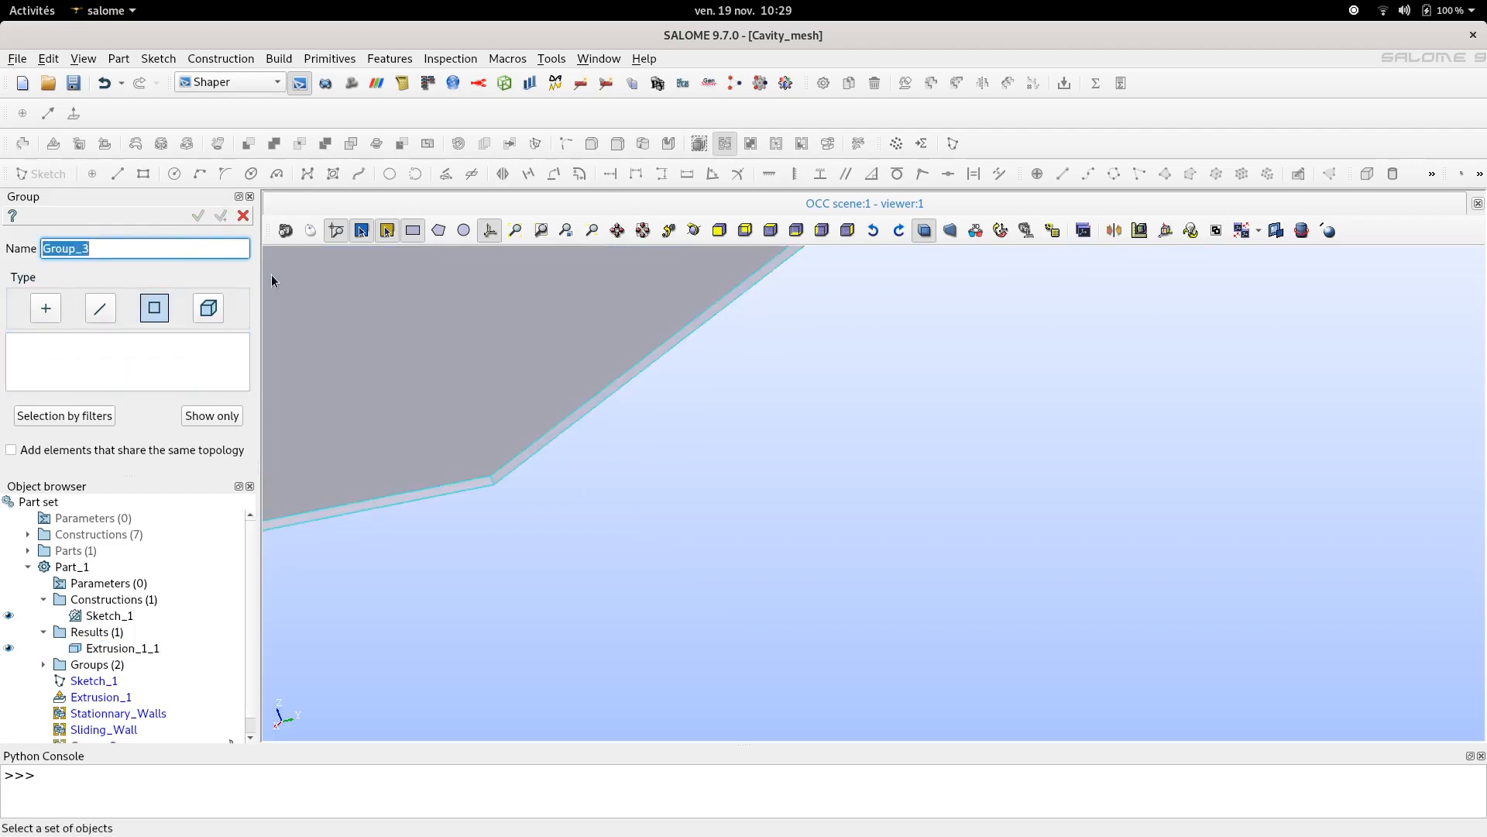
type("Symmet")
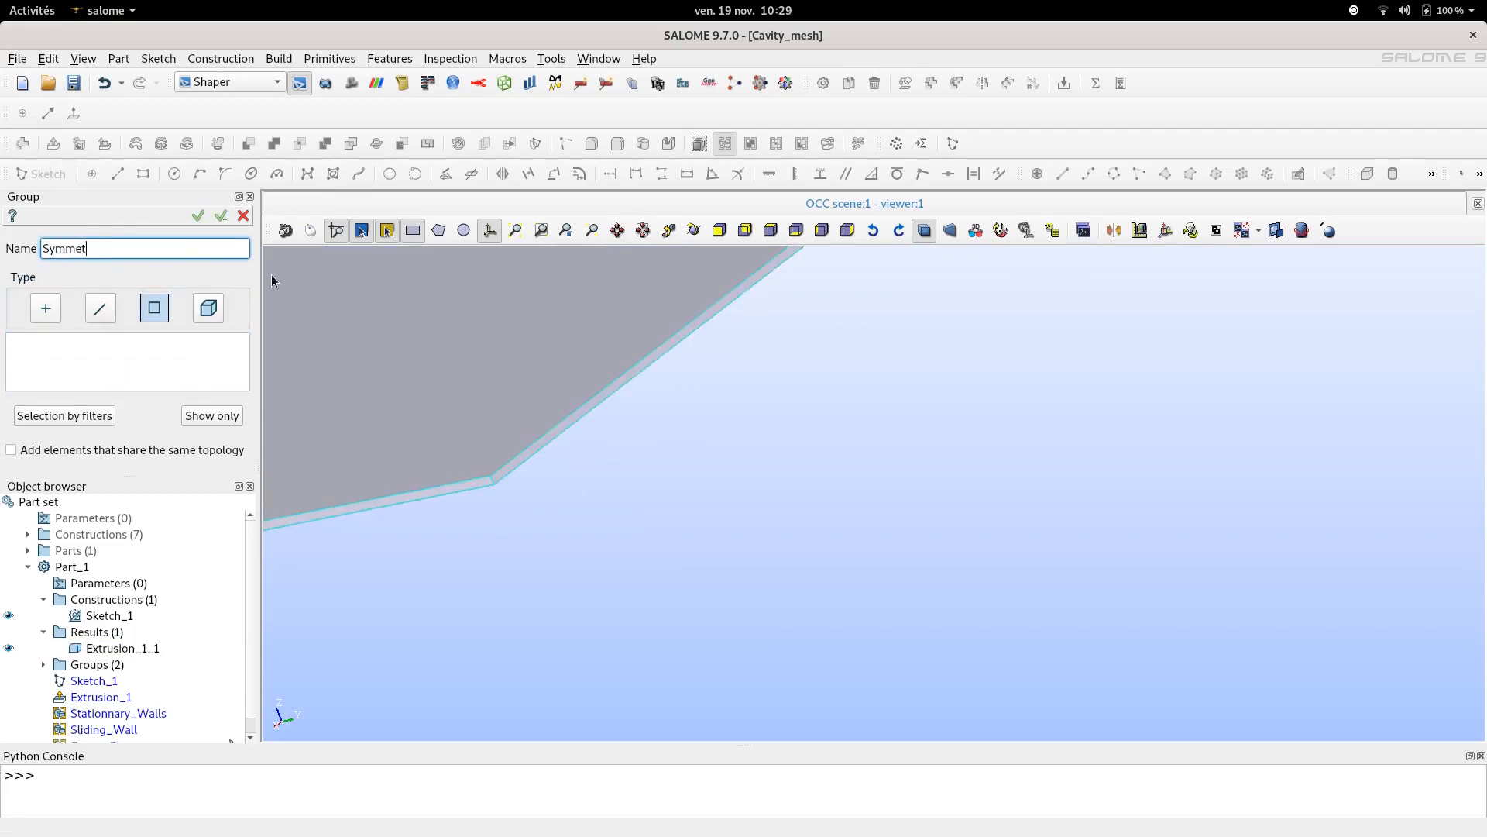
type("ry_Walls")
- Add the slab's top and bottom faces to the Symmetry_Walls group and apply it, keeping the Group tool open
left_click(186, 379)
scroll(768, 452, "down", 7)
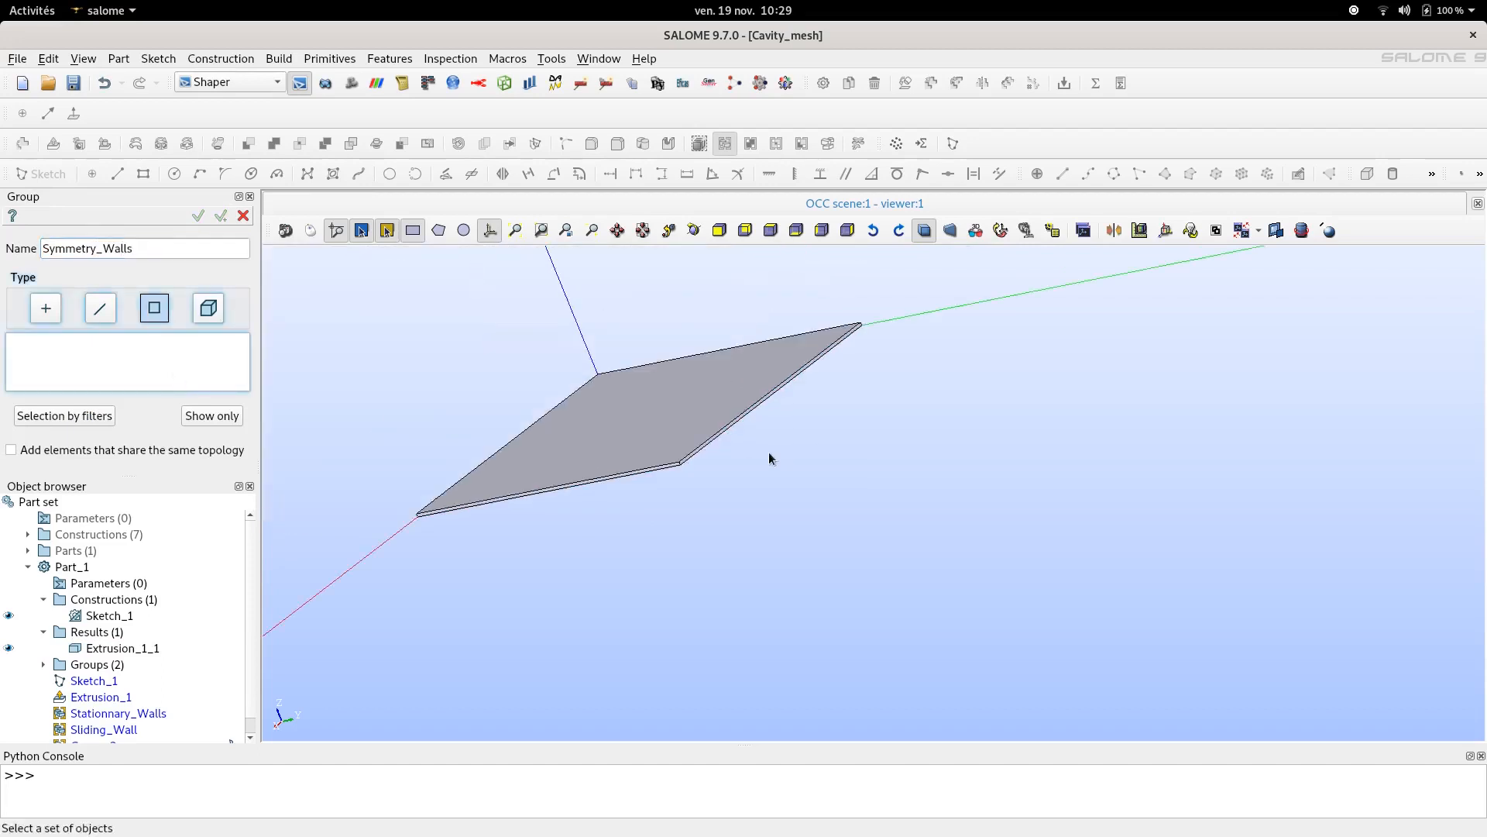
scroll(641, 394, "up", 6)
scroll(721, 416, "down", 4)
scroll(720, 419, "up", 3)
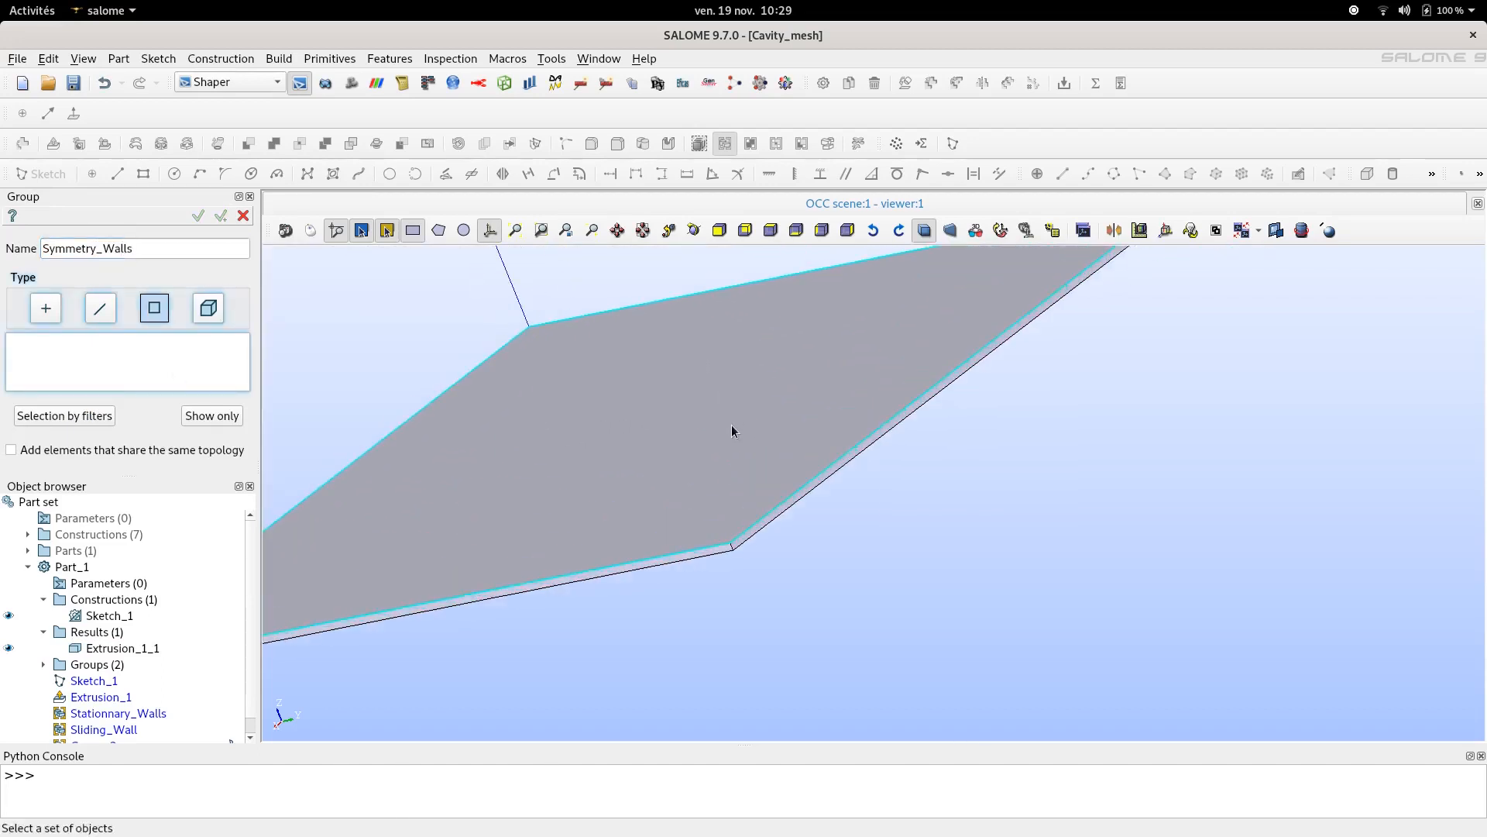
left_click(727, 429)
right_click_drag(865, 568, 815, 485, "ctrl")
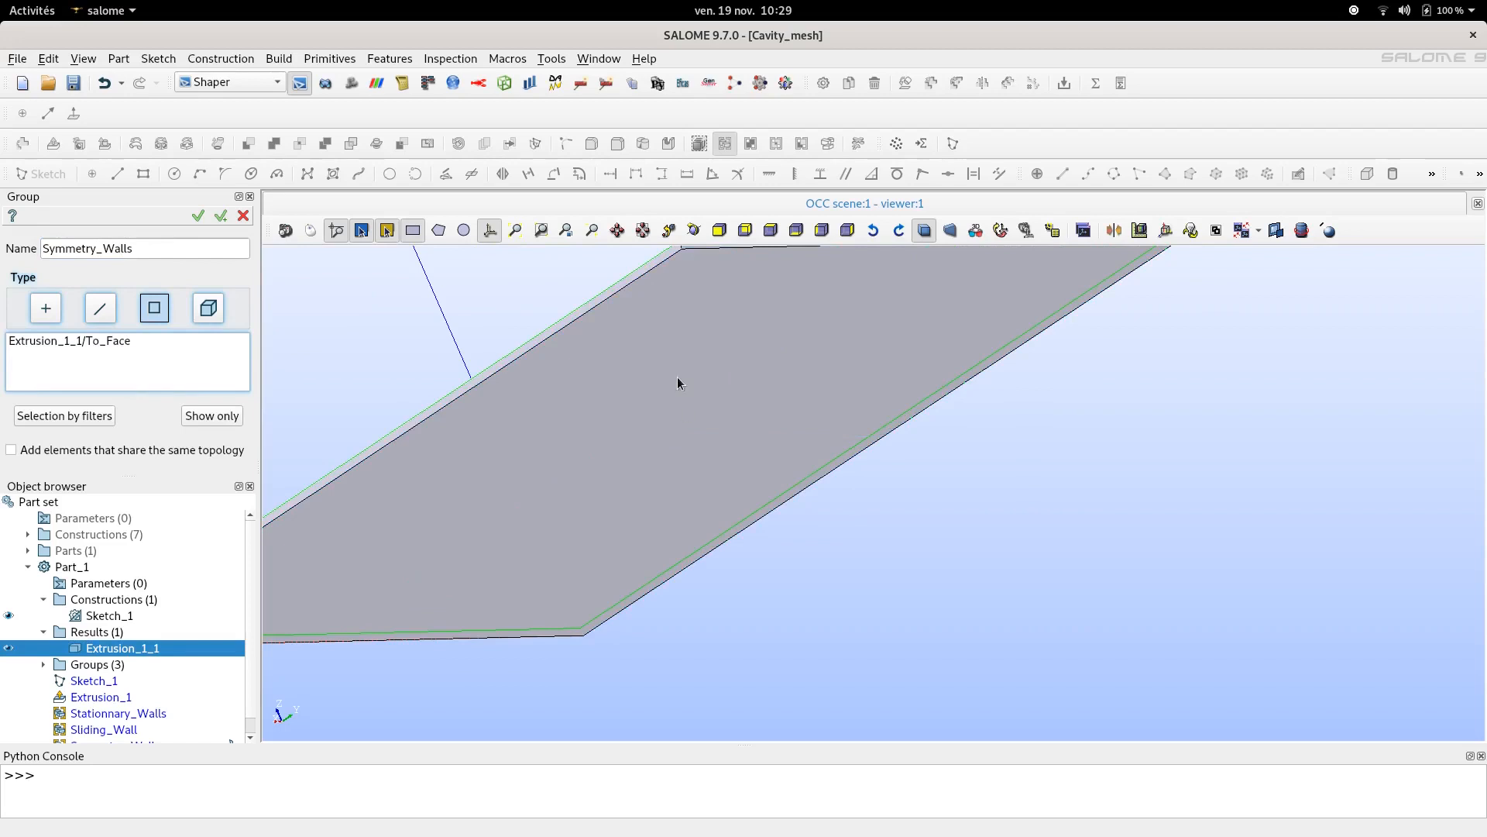
left_click(676, 419)
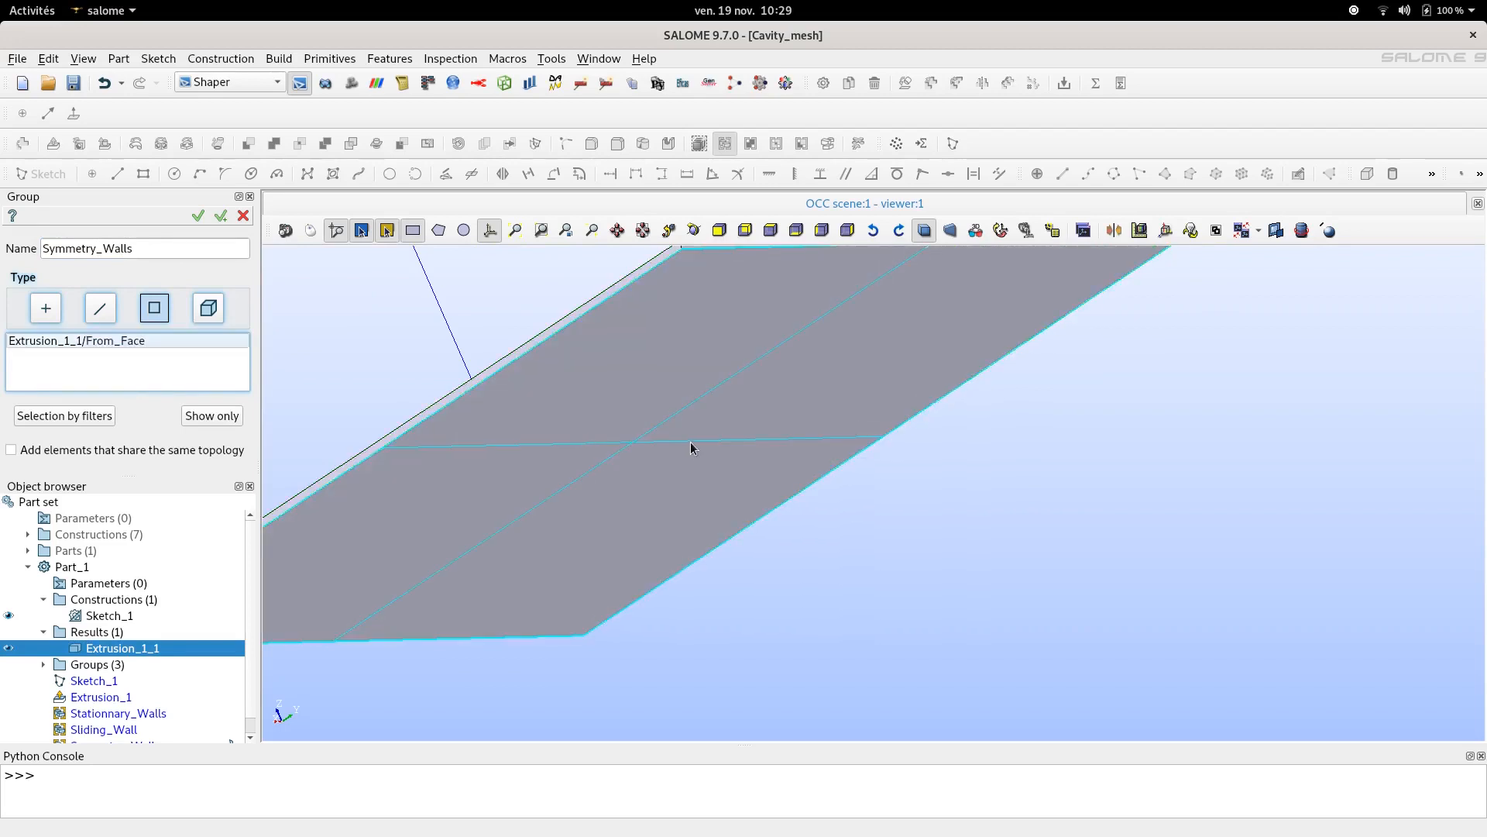
right_click_drag(511, 316, 605, 395, "ctrl")
left_click(686, 439, "shift")
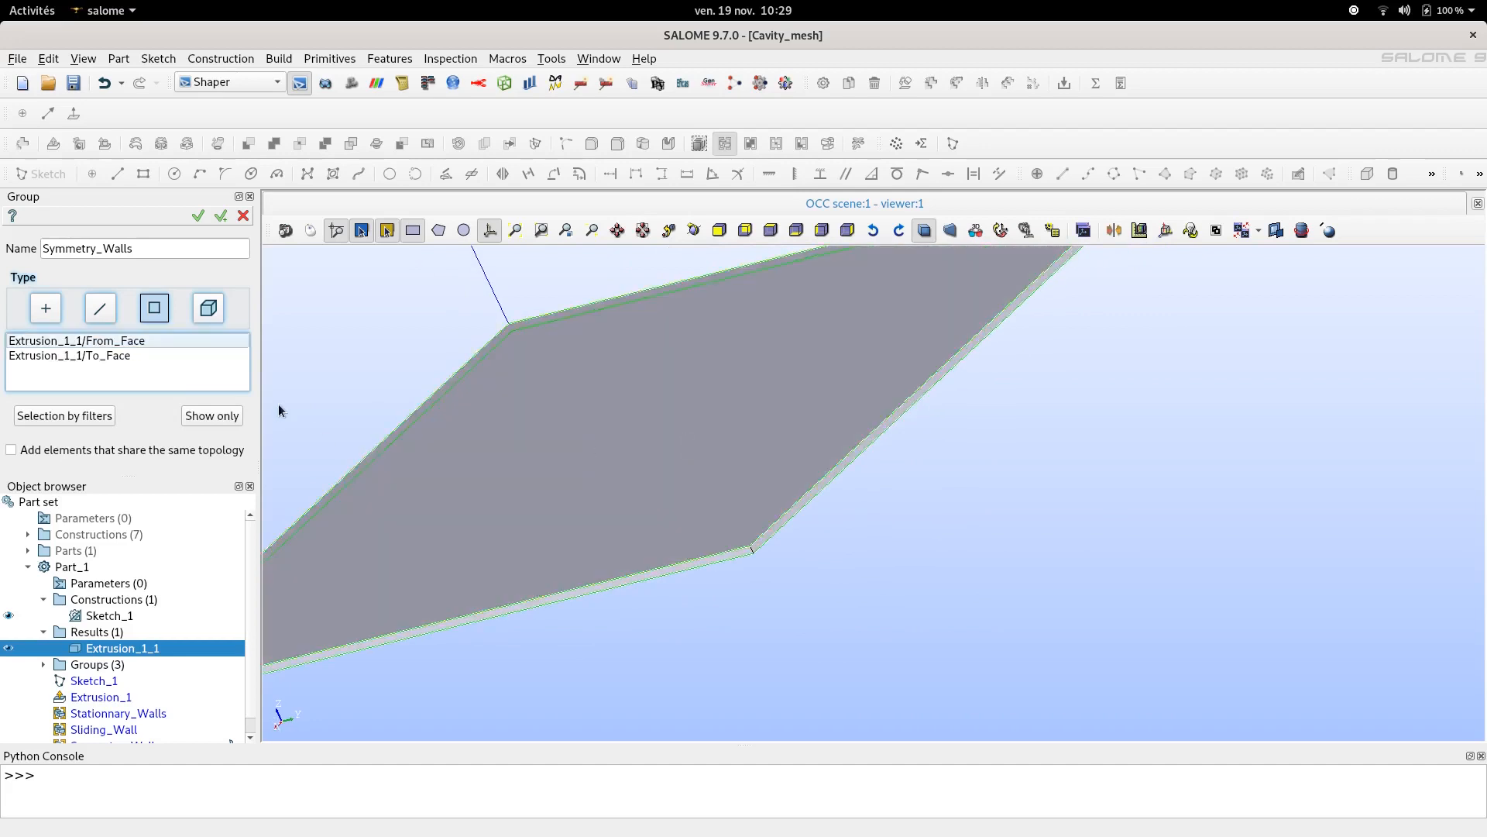
left_click(221, 216)
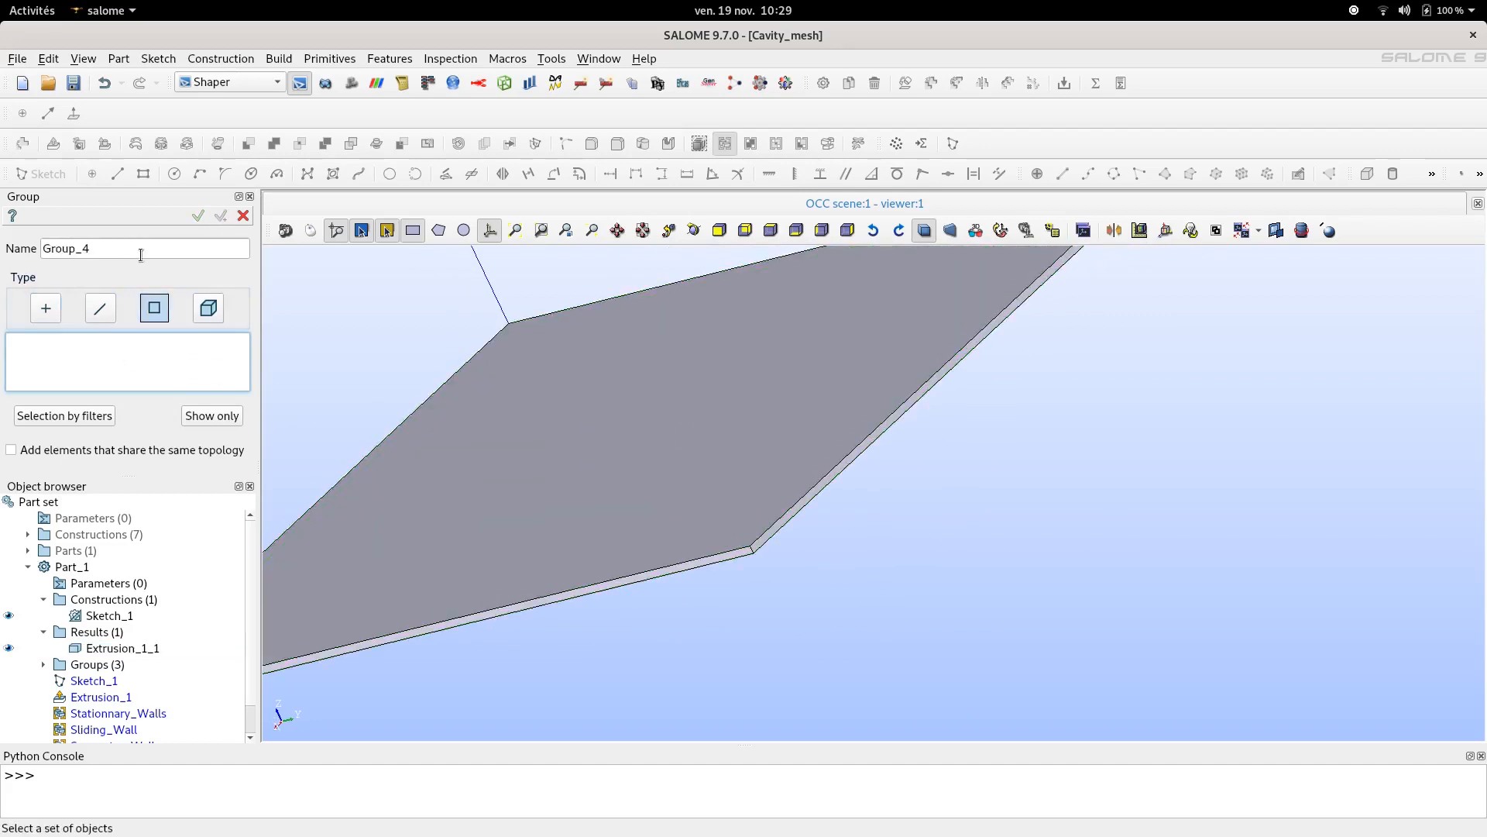
- Name the next group Z_Edges and set its type to edges
left_click_drag(134, 256, 40, 244)
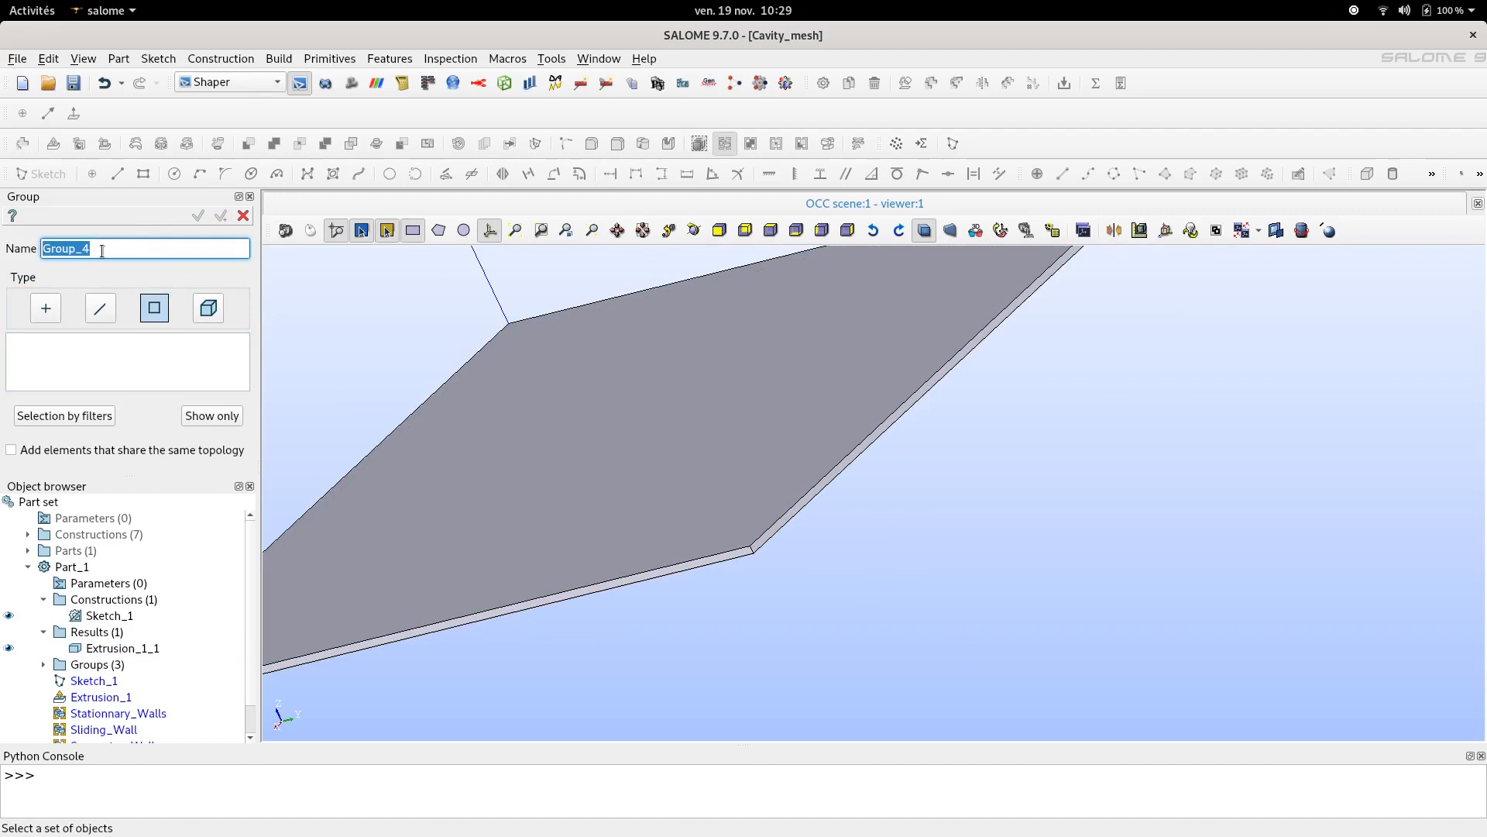
type("Z_Edges")
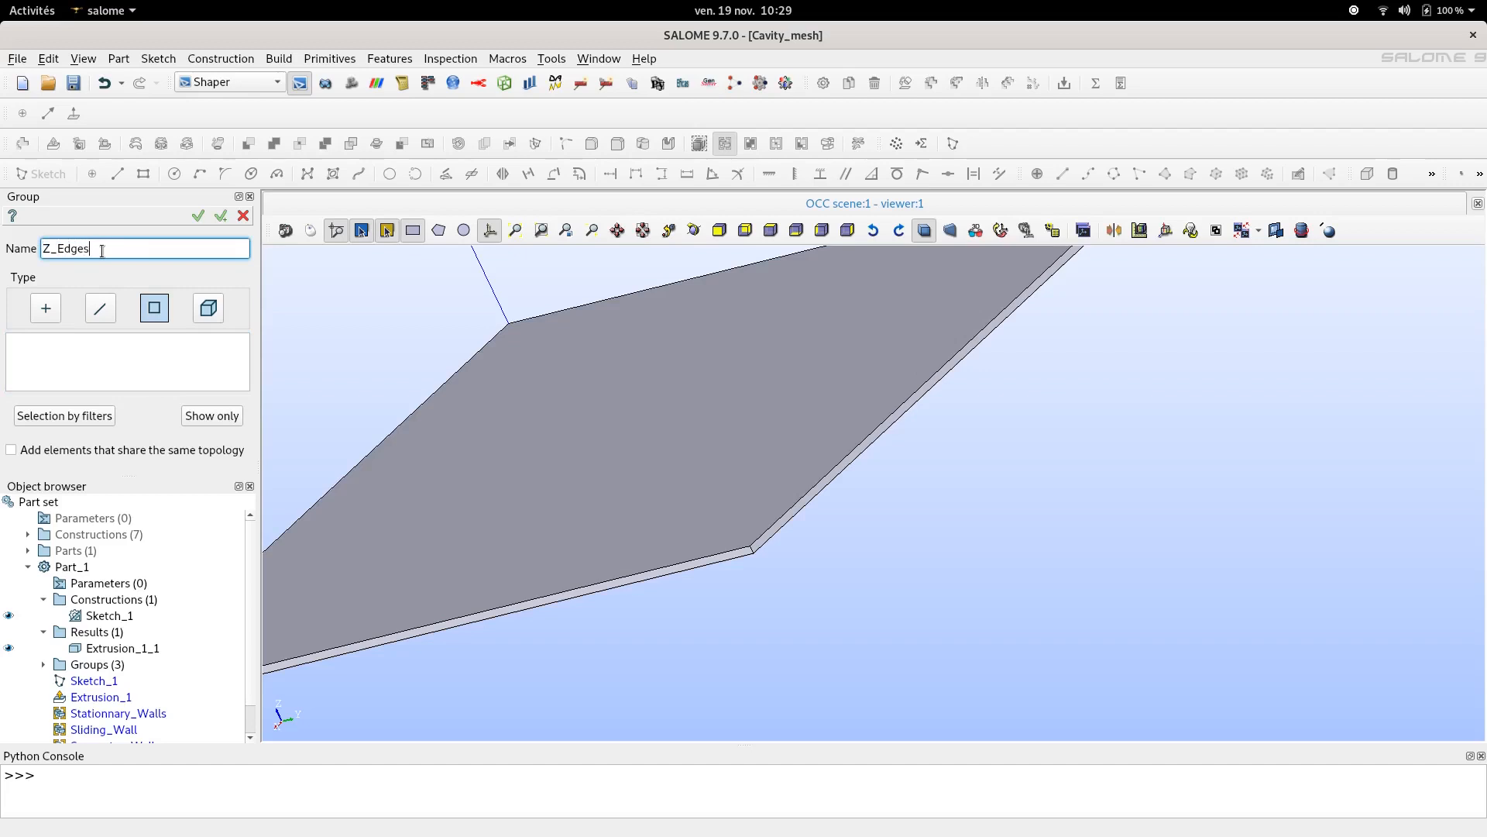
left_click(102, 307)
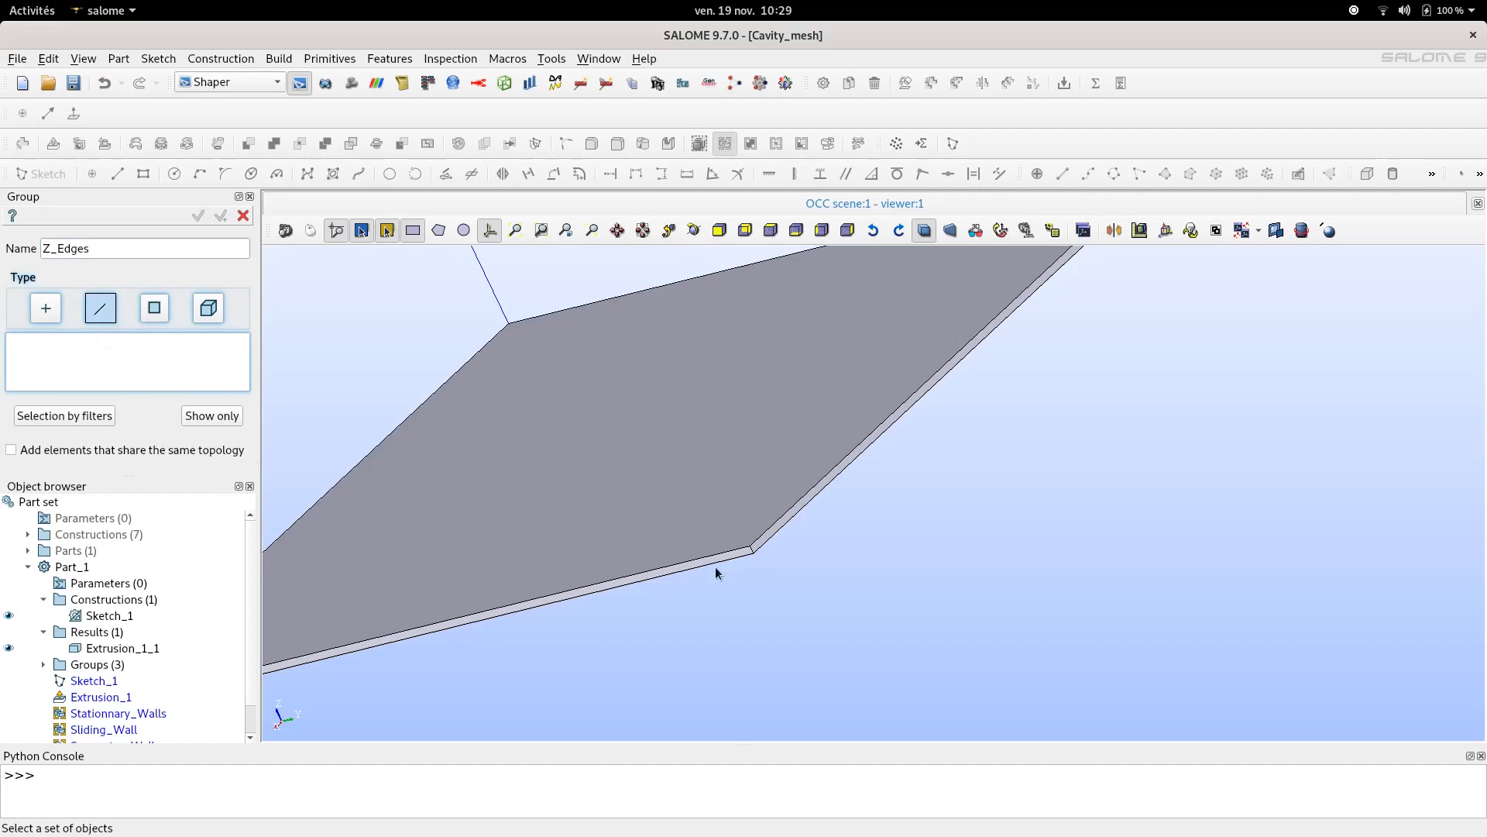
- Add two of the slab's vertical corner edges to the Z_Edges group
scroll(748, 573, "up", 3)
scroll(775, 521, "down", 2)
scroll(774, 519, "up", 3)
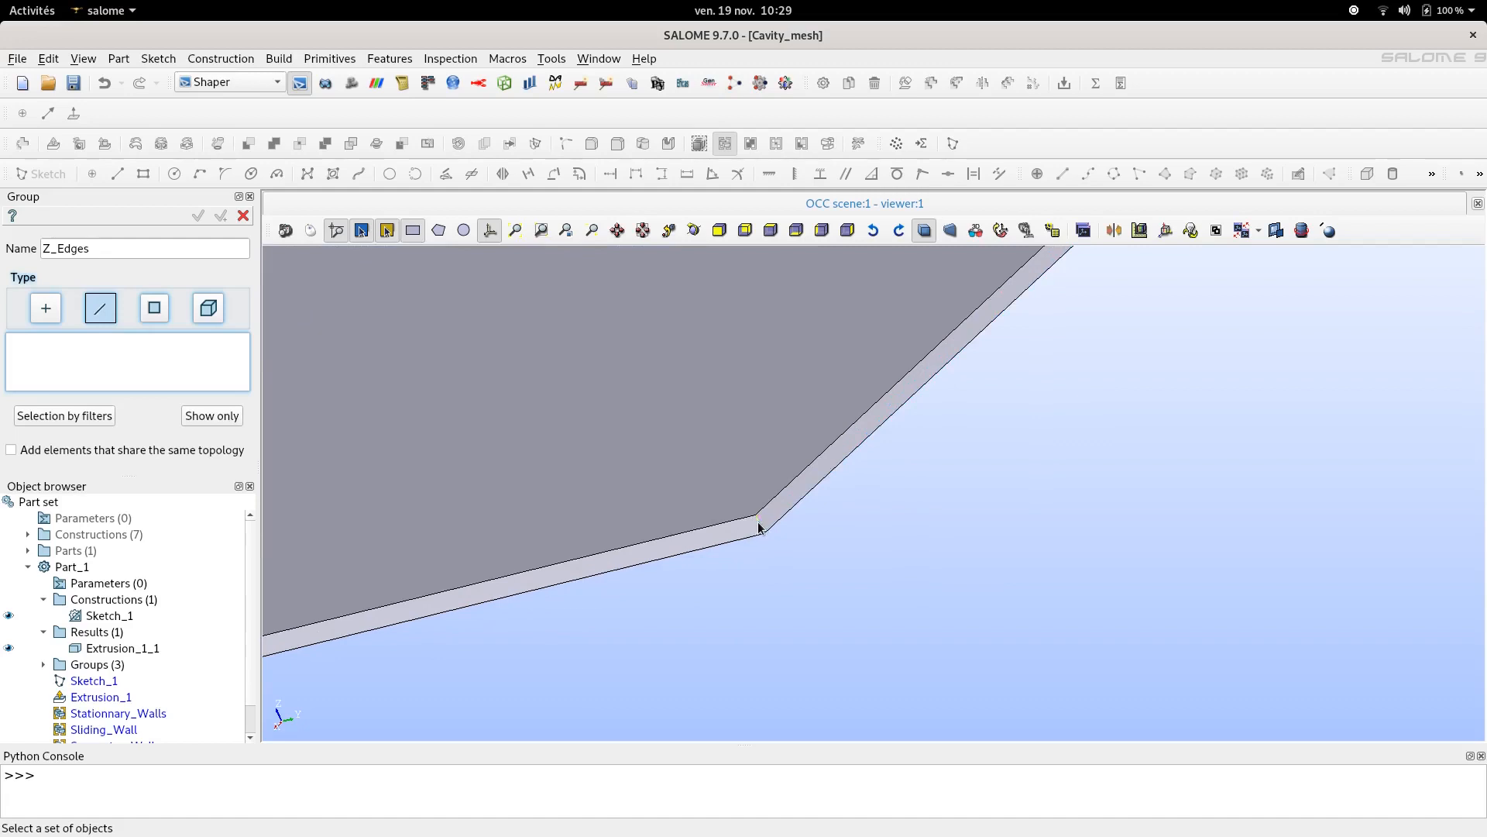
left_click(758, 527)
scroll(876, 492, "down", 4)
scroll(509, 600, "up", 2)
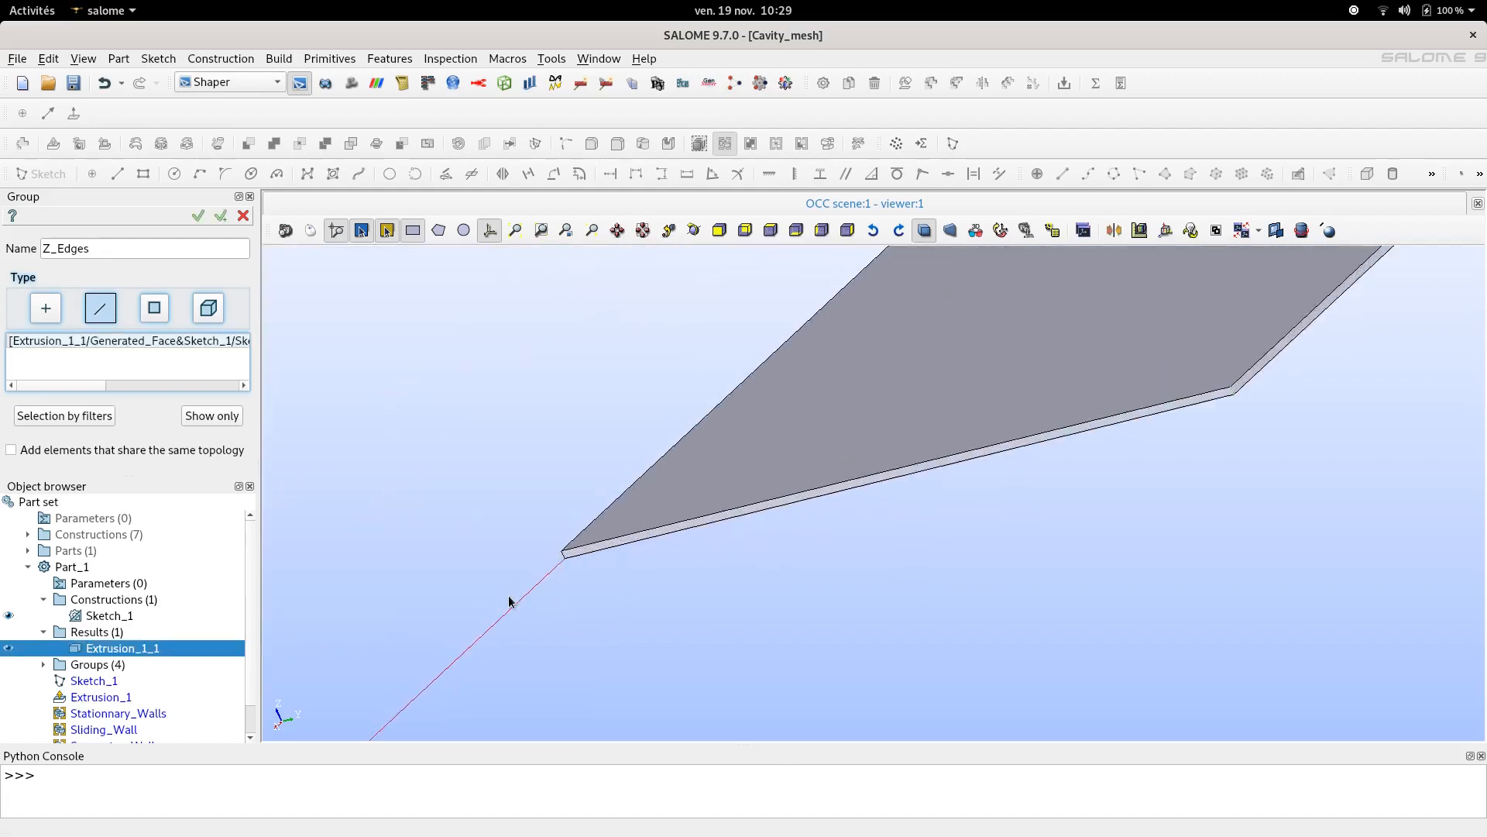
scroll(592, 510, "up", 3)
left_click(720, 471)
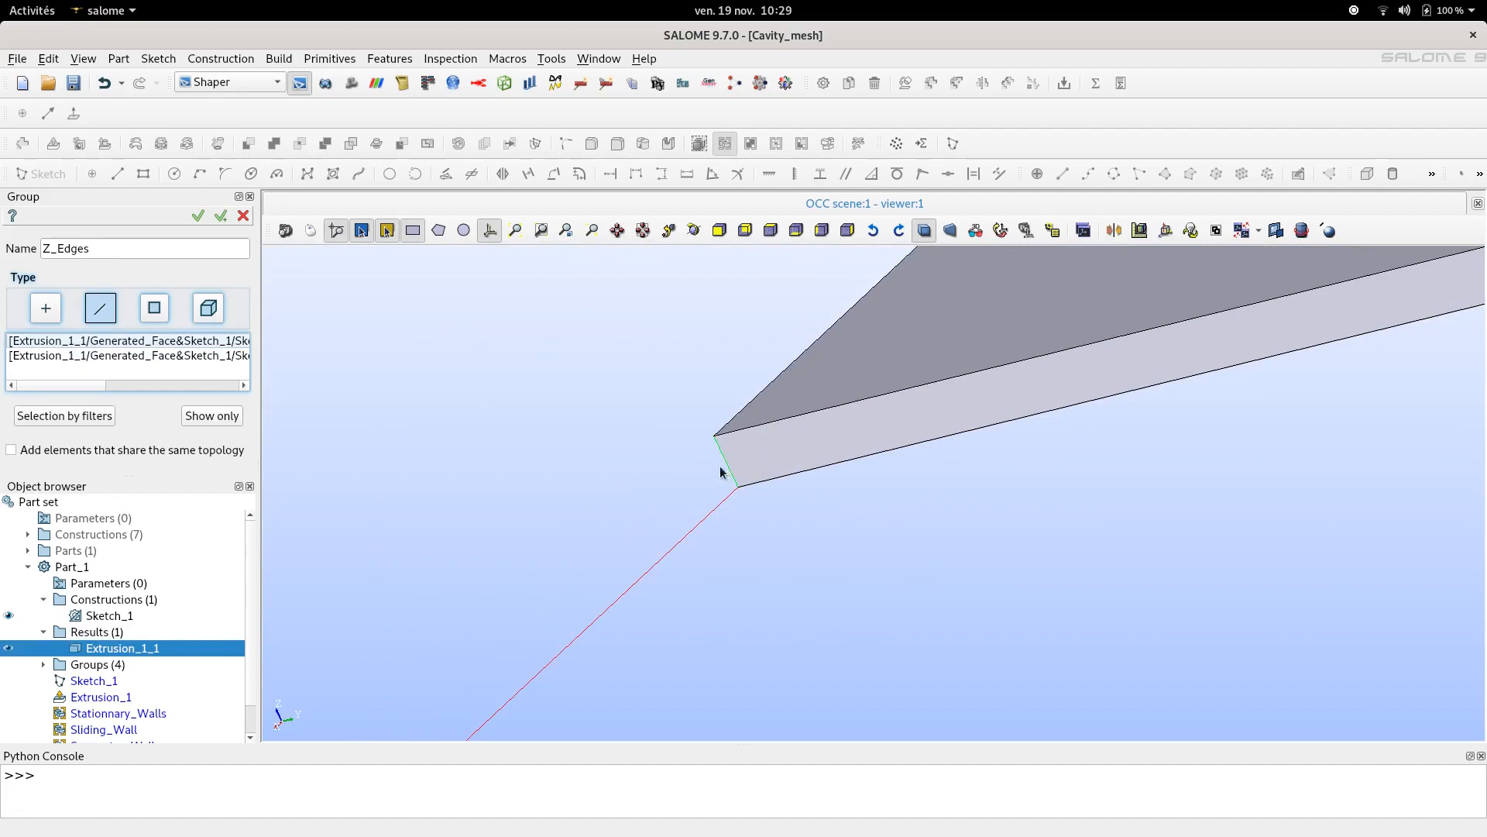
- Add the other two vertical corner edges to Z_Edges and confirm the group
scroll(720, 471, "down", 4)
scroll(728, 457, "up", 5)
scroll(511, 629, "down", 2)
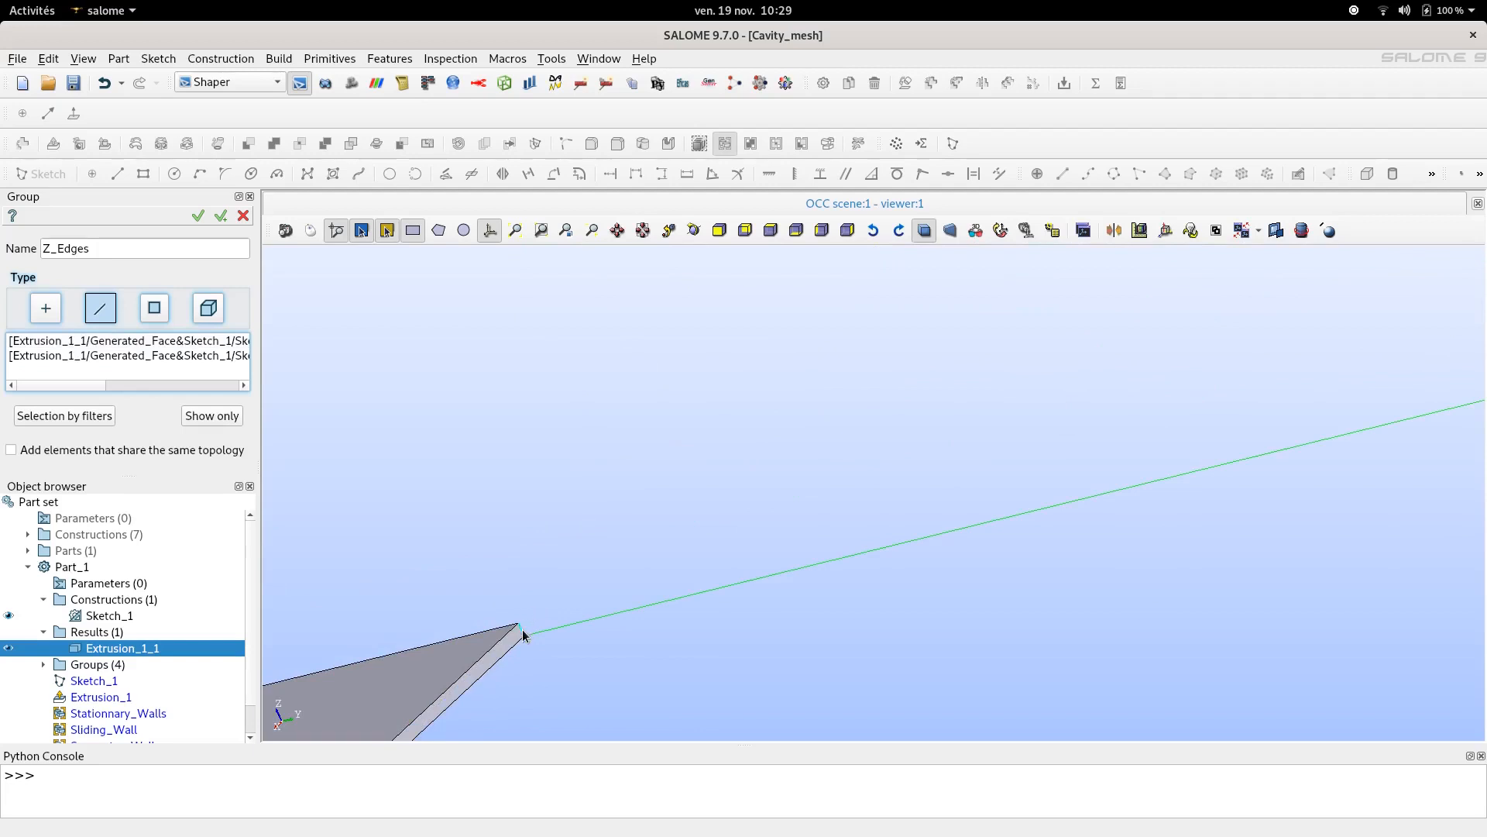
left_click(522, 629, "shift")
scroll(606, 491, "down", 10)
right_click_drag(461, 643, 521, 618, "ctrl")
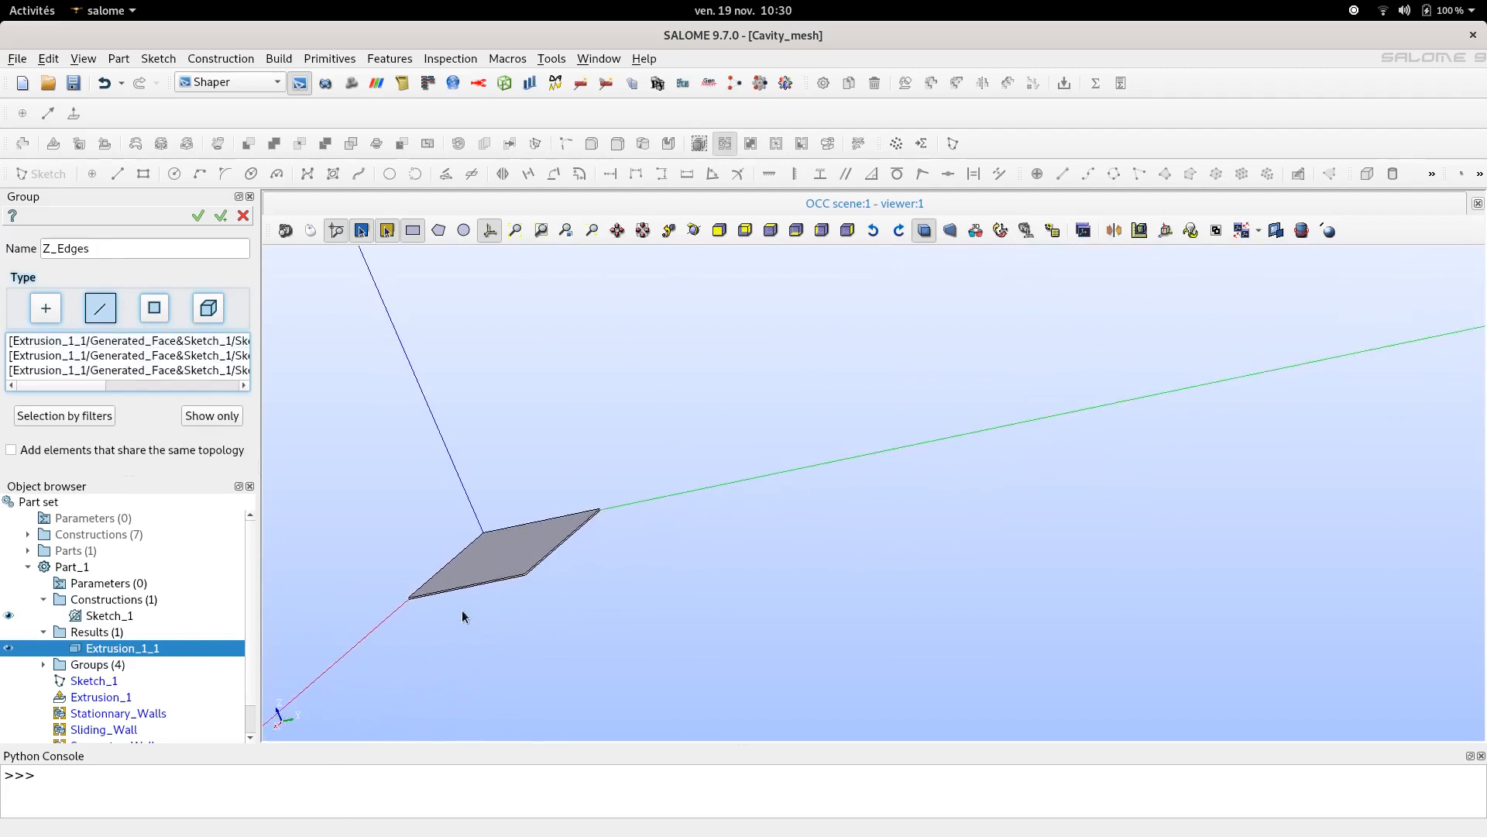
scroll(425, 523, "up", 3)
right_click_drag(535, 577, 999, 473, "ctrl")
right_click_drag(382, 622, 848, 385, "ctrl")
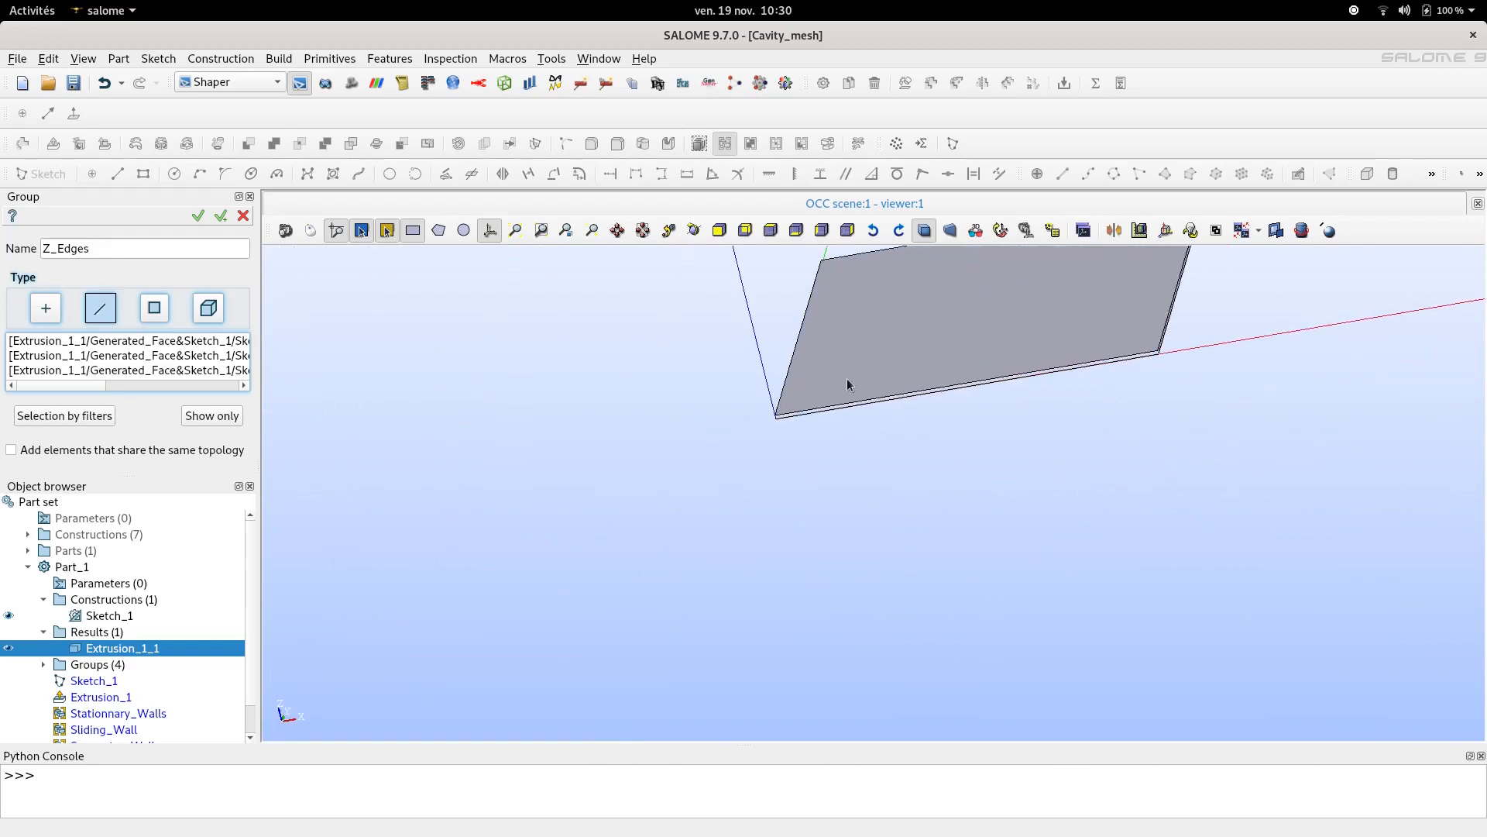
scroll(792, 400, "up", 10)
left_click(692, 486, "shift")
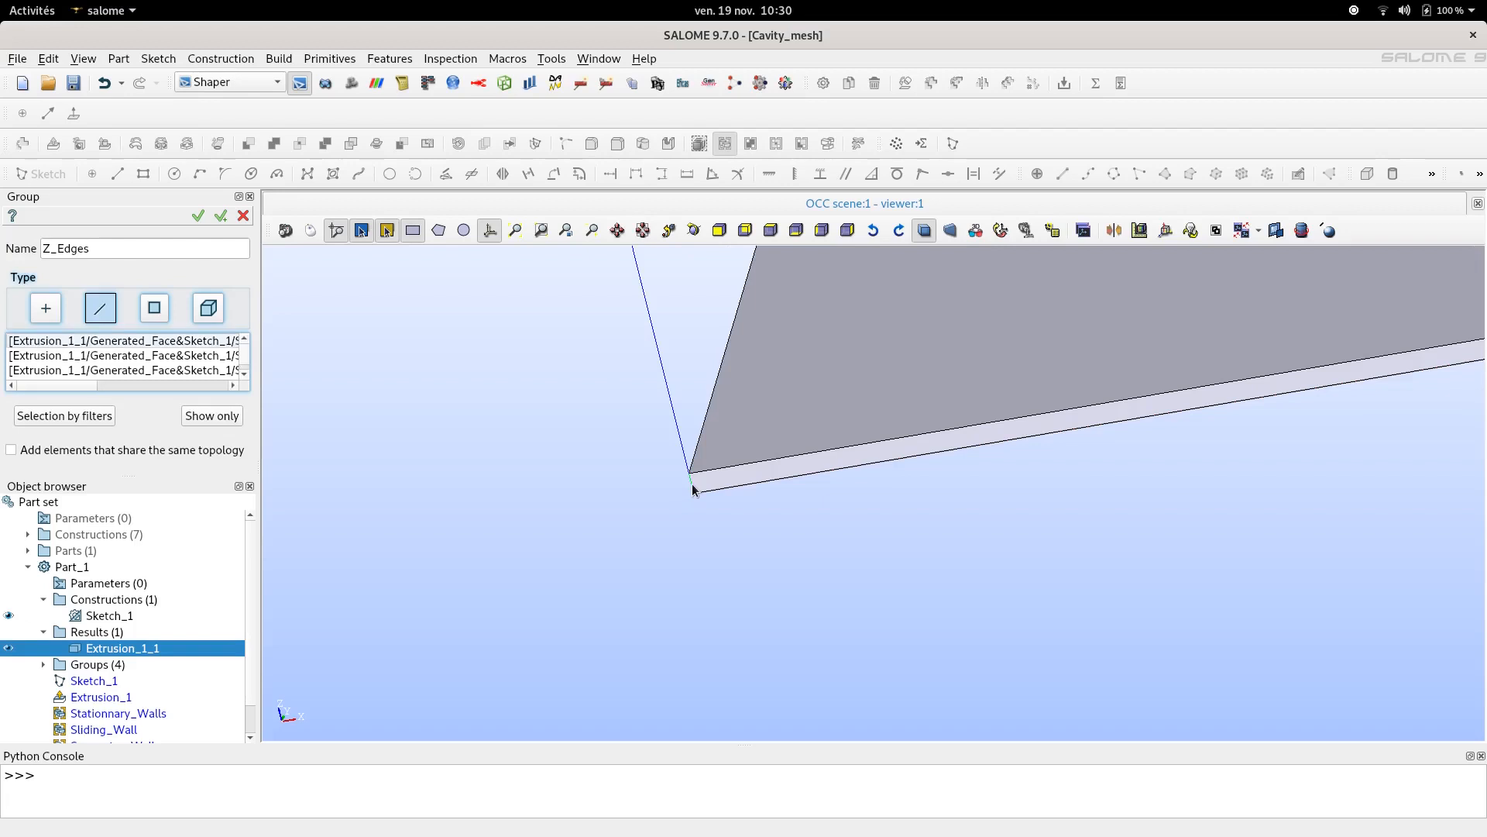
left_click(199, 217)
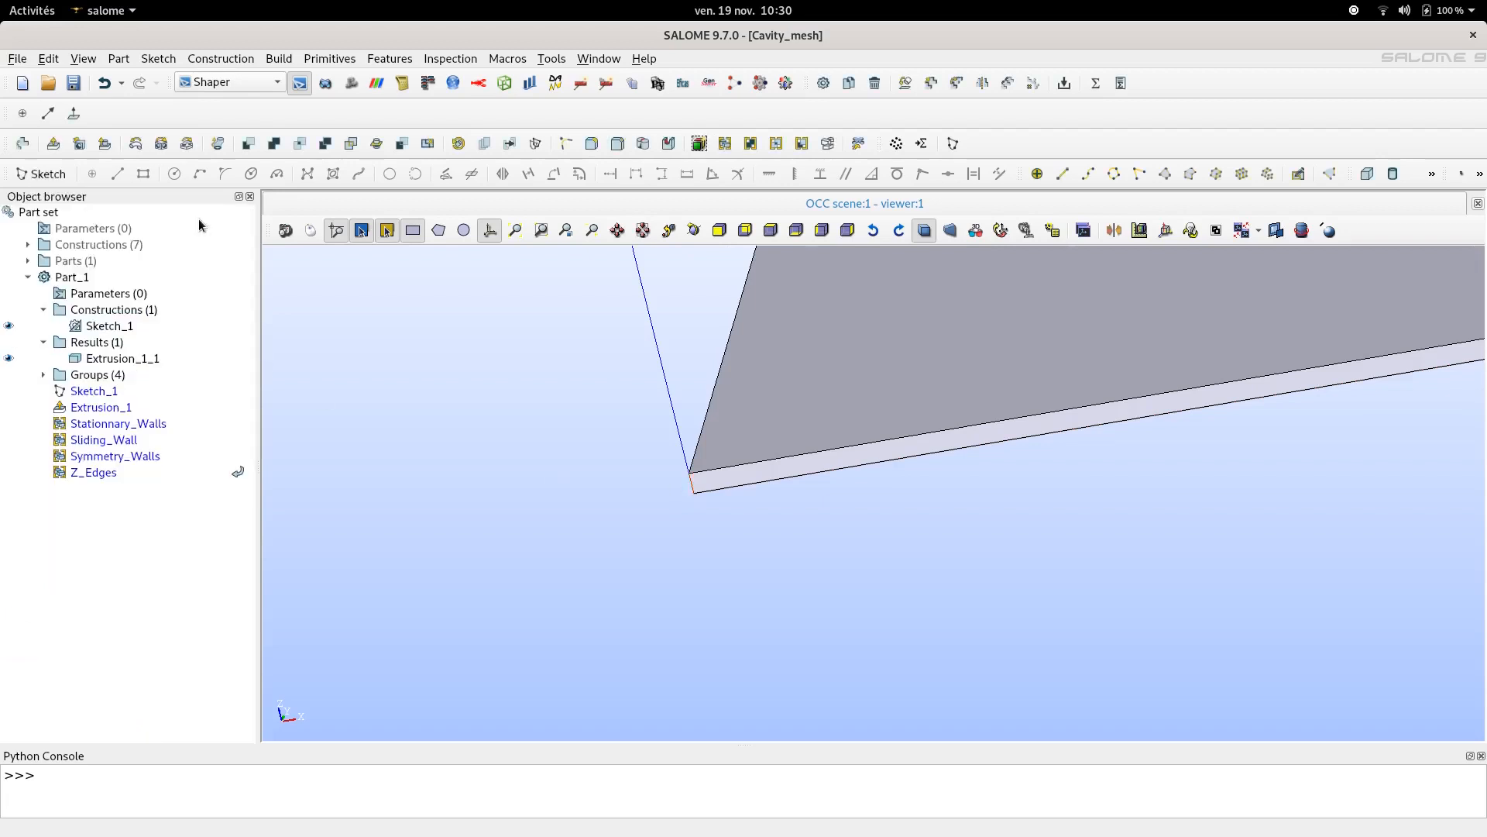
- Switch from Shaper to the Mesh module
left_click(121, 424)
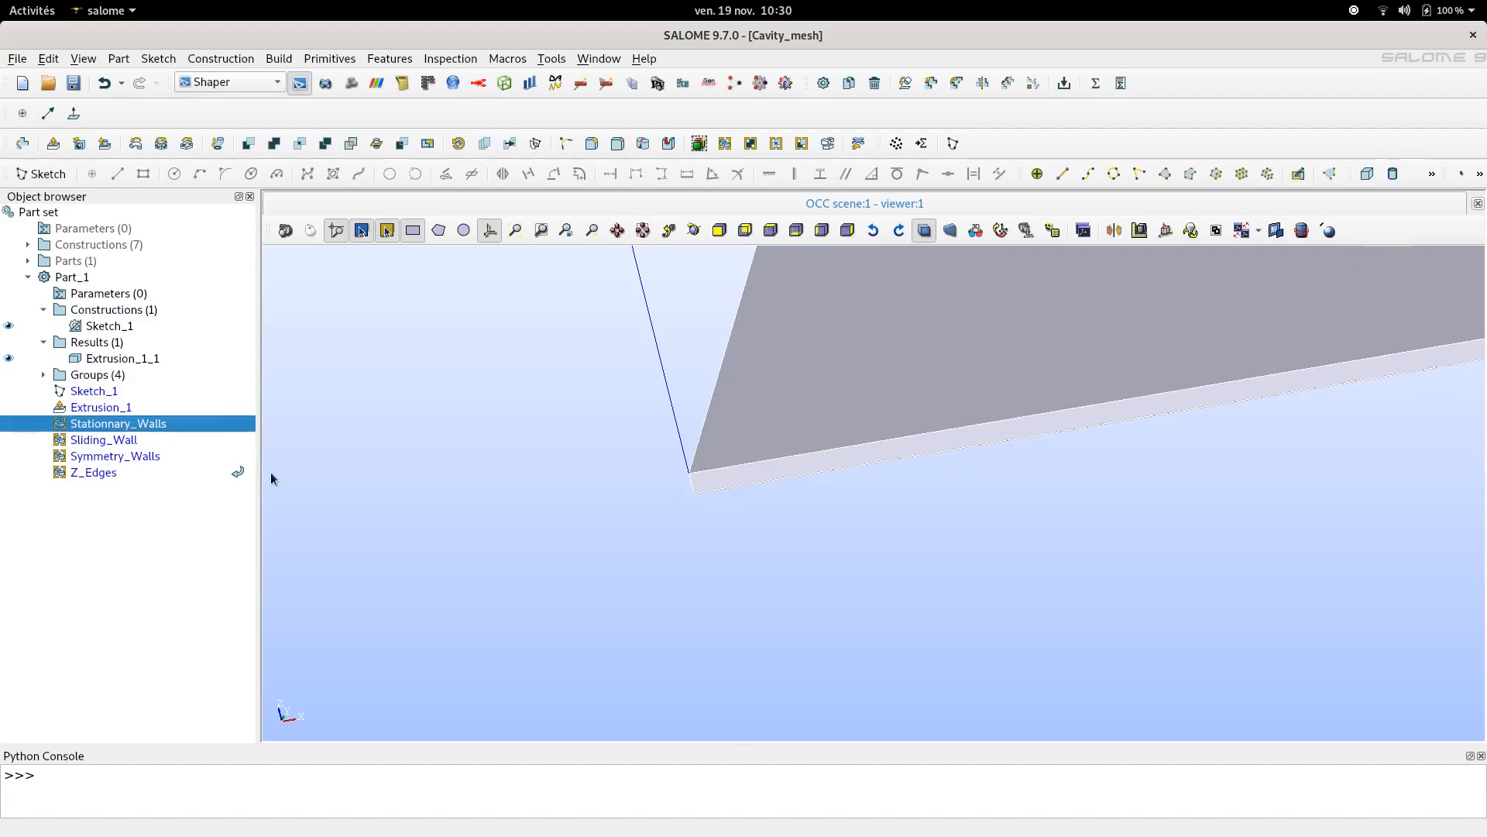
scroll(578, 454, "down", 5)
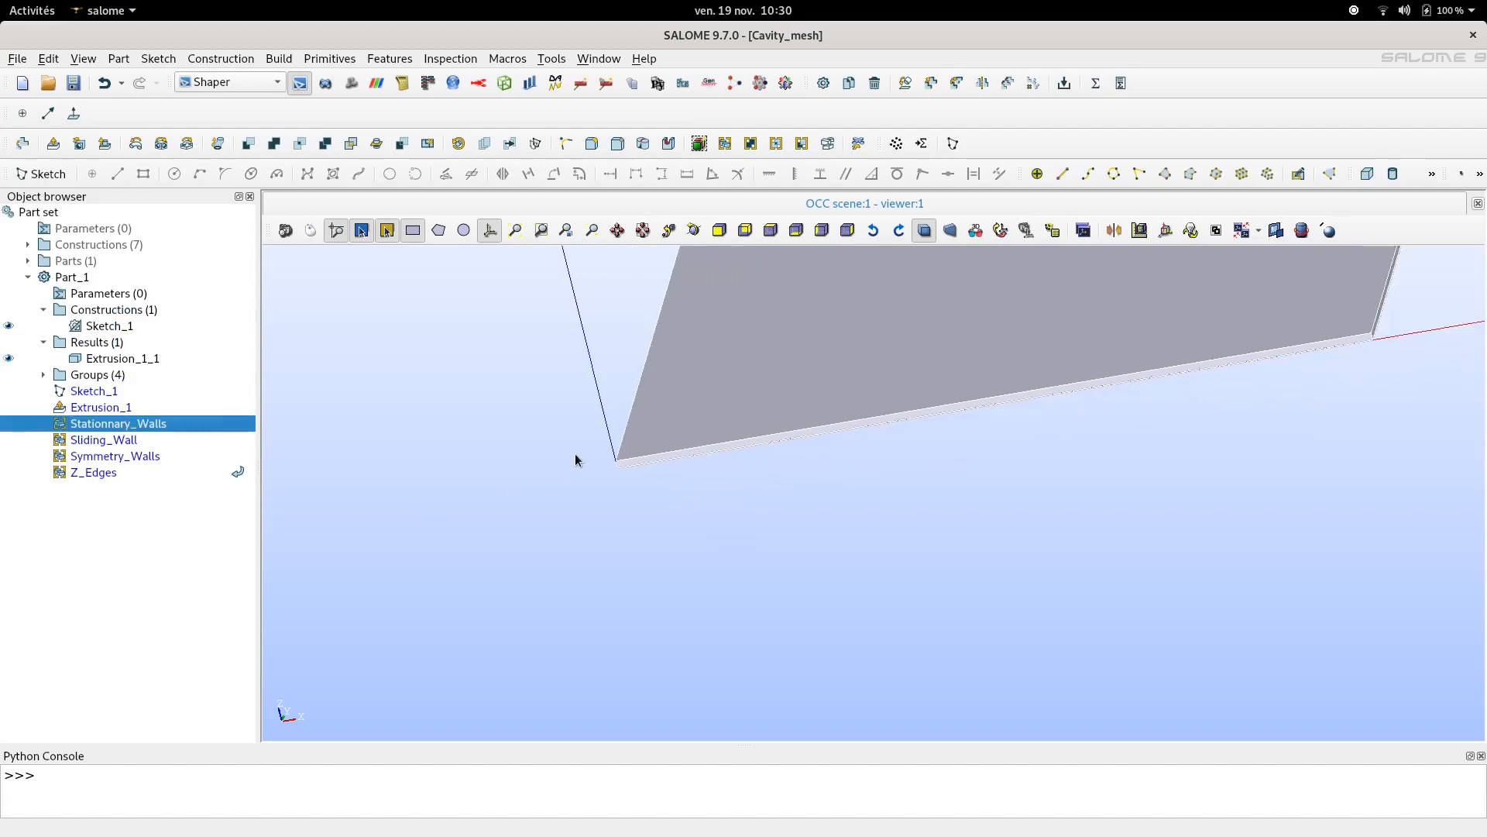
left_click(276, 87)
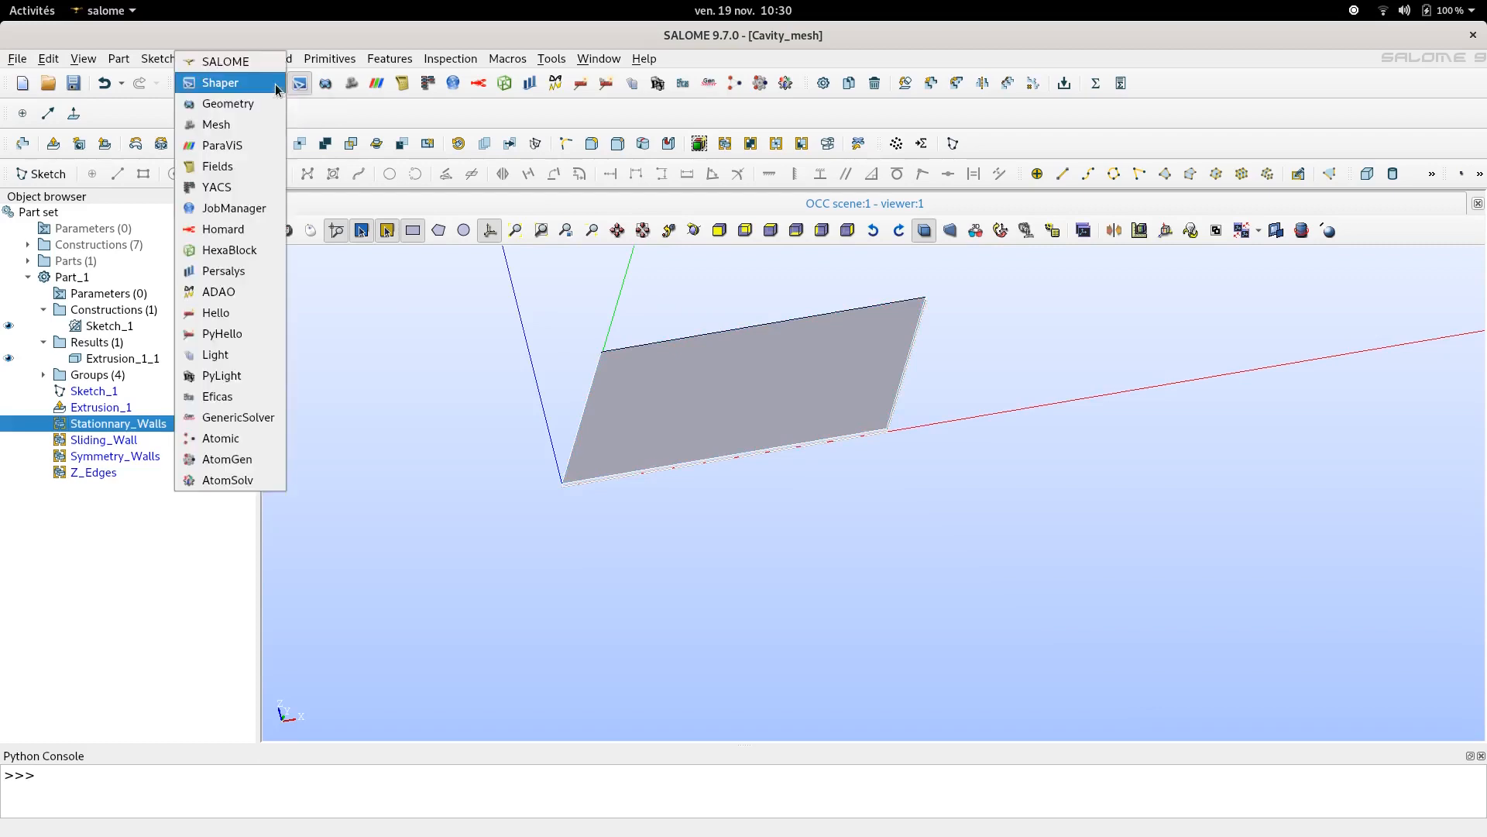
left_click(242, 125)
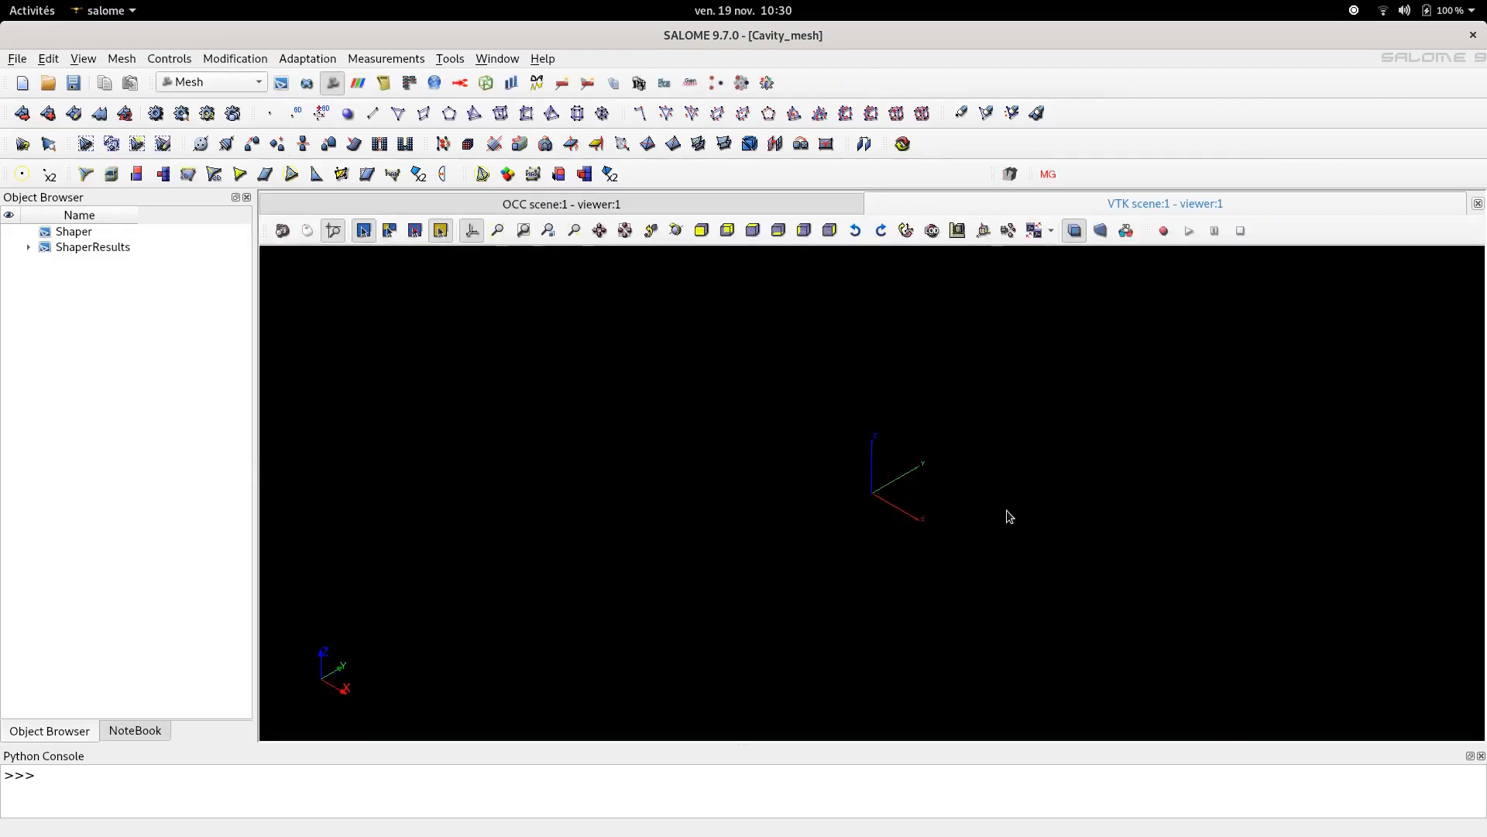
left_click(73, 82)
scroll(930, 519, "up", 5)
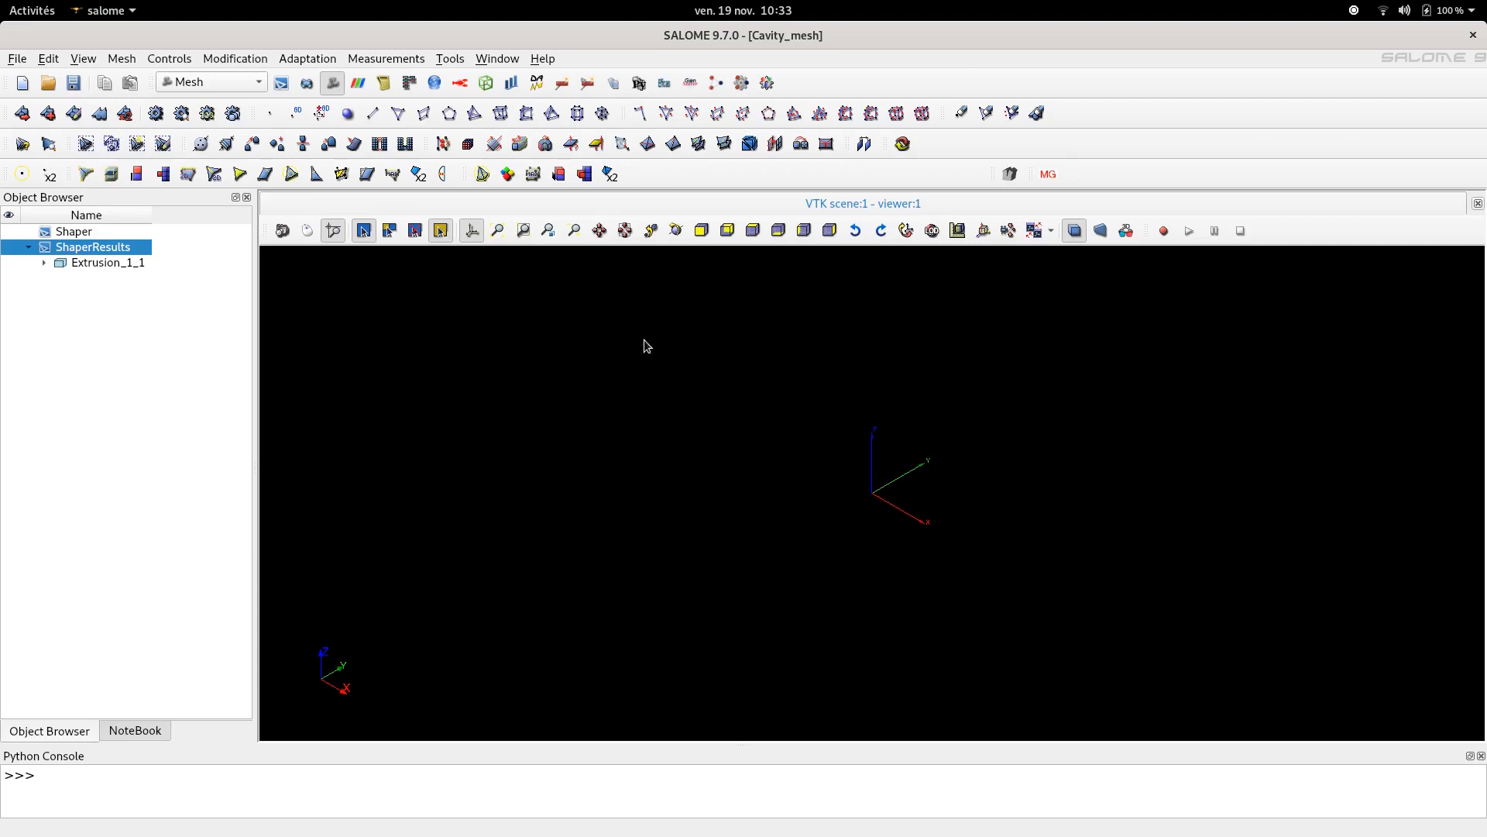
- Start a new mesh on Extrusion_1_1 and set its 3D algorithm to Hexahedron (i,j,k)
left_click(21, 117)
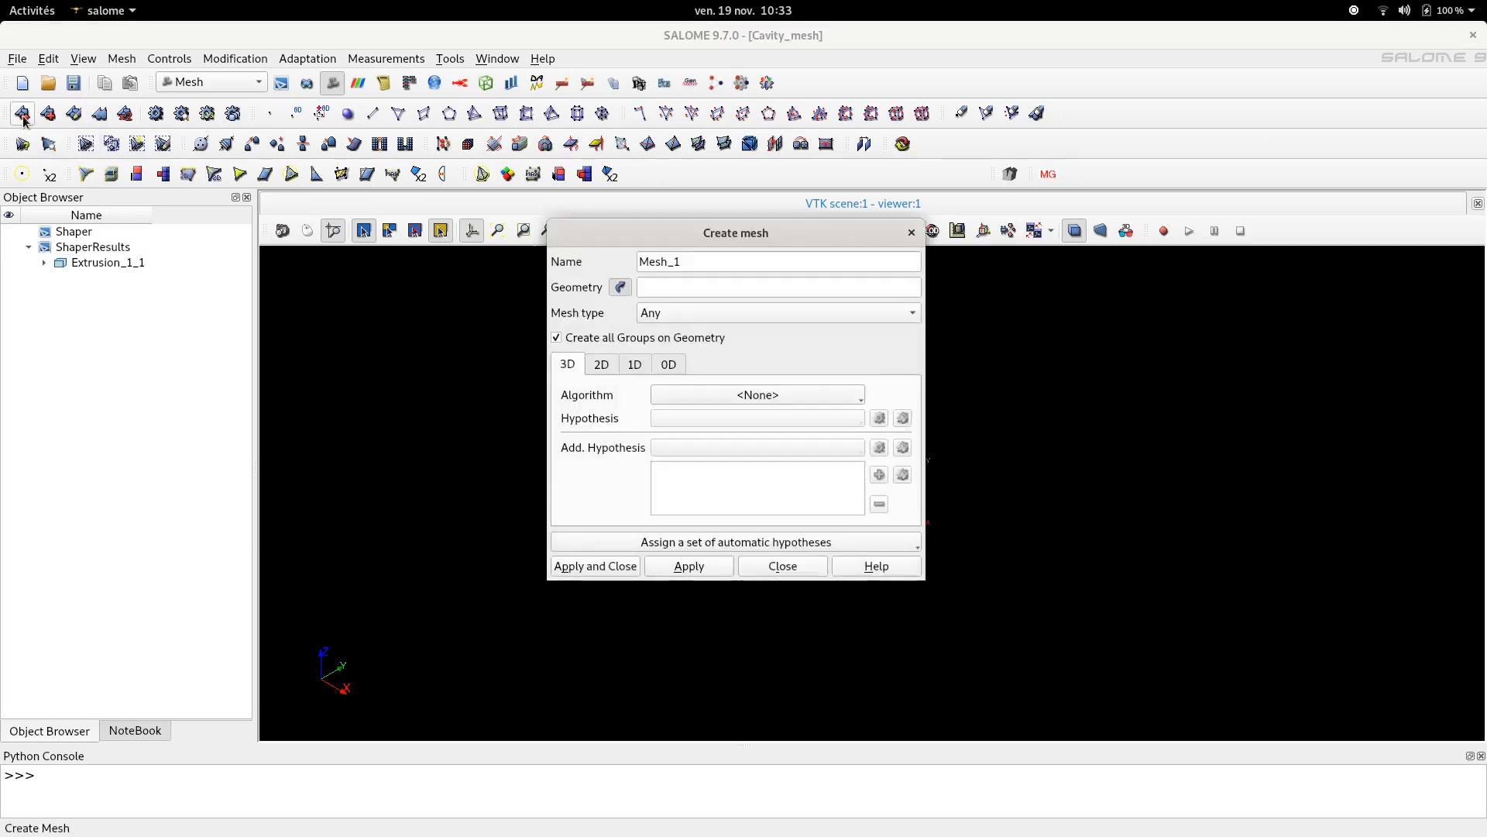
left_click(77, 265)
left_click(77, 265)
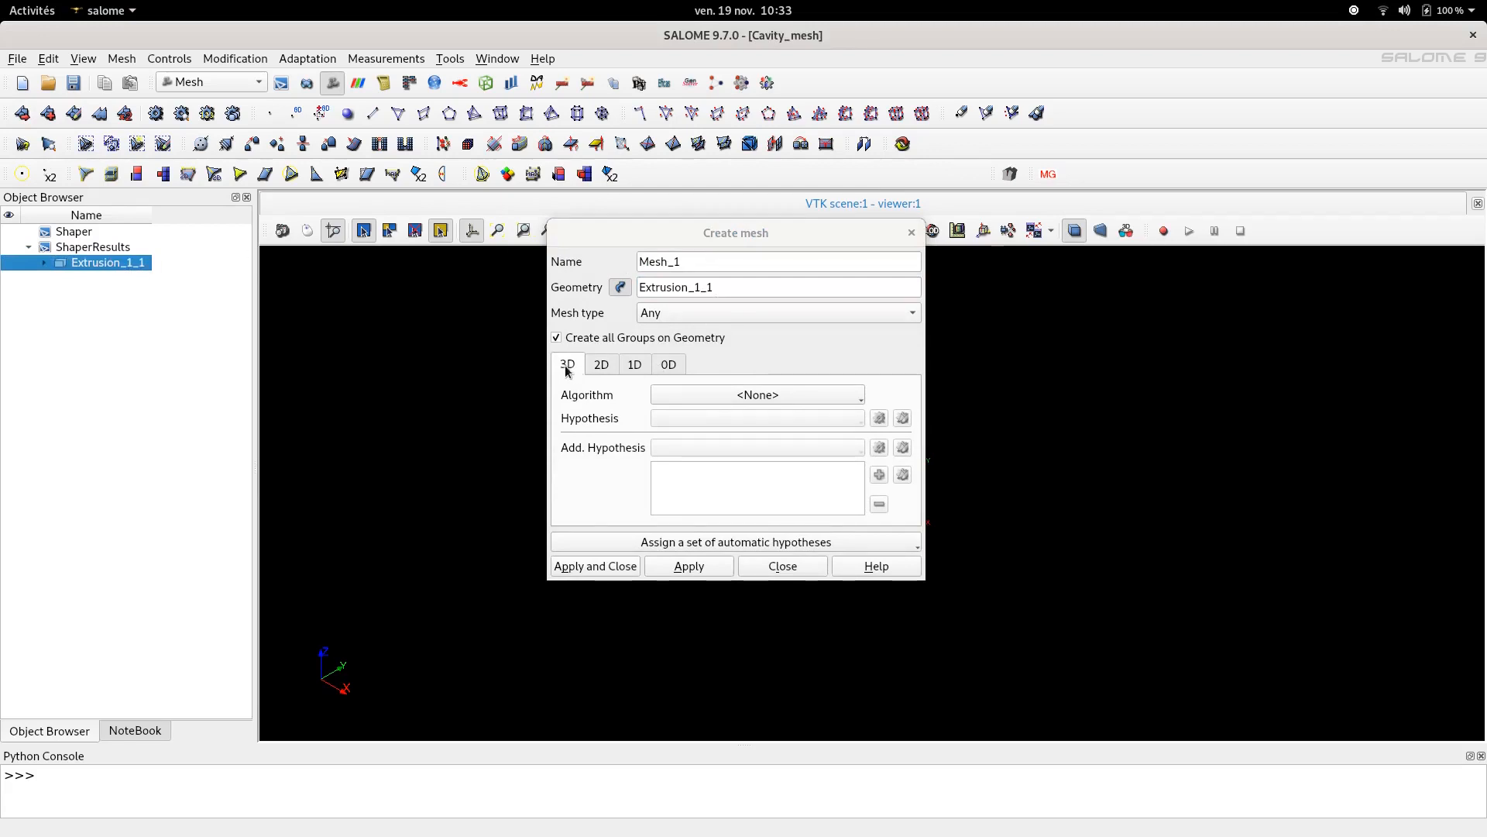
left_click(768, 397)
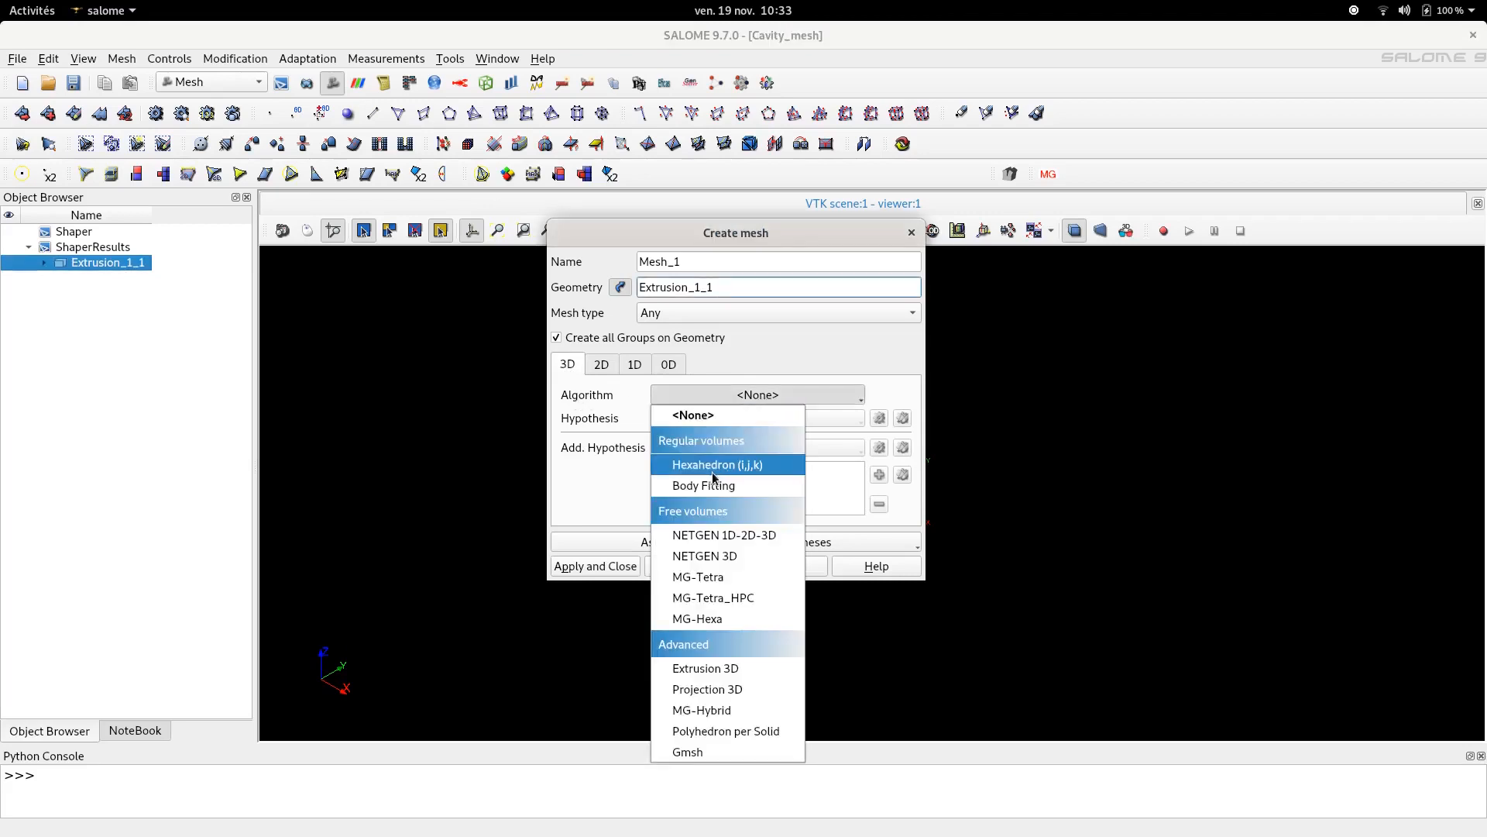
left_click(711, 465)
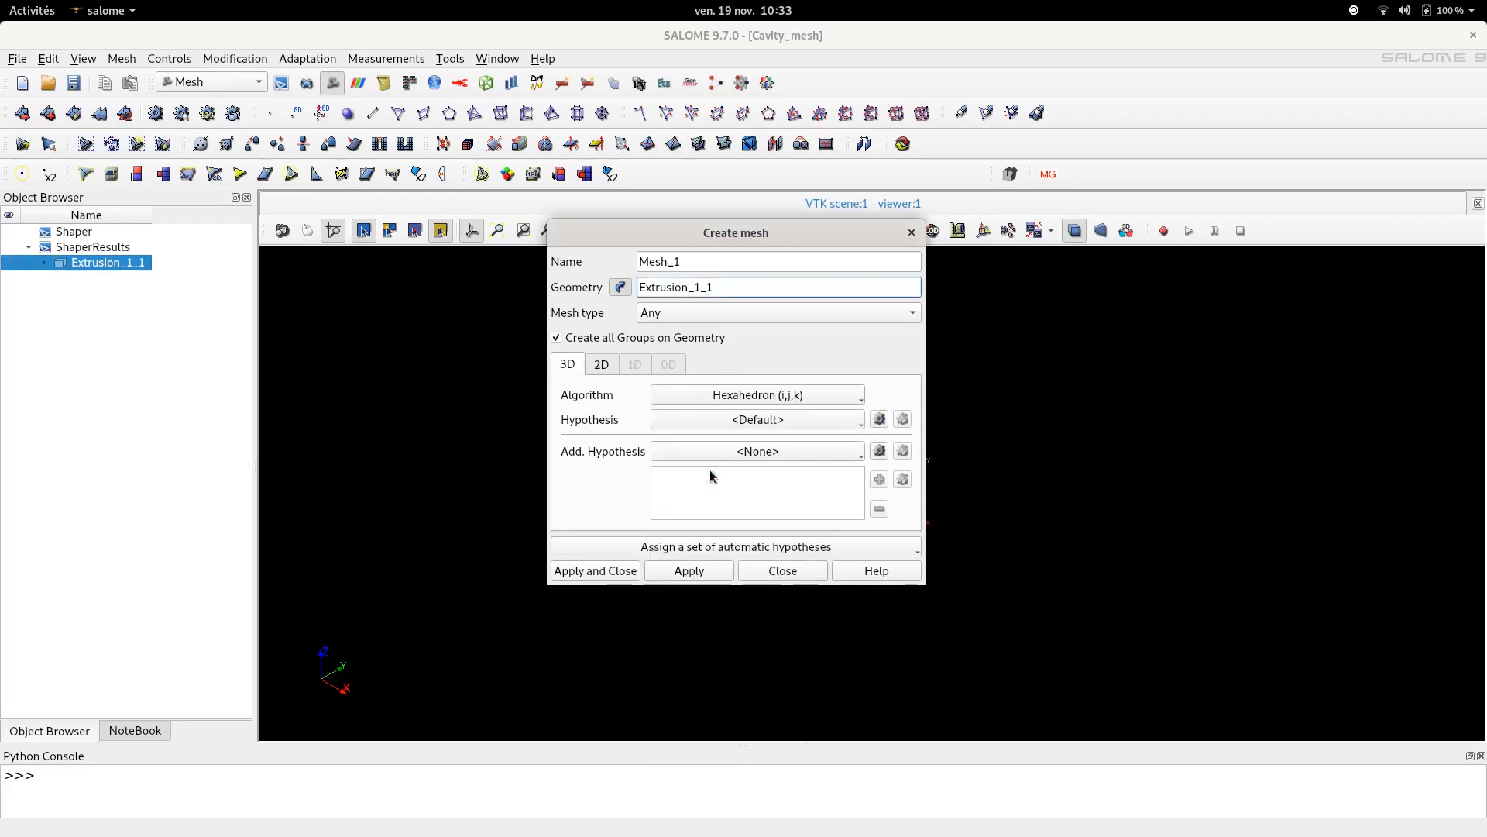
- Set the mesh's 2D algorithm to Quadrangle: Mapping and its 1D algorithm to Wire Discretisation
left_click(602, 364)
left_click(682, 399)
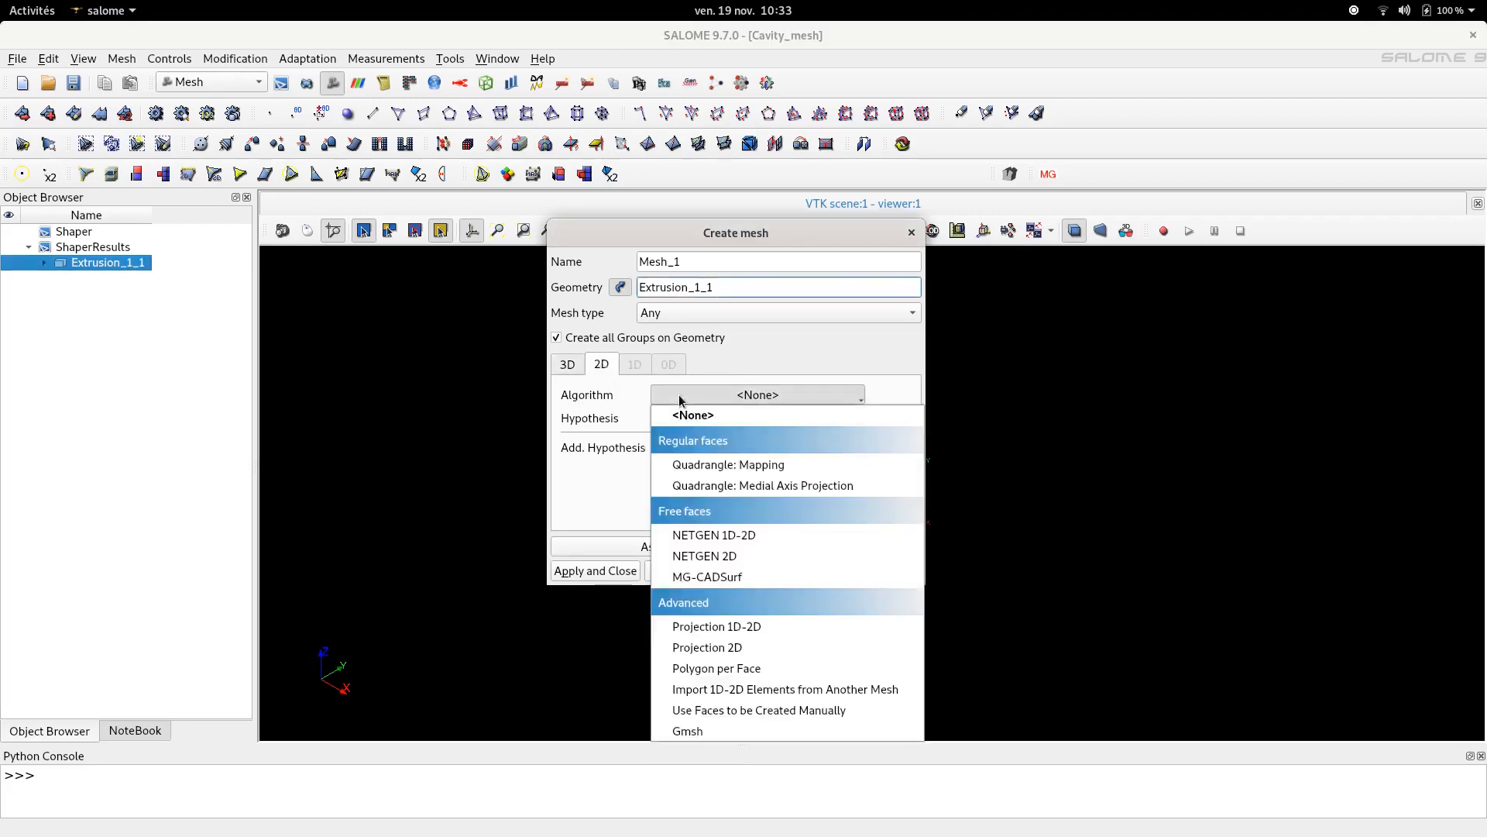
left_click(720, 466)
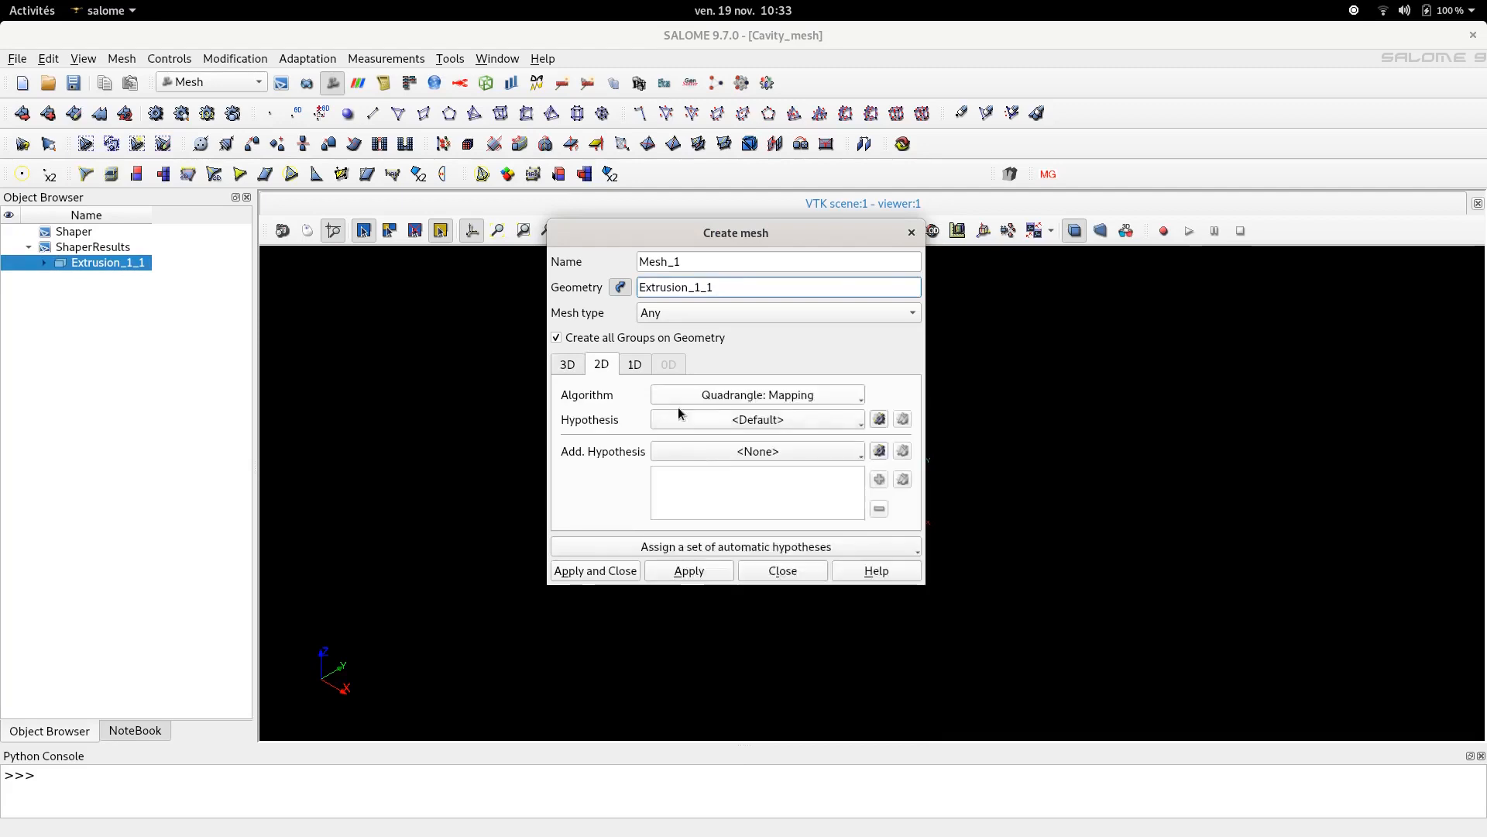
left_click(639, 368)
left_click(742, 396)
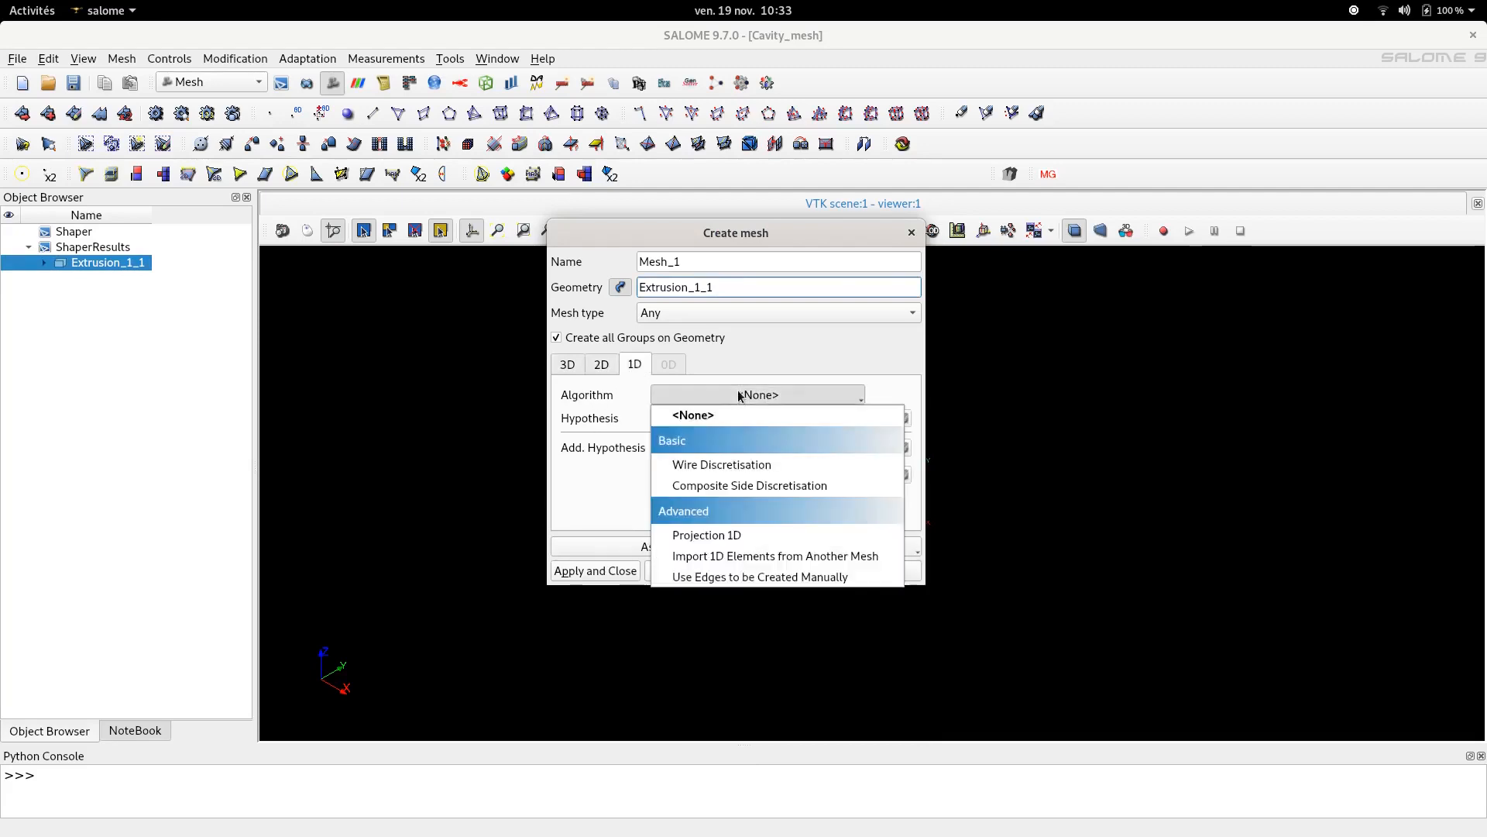
left_click(750, 465)
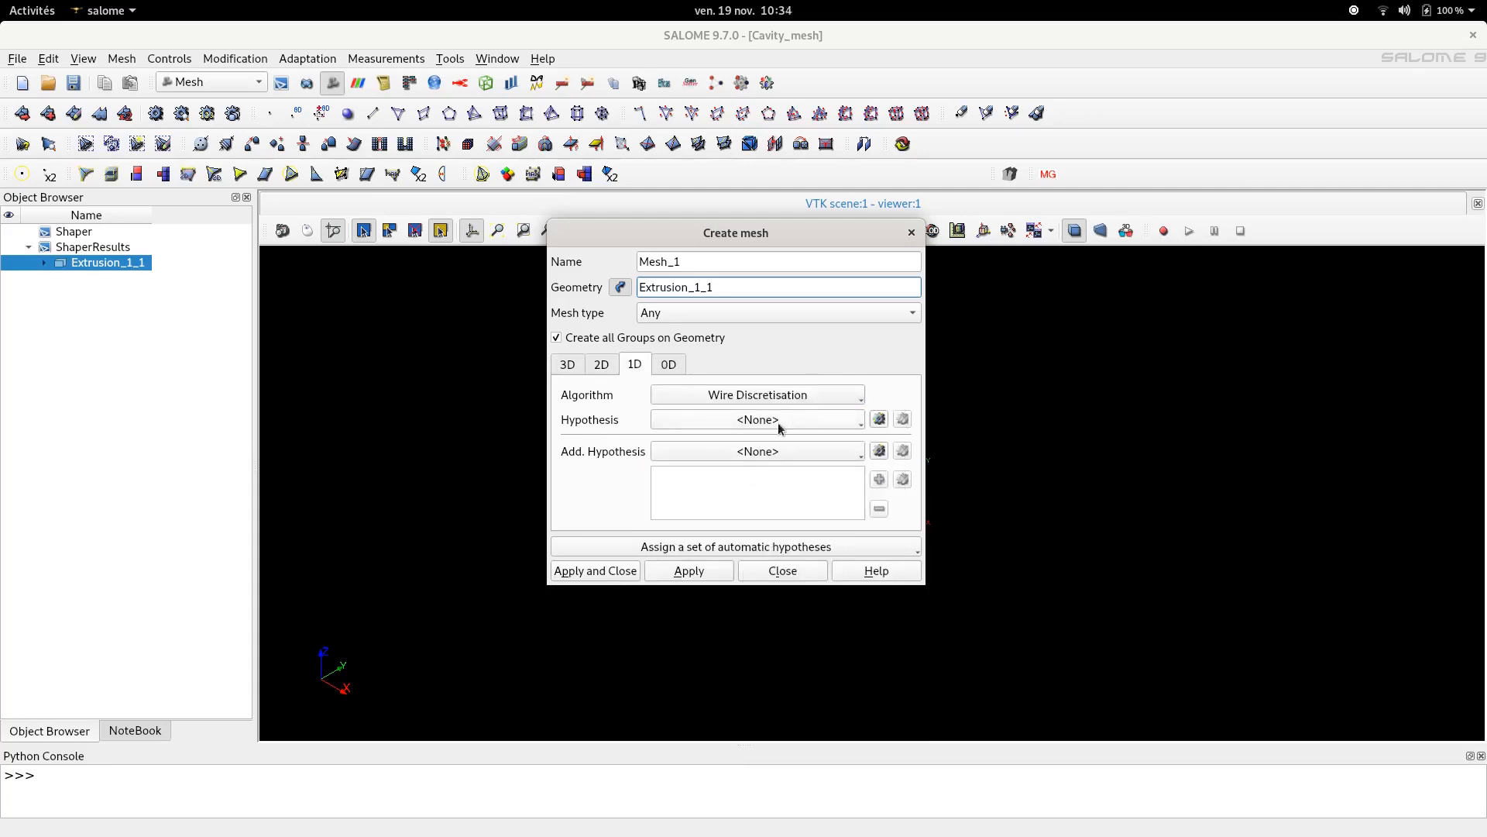
- Add a Number of Segments hypothesis with 50 equidistant segments and create the mesh
left_click(879, 419)
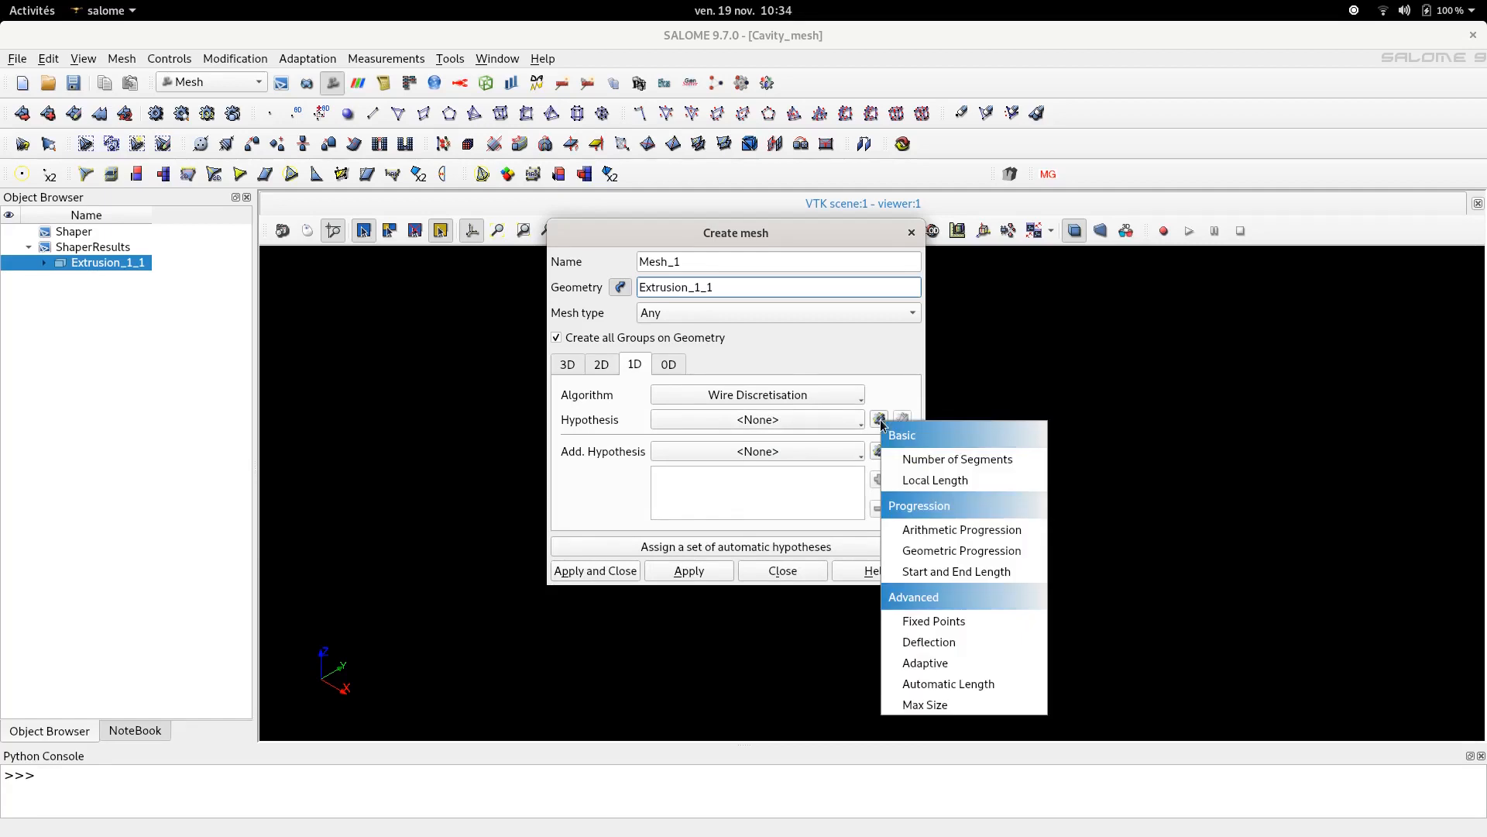
left_click(932, 462)
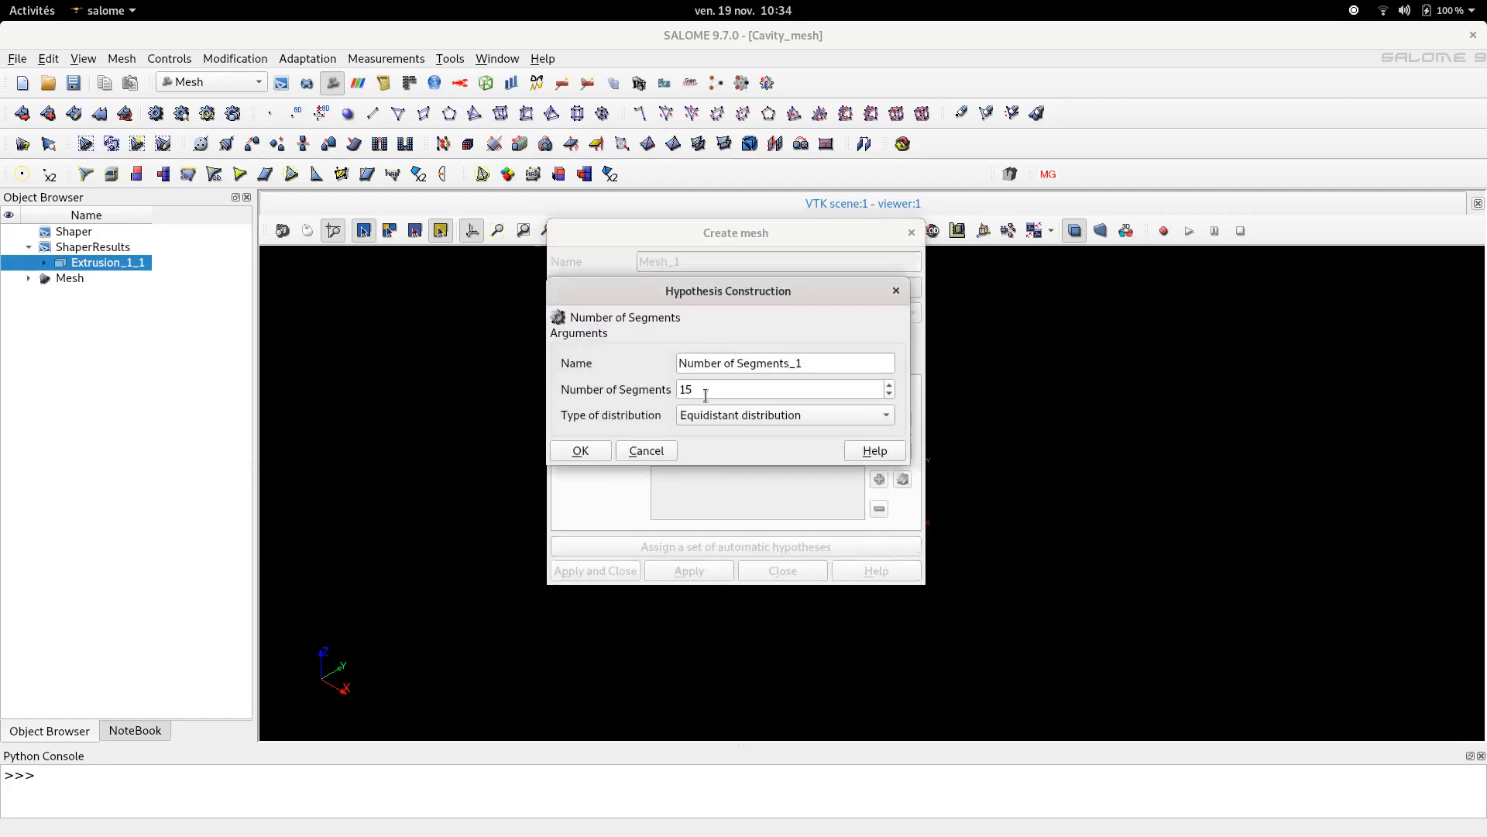
left_click_drag(707, 392, 660, 380)
type("50")
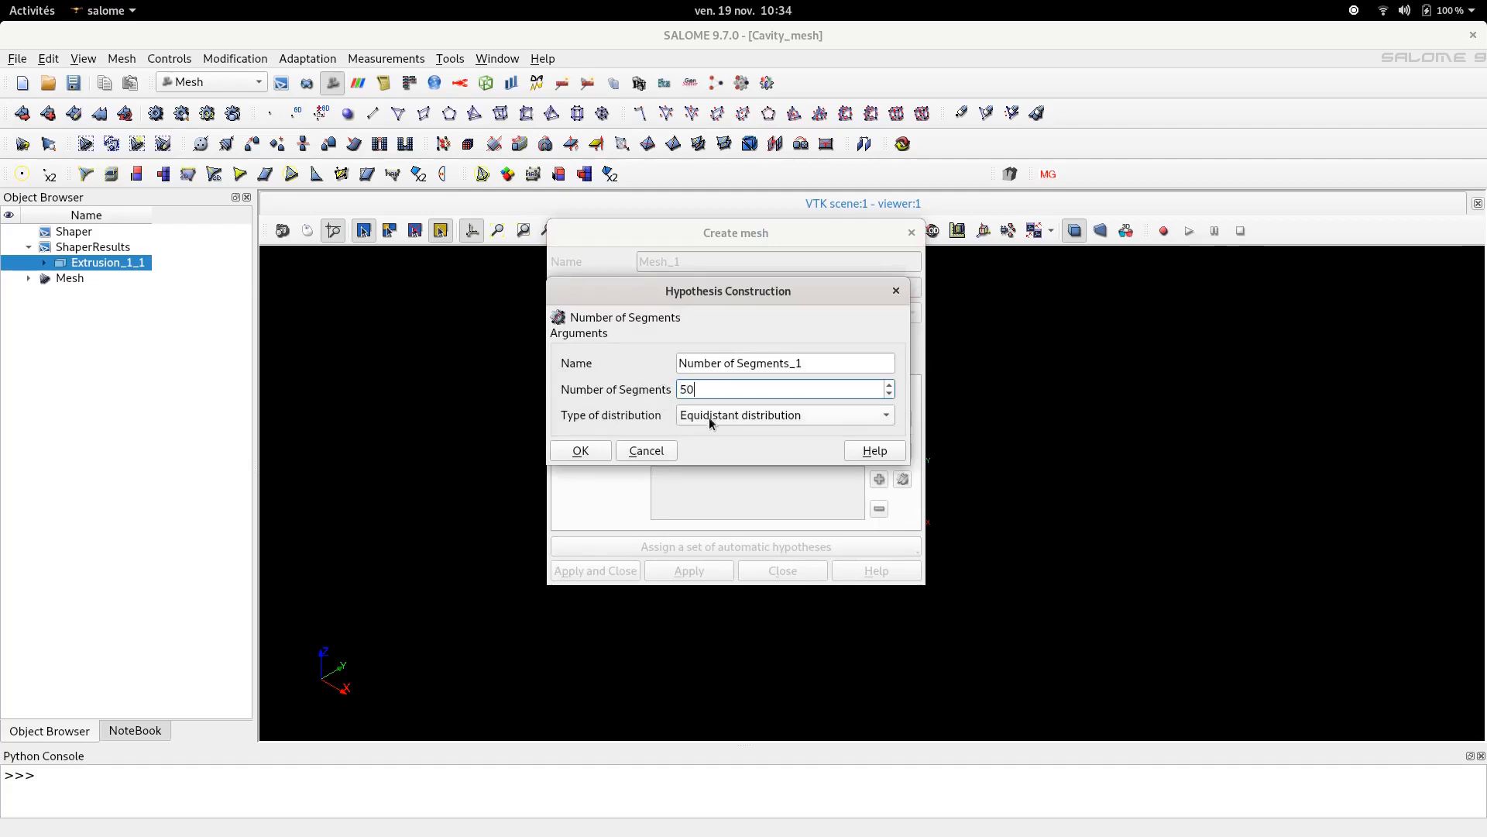
left_click(581, 451)
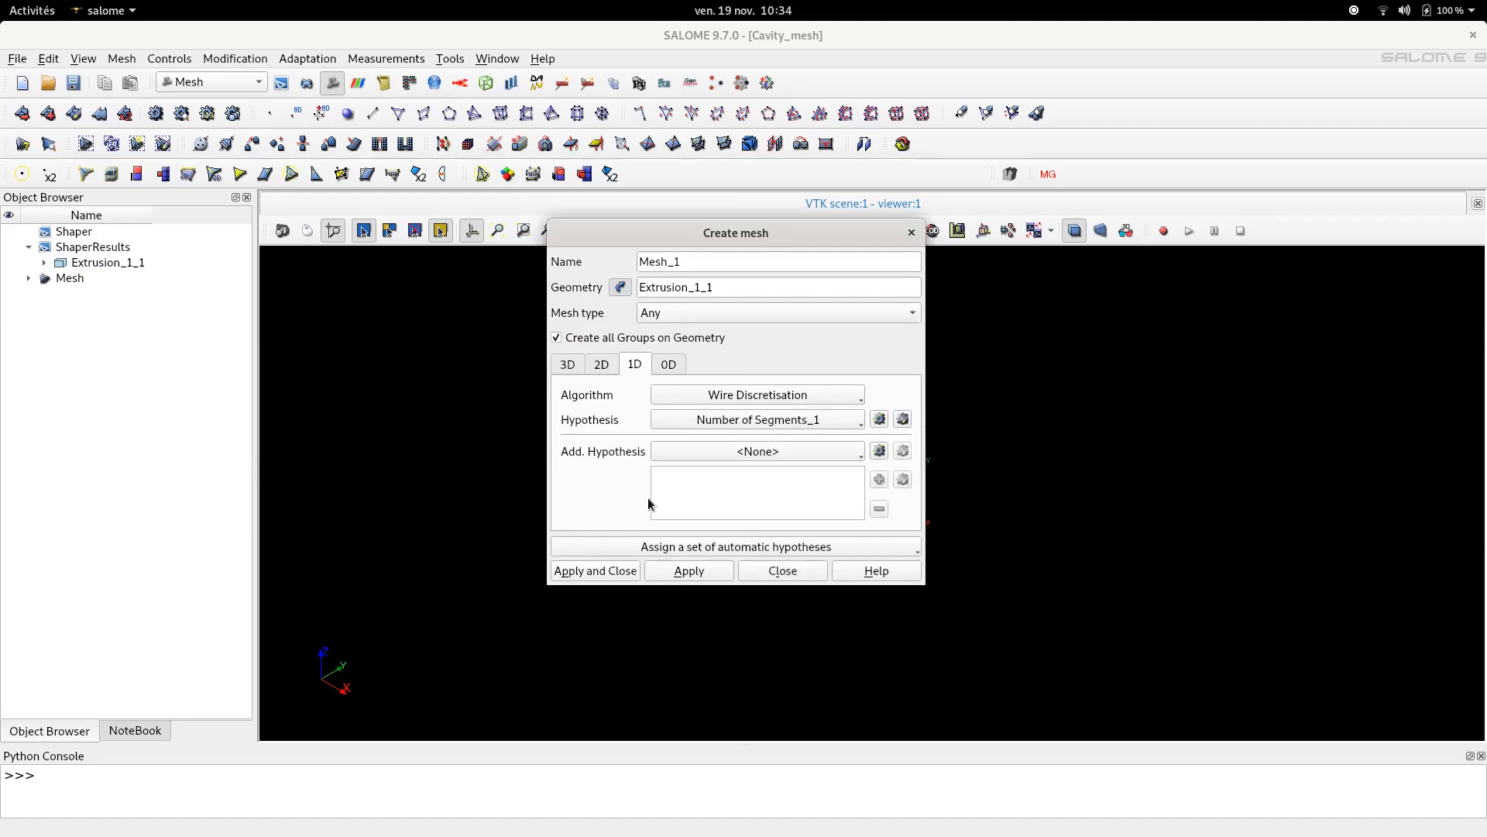
left_click(585, 573)
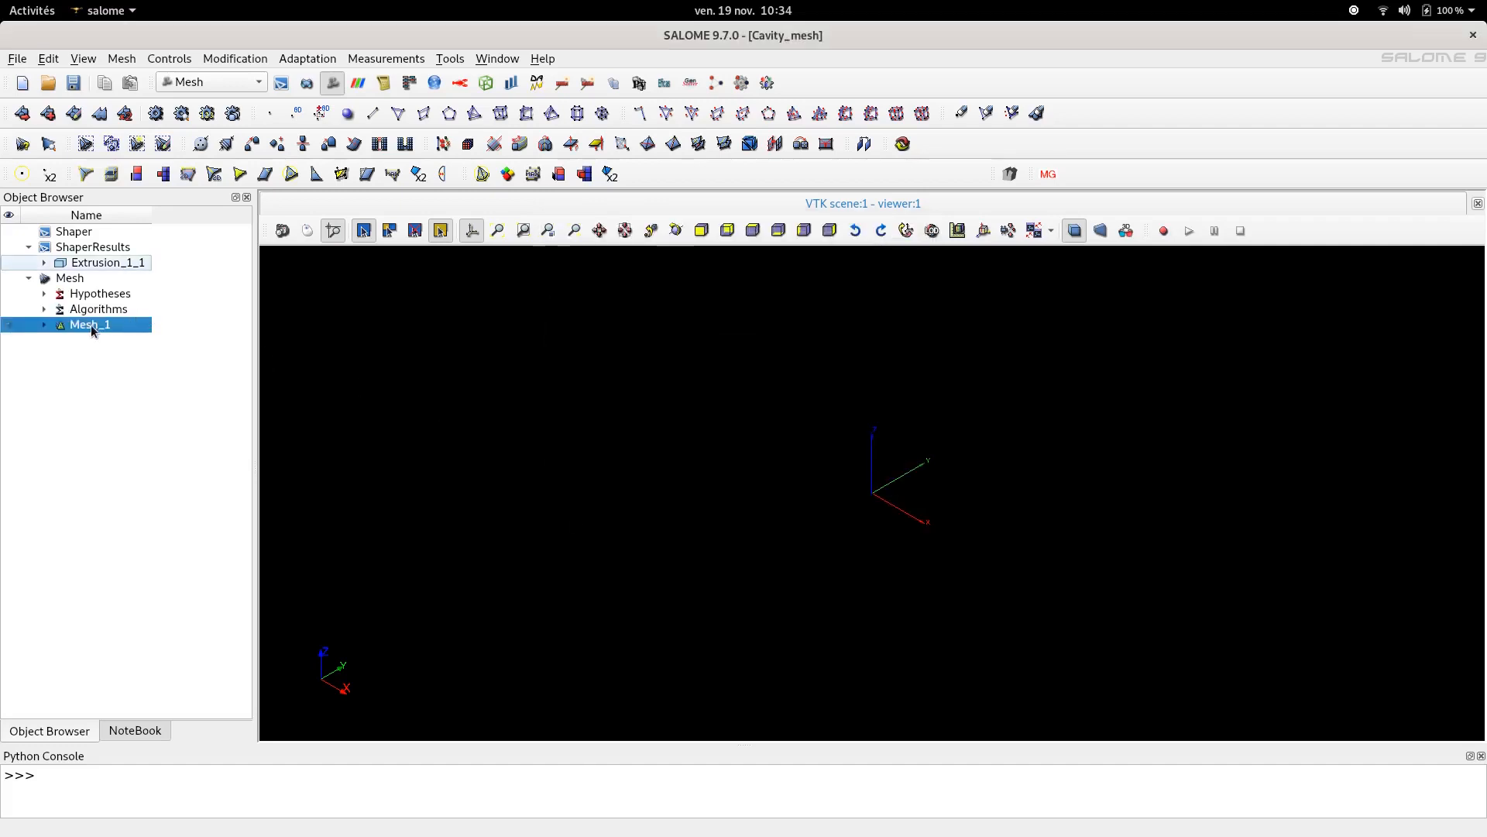
- Compute Mesh_1 and close the computation report
right_click(92, 330)
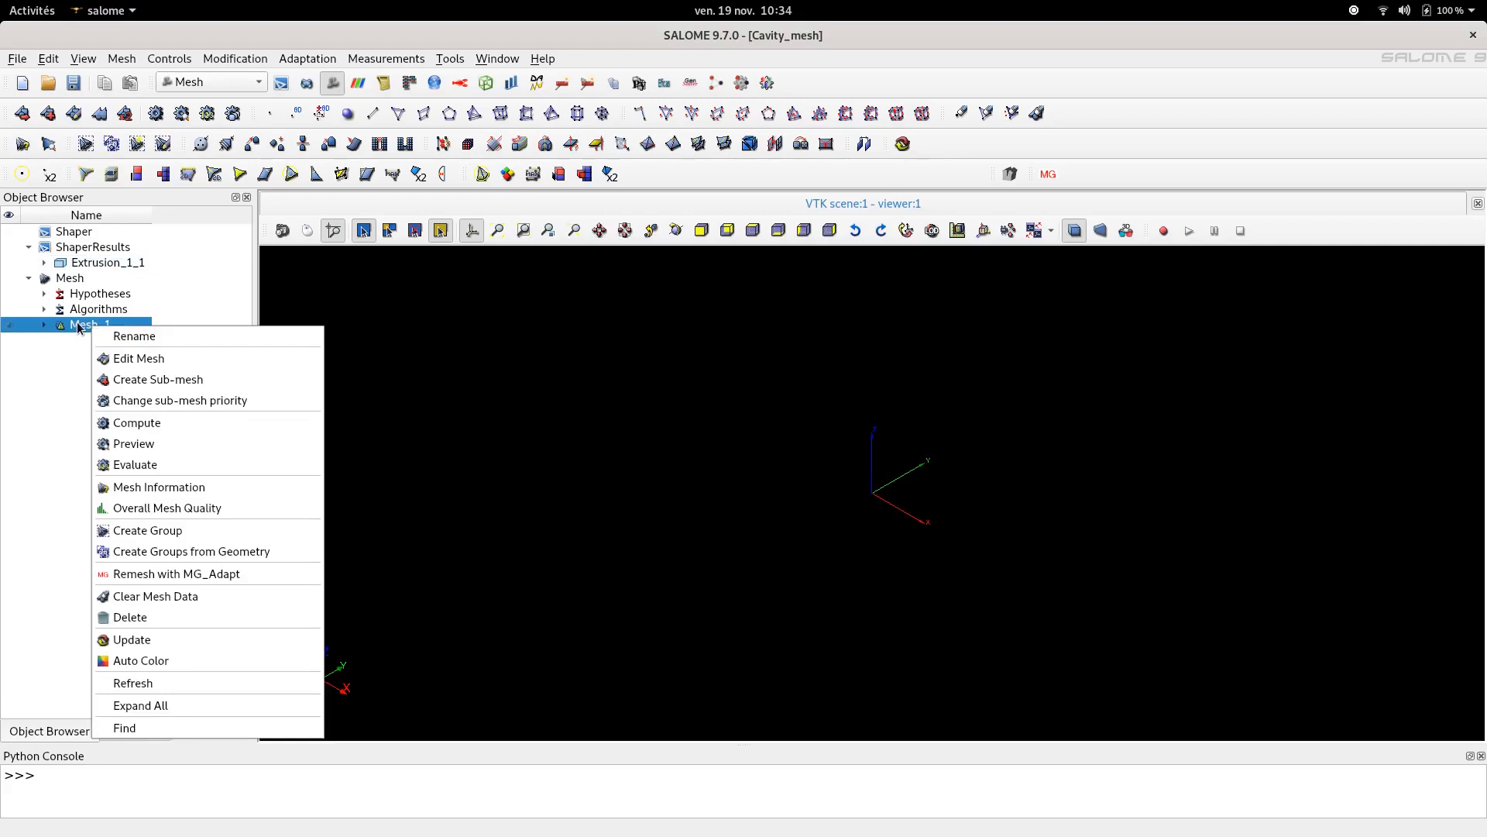
left_click(170, 428)
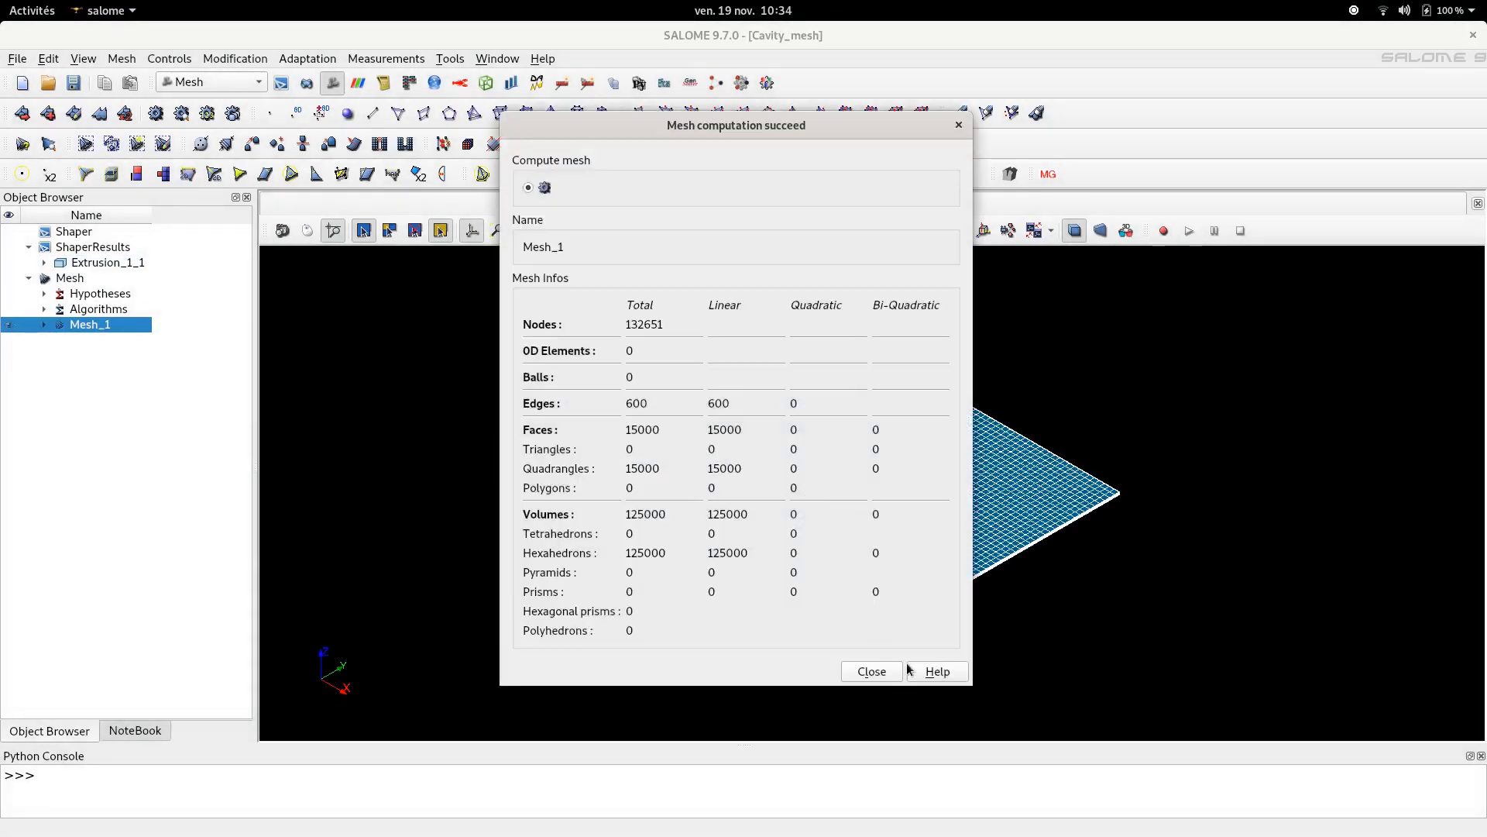
left_click(871, 671)
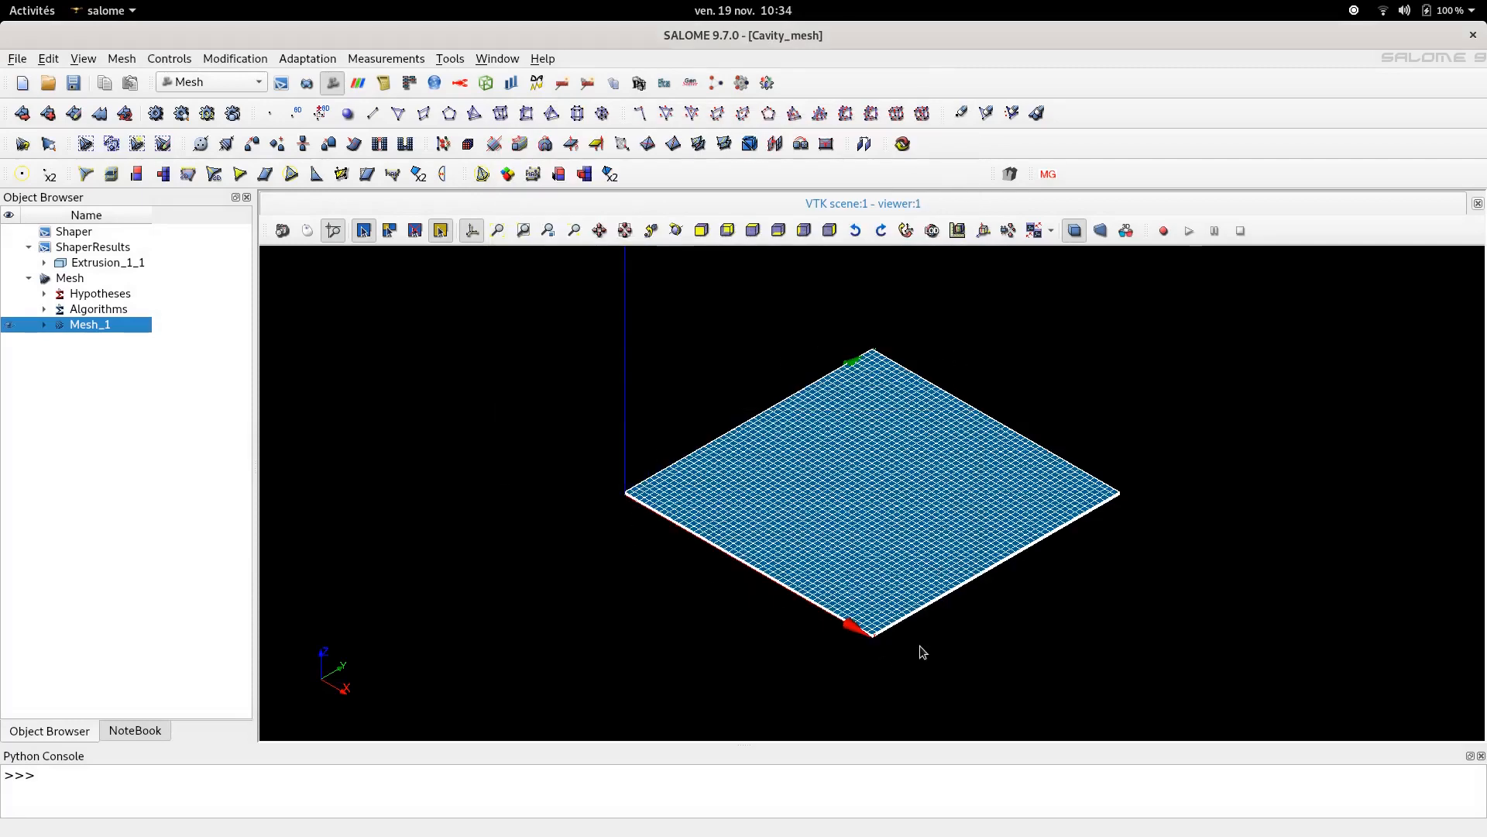
- Zoom in on the computed mesh to inspect the elements through the slab's thickness at a corner
scroll(850, 452, "down", 2)
scroll(880, 615, "up", 6)
scroll(878, 616, "up", 8)
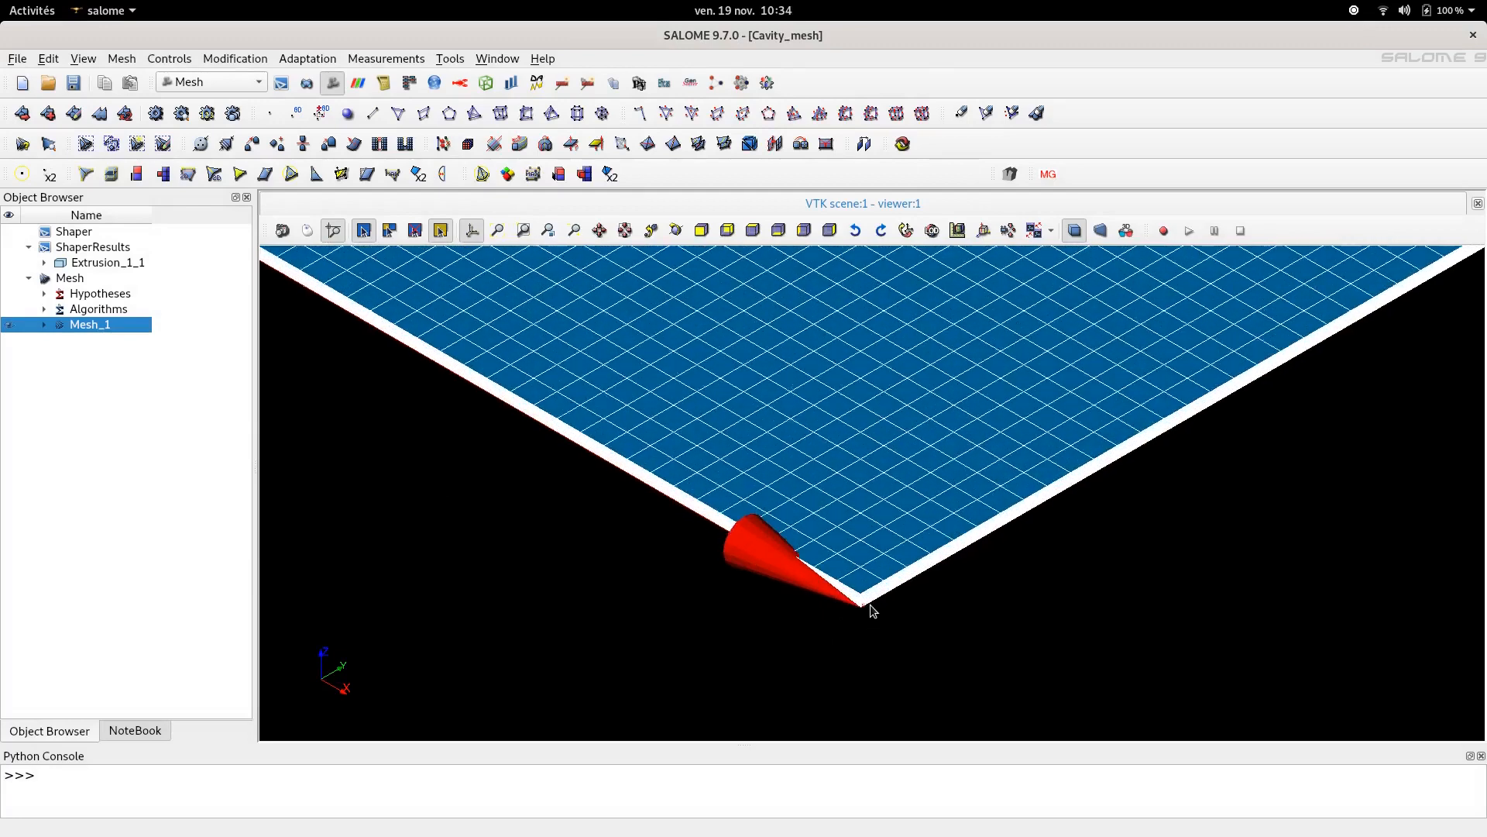
scroll(873, 601, "up", 8)
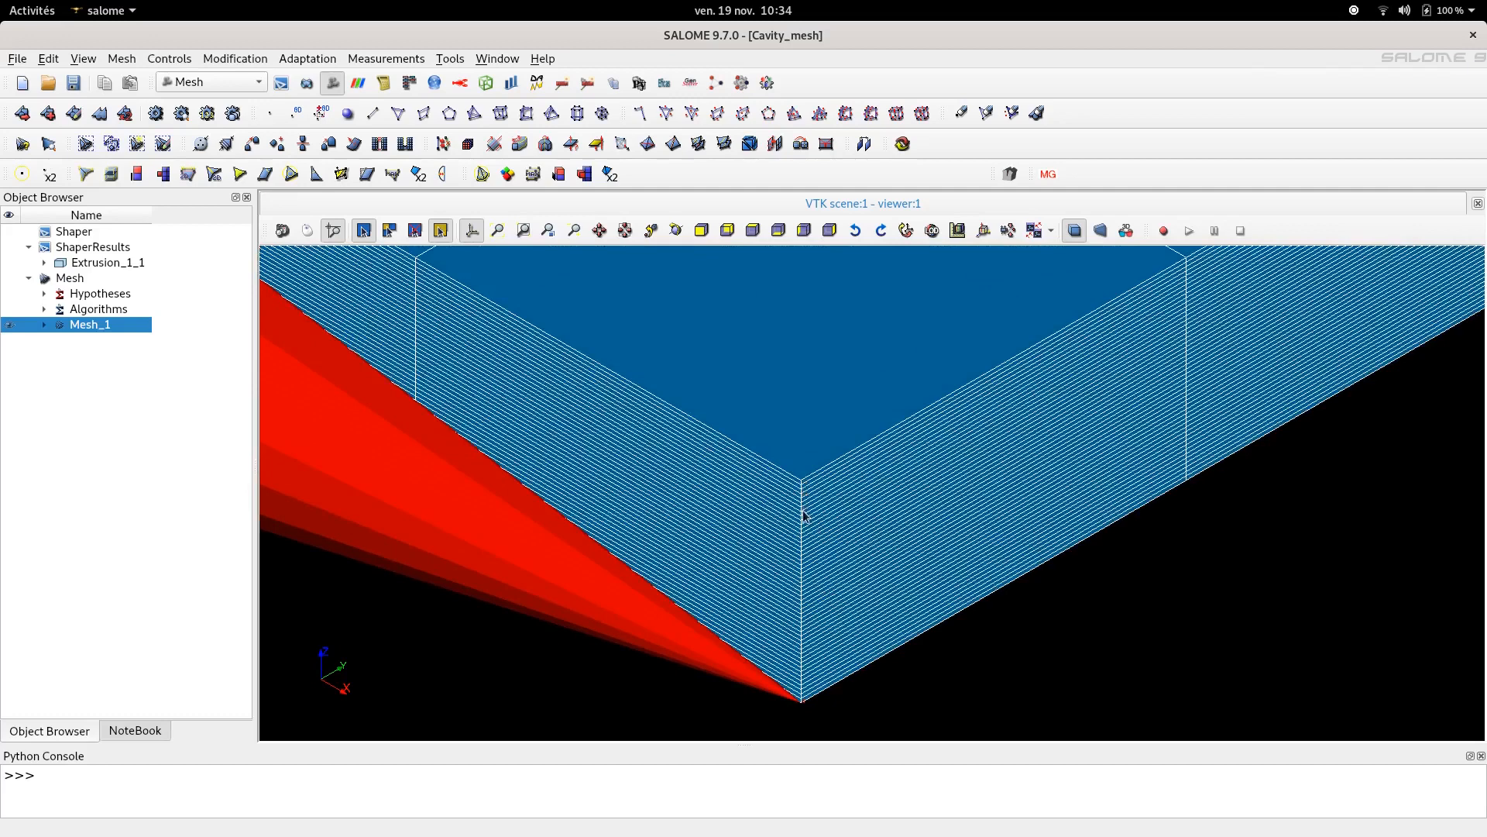
scroll(807, 514, "down", 8)
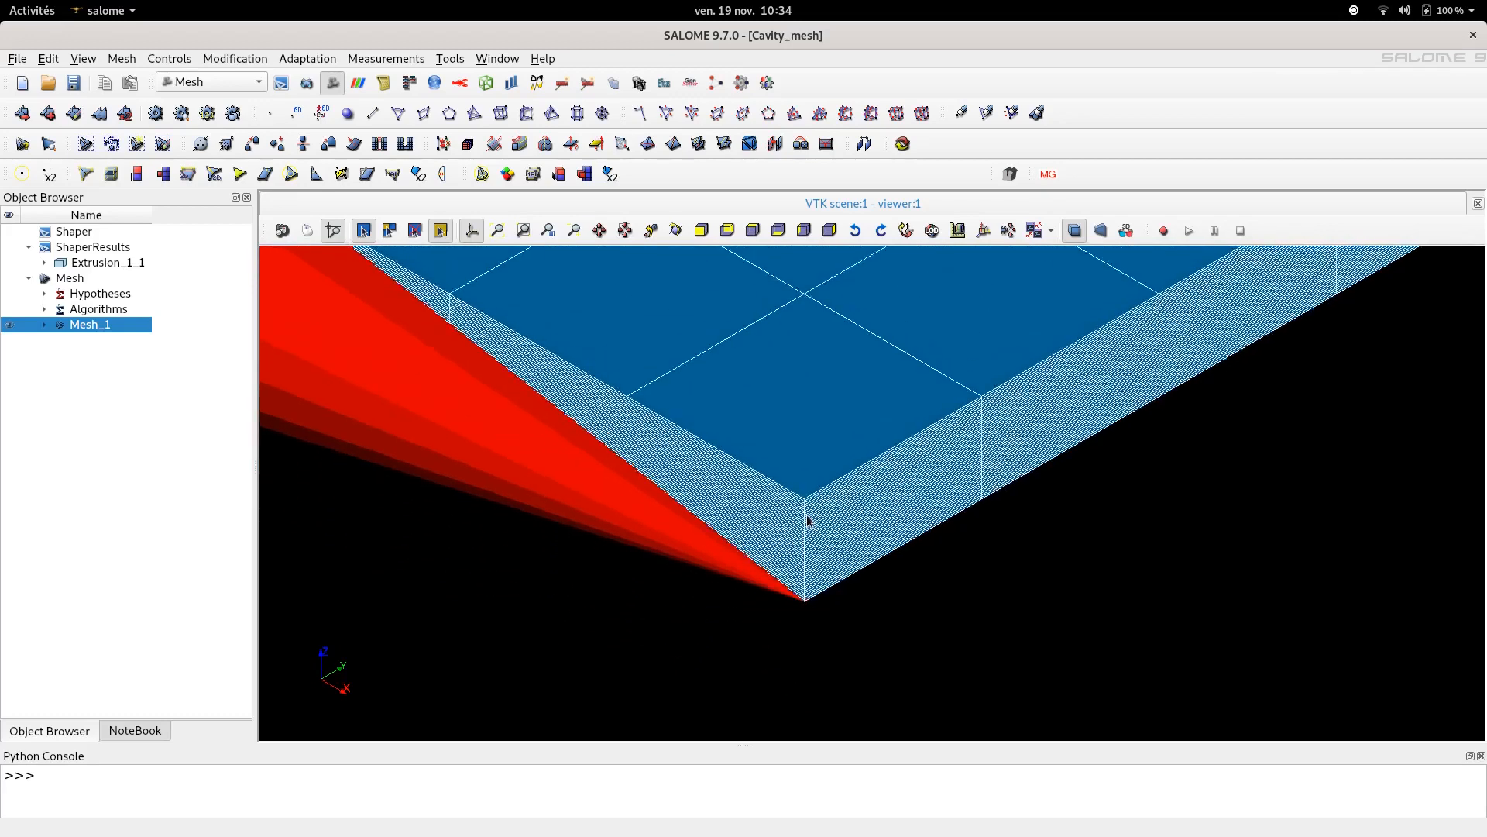
scroll(807, 514, "up", 5)
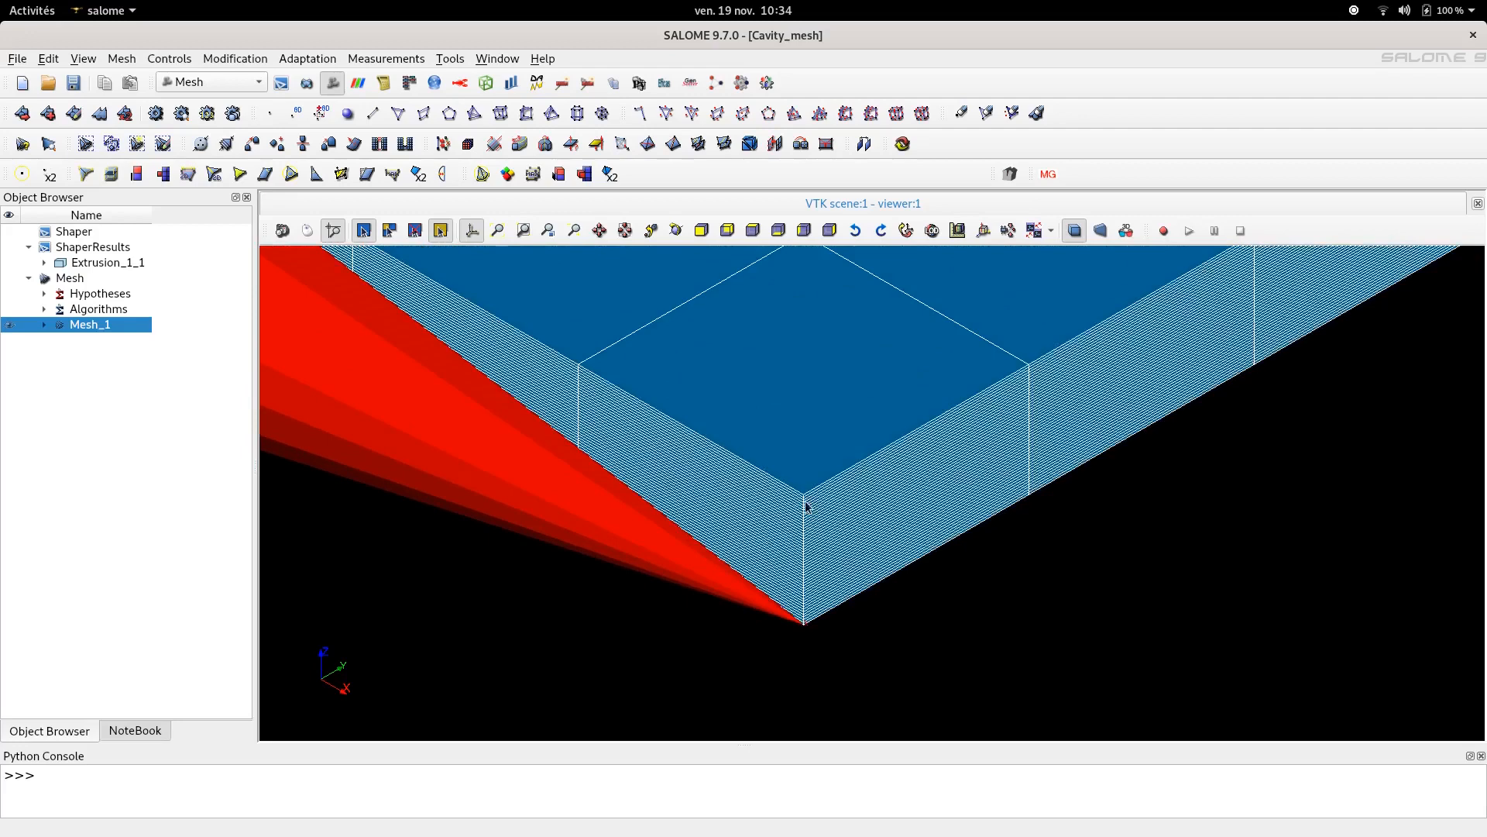
scroll(813, 623, "down", 8)
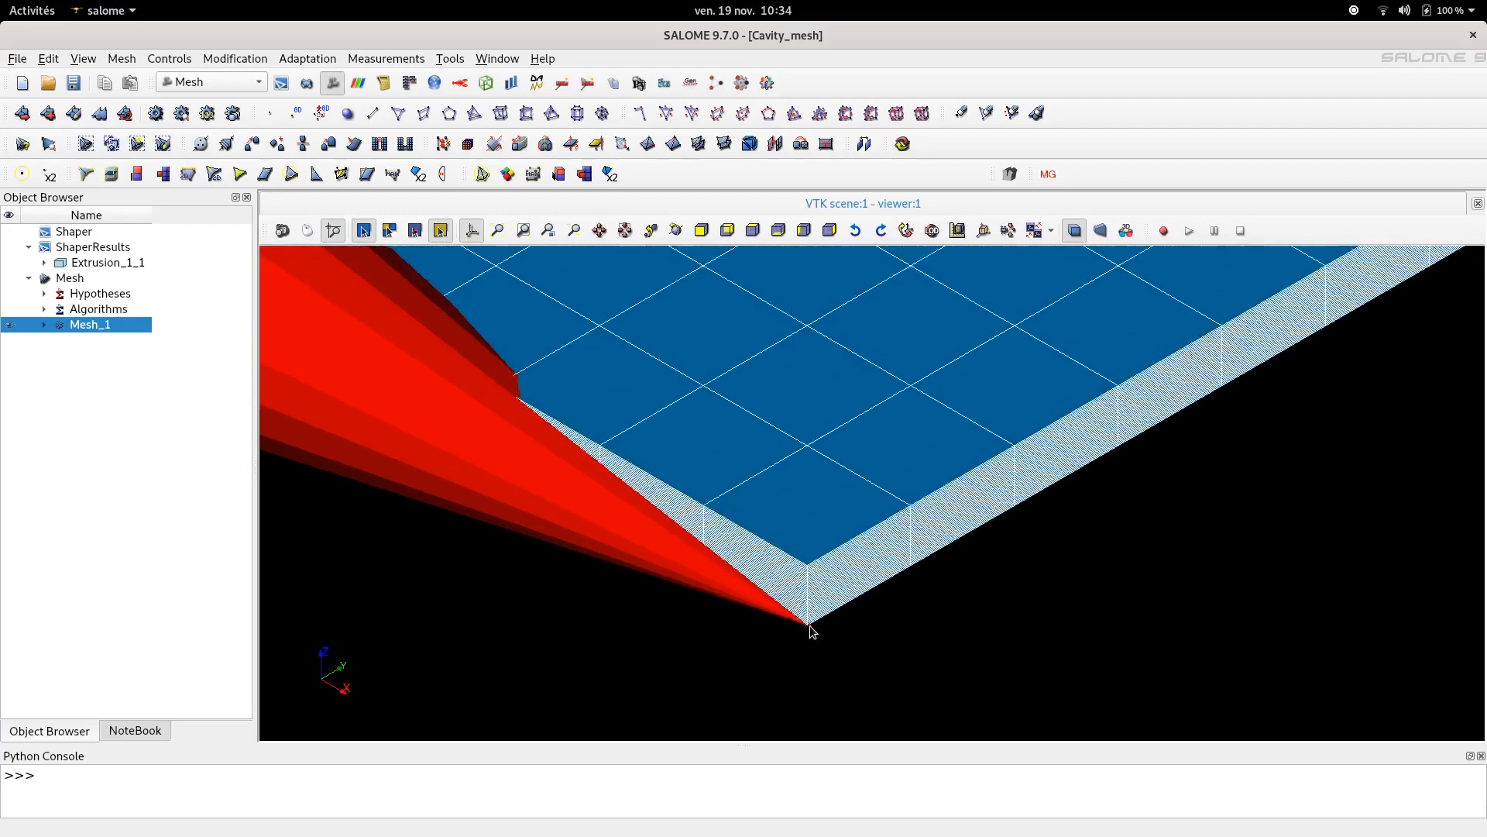
scroll(812, 624, "down", 10)
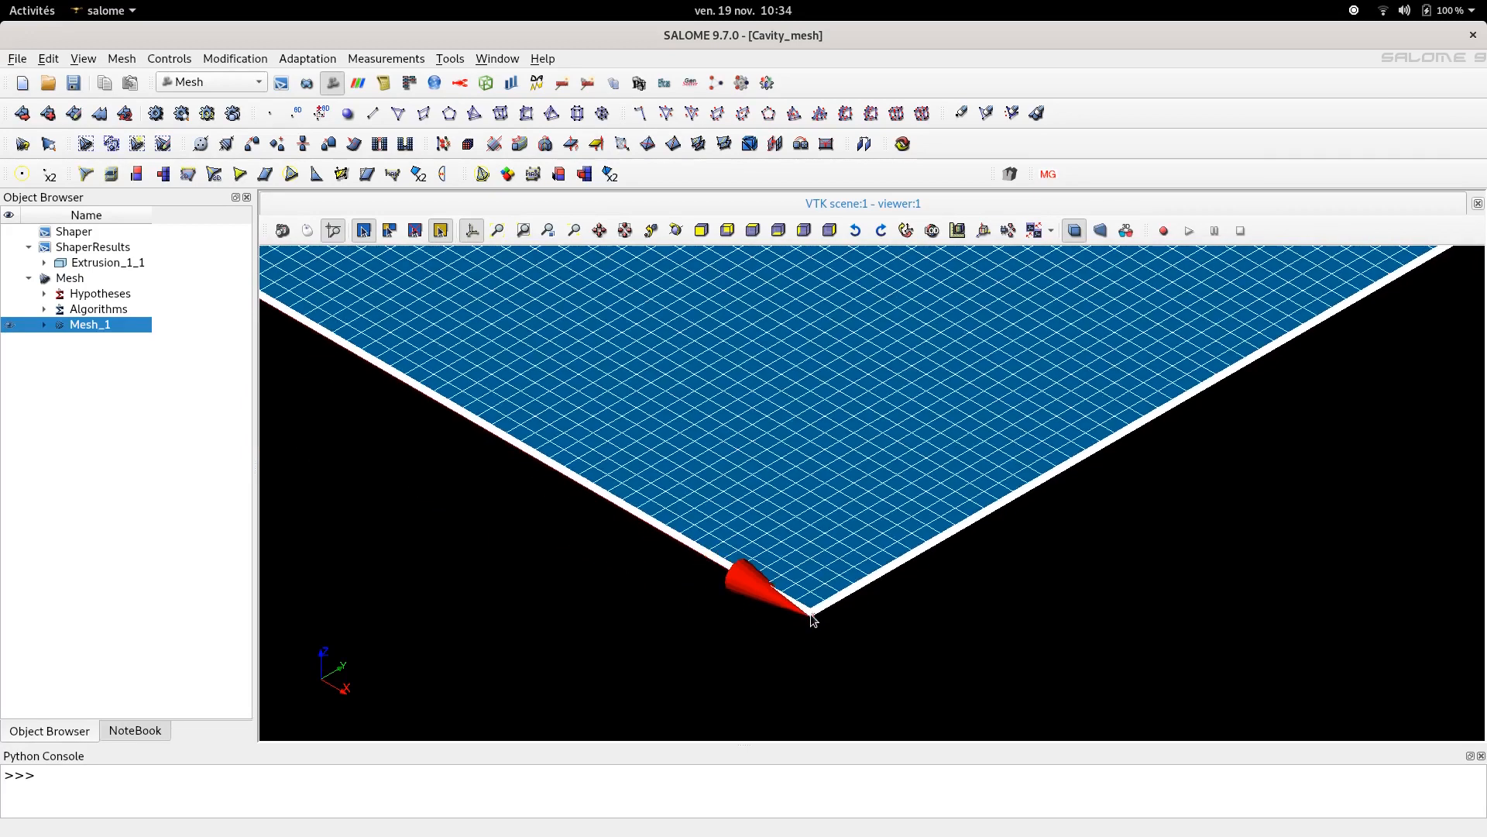
scroll(814, 619, "up", 1)
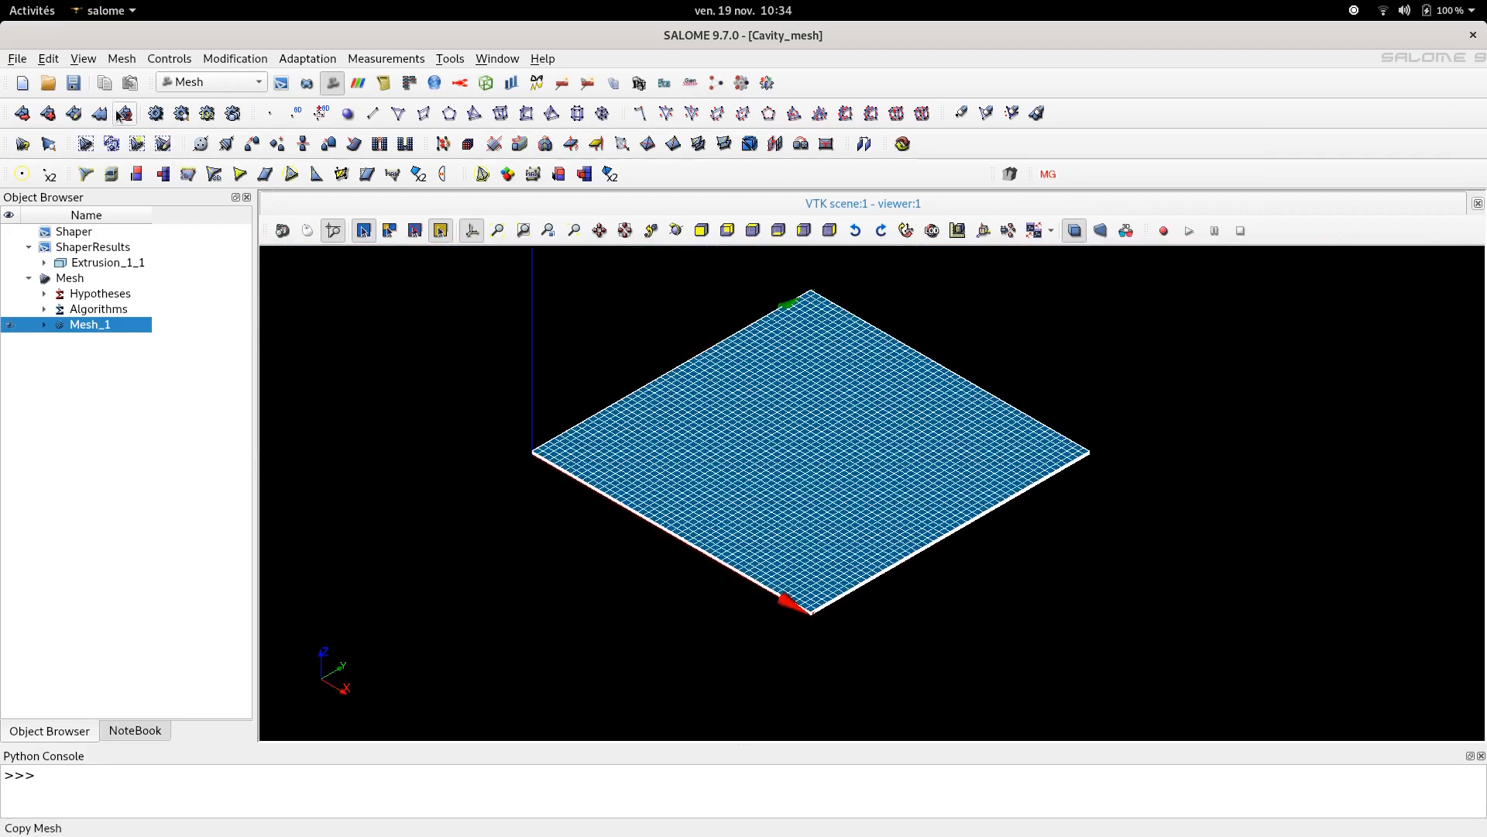
- Create a sub-mesh of Mesh_1 on the Z_Edges group with the Wire Discretisation 1D algorithm
left_click(50, 116)
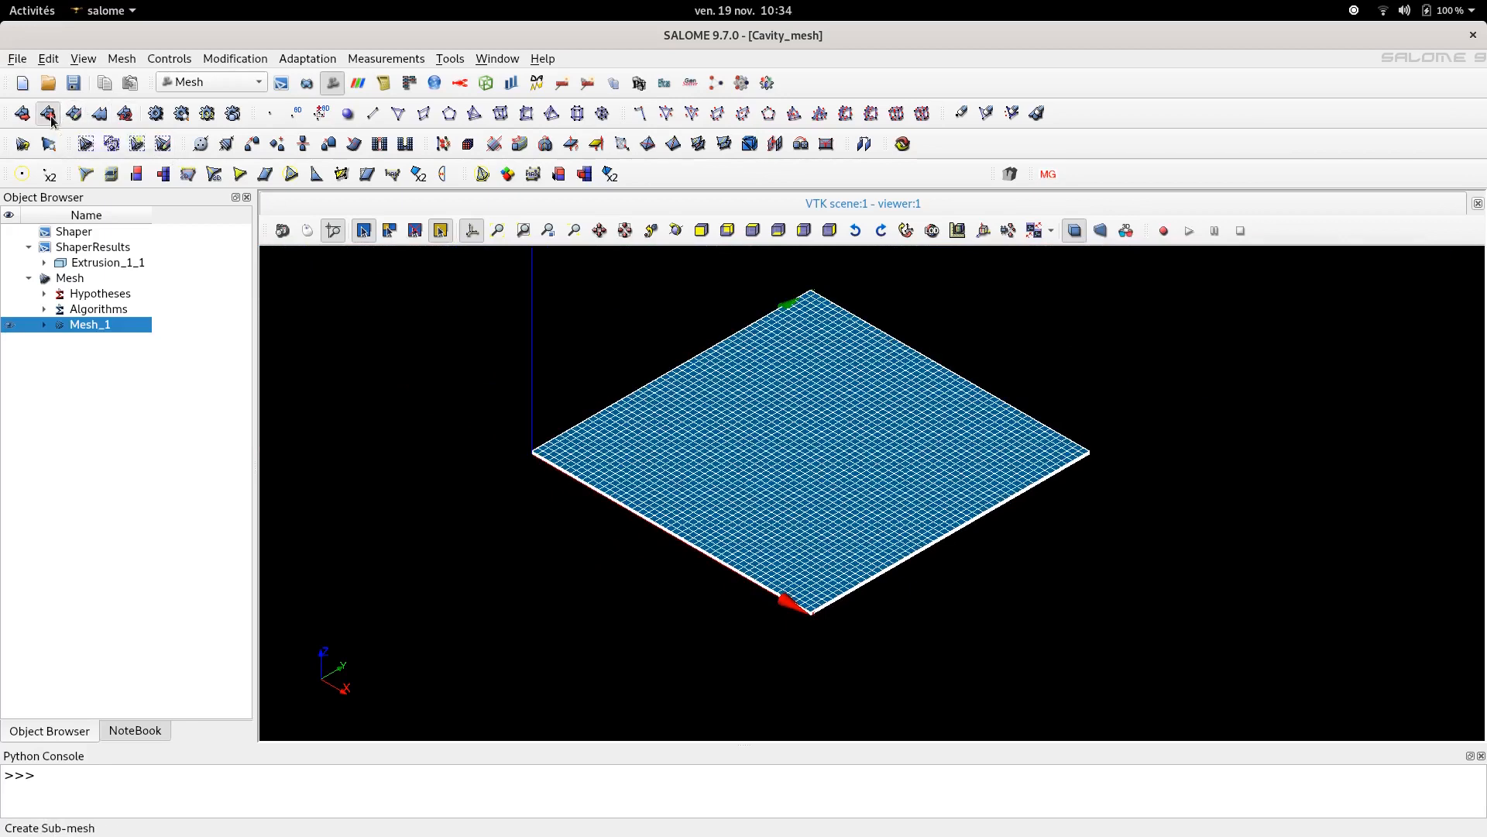
left_click(662, 308)
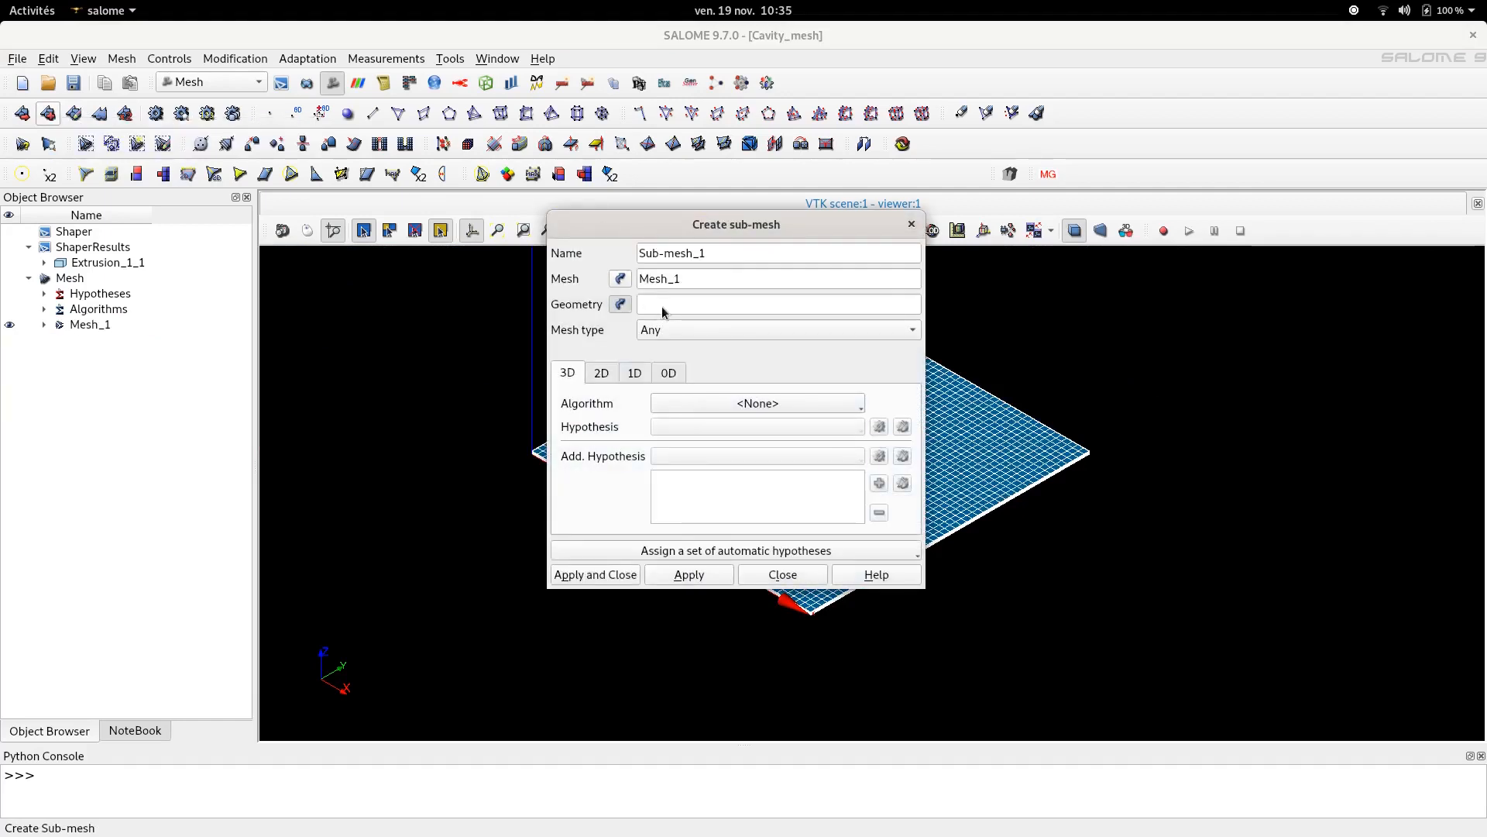
left_click(44, 263)
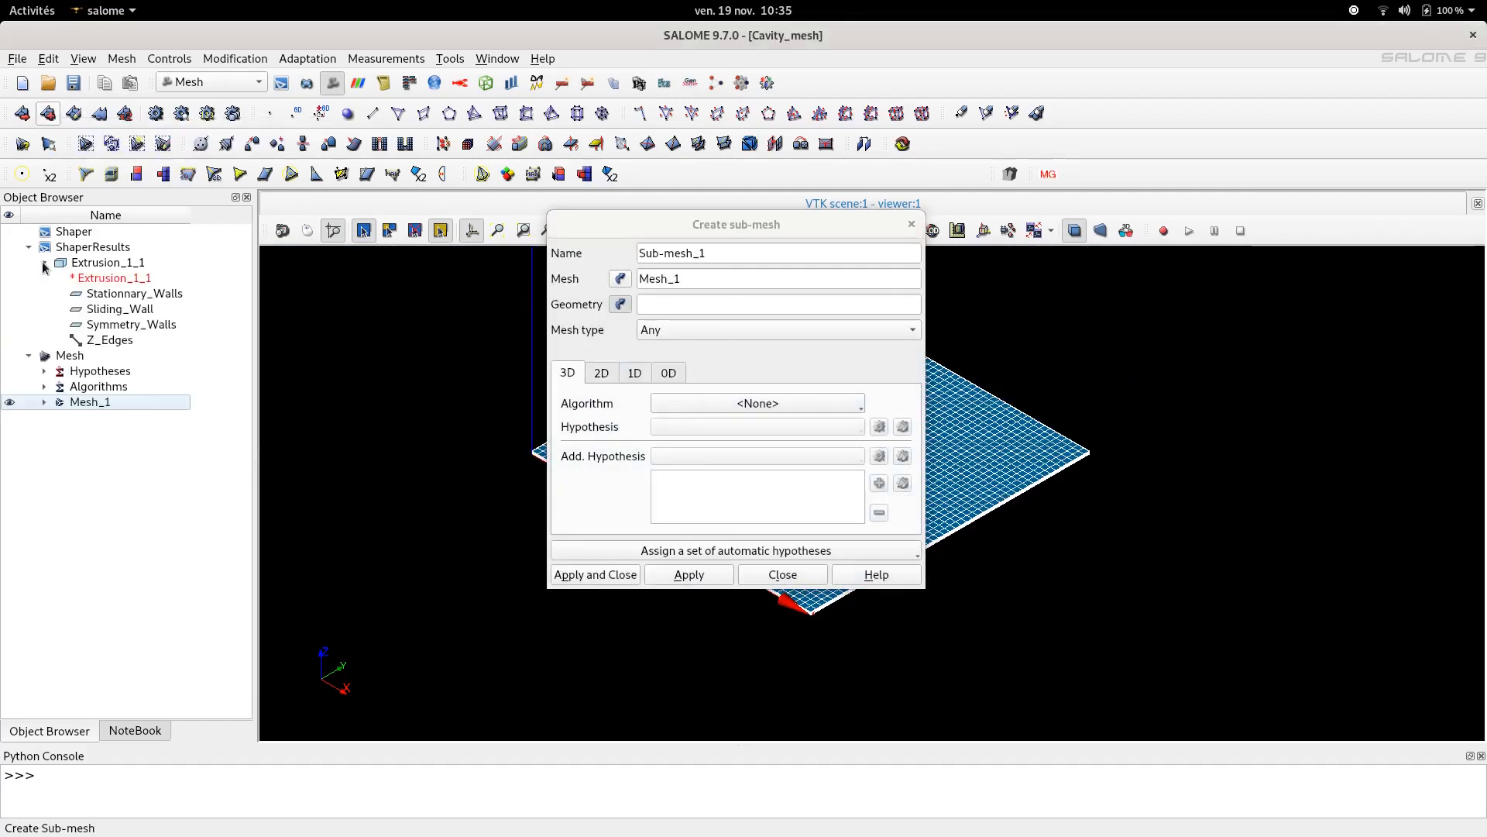
left_click(106, 342)
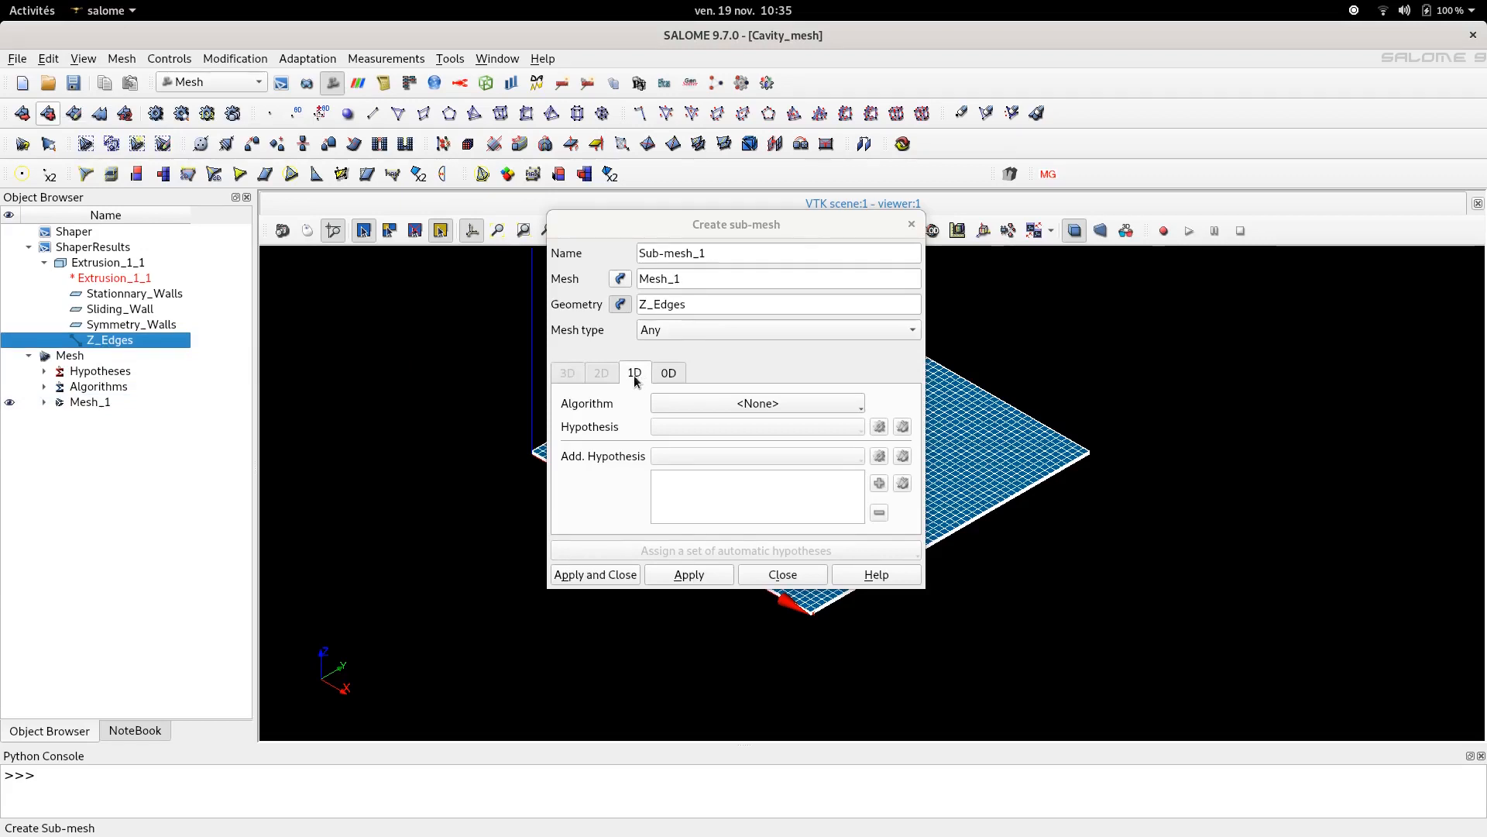
left_click(682, 403)
left_click(693, 470)
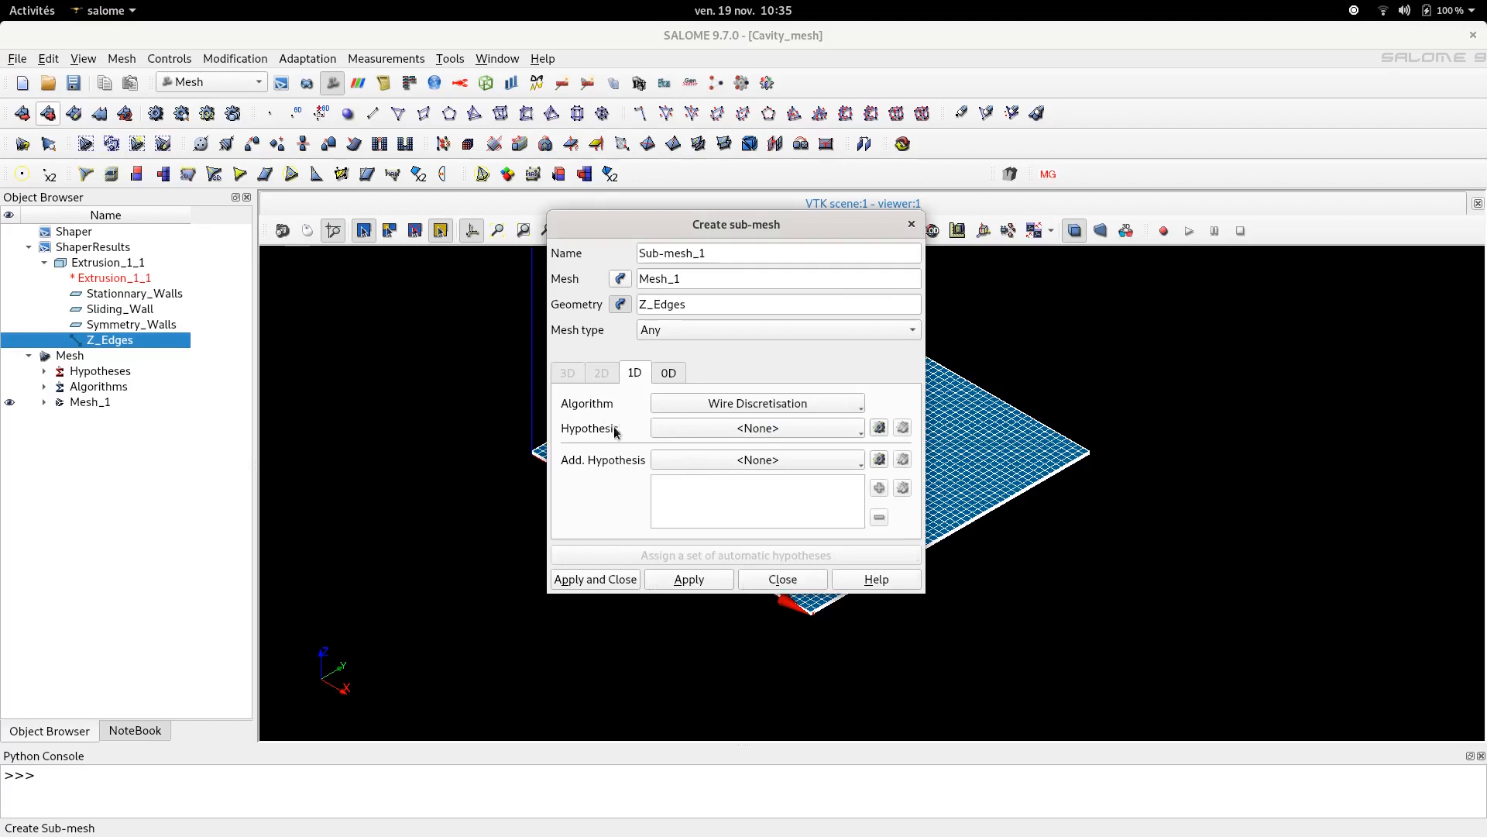
- Assign a Number of Segments hypothesis with 1 equidistant segment to the sub-mesh and apply it
left_click(860, 431)
left_click(861, 433)
left_click(879, 428)
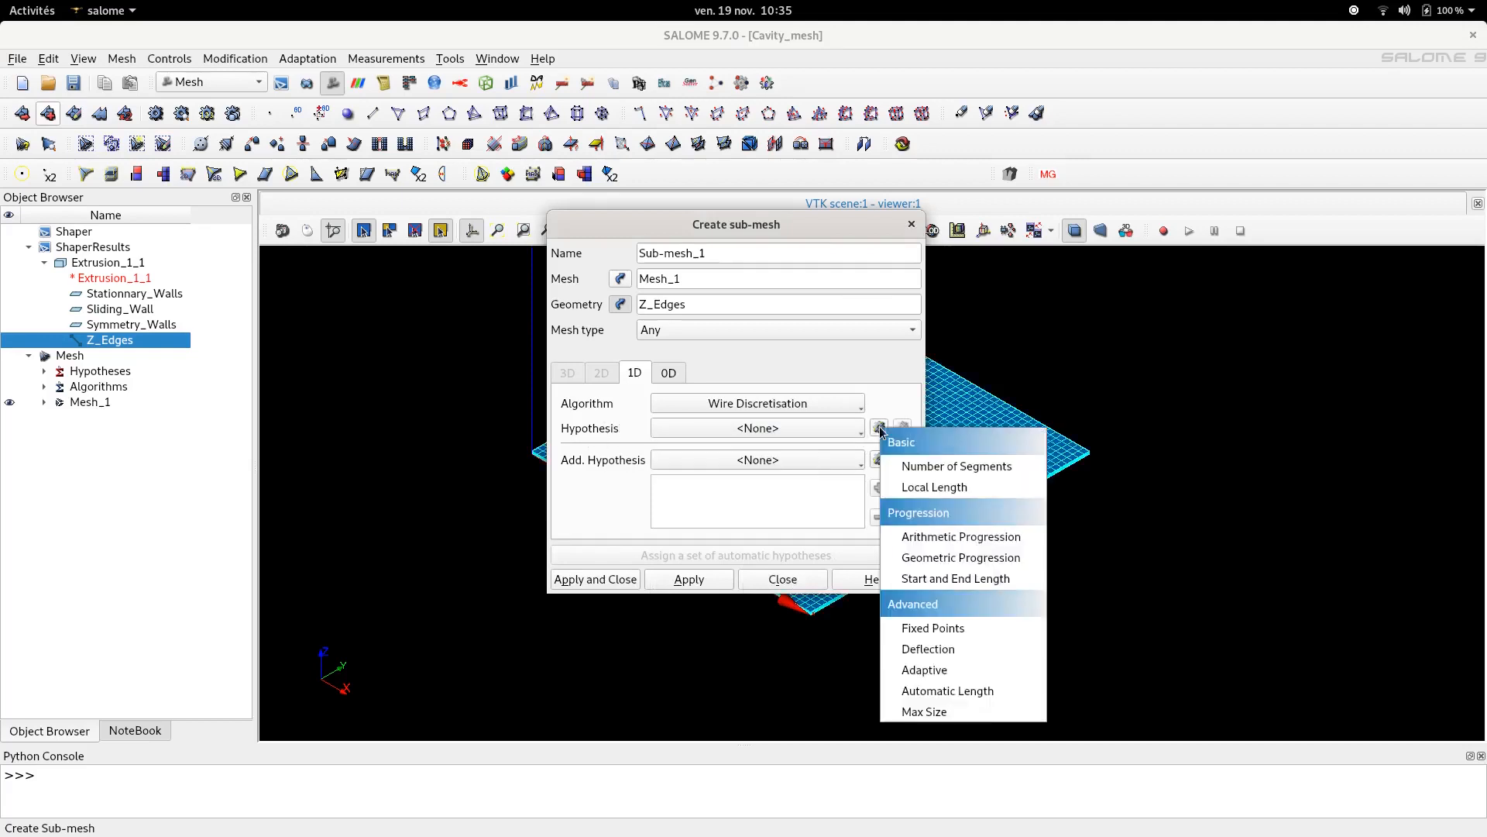
left_click(914, 468)
left_click_drag(742, 387, 633, 382)
type("1")
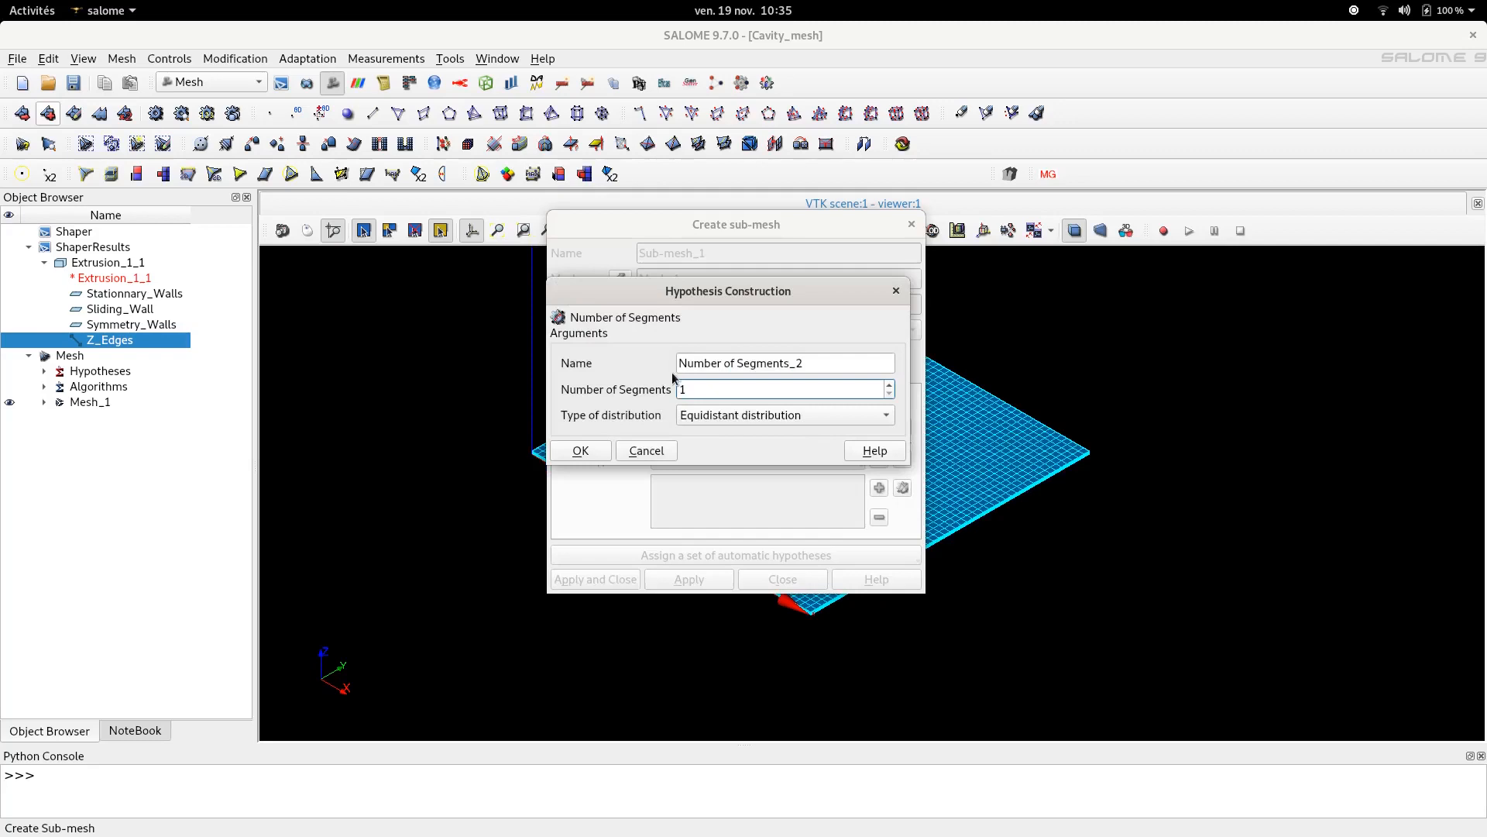
left_click(580, 451)
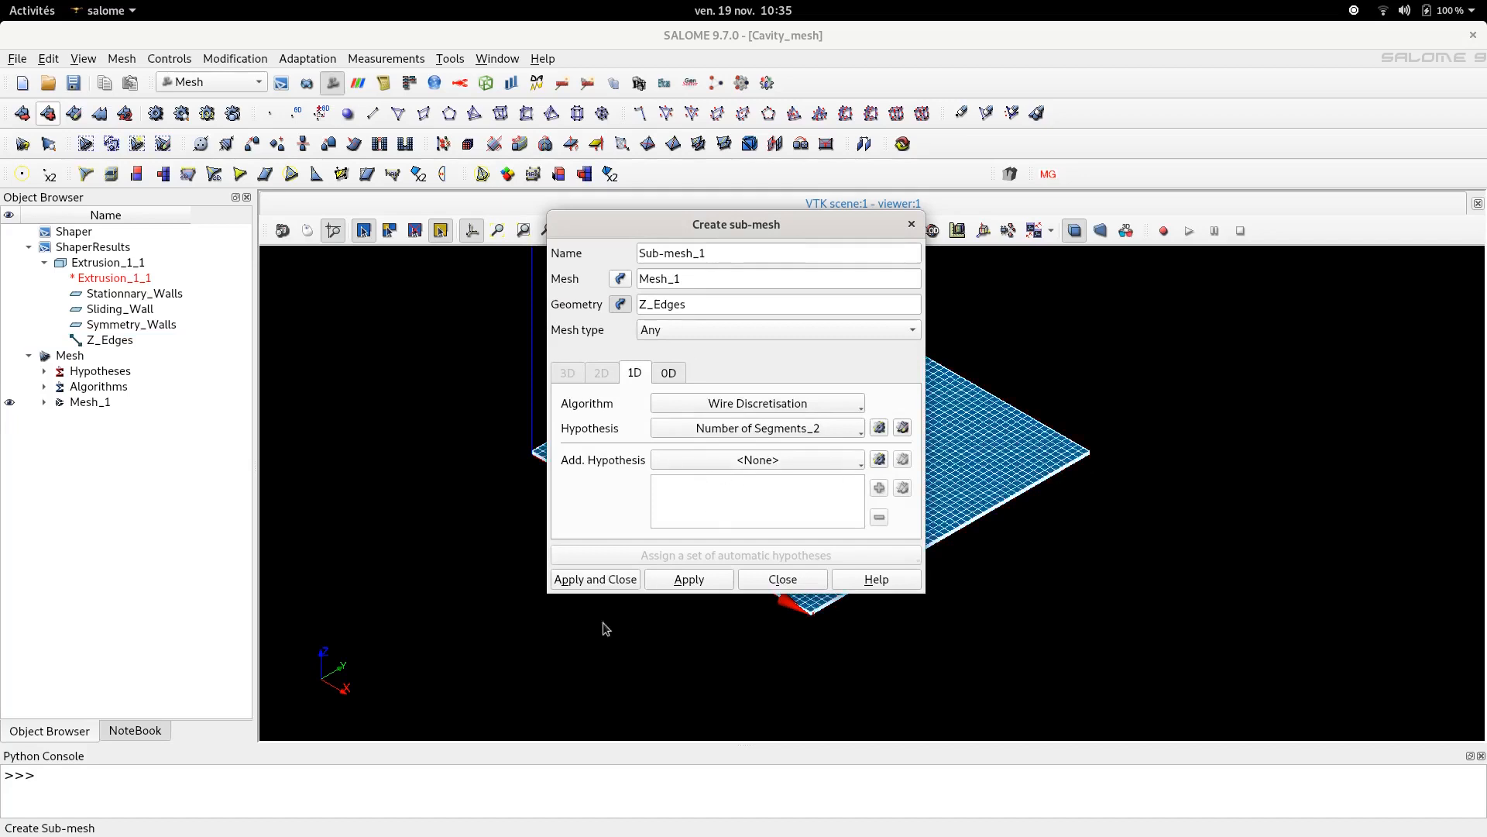
left_click(598, 581)
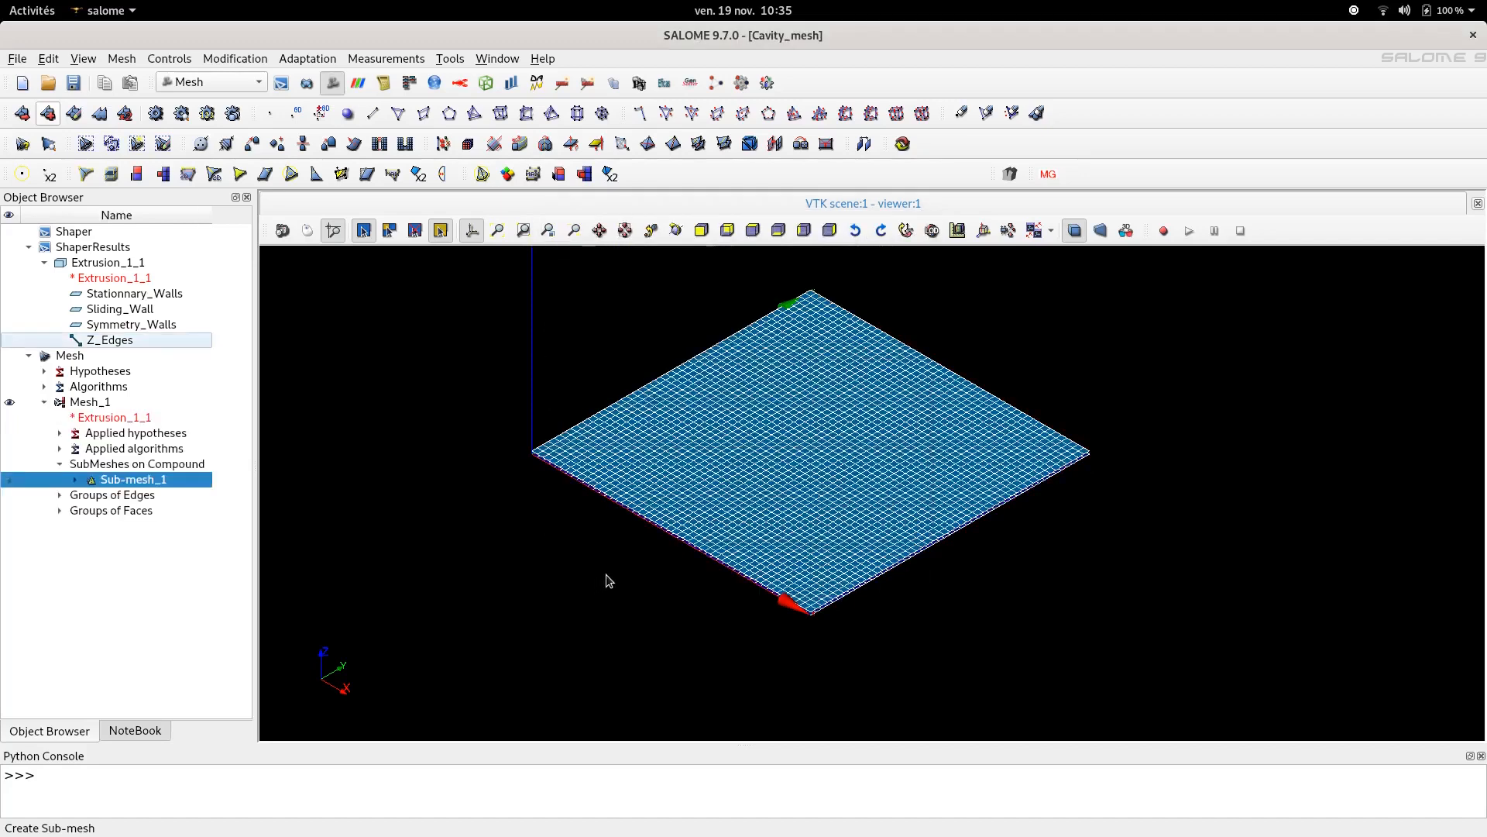
- Clear and recompute Mesh_1, then close the computation report
left_click(86, 405)
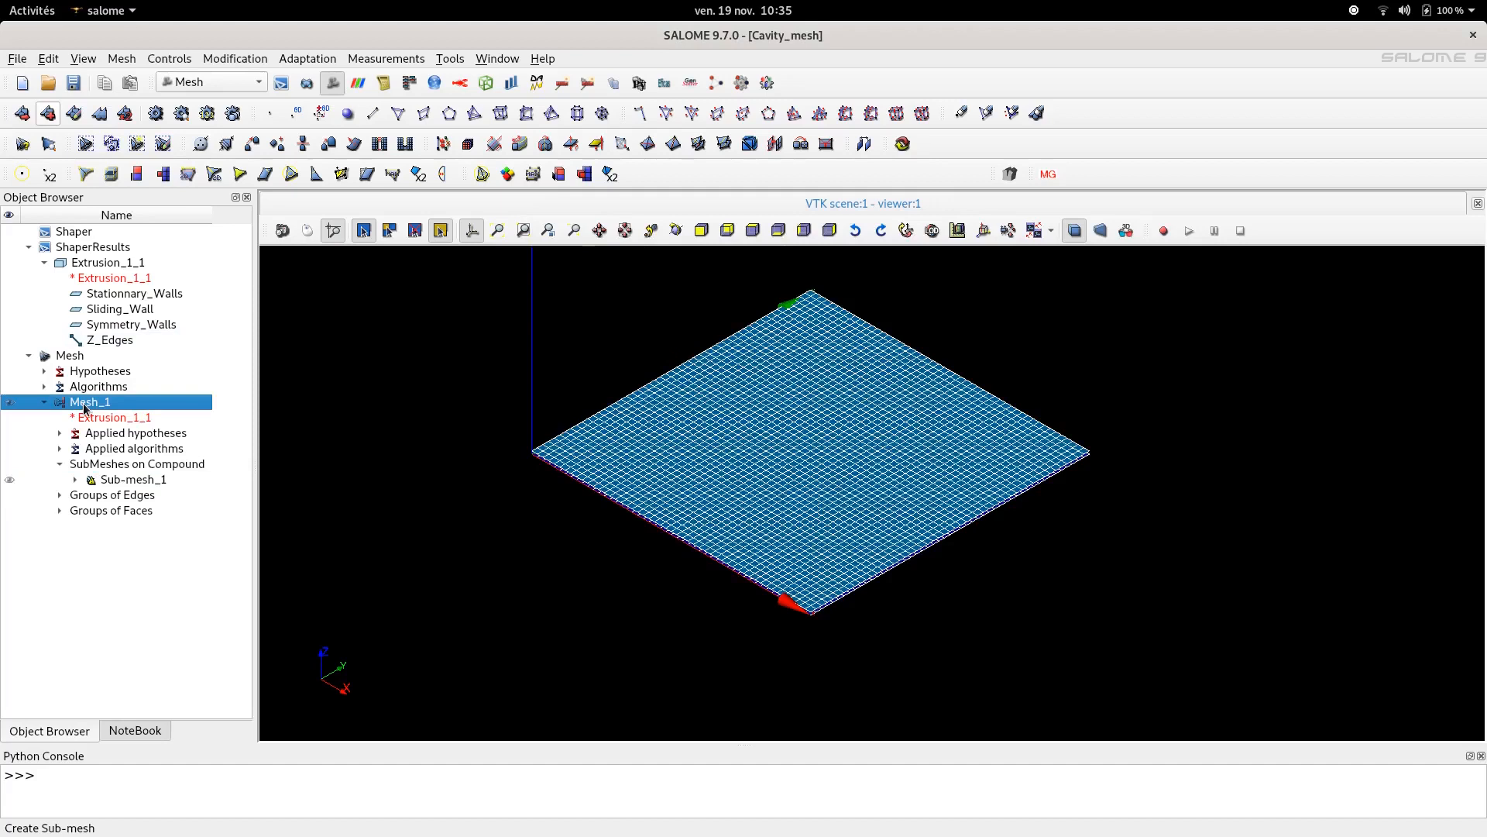
right_click(86, 405)
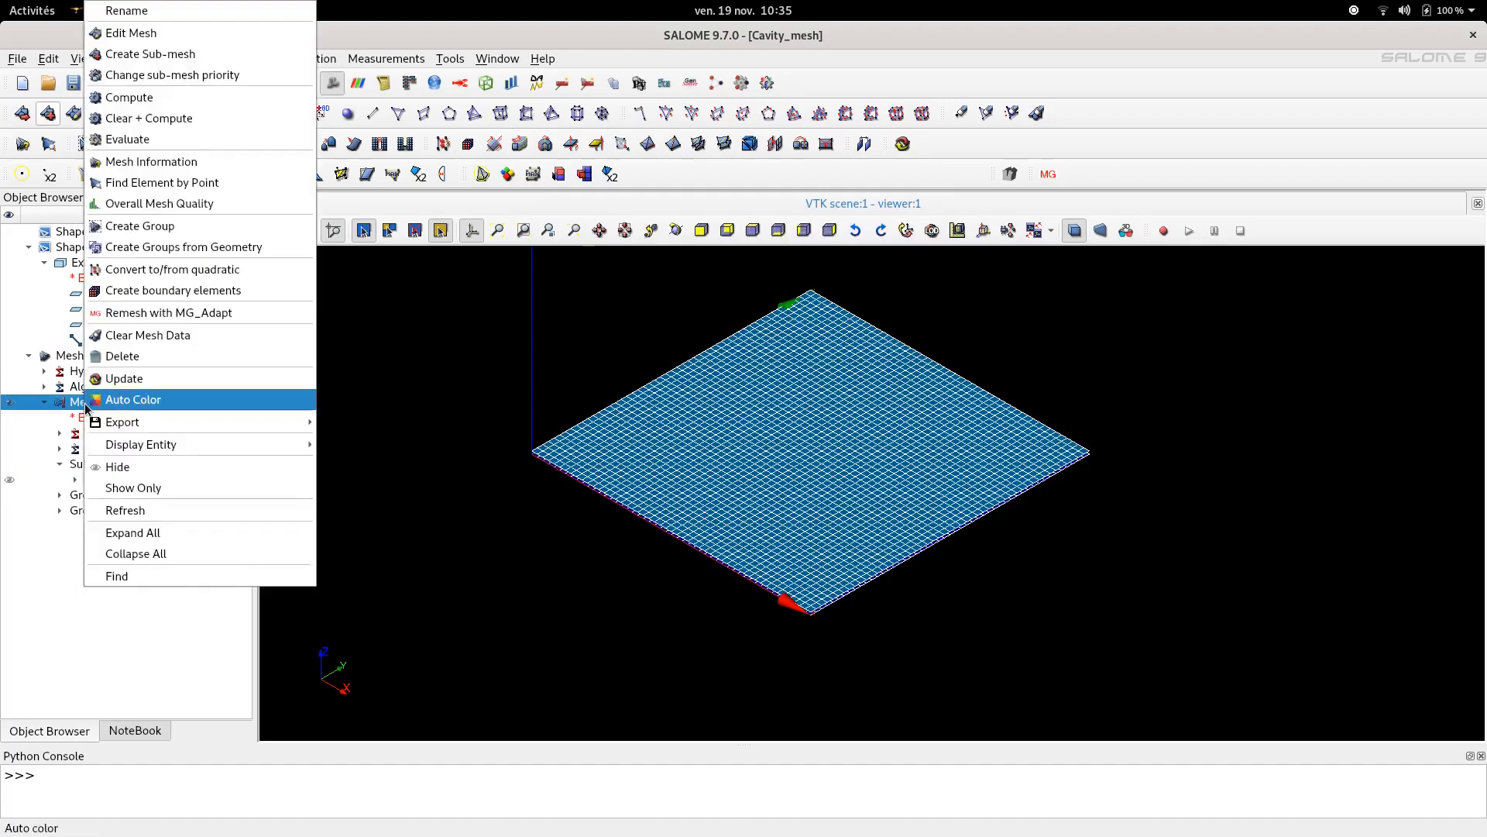
left_click(178, 118)
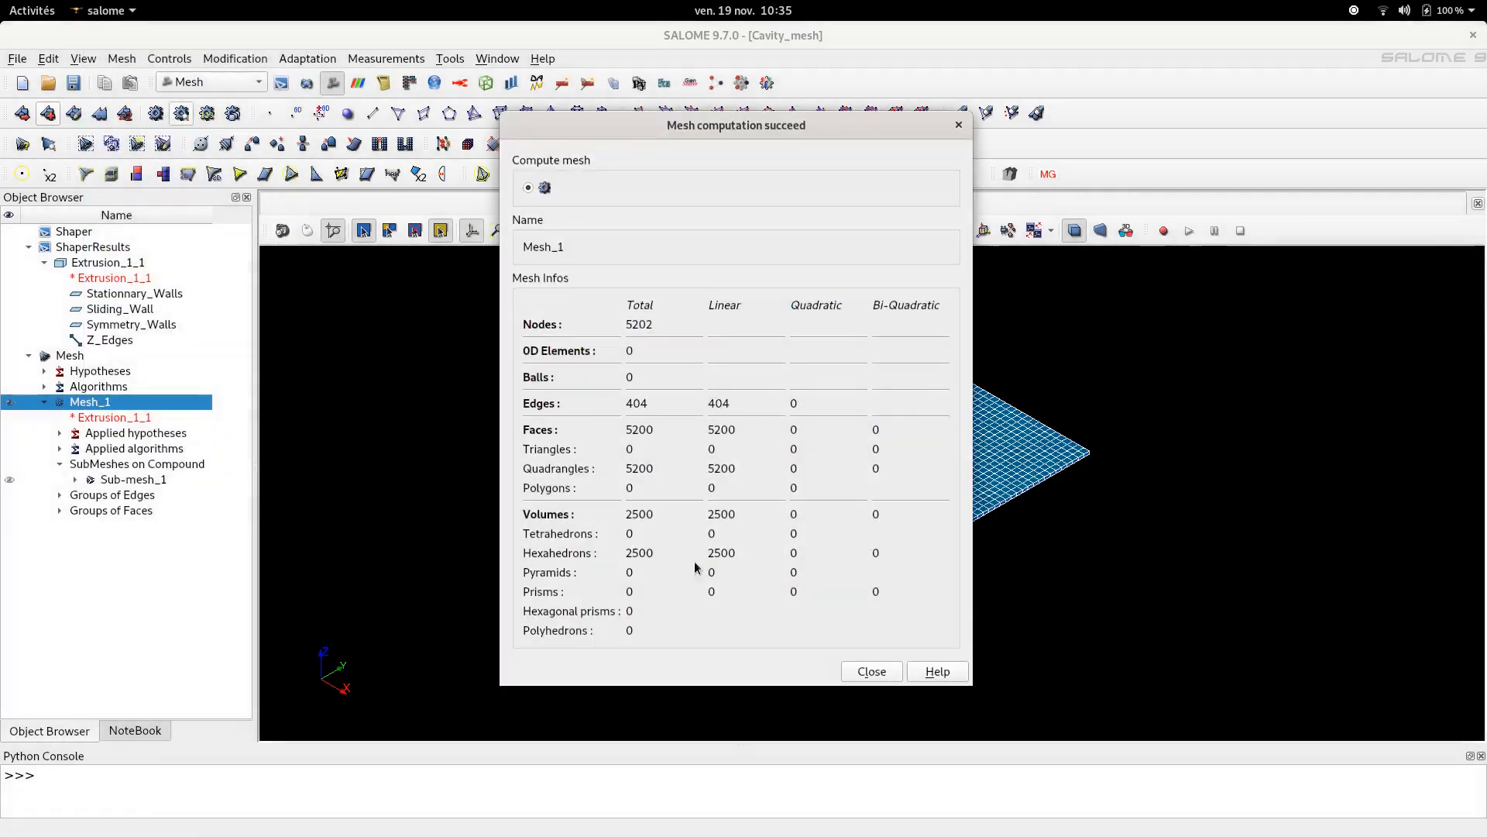
left_click(871, 671)
- Save the study
scroll(844, 664, "up", 8)
scroll(791, 589, "up", 5)
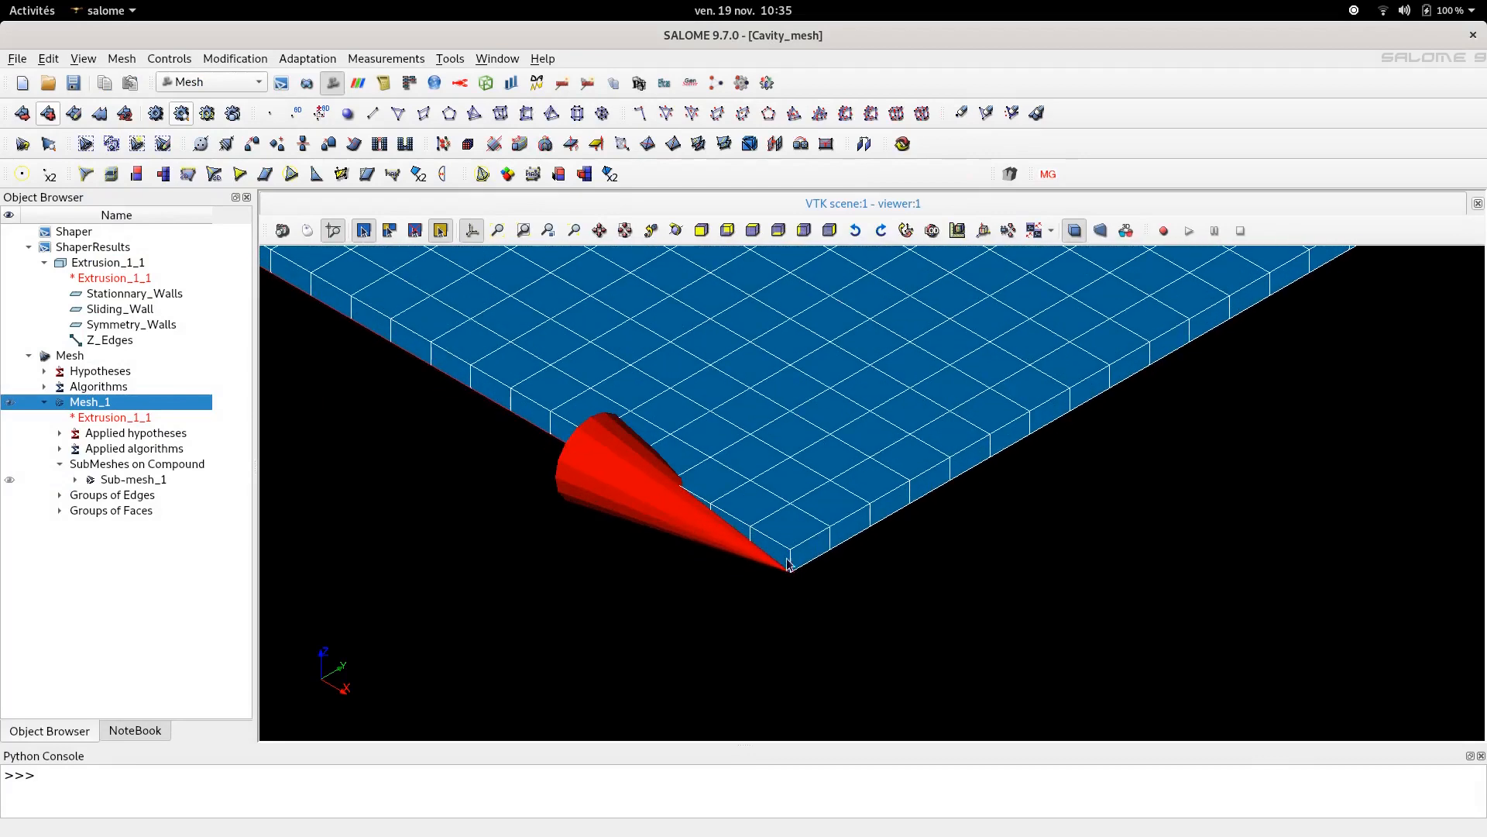
scroll(794, 562, "down", 8)
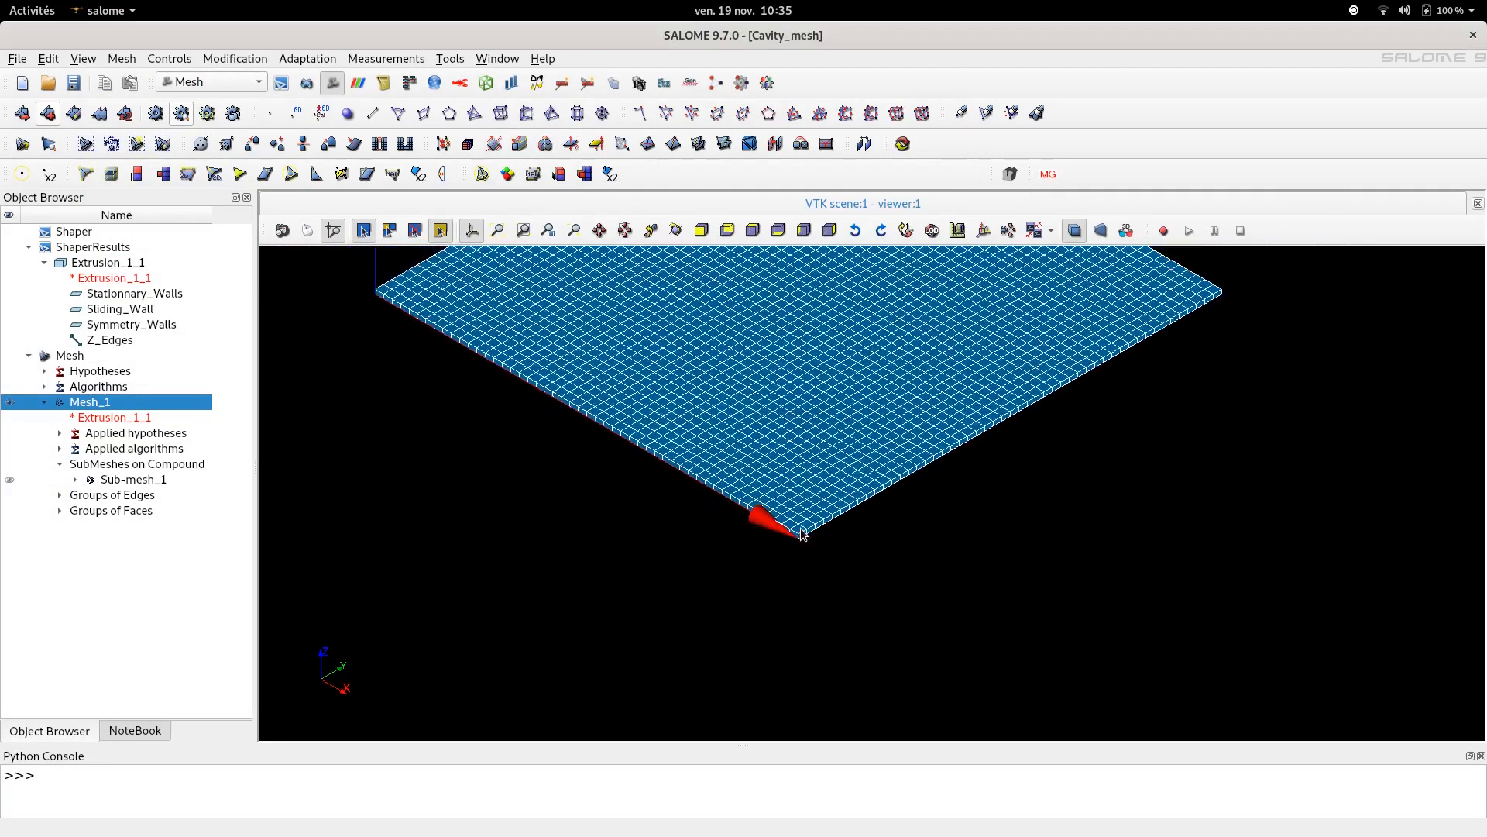
scroll(802, 533, "down", 5)
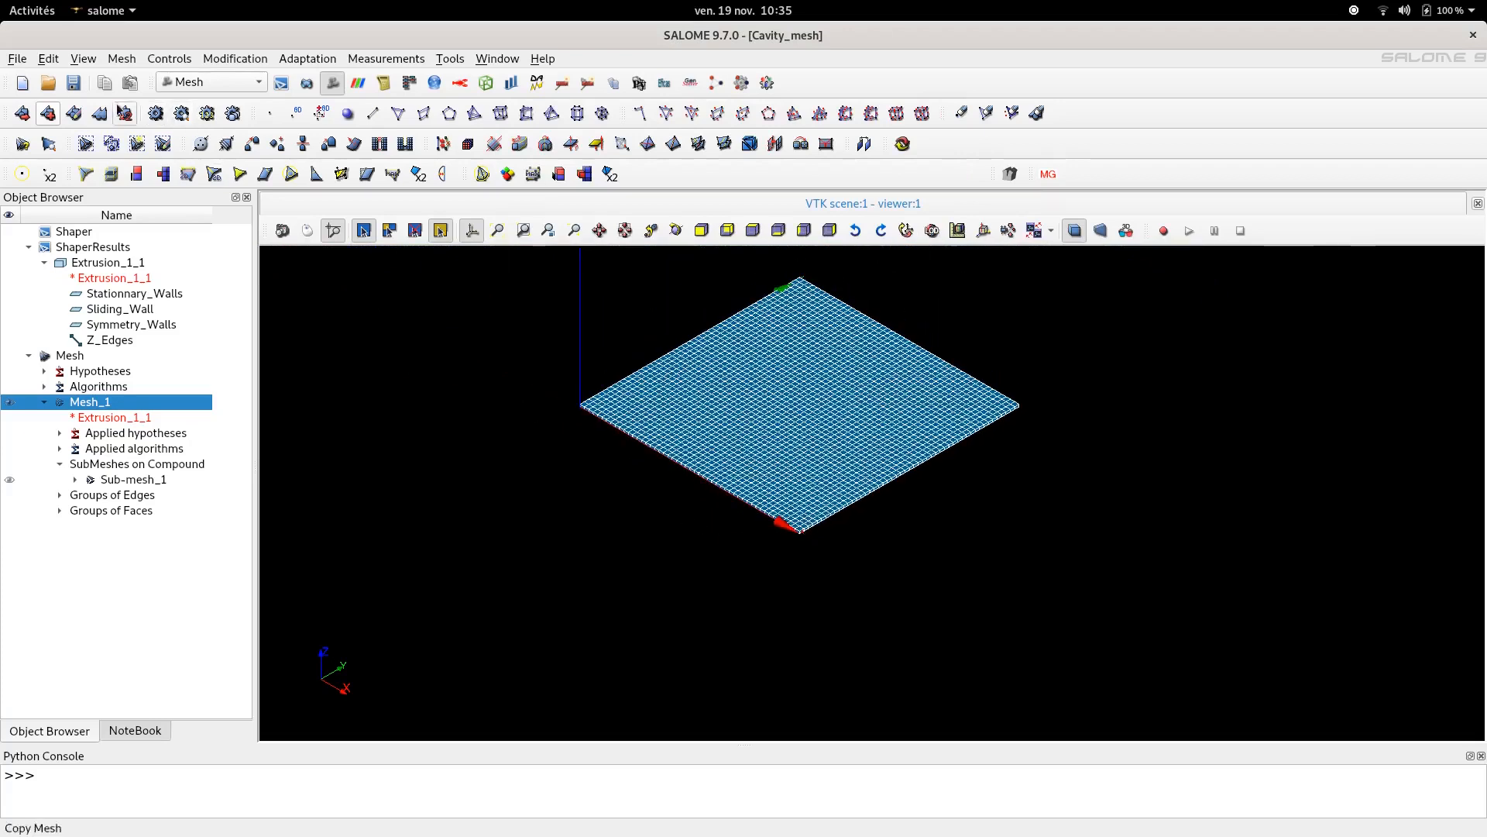
left_click(71, 90)
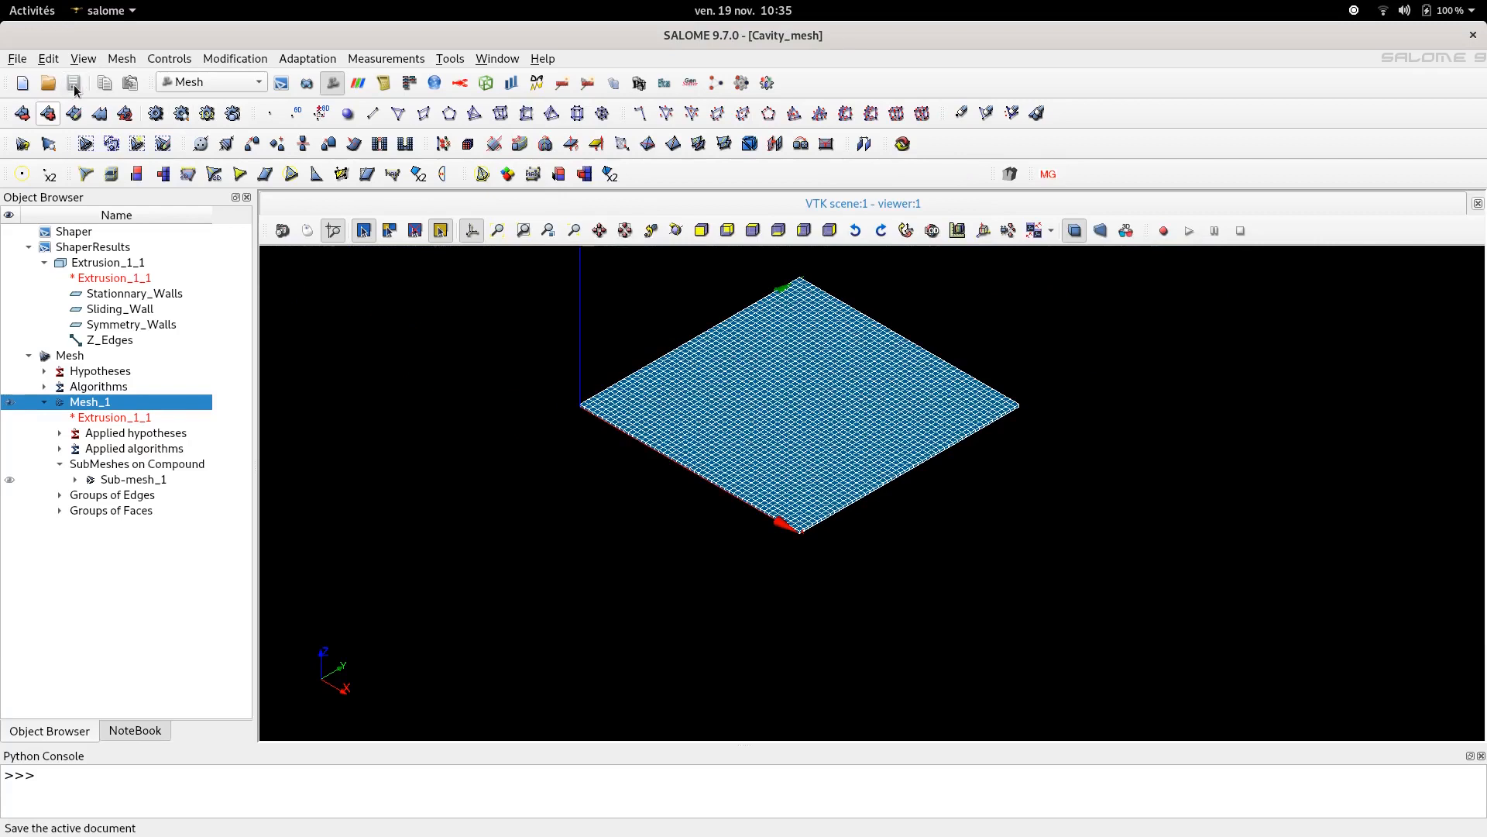
- Rename Mesh_1 as Cavity_mesh
right_click(100, 409)
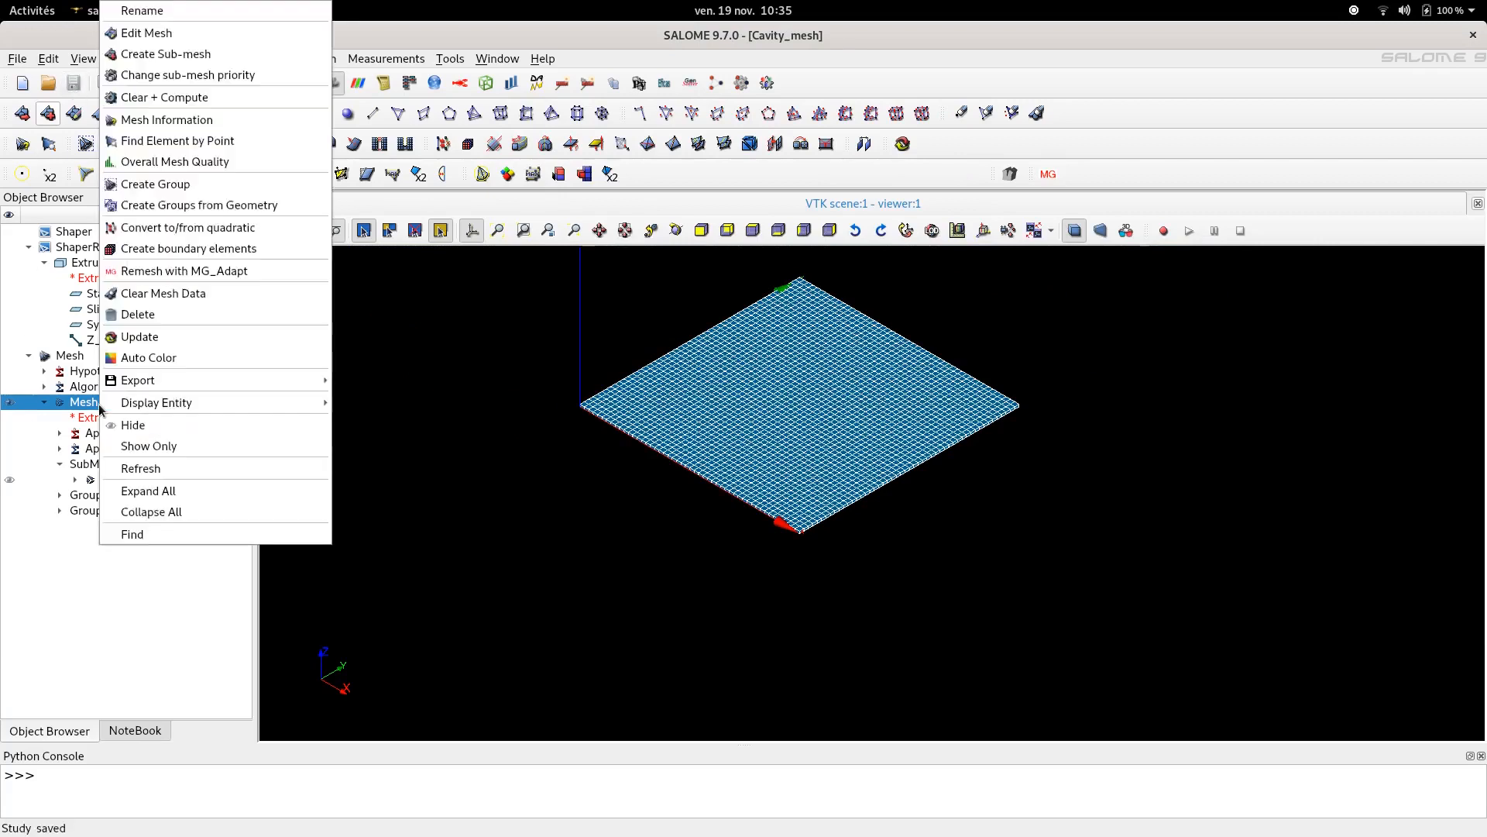
left_click(144, 11)
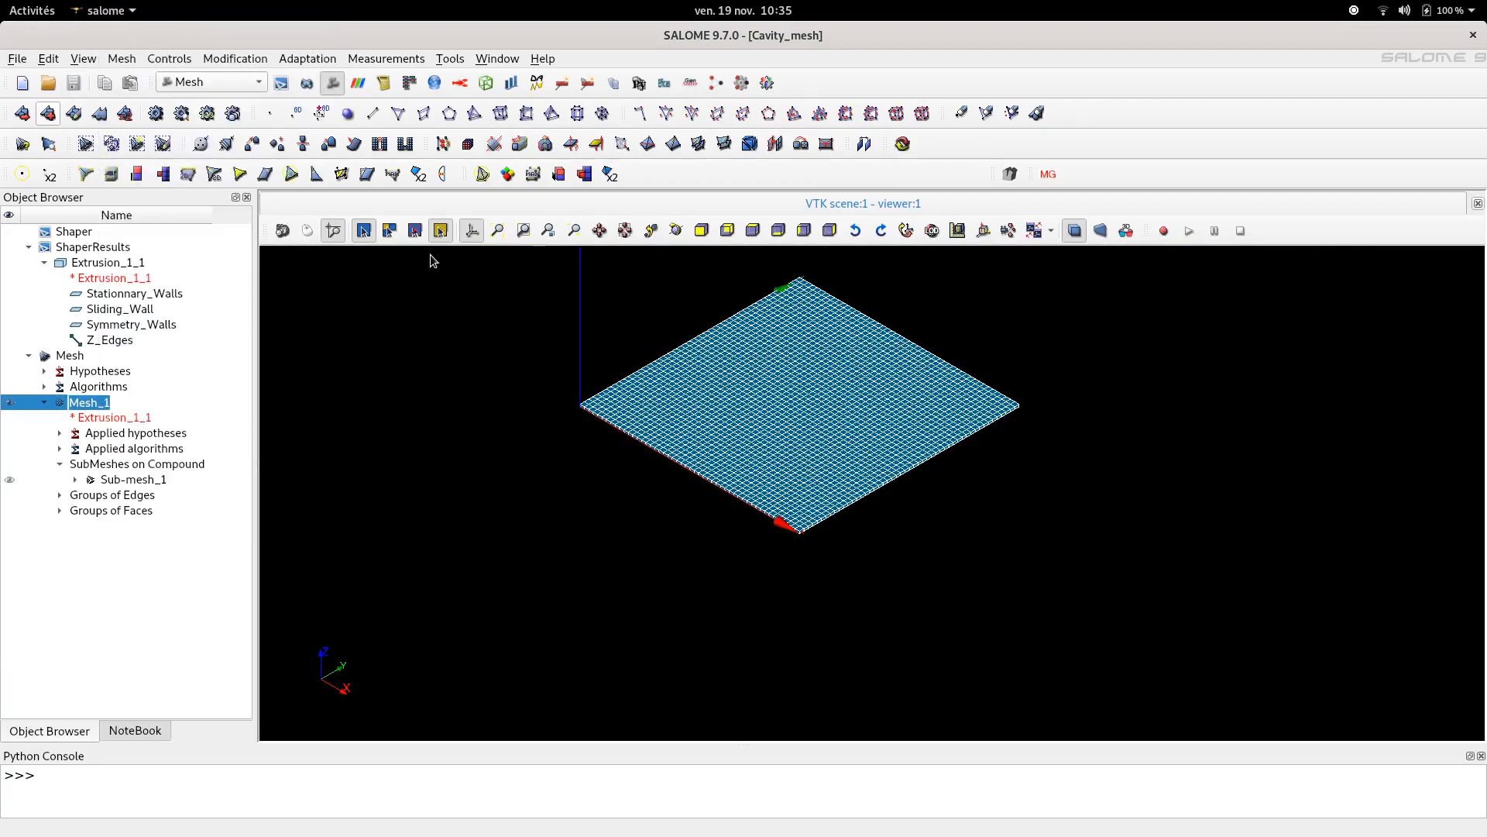
type("Cavity_mesh")
key("Return")
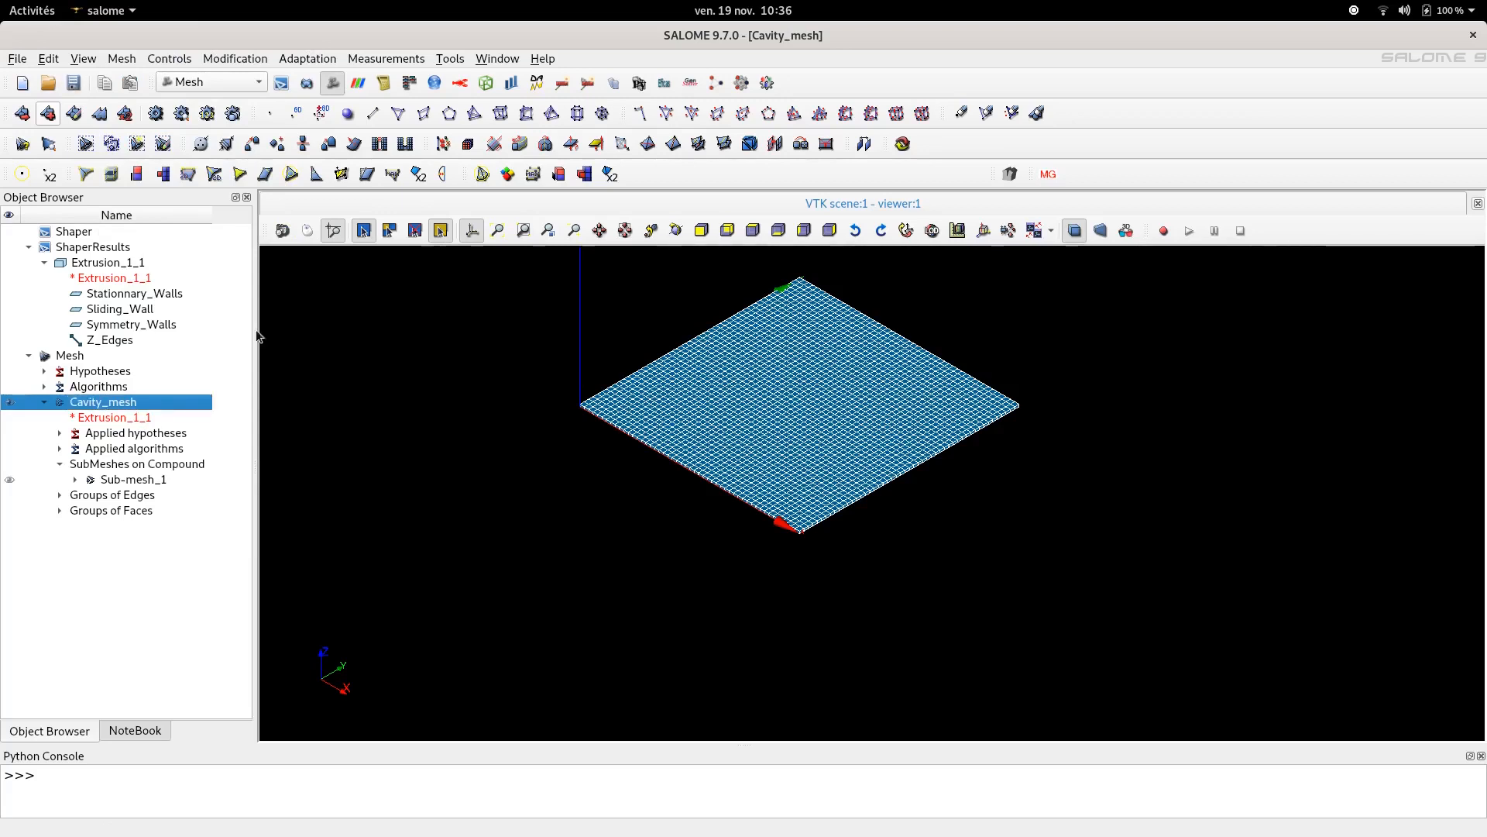
- Export Cavity_mesh as a MED 4.1 file named Cavity_mesh
right_click(92, 402)
mouse_move(239, 383)
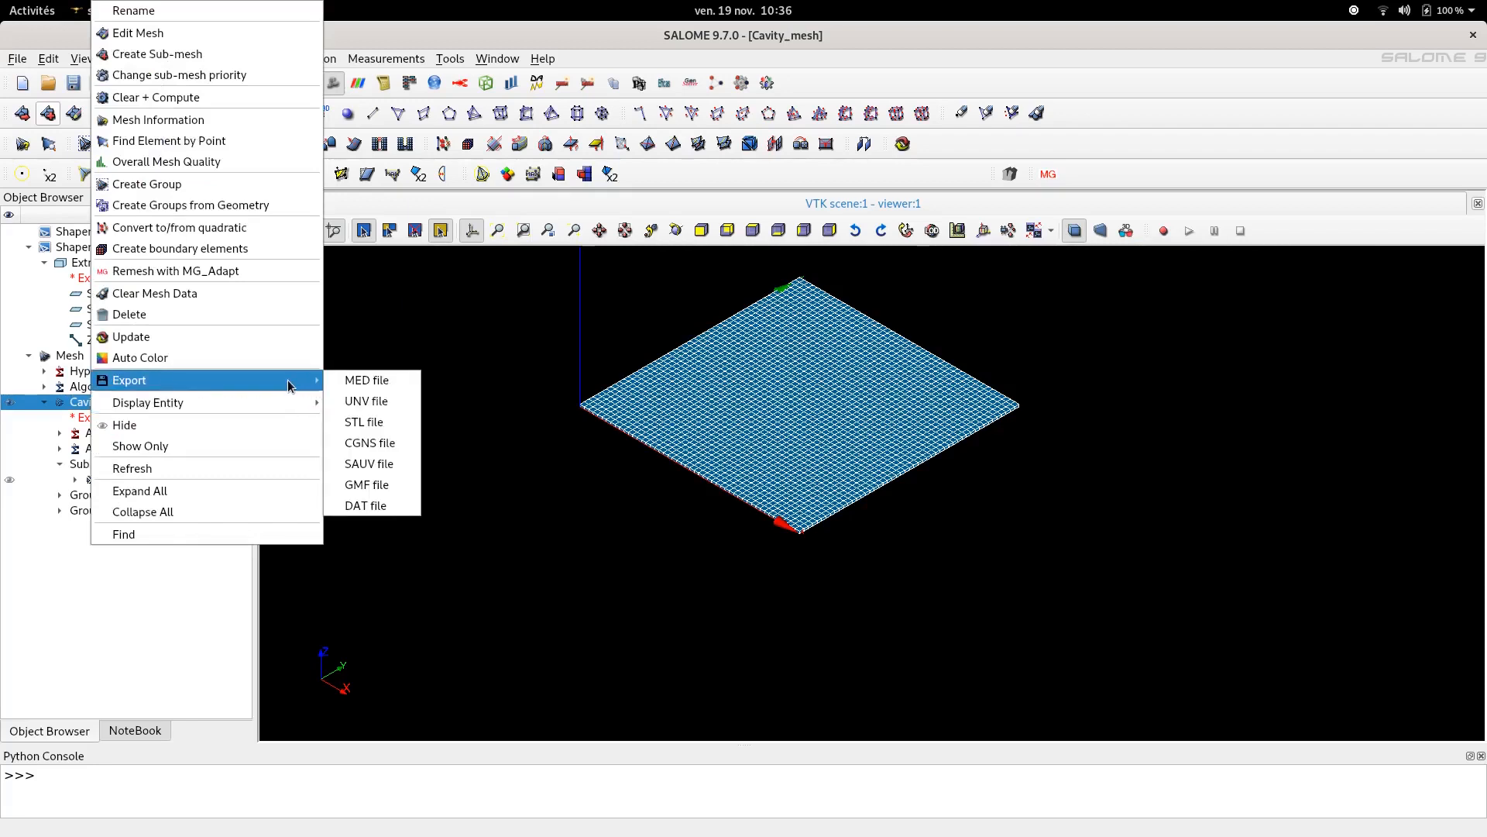
left_click(366, 387)
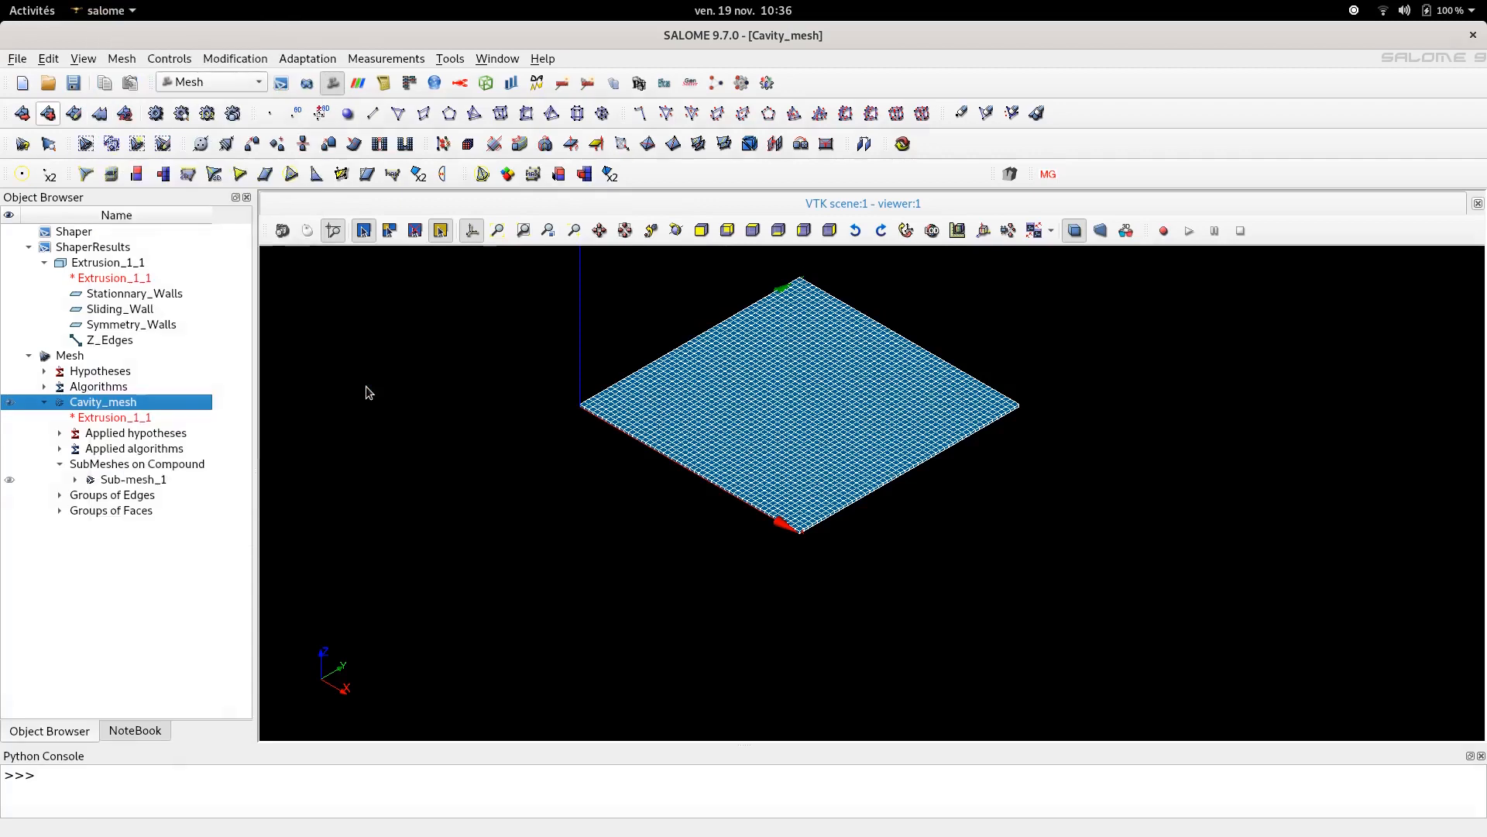
type("Ca")
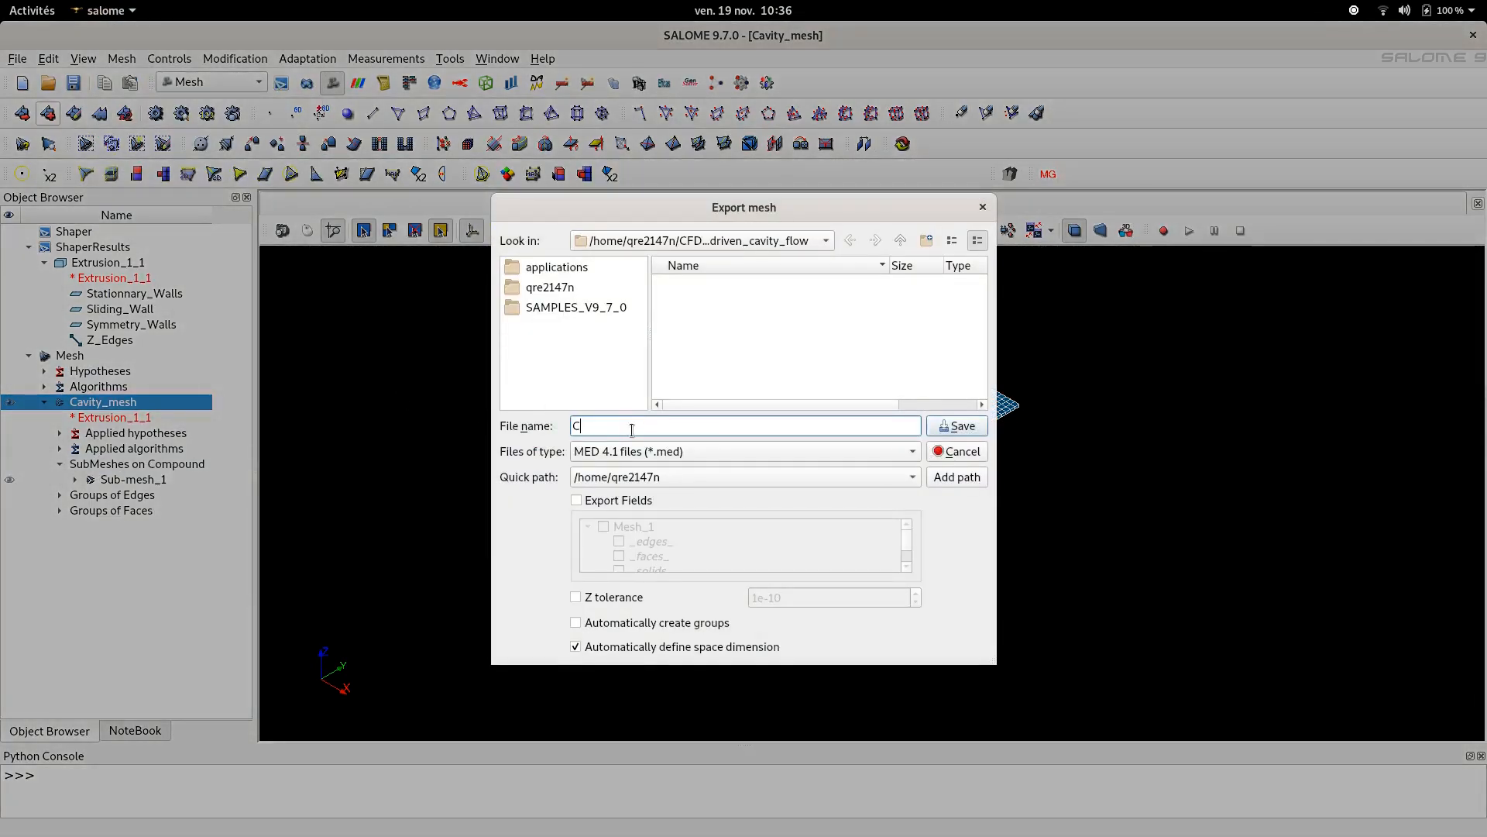
type("vity_mesh")
left_click(968, 437)
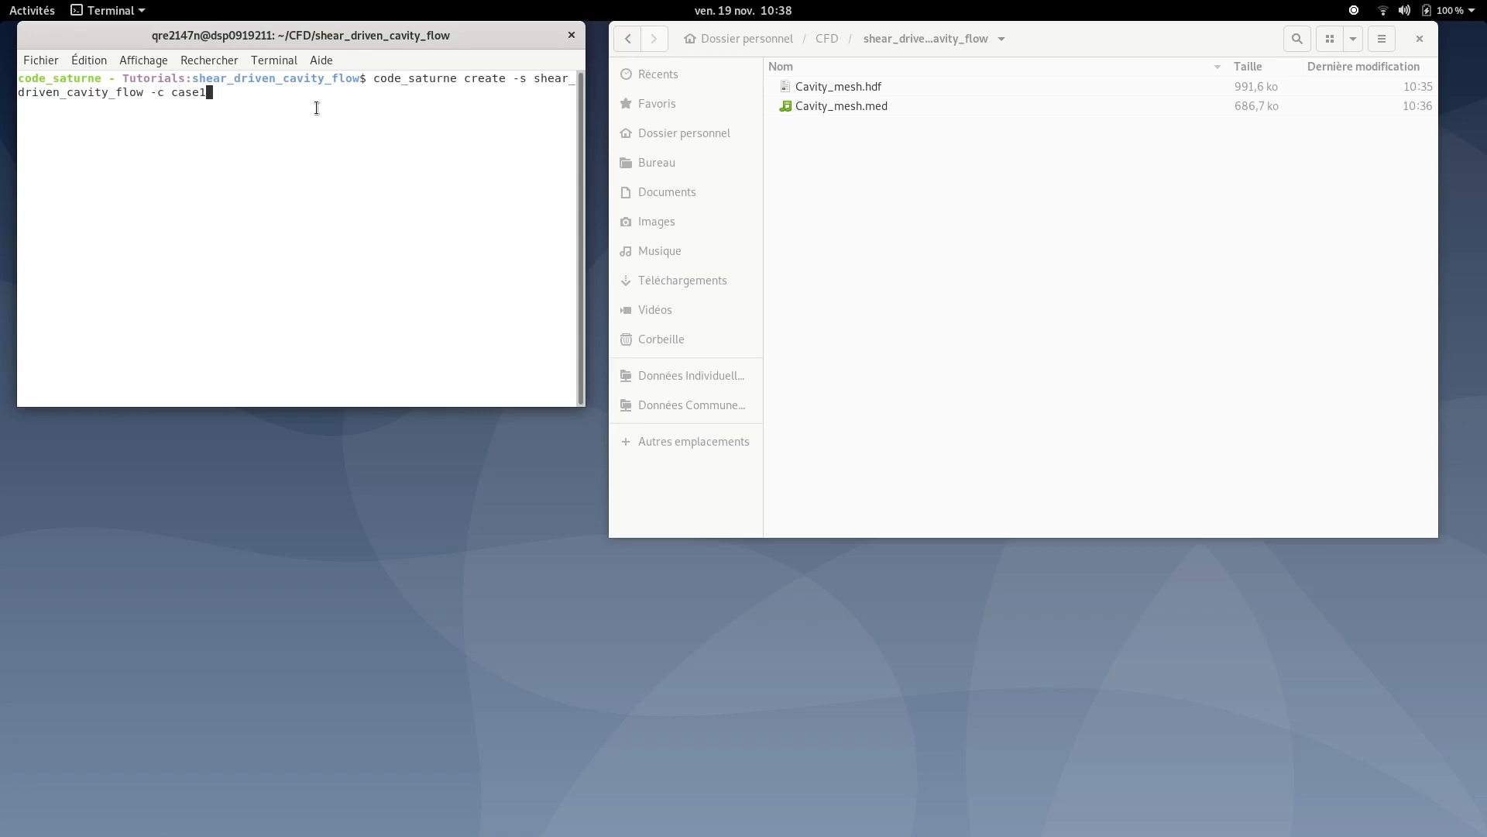
- In the terminal, run code_saturne create for study shear_driven_cavity_flow with case case1, and expand the new study folder
key("Return")
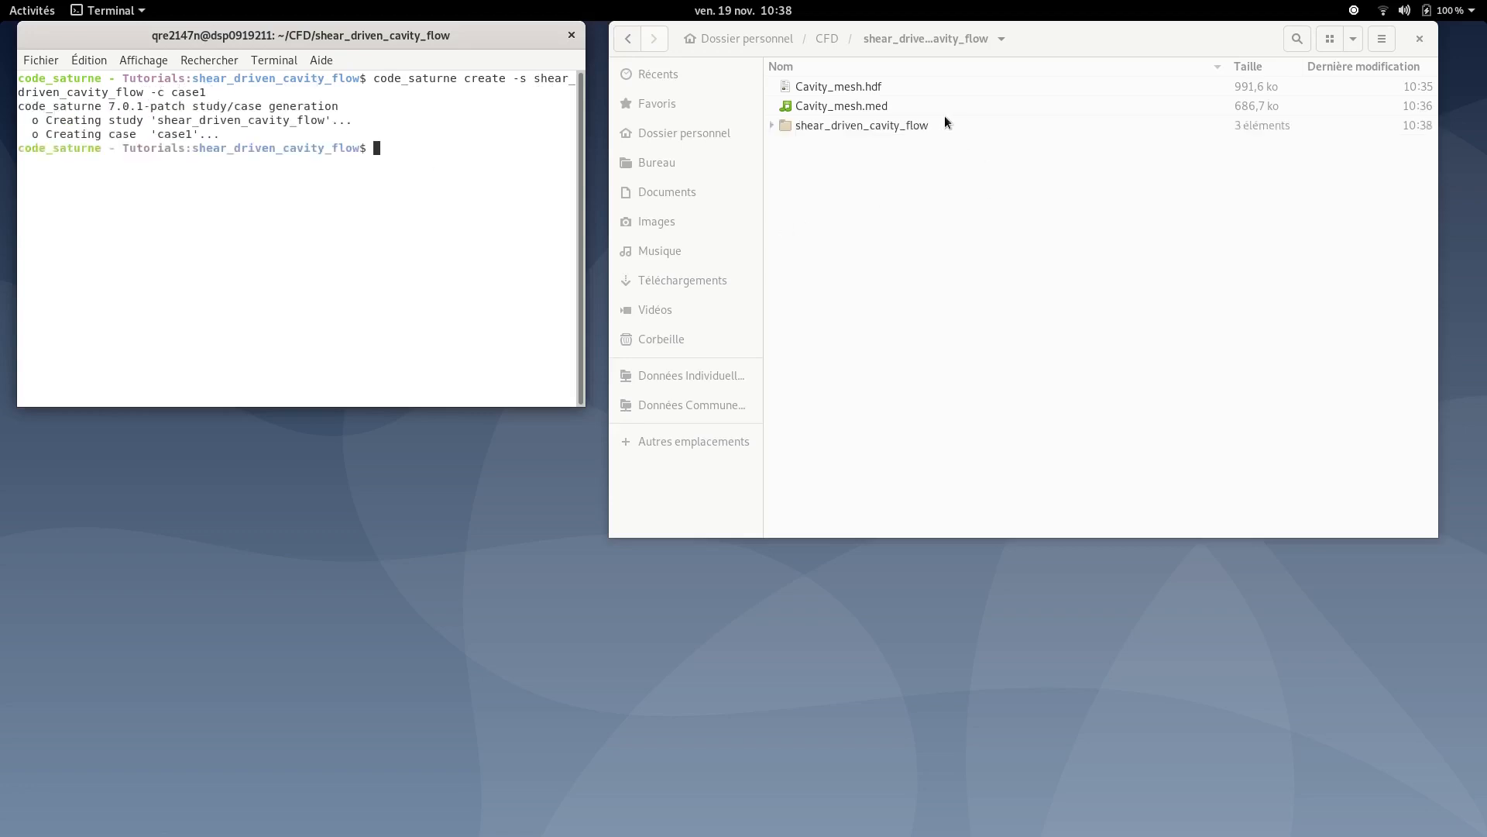
left_click(900, 127)
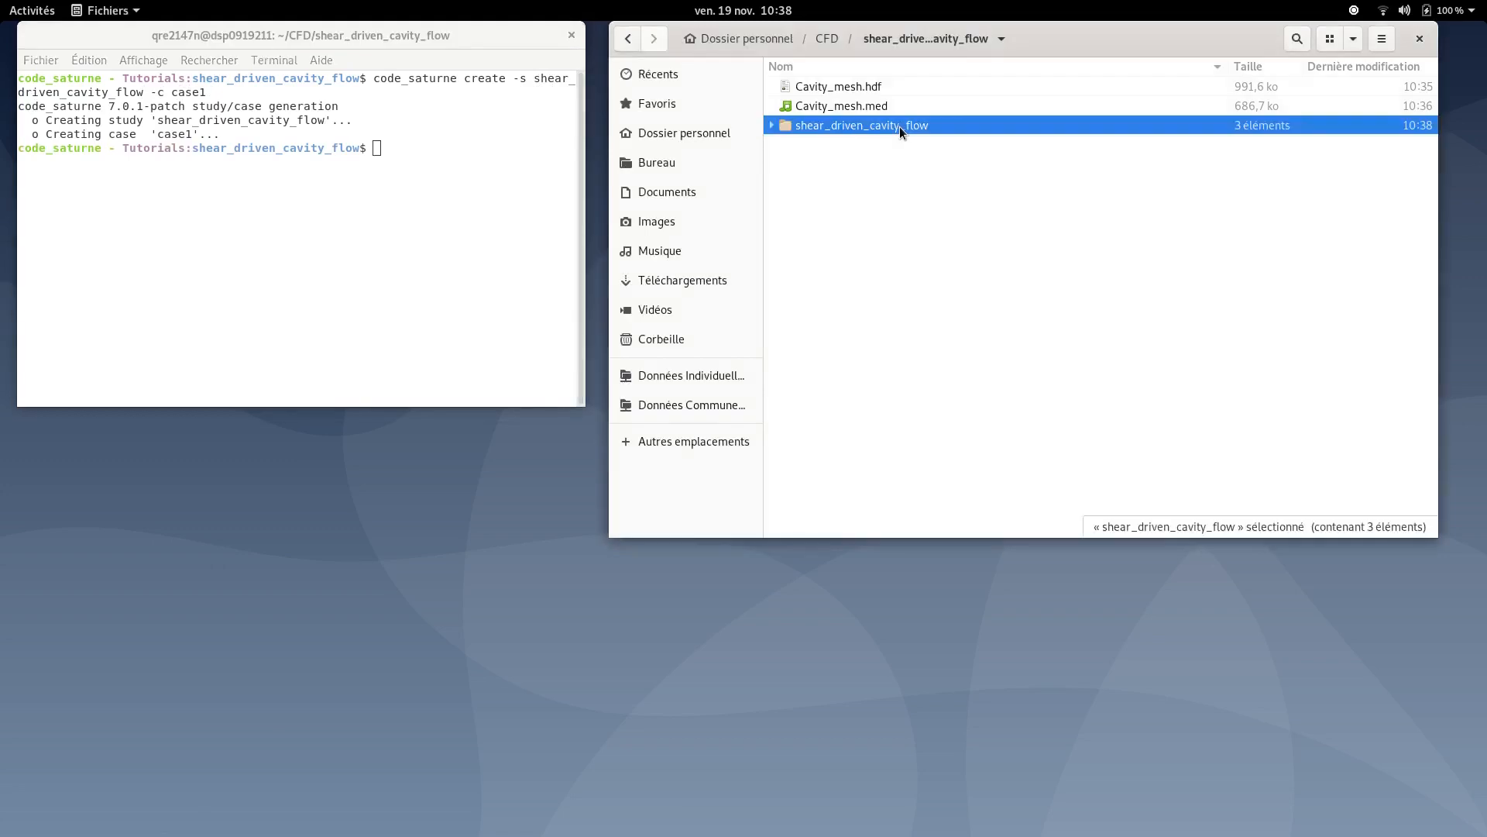
left_click(773, 125)
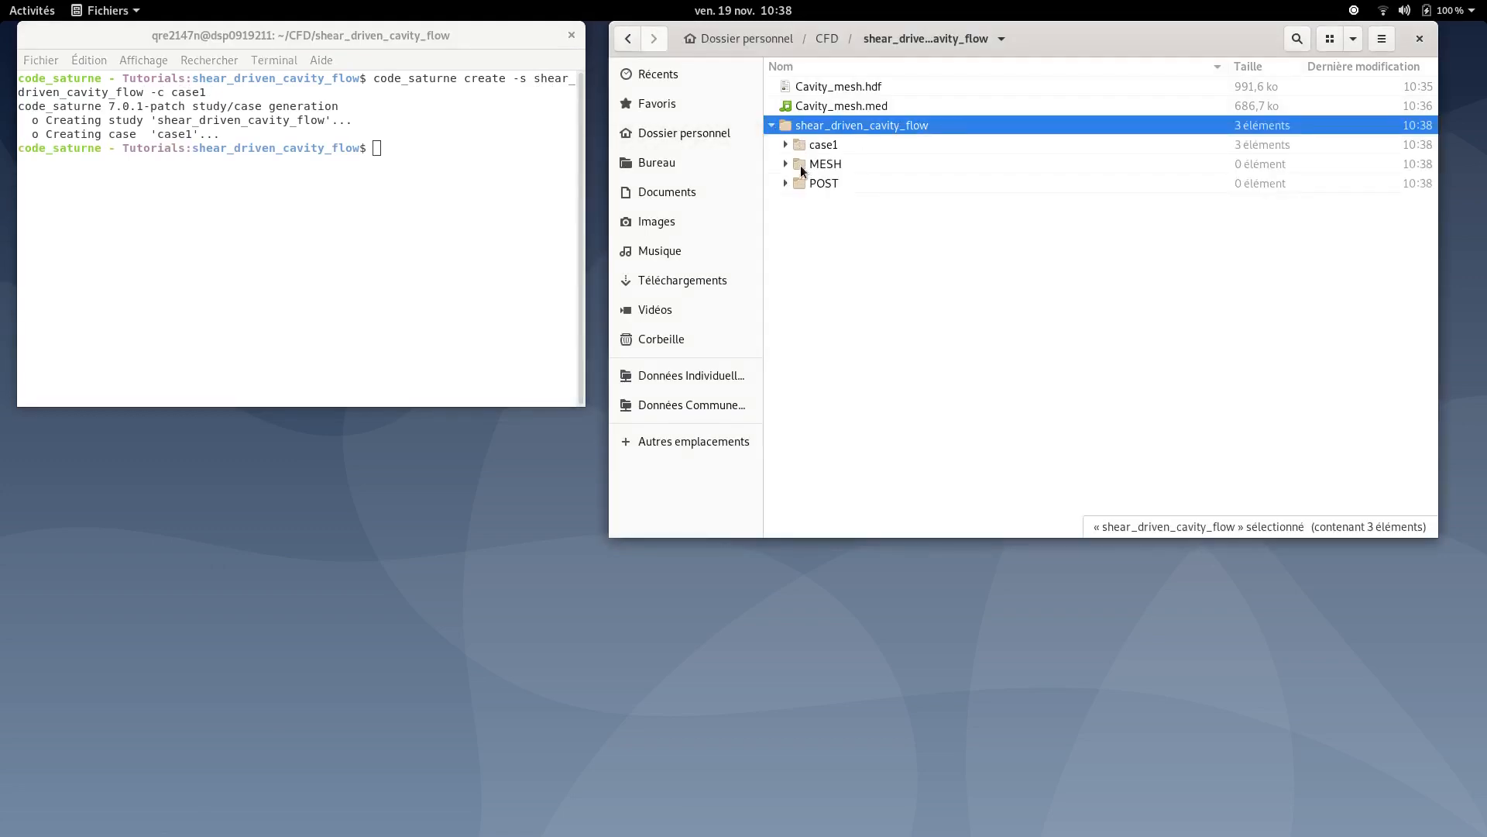
- Copy Cavity_mesh.med into the study's MESH folder
left_click(824, 105)
right_click(826, 111)
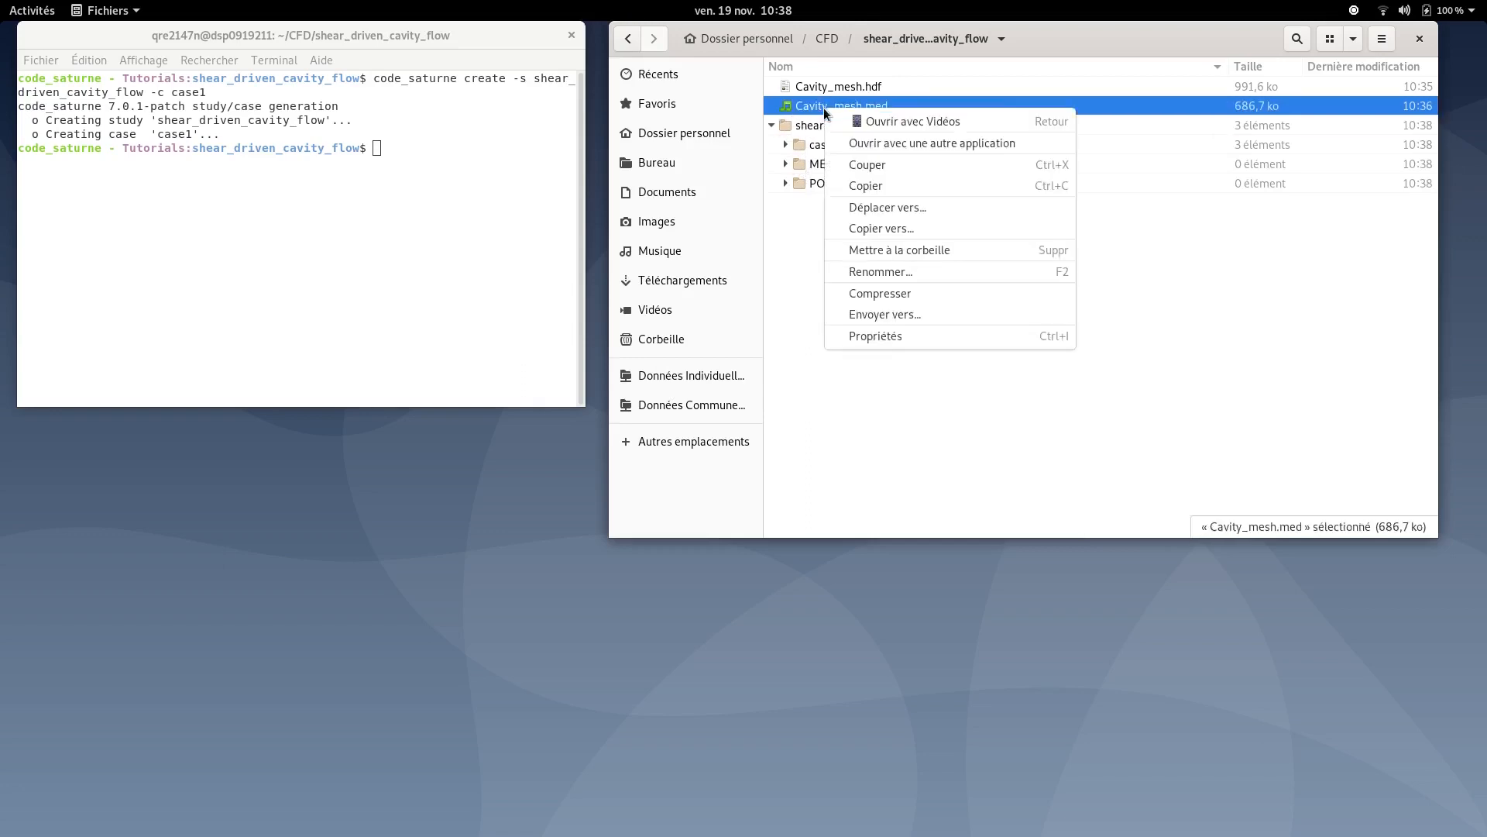
left_click(876, 182)
right_click(808, 162)
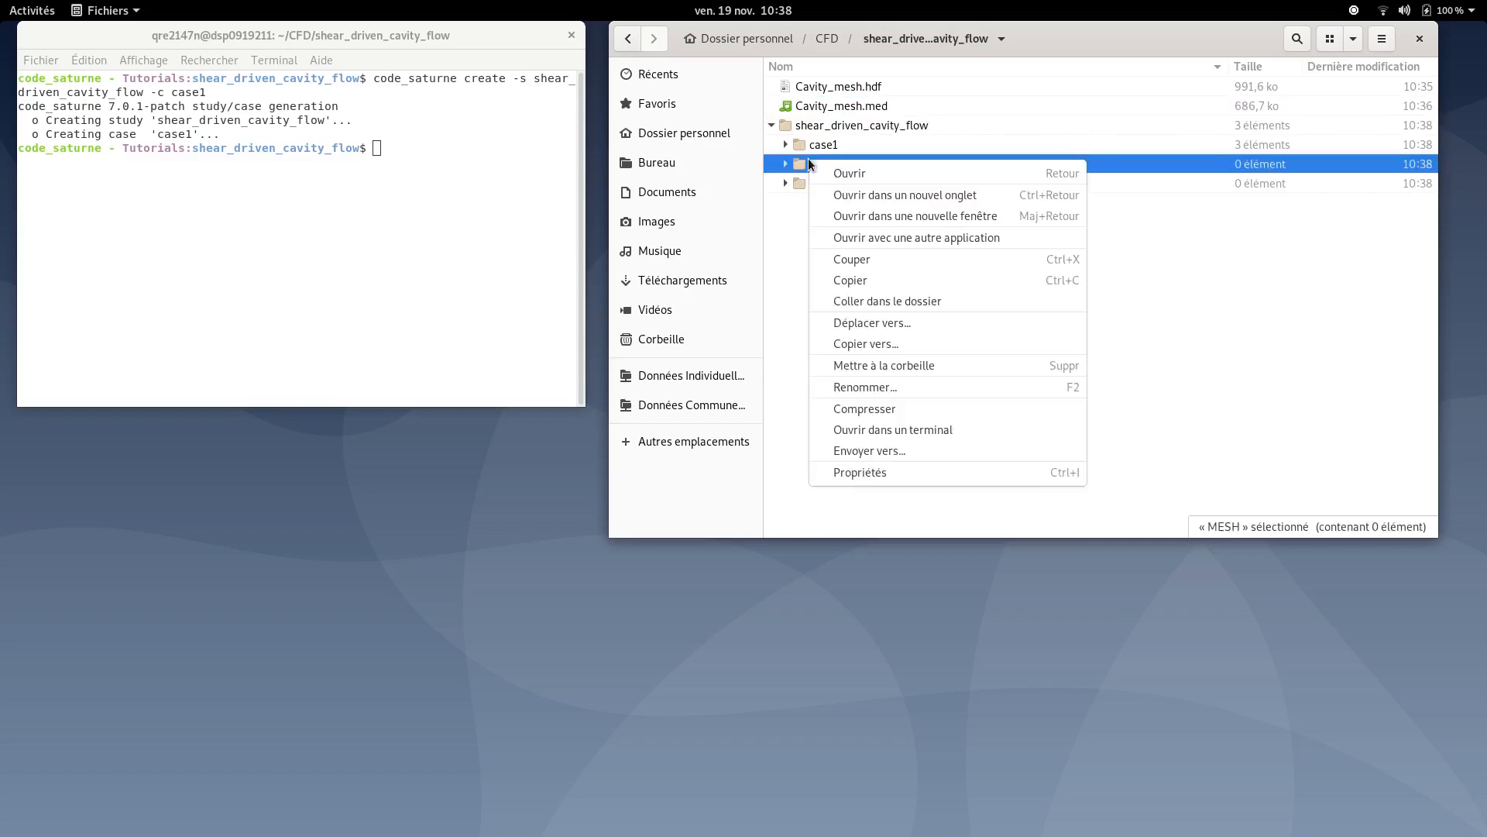
left_click(886, 301)
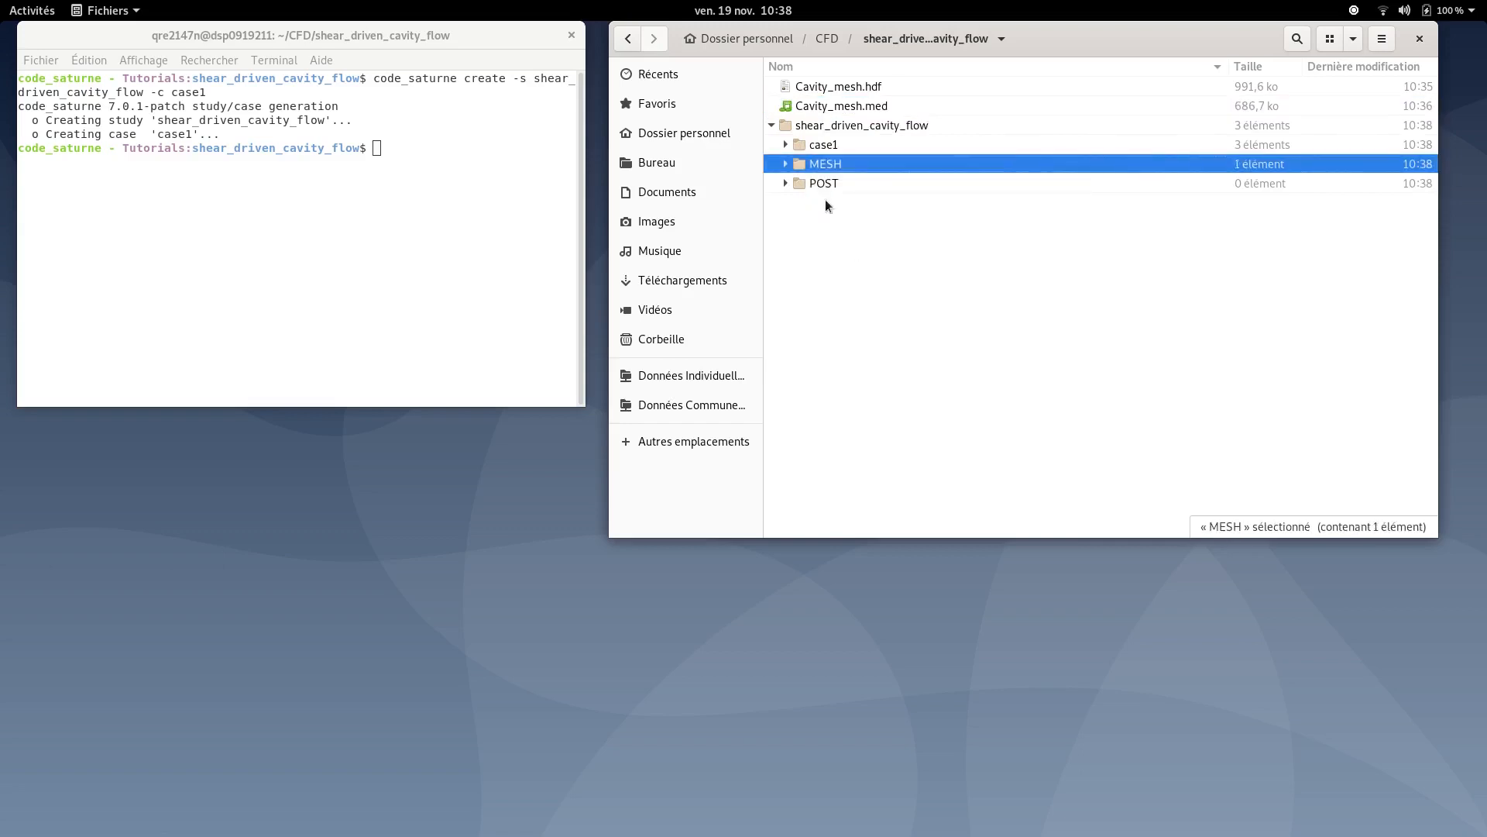
- Browse the MESH, case1, DATA, RESU and SRC folders of the new study
left_click(788, 164)
left_click(789, 164)
left_click(787, 145)
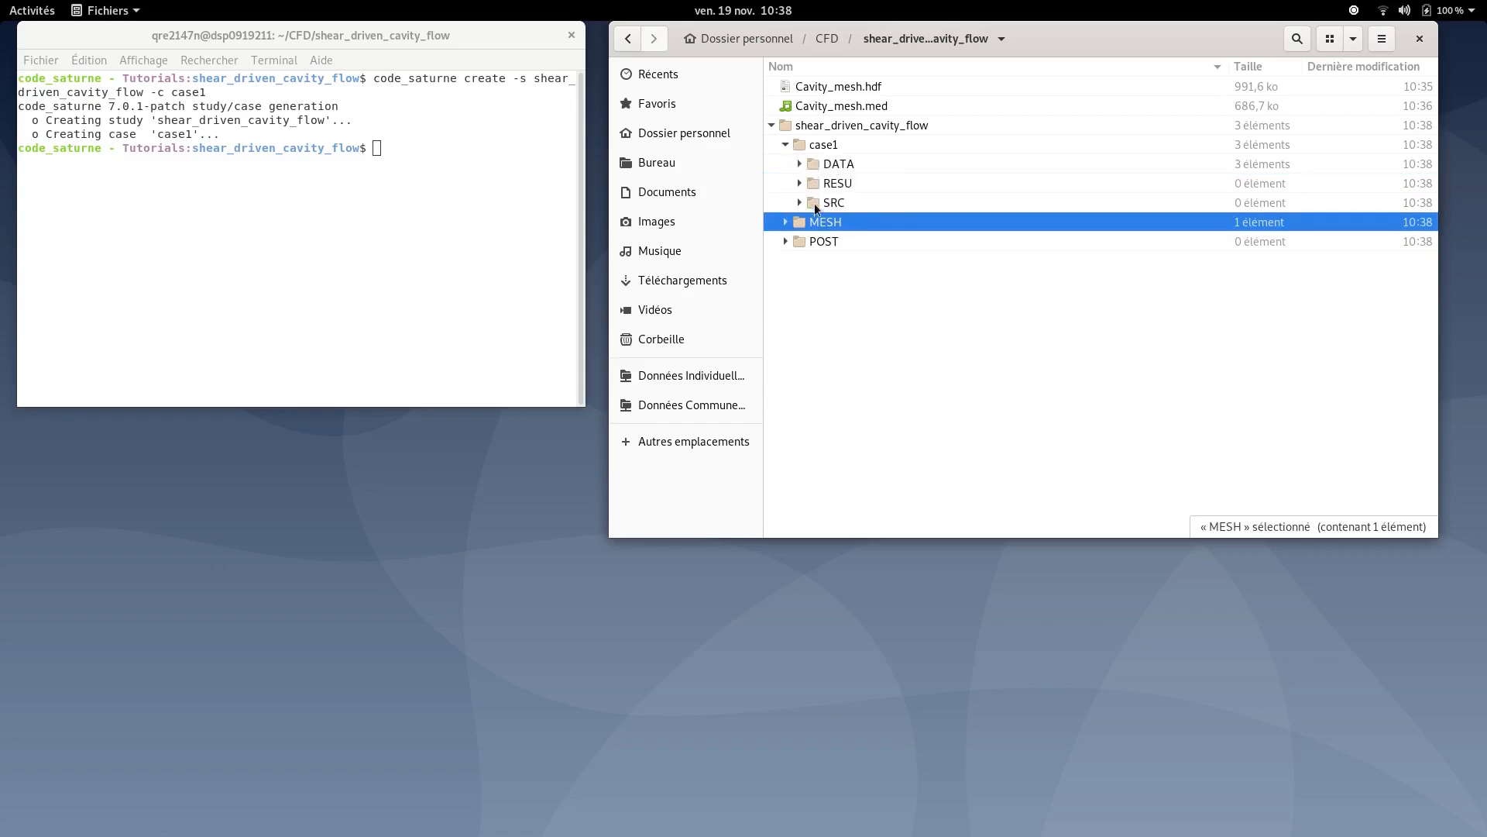
left_click(799, 164)
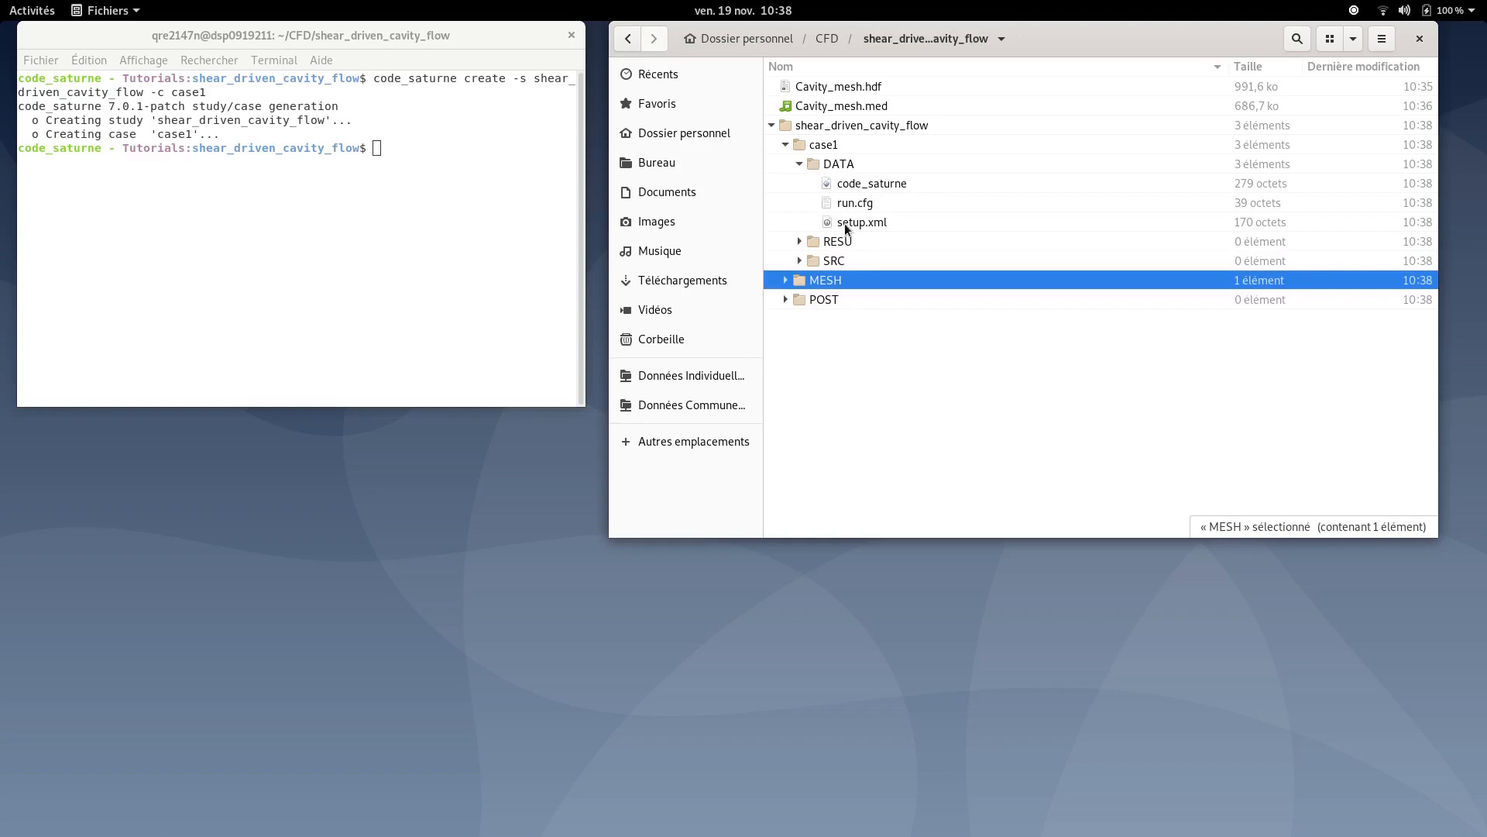
left_click(798, 171)
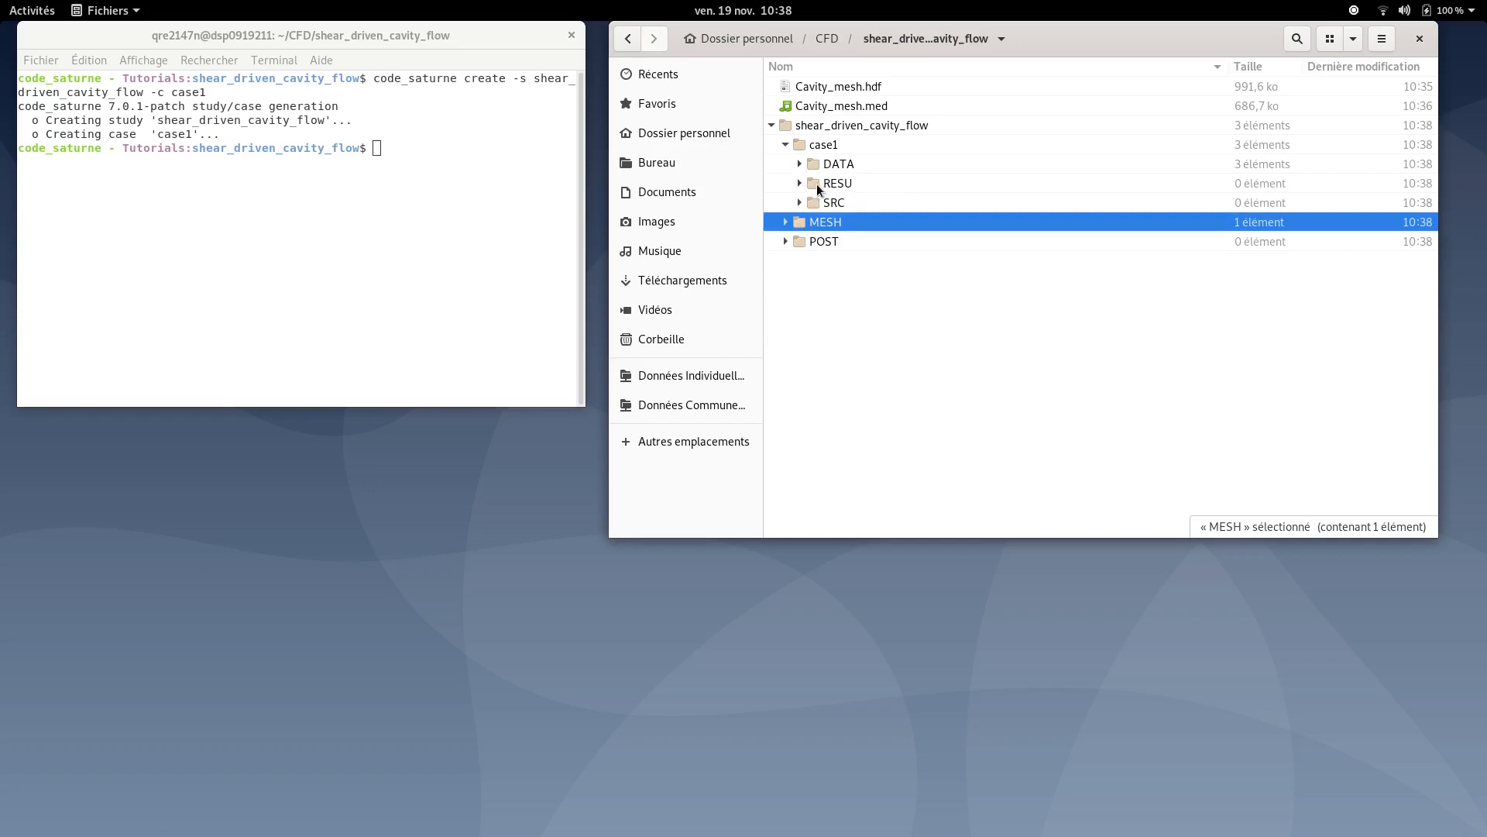
left_click(817, 186)
left_click(800, 184)
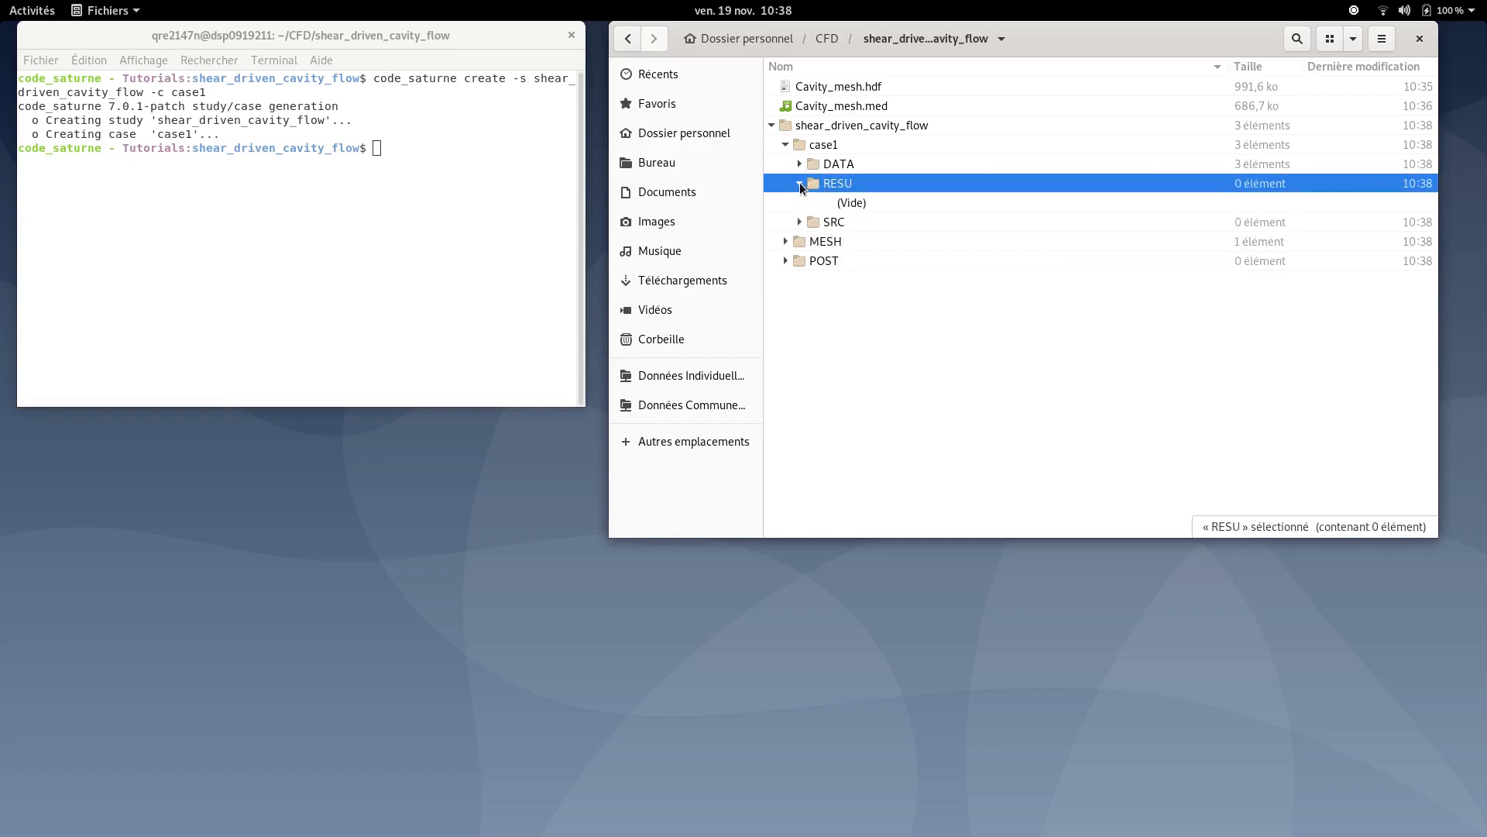
left_click(801, 185)
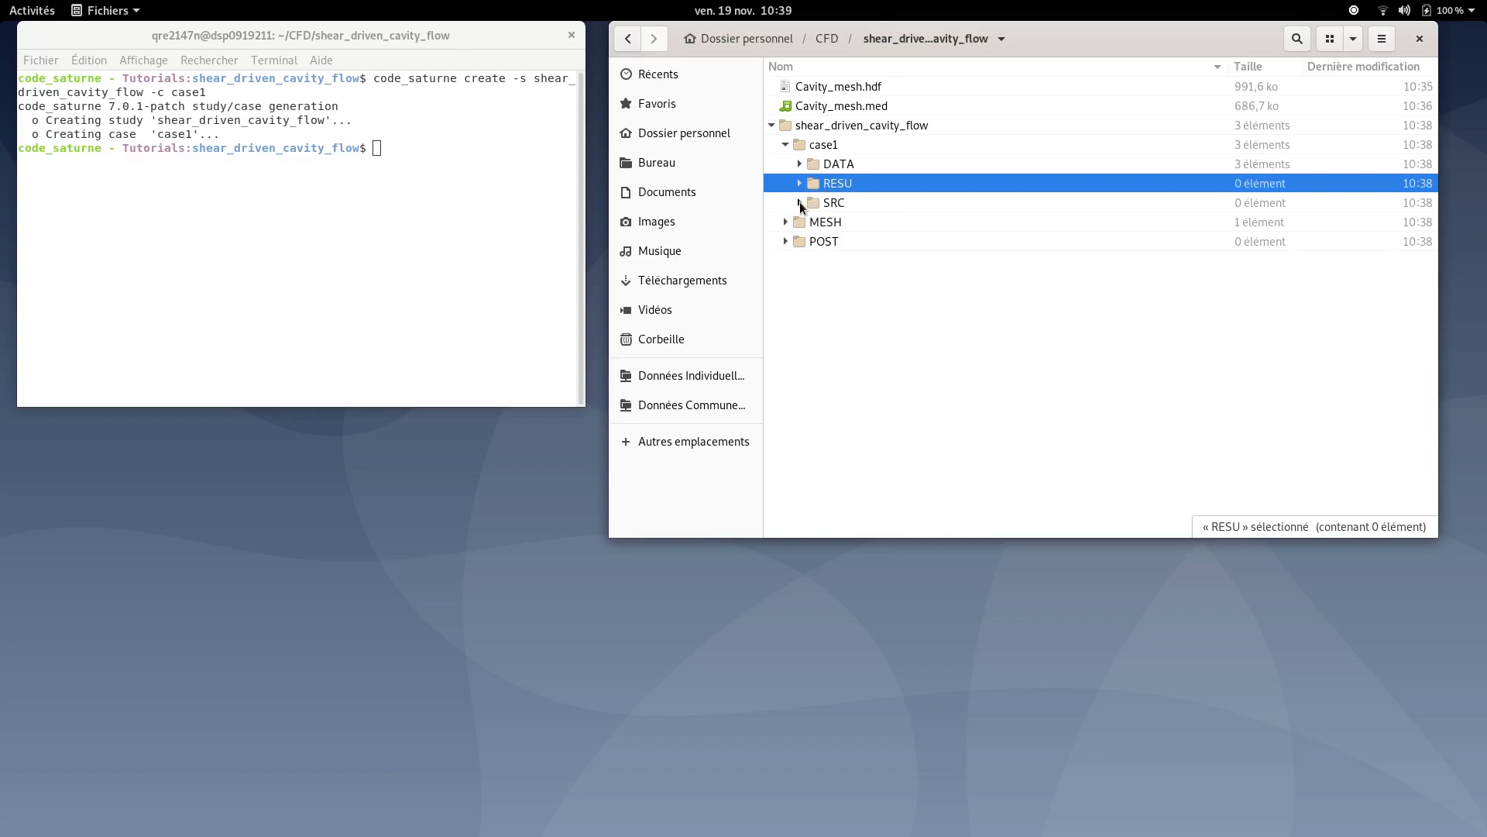
left_click(799, 203)
left_click(799, 203)
left_click(786, 147)
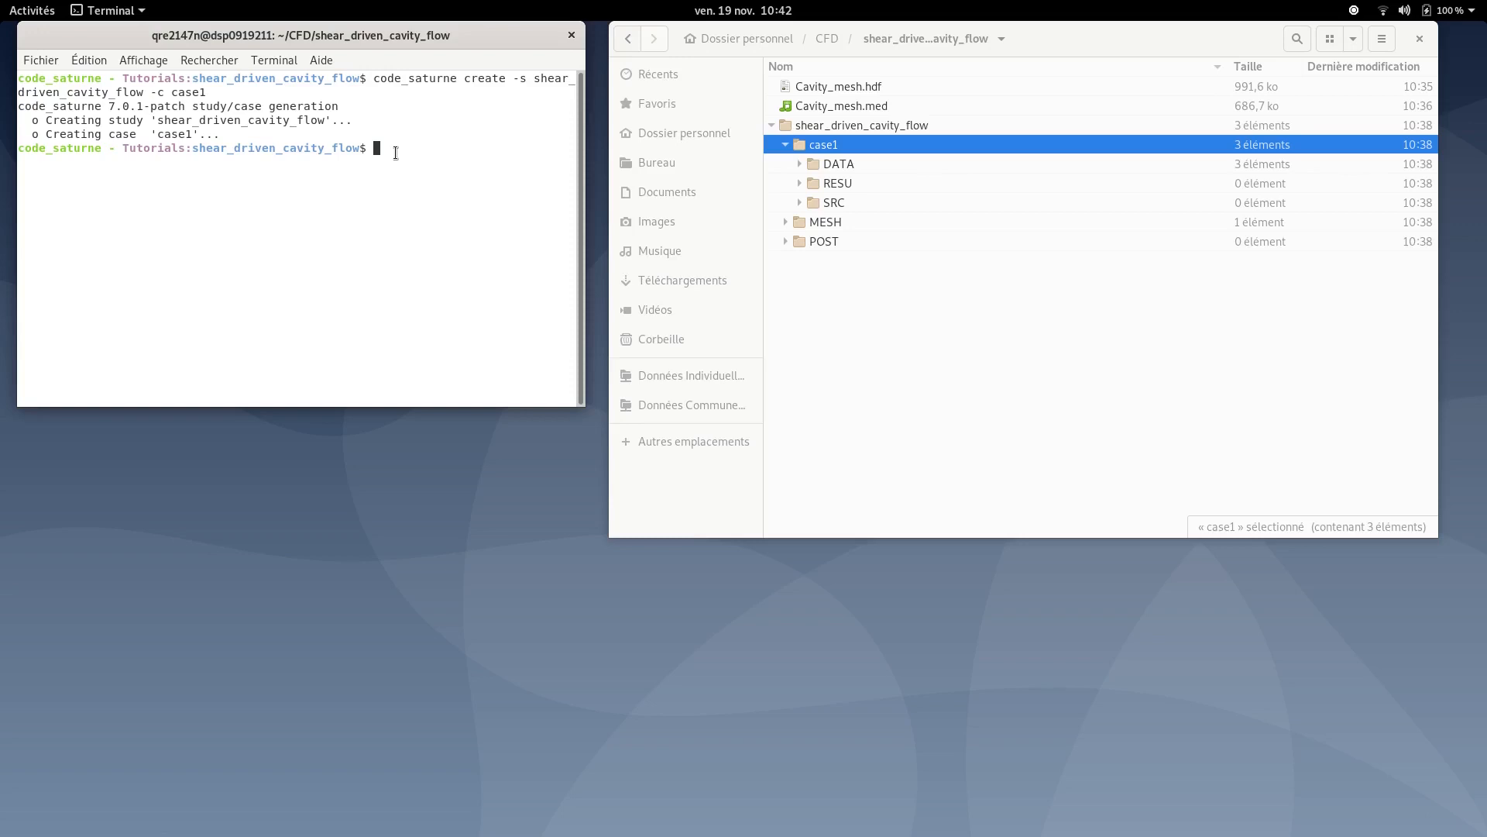
- Change the terminal directory to shear_driven_cavity_flow/case1/DATA
type("cd sh")
key("Tab")
type("DATA")
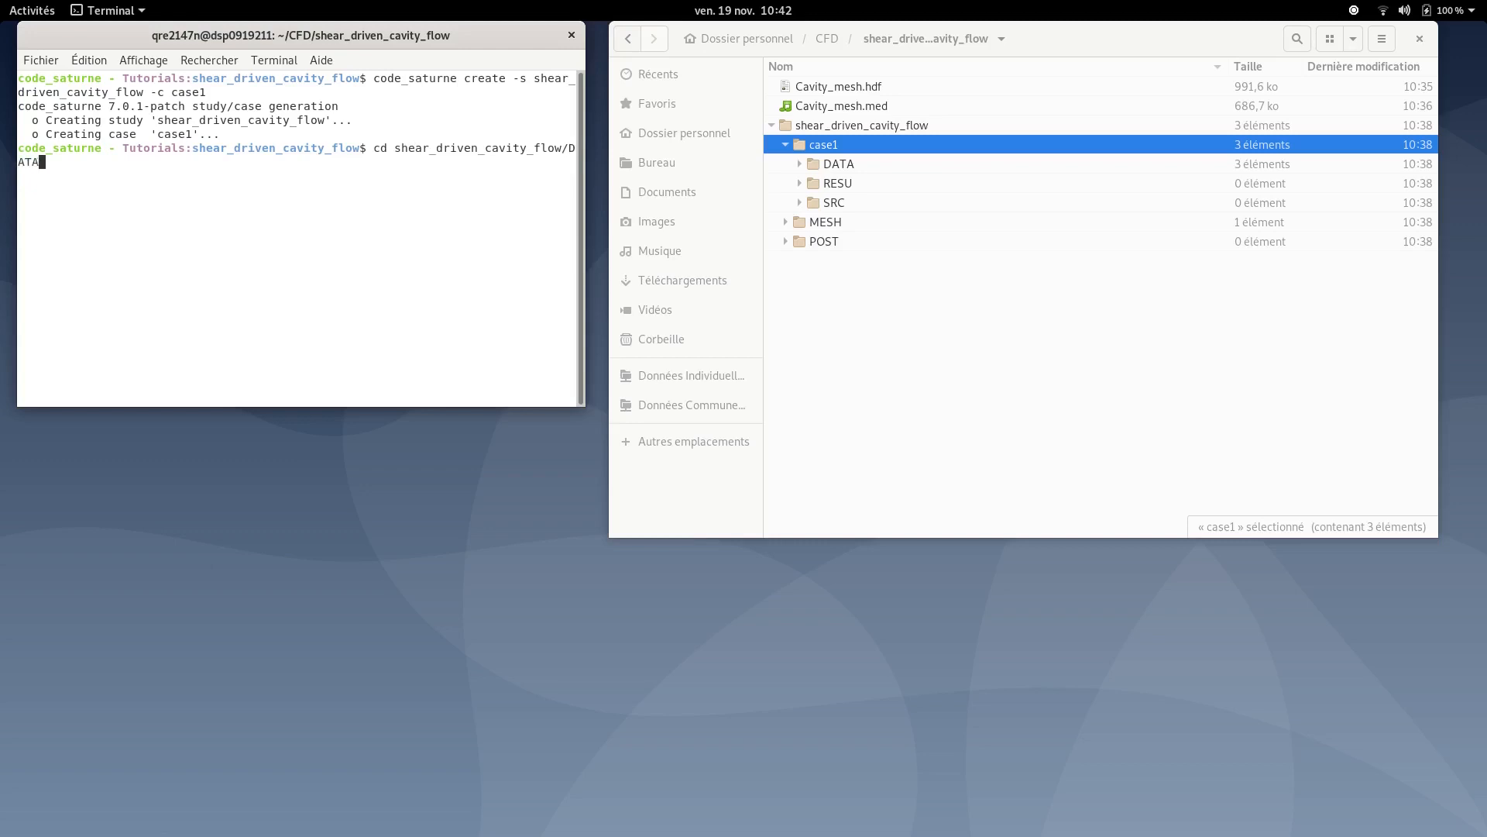
key("BackSpace")
key("BackSpace")
key("BackSpace")
key("BackSpace")
type("case")
key("Tab")
type("D")
key("Tab")
key("Return")
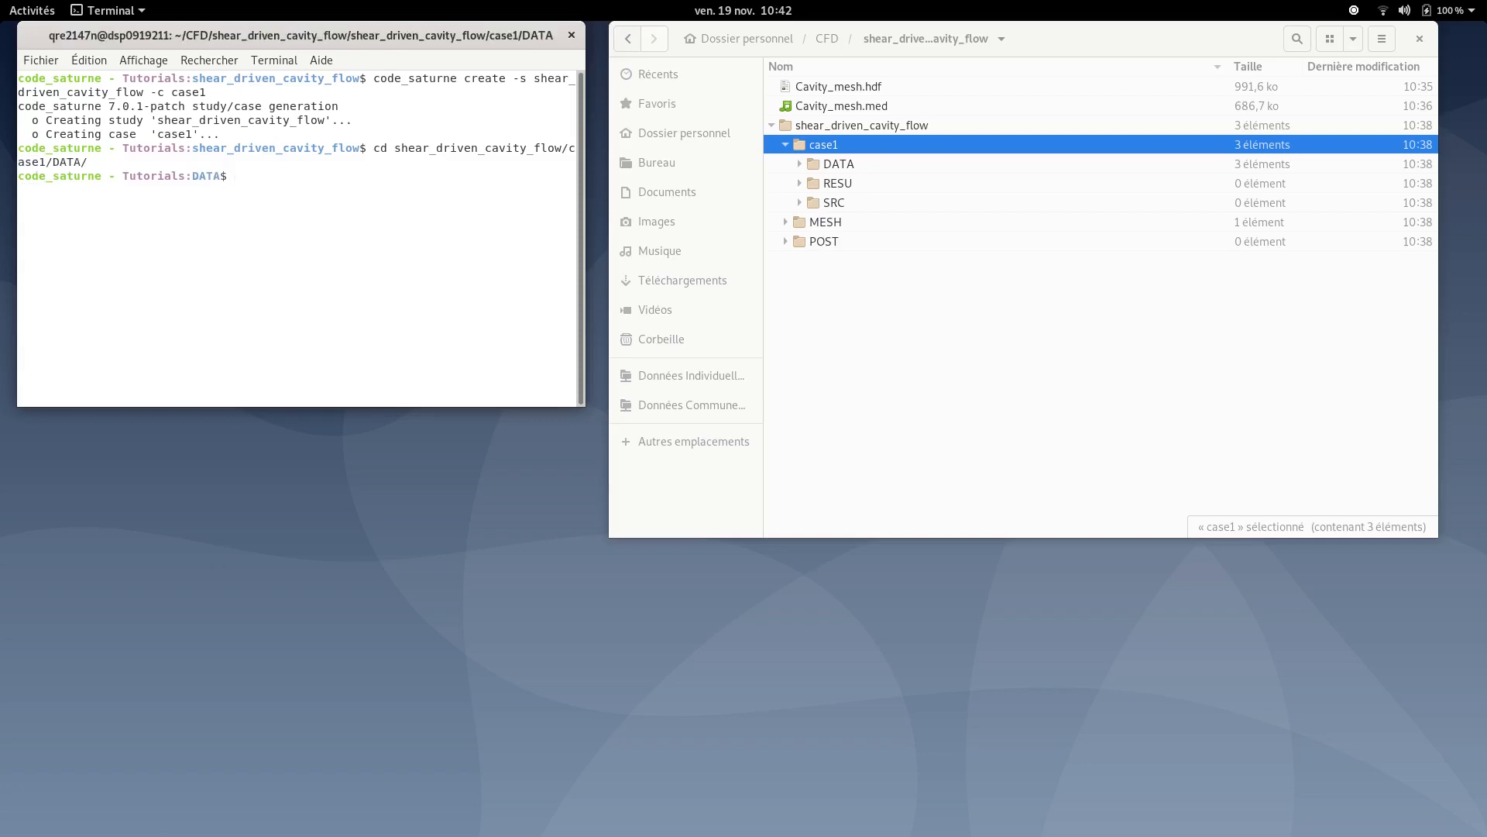
- Launch the code_saturne GUI in the background from the DATA folder
type("./code")
key("Tab")
type("&")
key("Return")
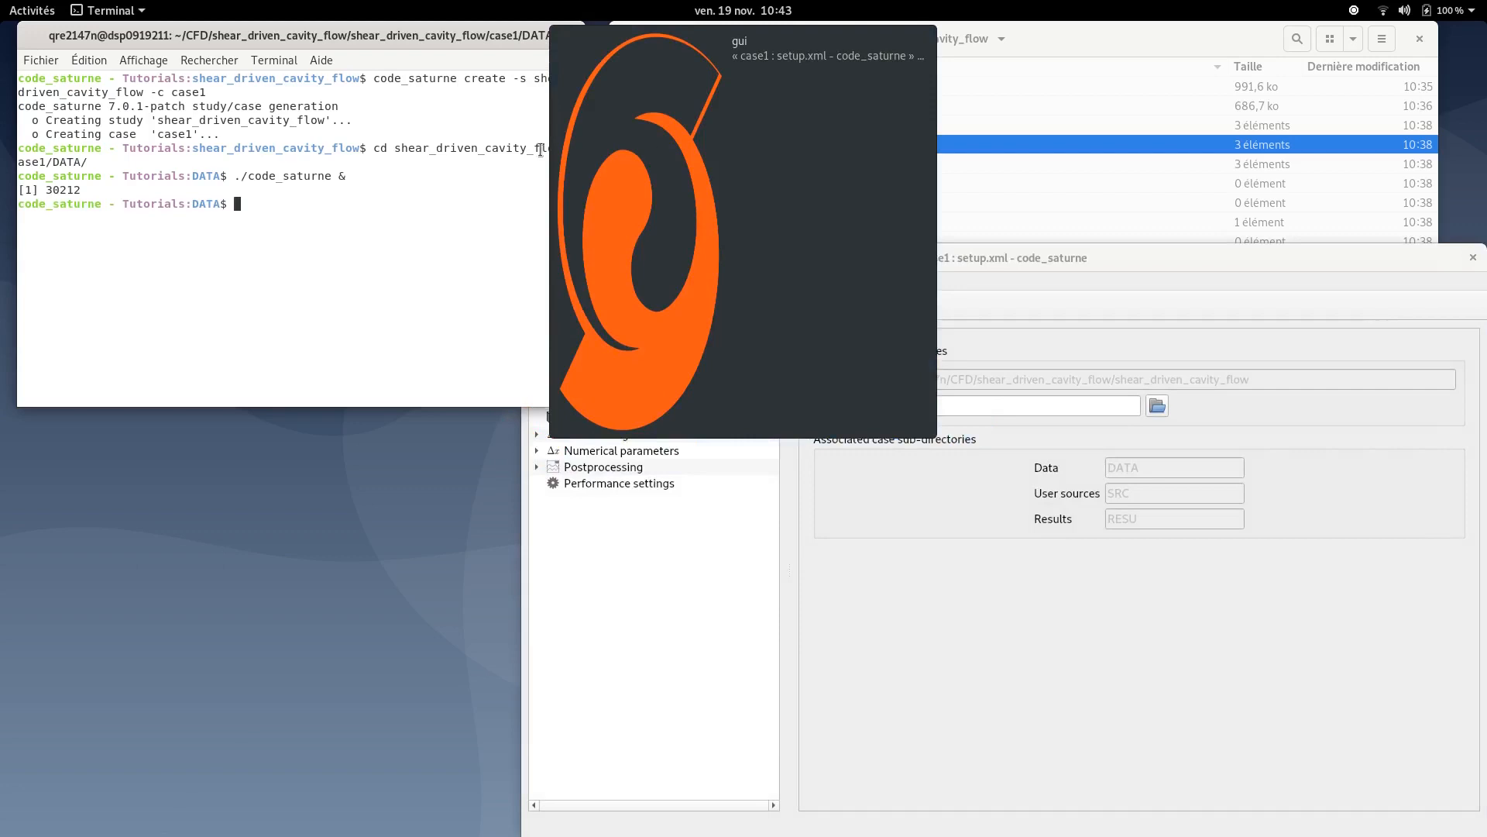
- Save the case setup in the code_saturne GUI
left_click_drag(1041, 259, 735, 120)
left_click_drag(423, 26, 795, 204)
left_click_drag(1059, 43, 728, 132)
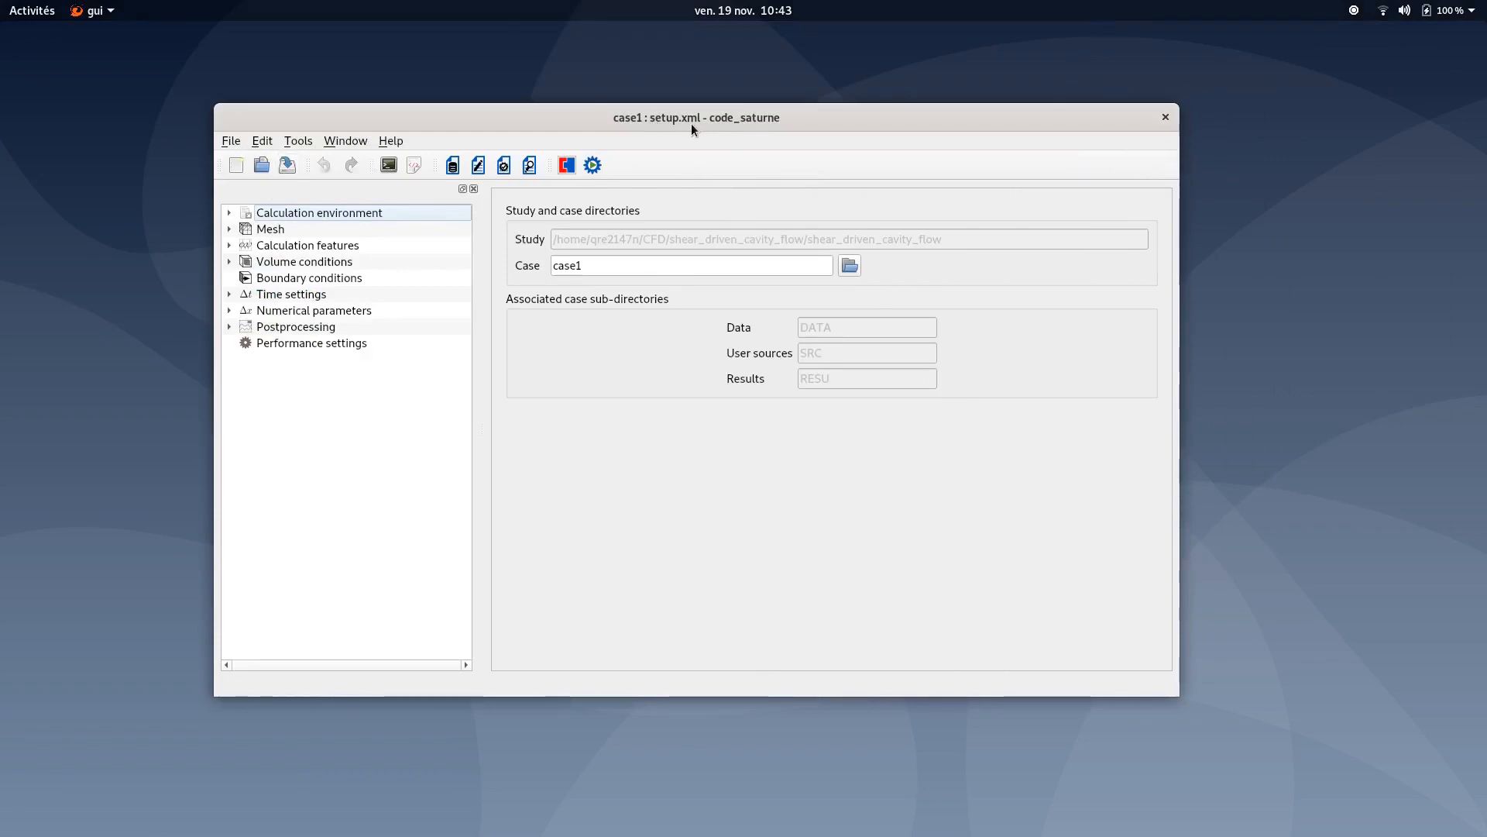
left_click(289, 165)
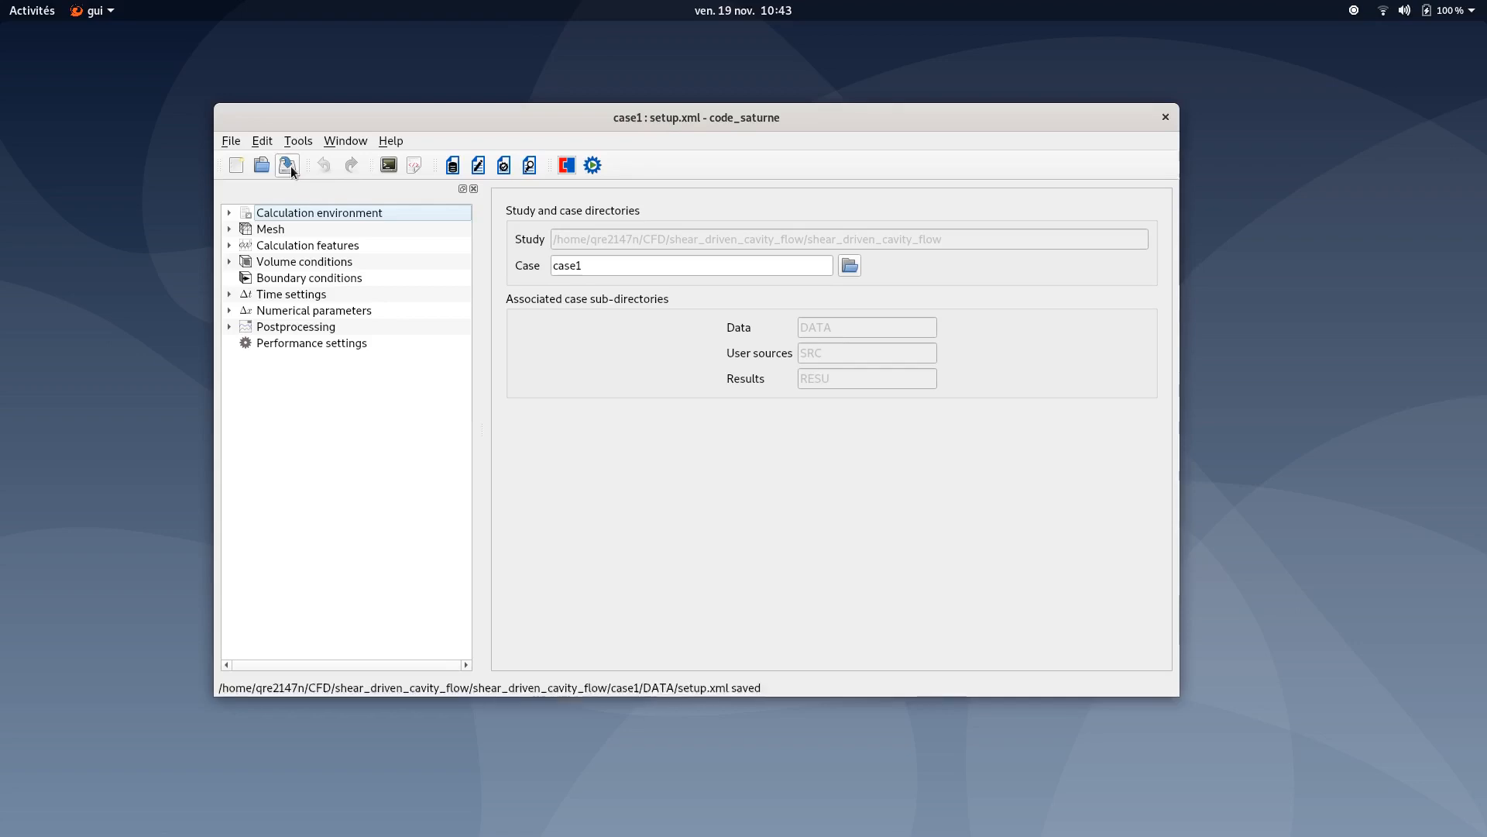
- Add the mesh file Cavity_mesh.med from the MESH folder to the list of meshes to import
left_click(270, 231)
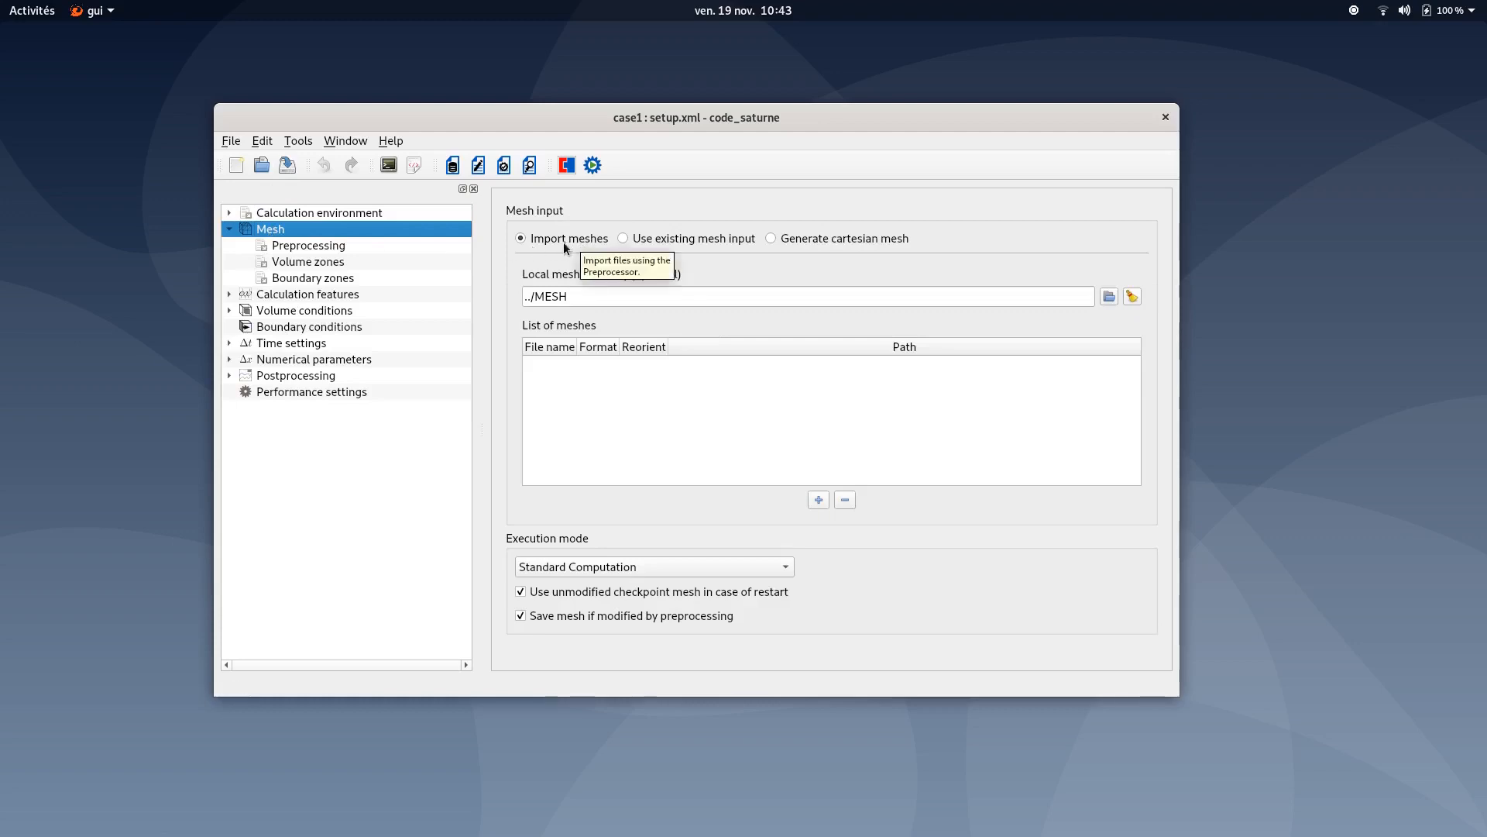
left_click(818, 500)
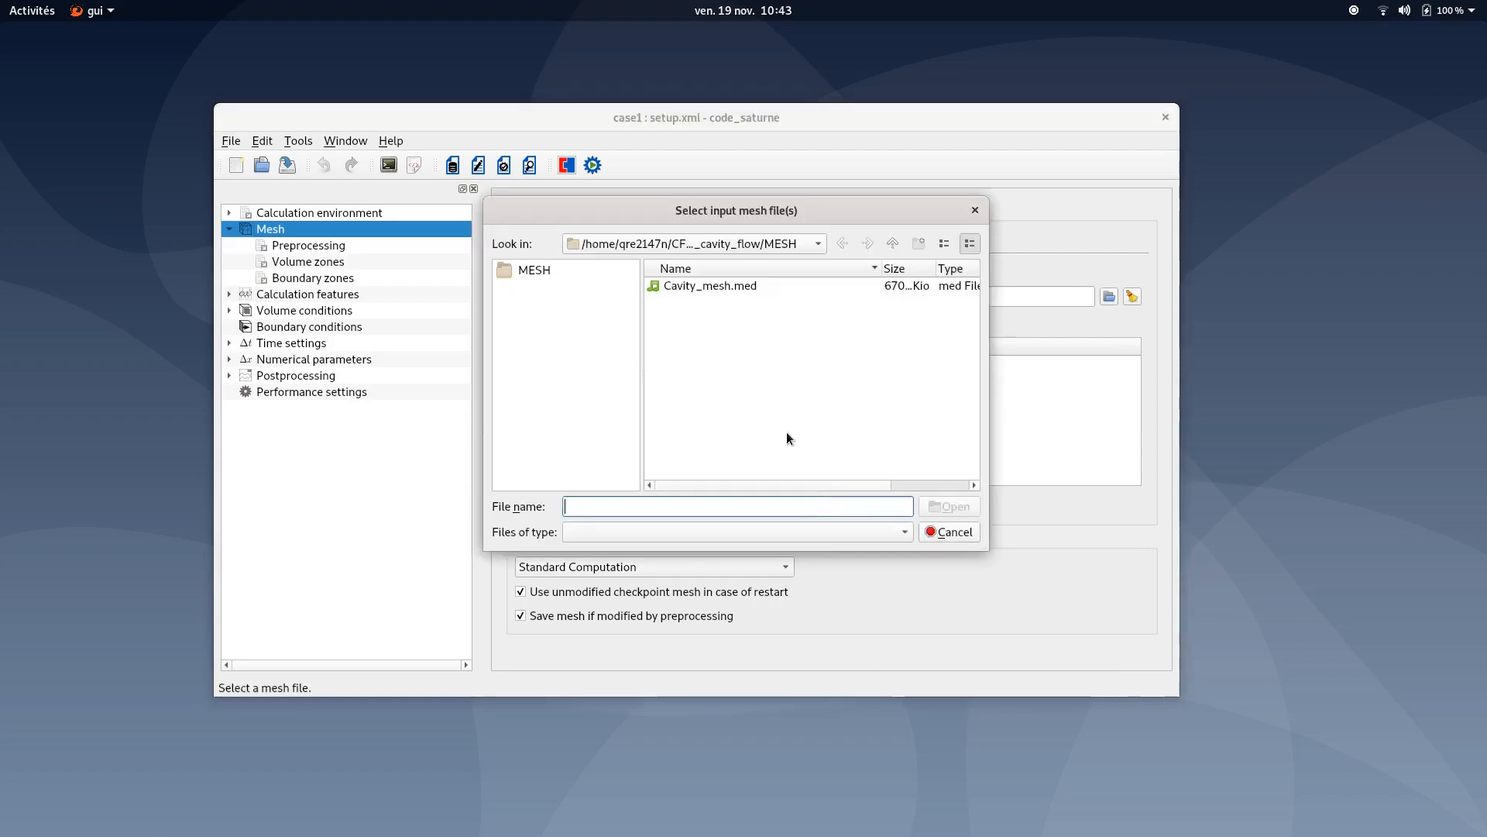
double_click(683, 285)
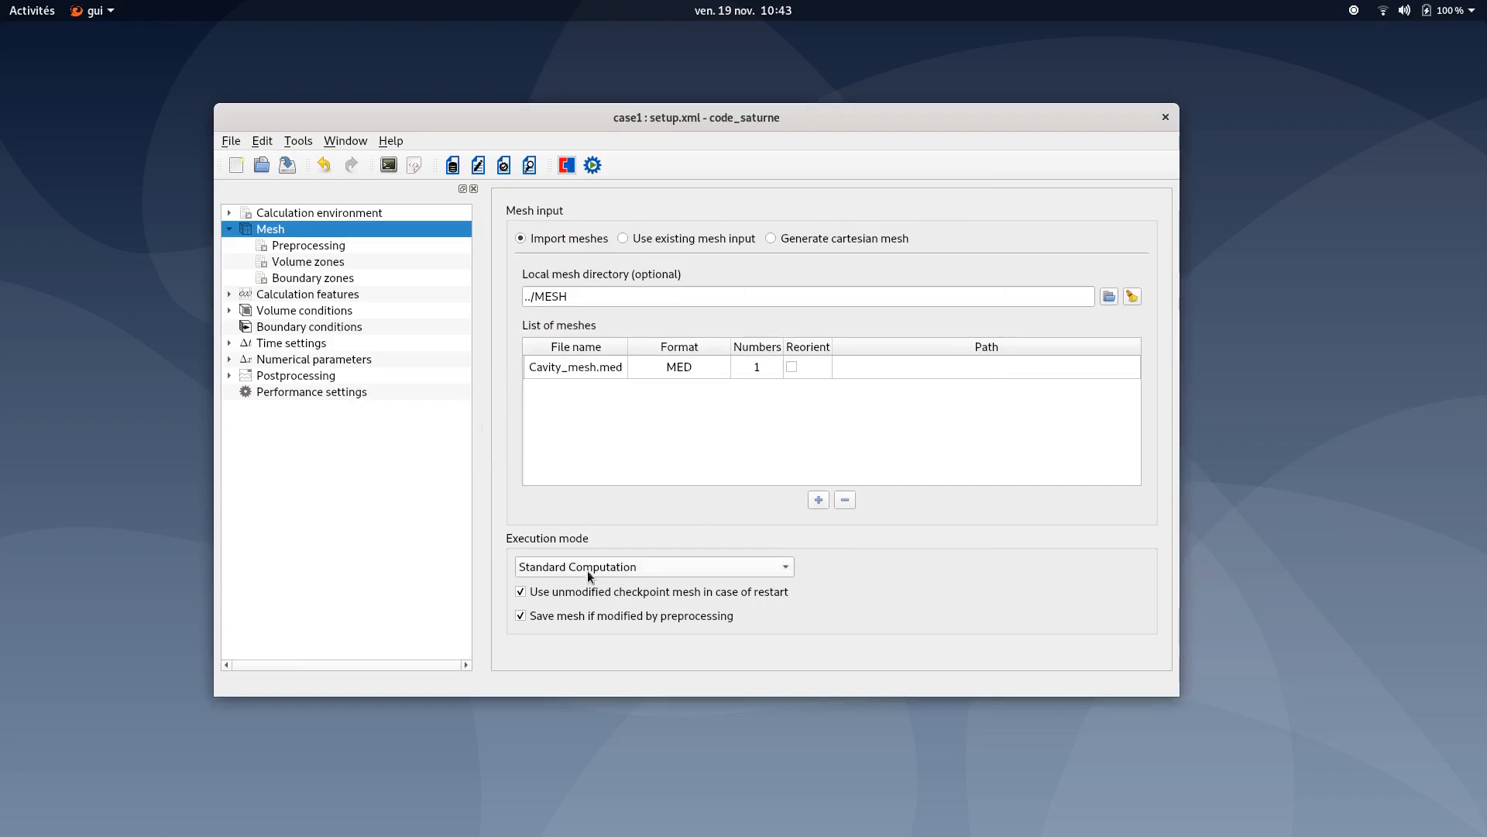
- Set the execution mode to Mesh preprocessing only, save the case and run the preprocessing calculation
left_click(564, 568)
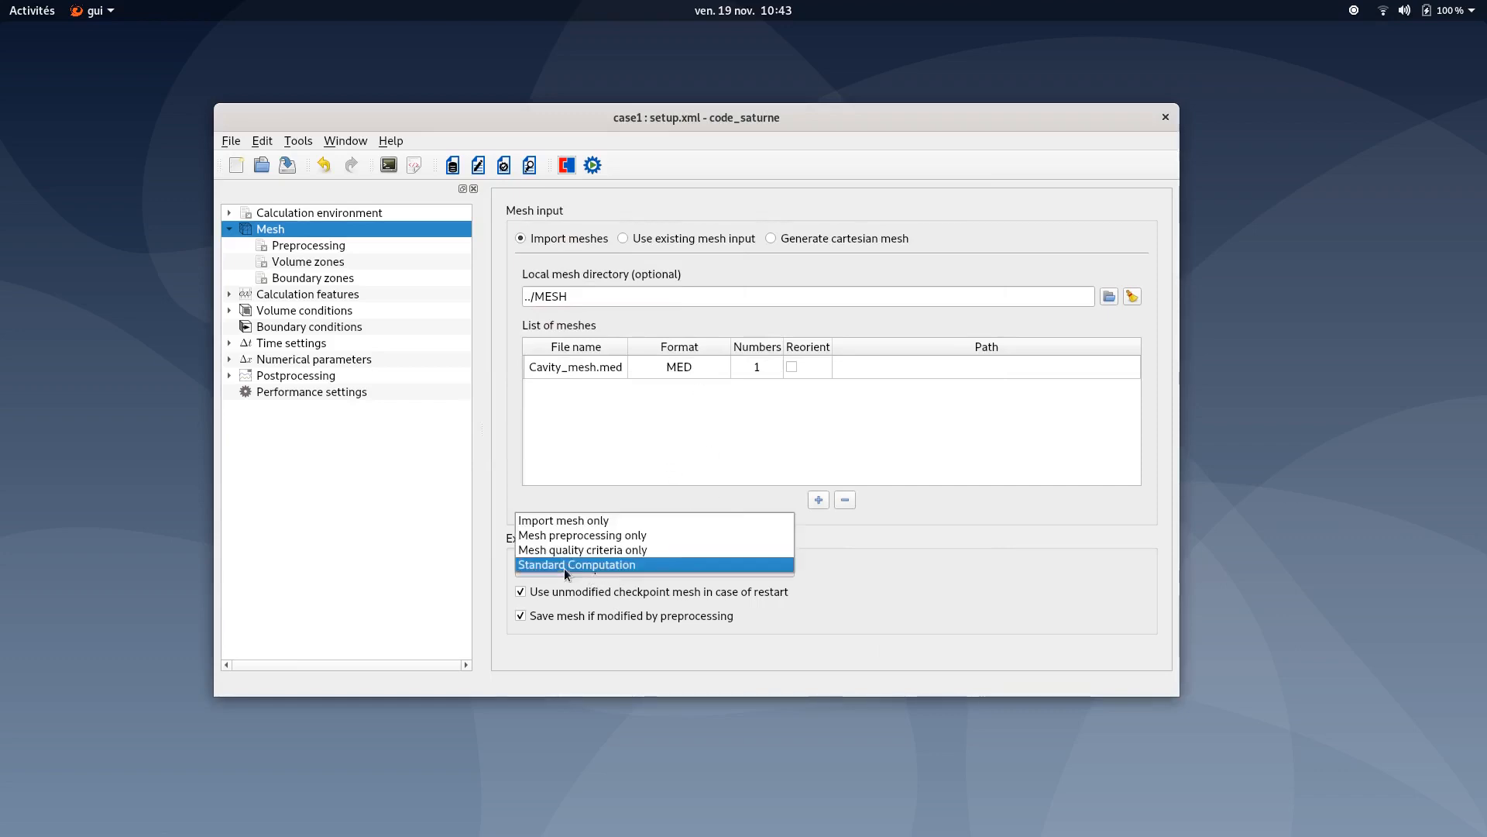
left_click(643, 536)
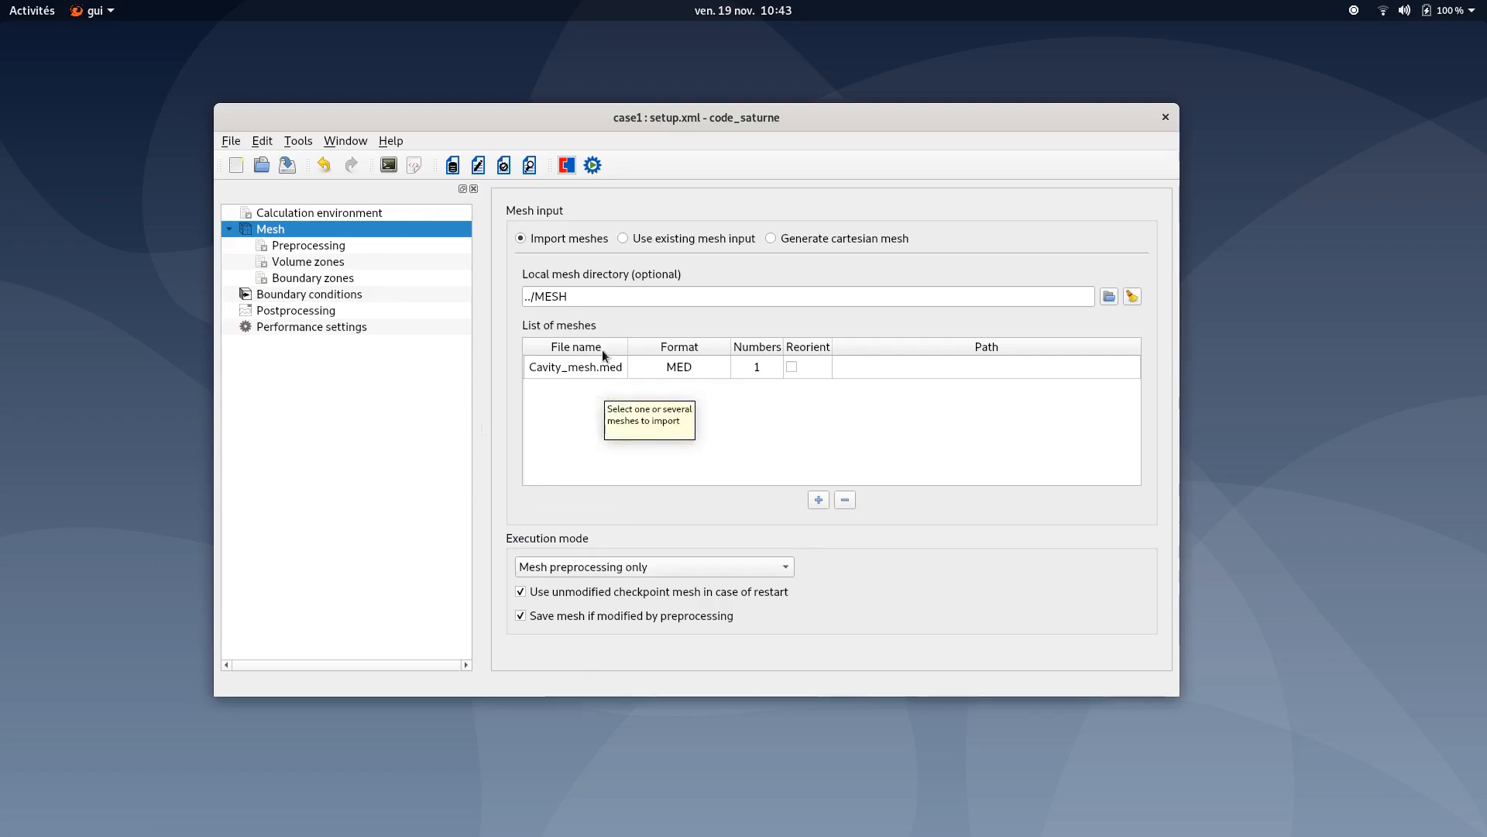
left_click(593, 164)
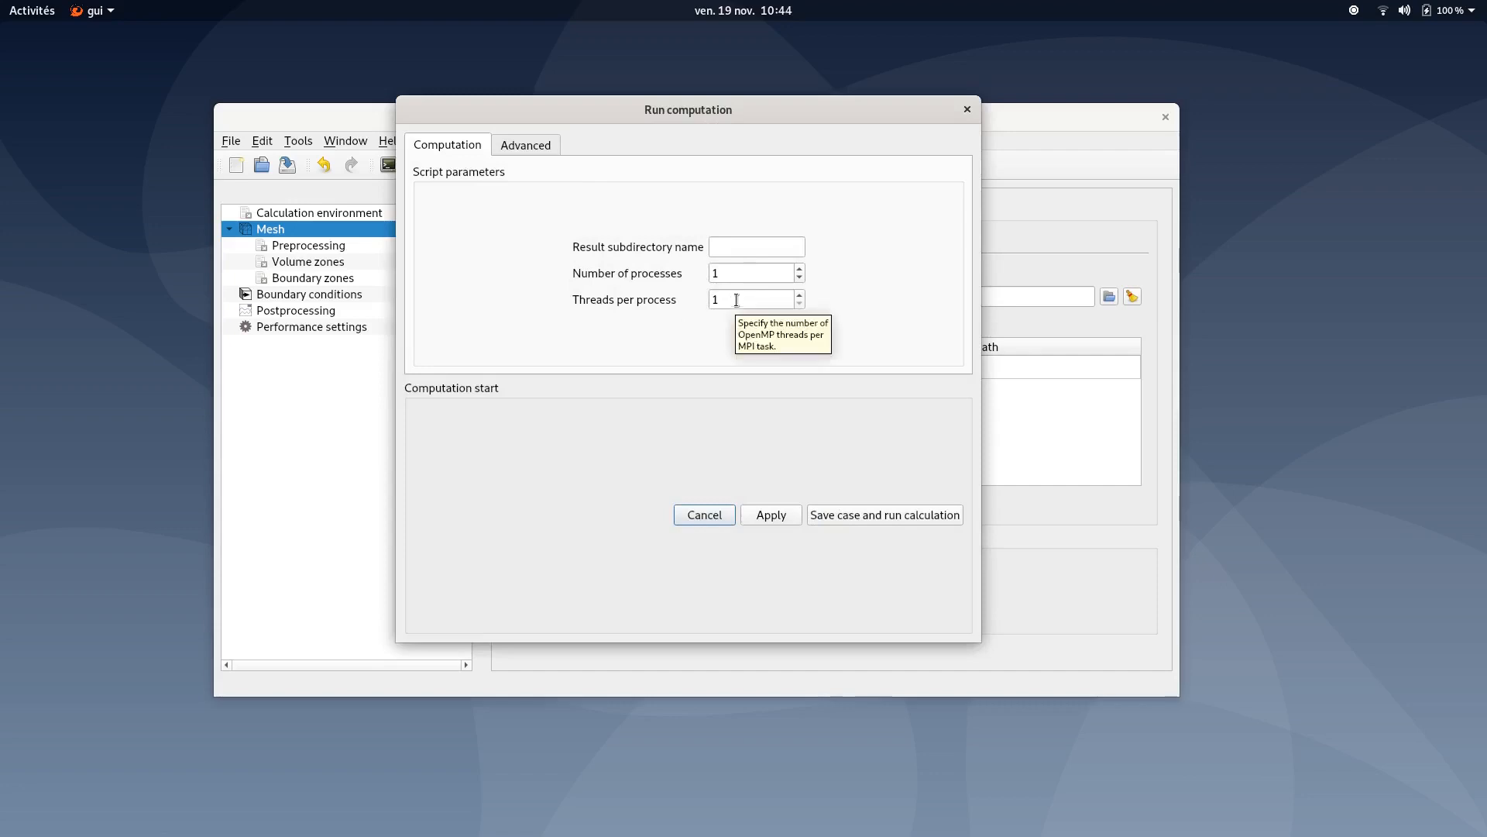
left_click(839, 514)
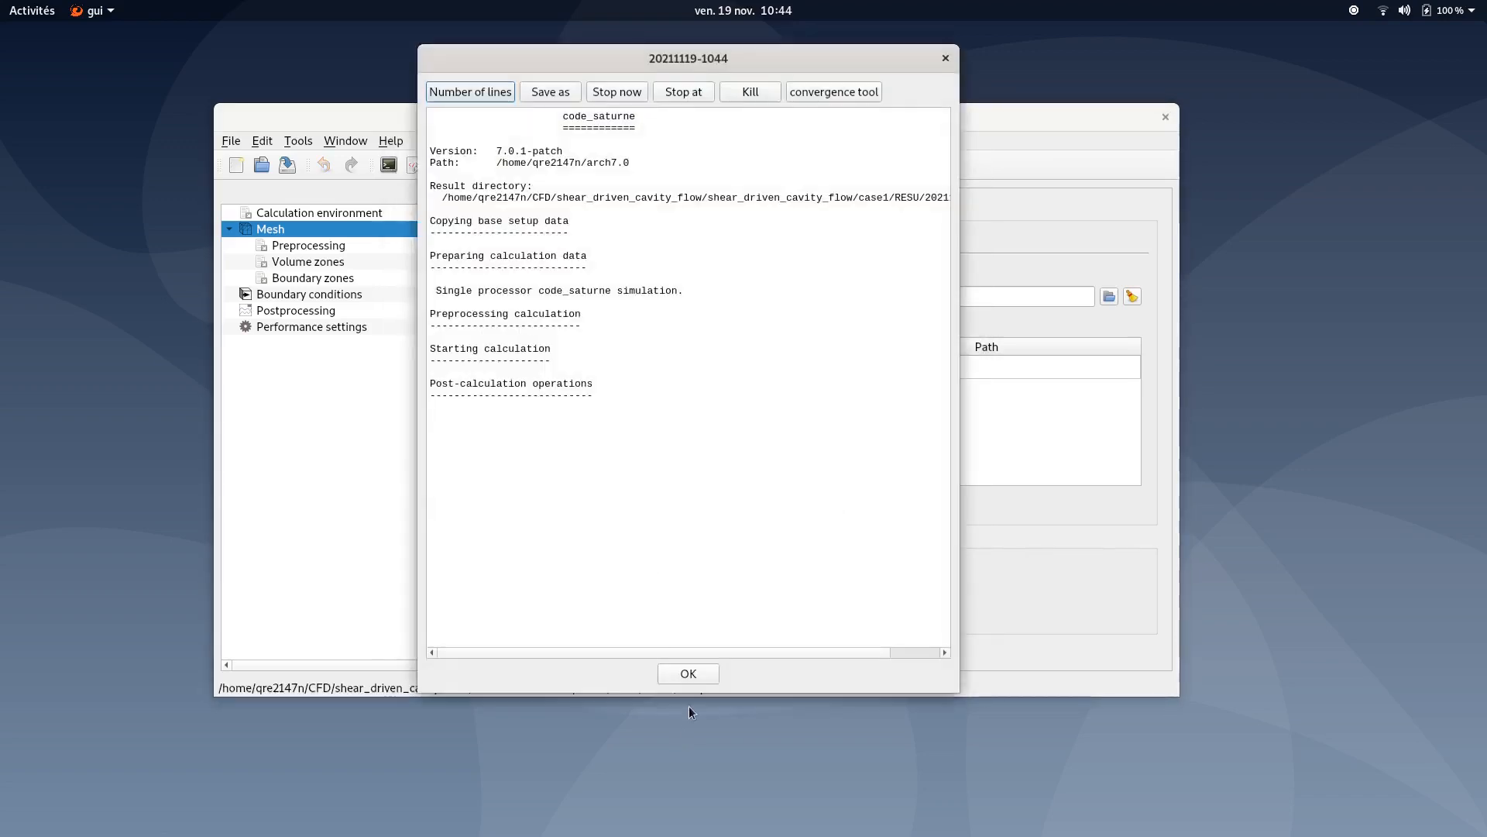
left_click(690, 674)
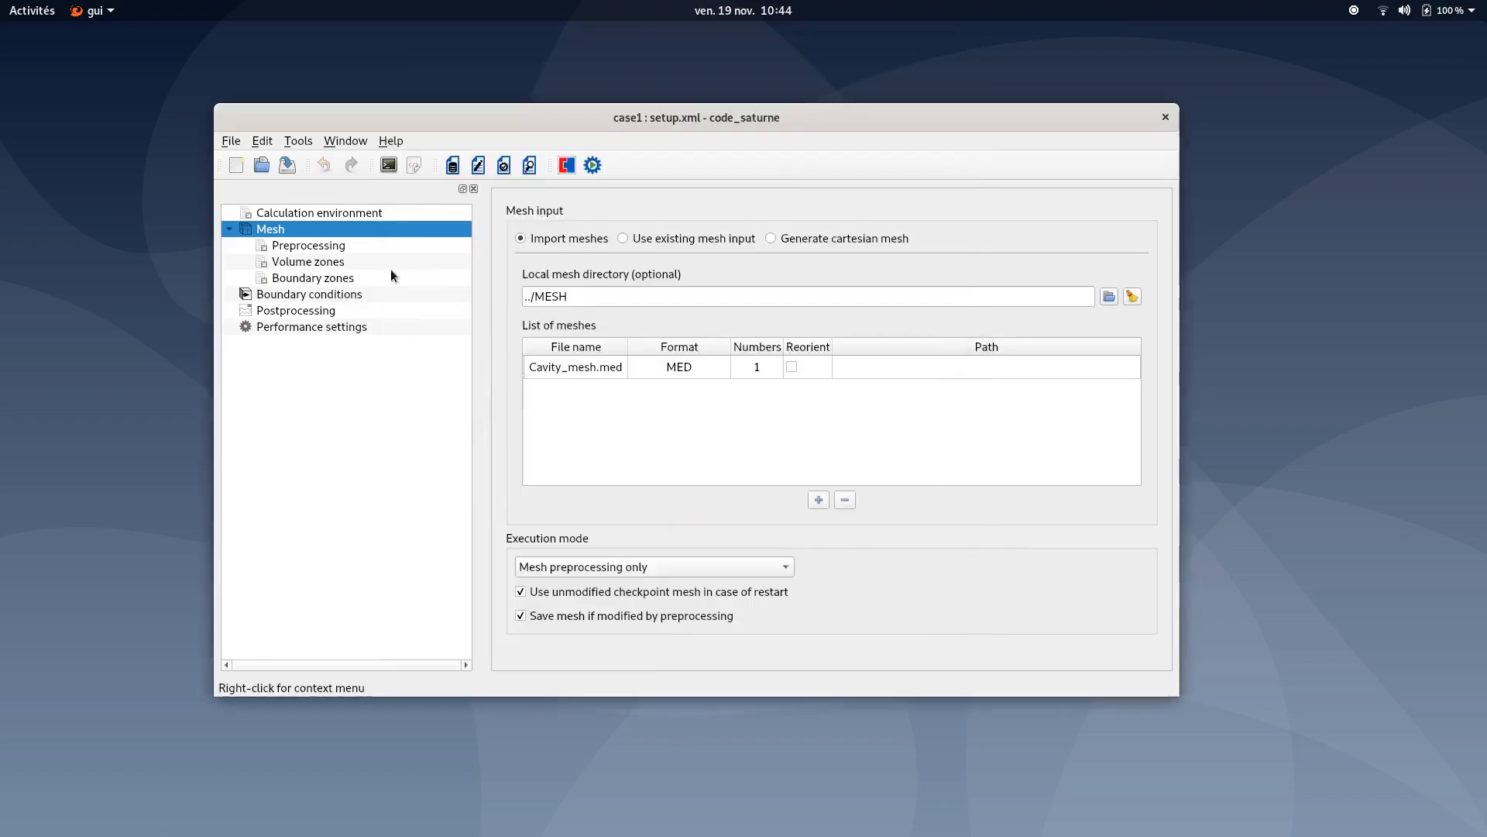
- Switch the execution mode back to Standard Computation
left_click(550, 566)
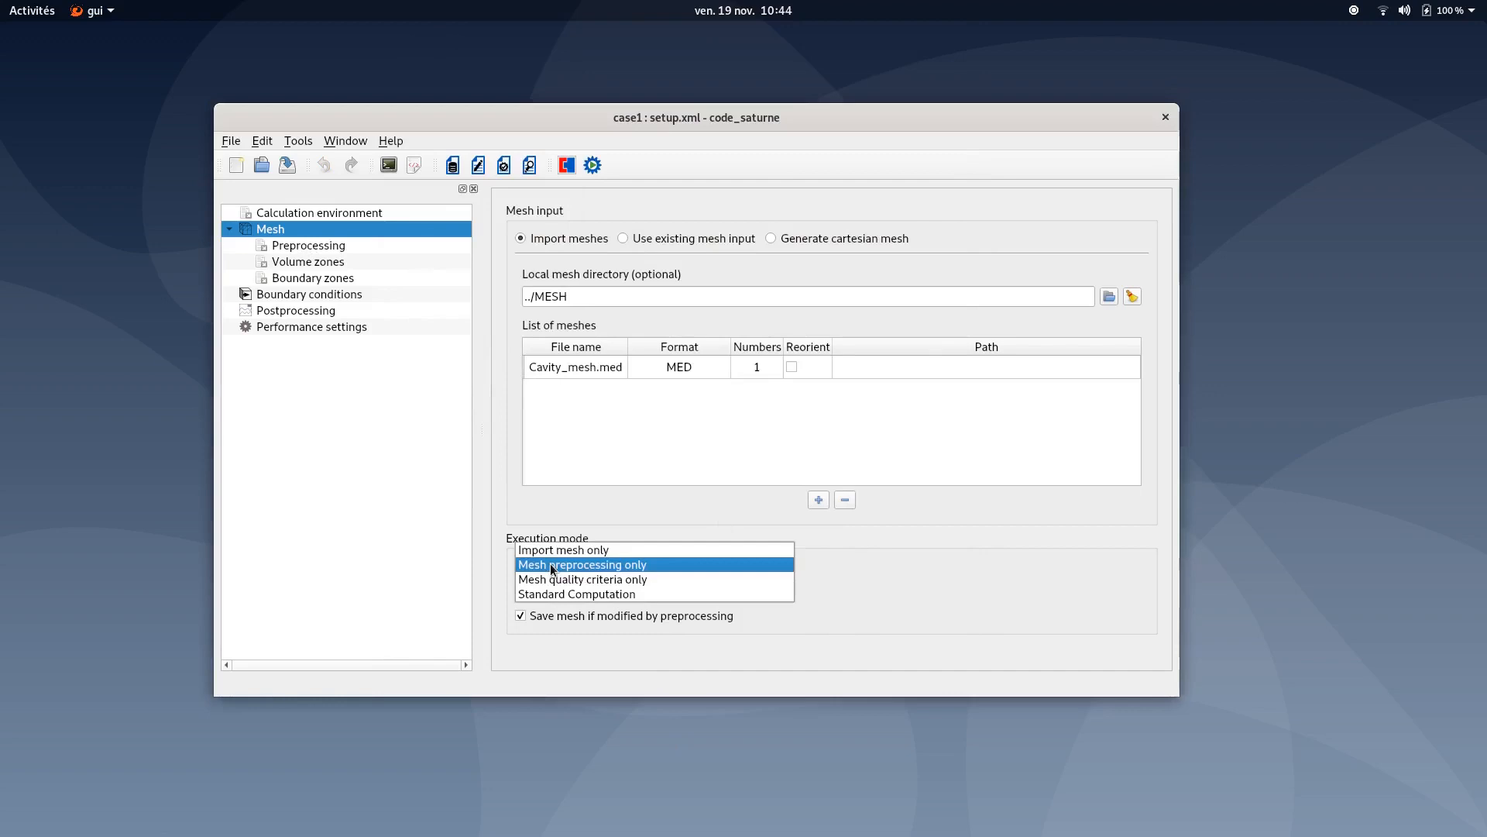
left_click(587, 593)
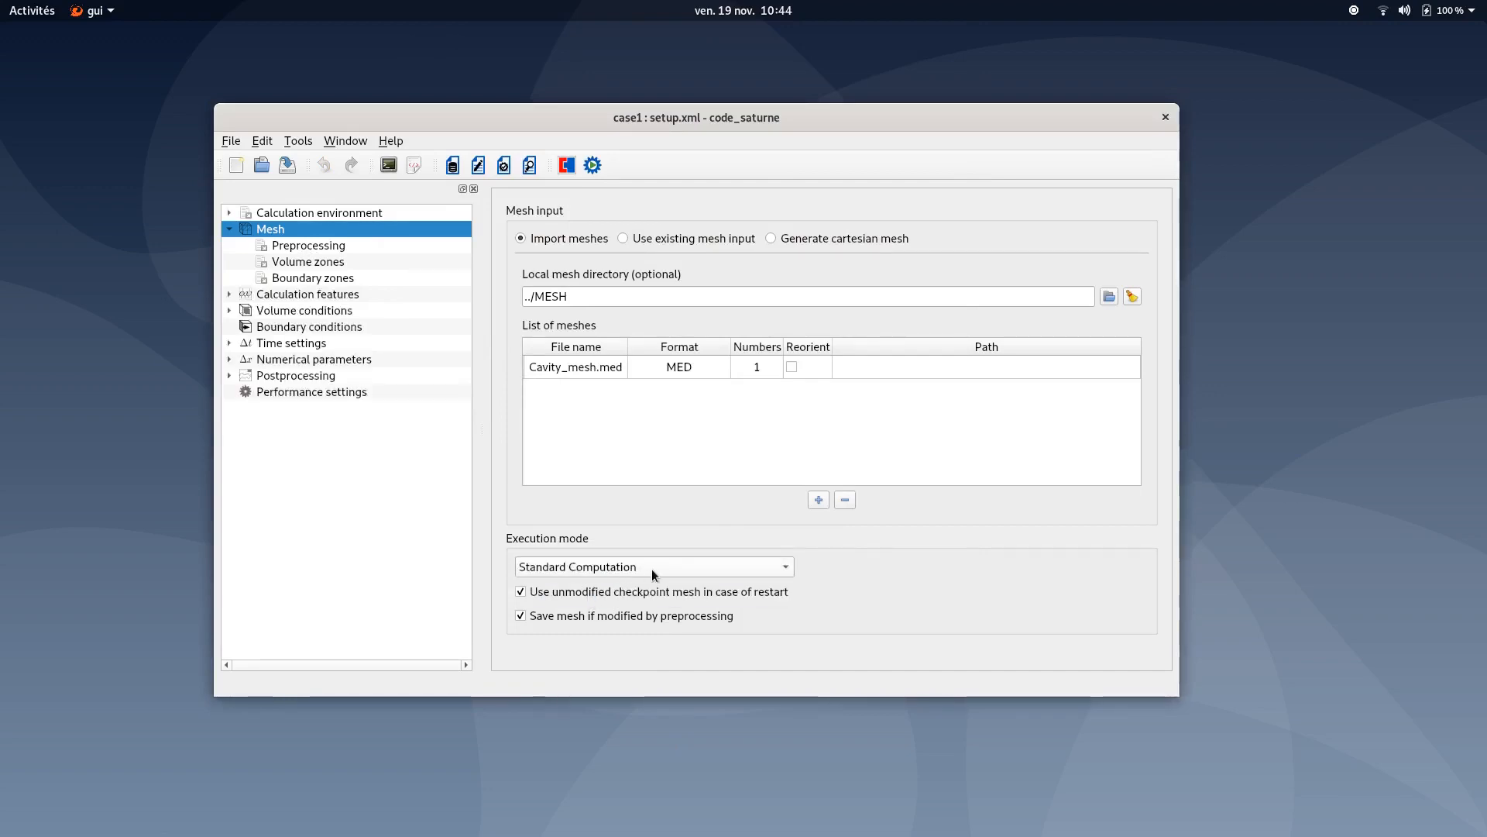
left_click(316, 279)
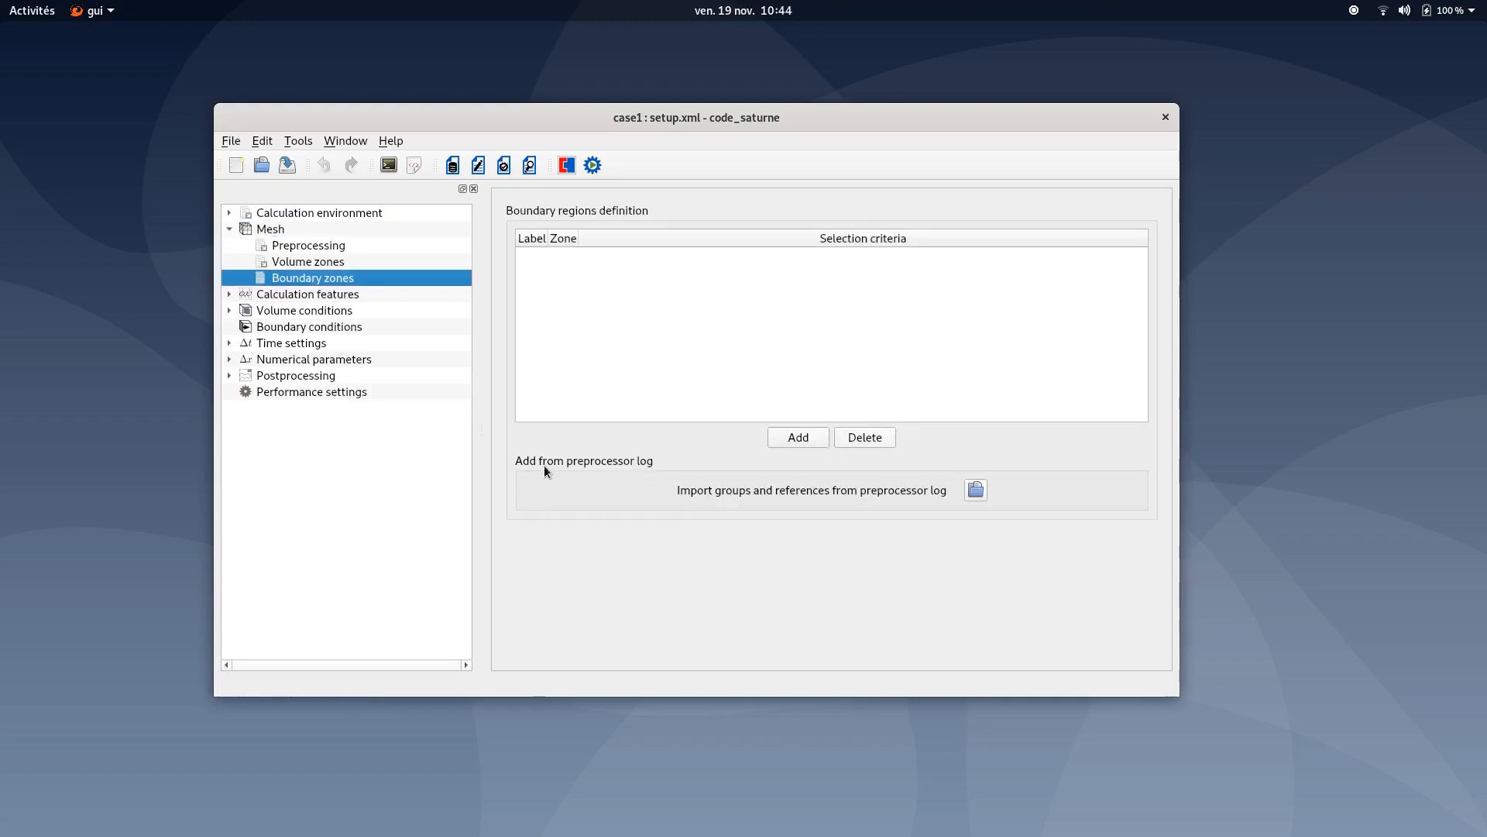
left_click(975, 491)
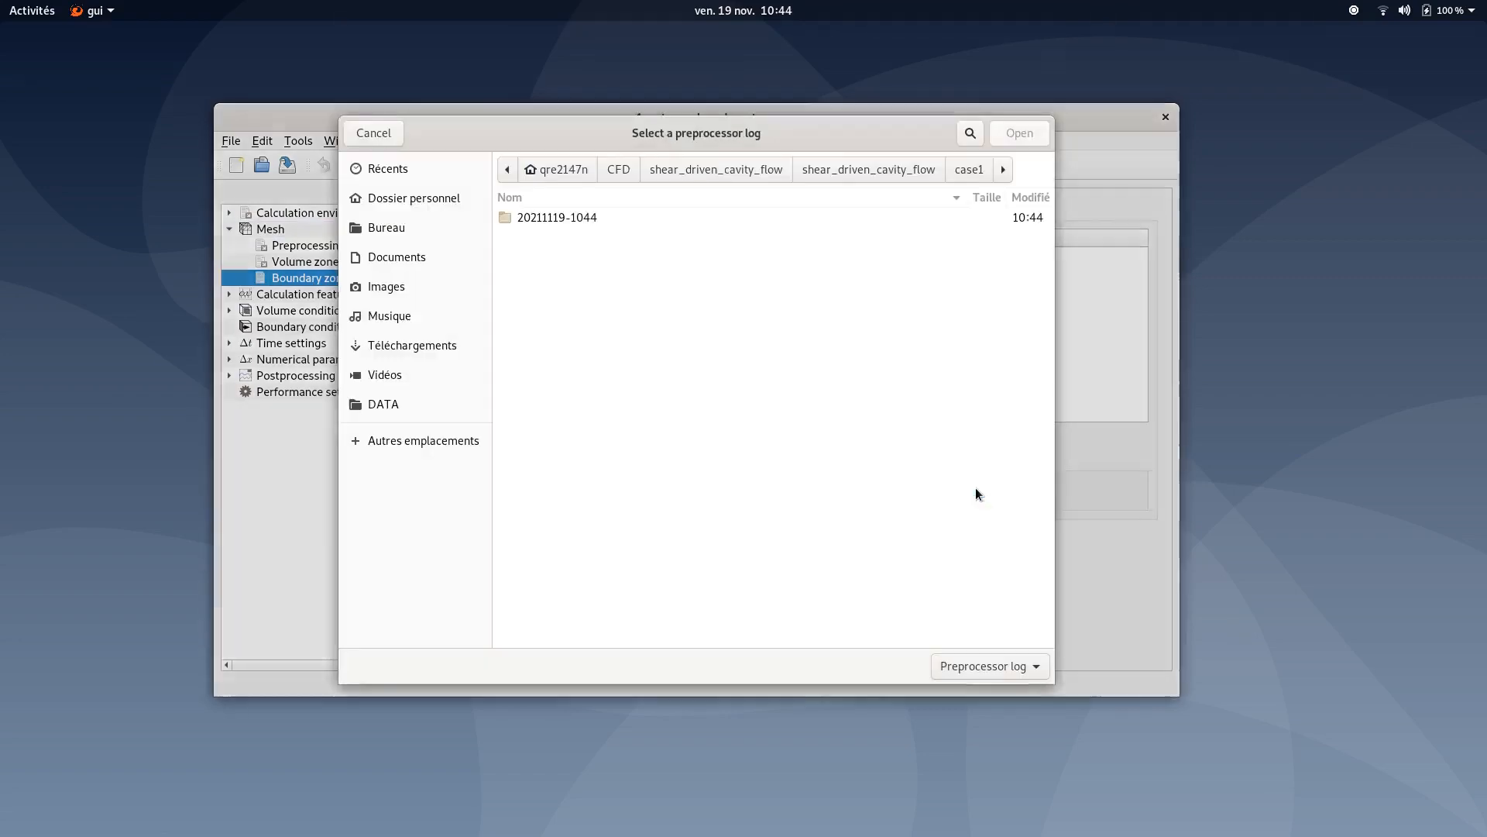
left_click(973, 172)
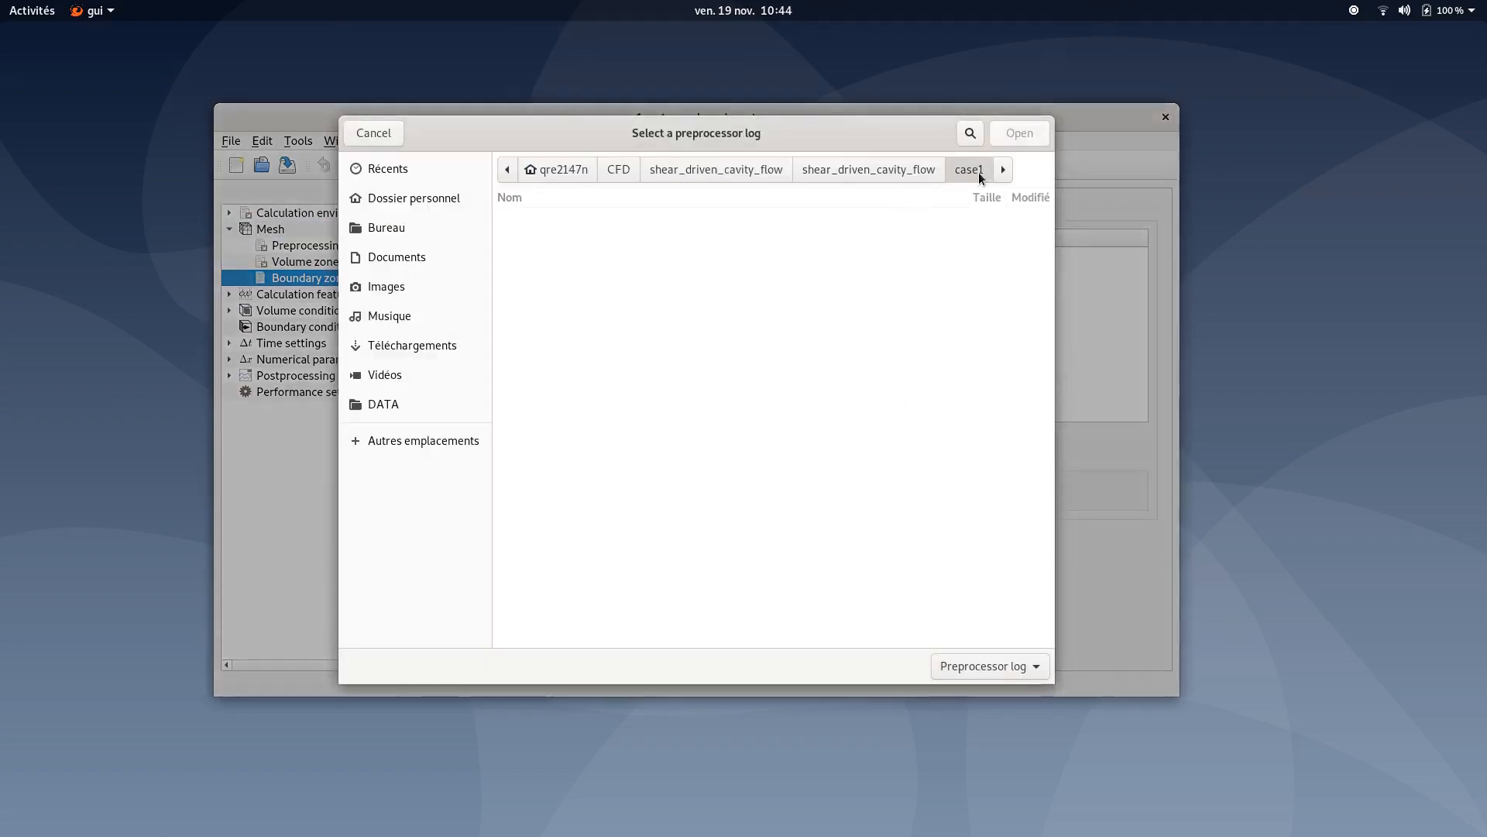
double_click(540, 237)
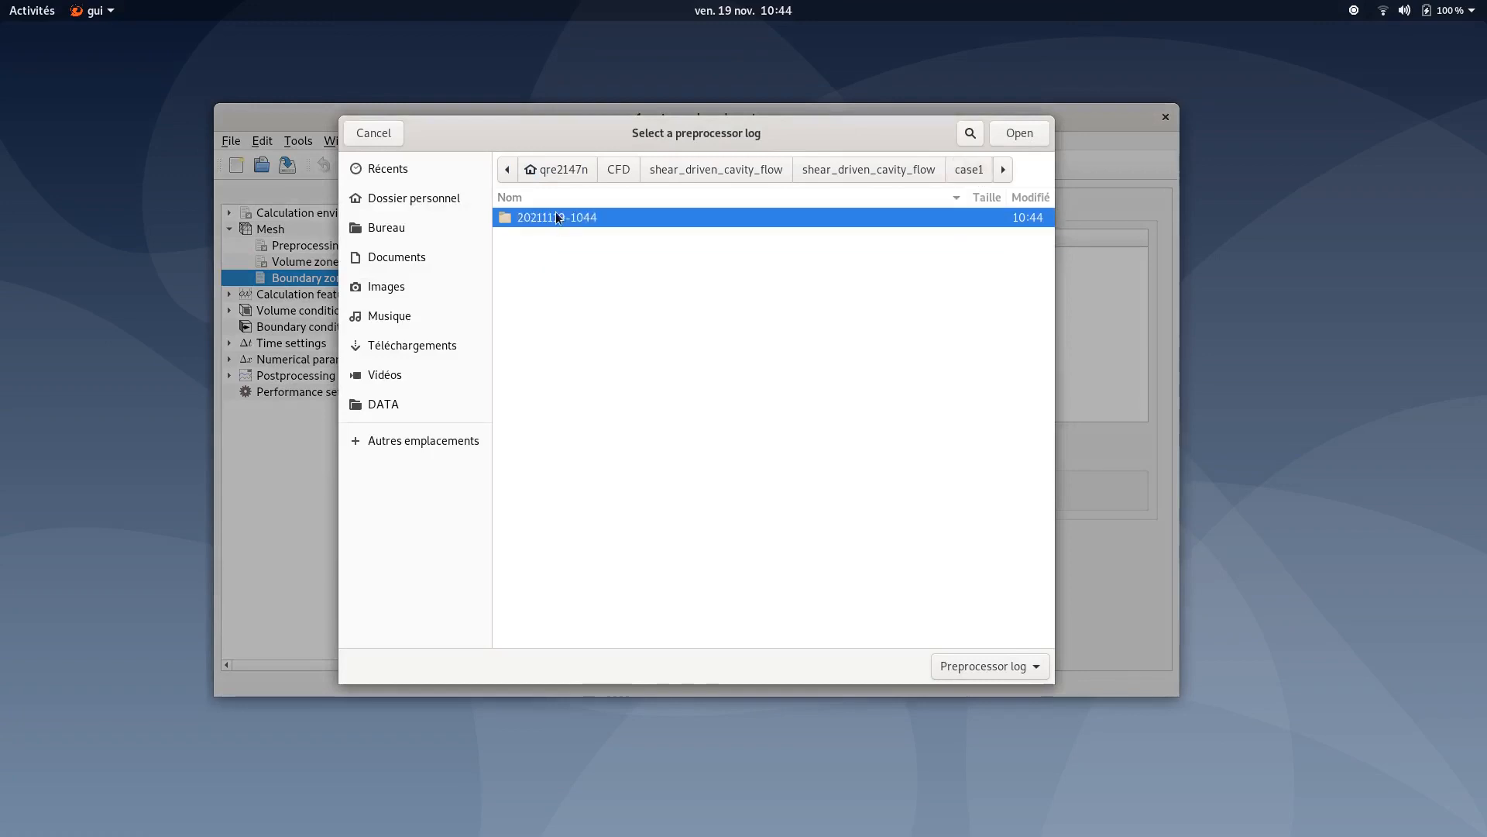
double_click(554, 218)
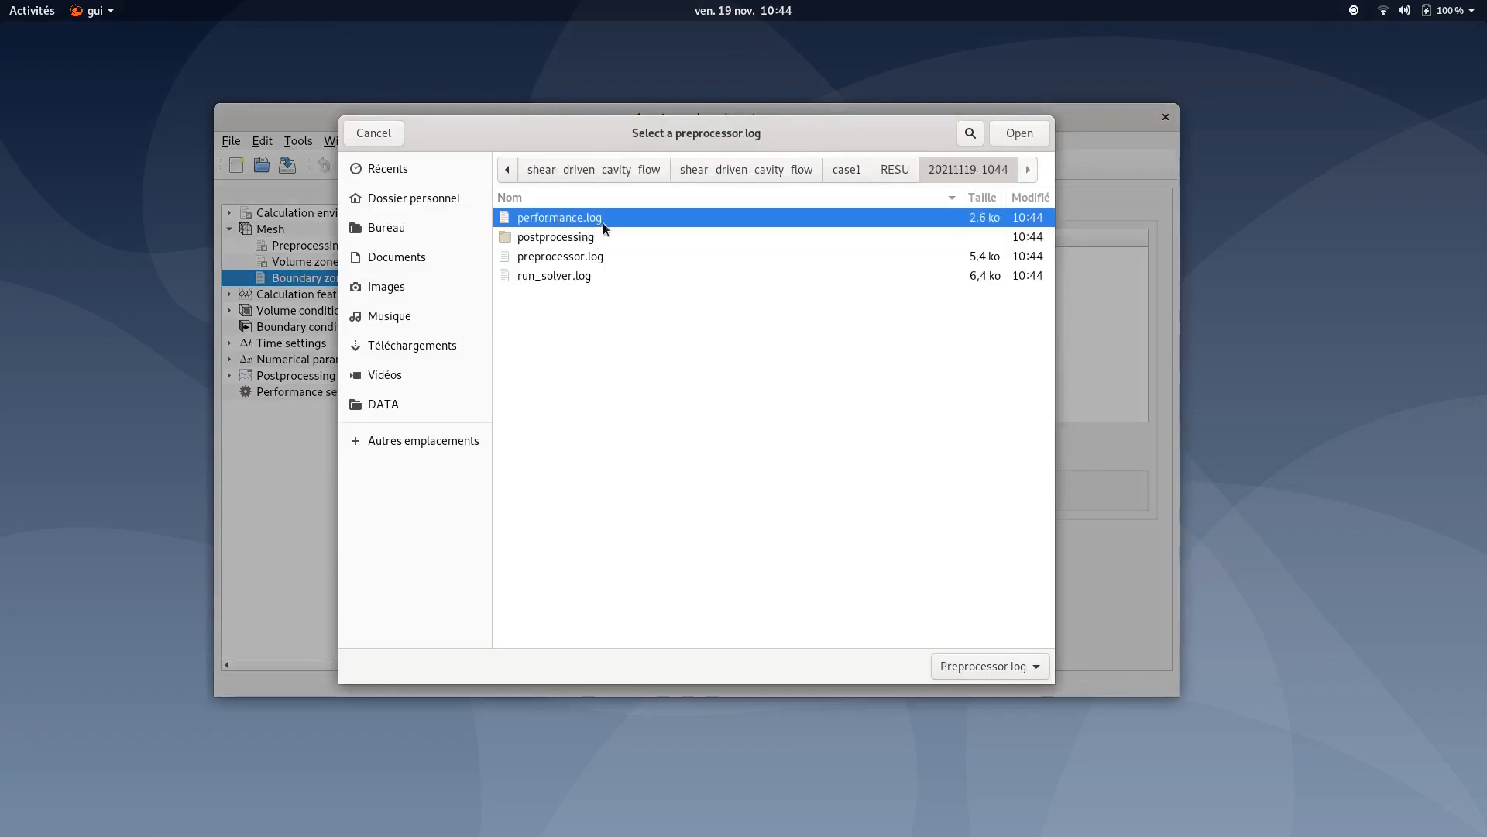
left_click(559, 261)
double_click(569, 262)
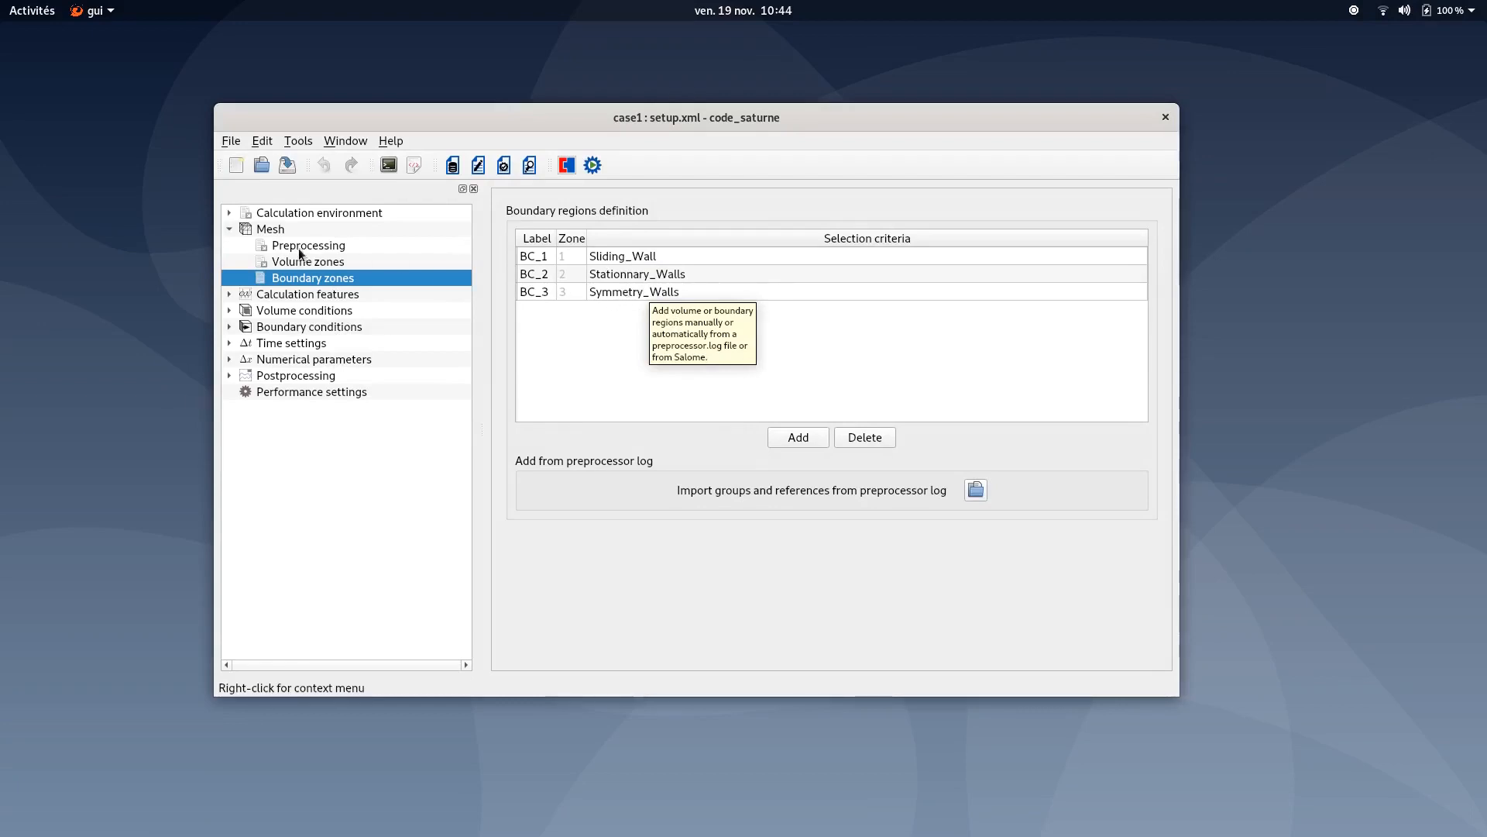
- Set the turbulence model to No model (i.e. laminar flow)
left_click(279, 296)
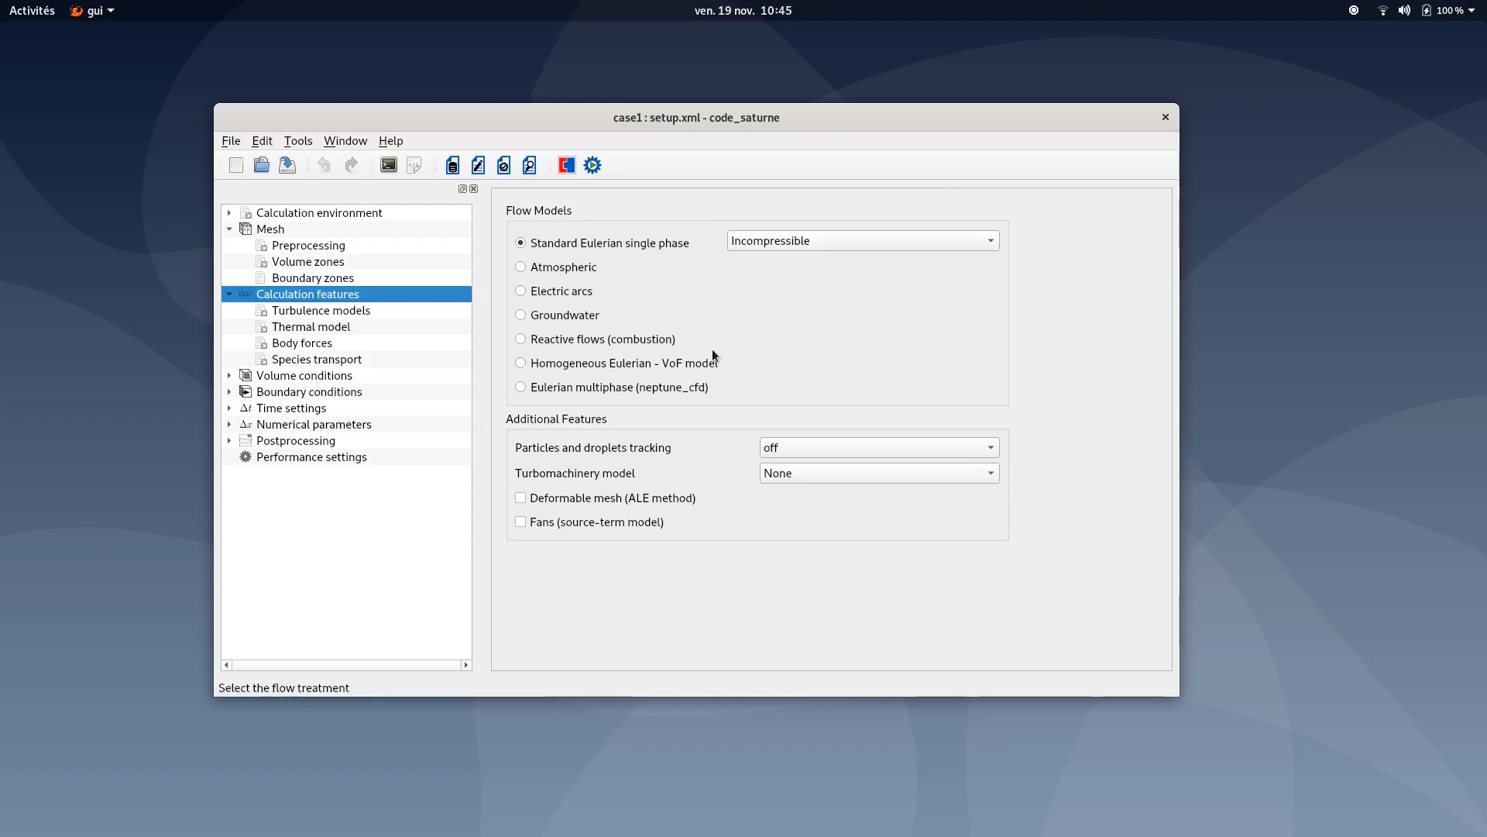
left_click(341, 313)
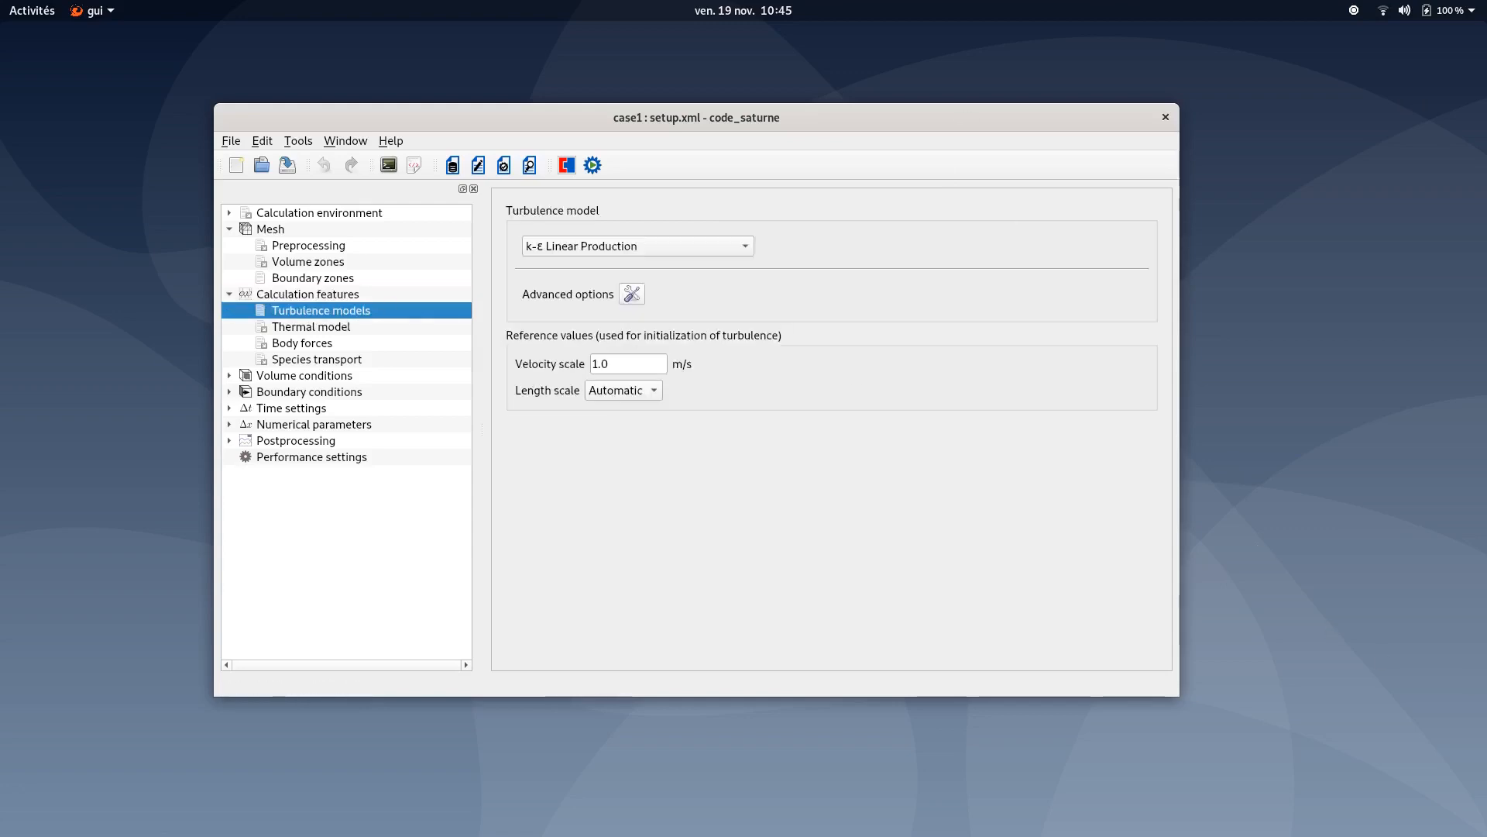
key("alt+Tab")
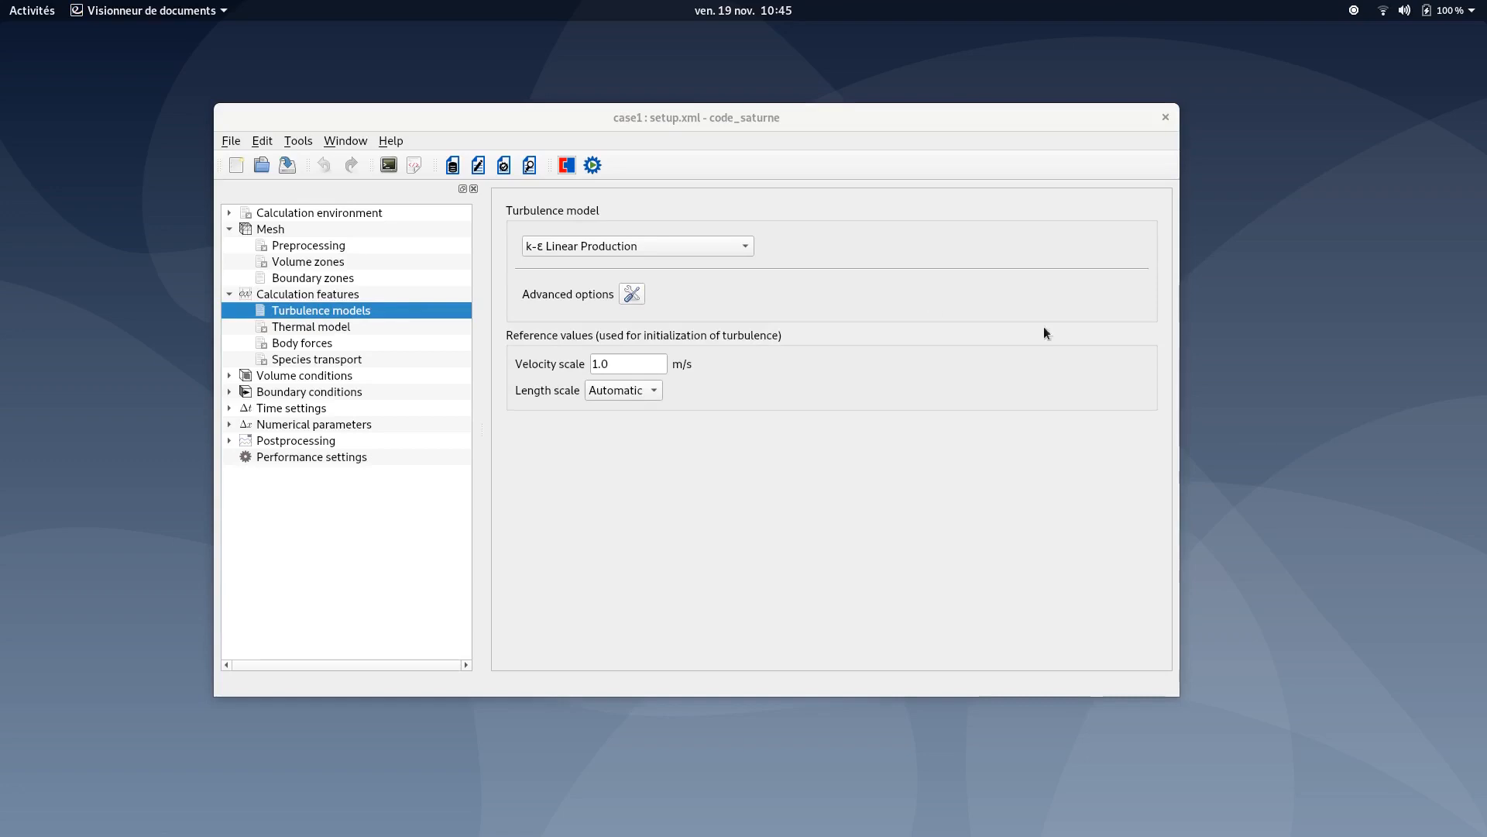
left_click(672, 239)
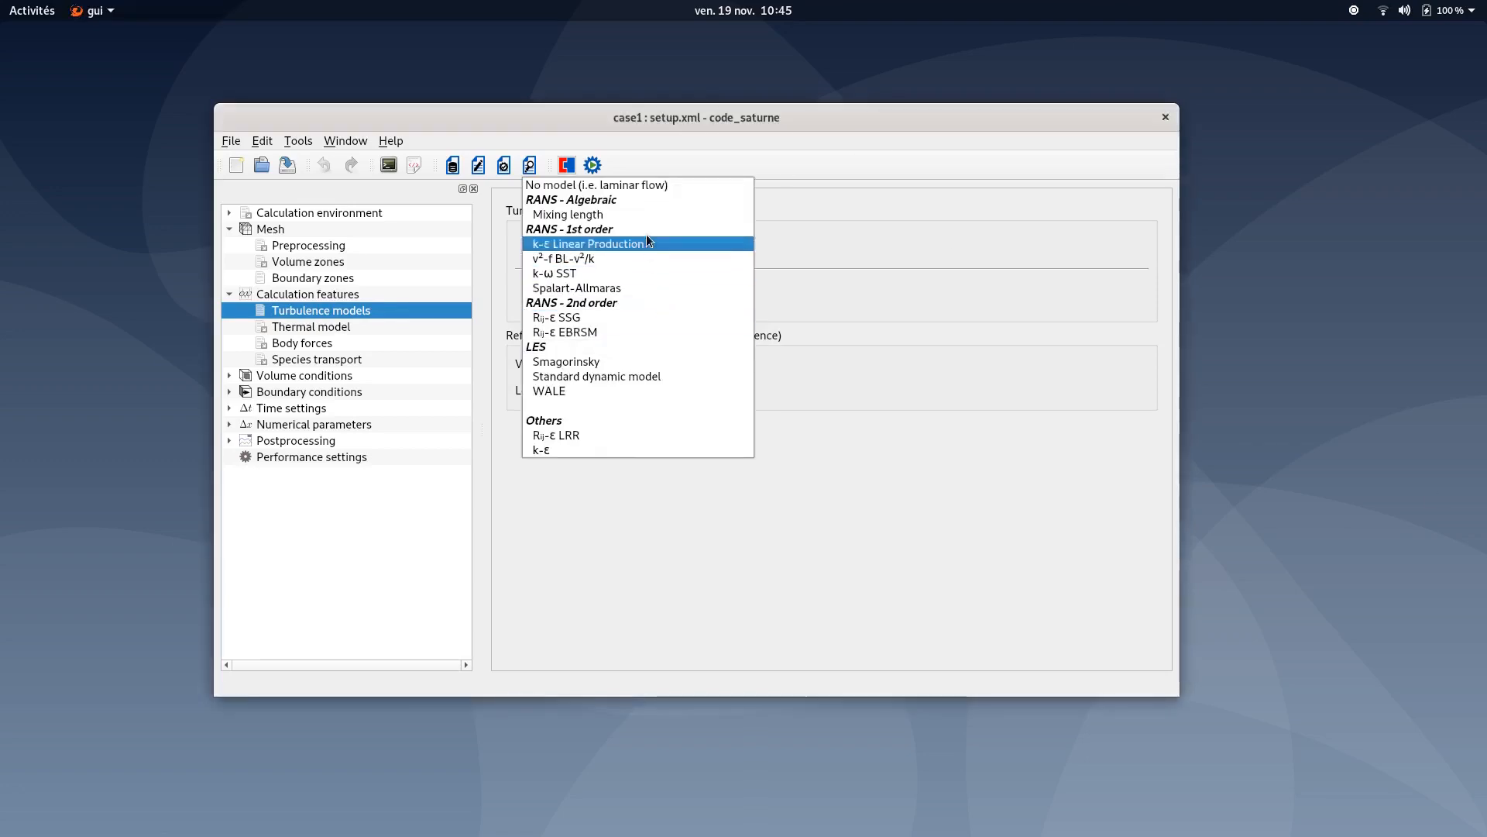
left_click(646, 189)
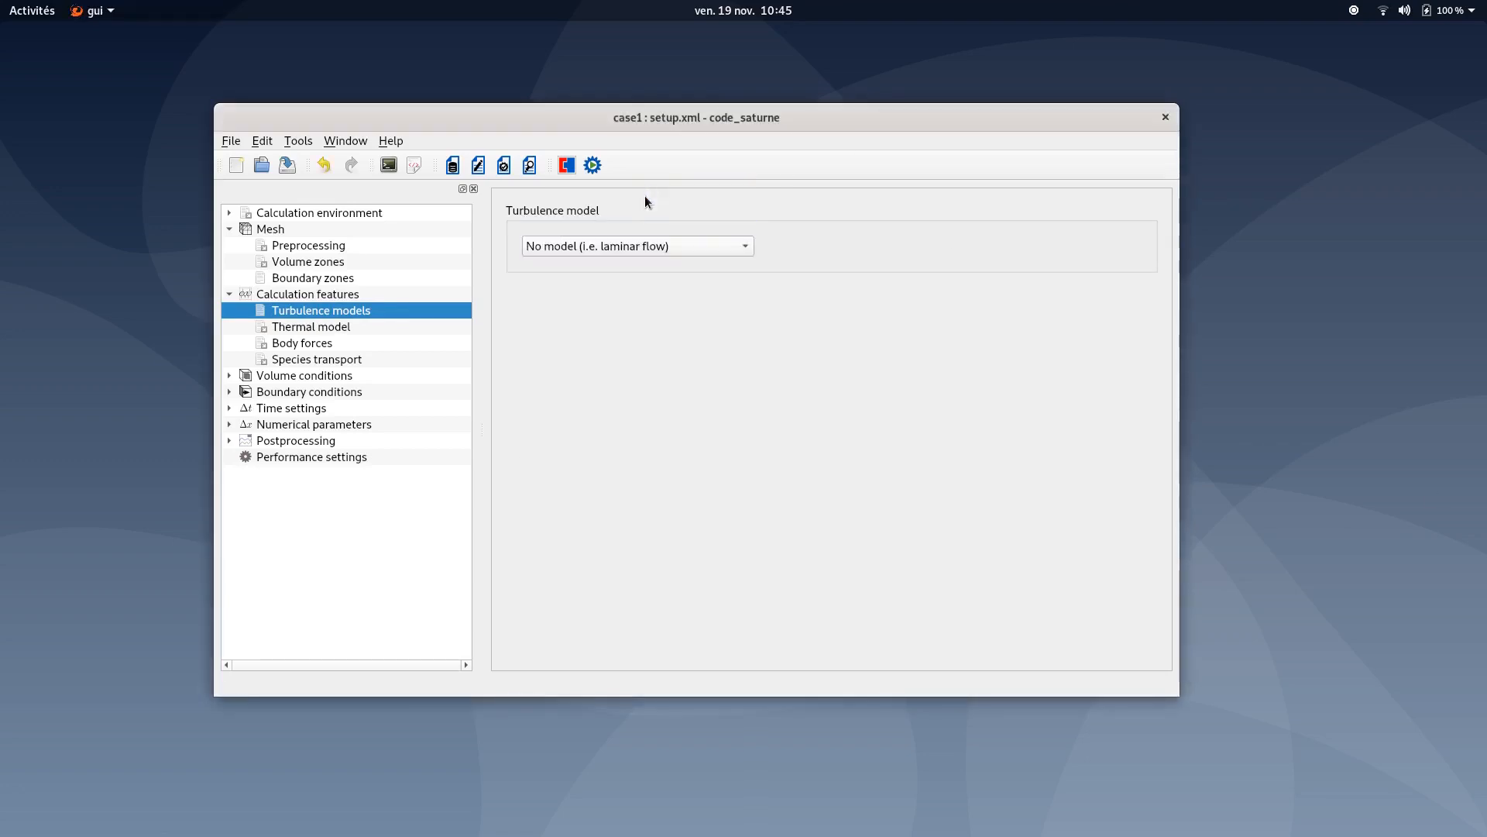
- Check the thermal model setting, open Volume conditions and save the case setup
left_click(333, 328)
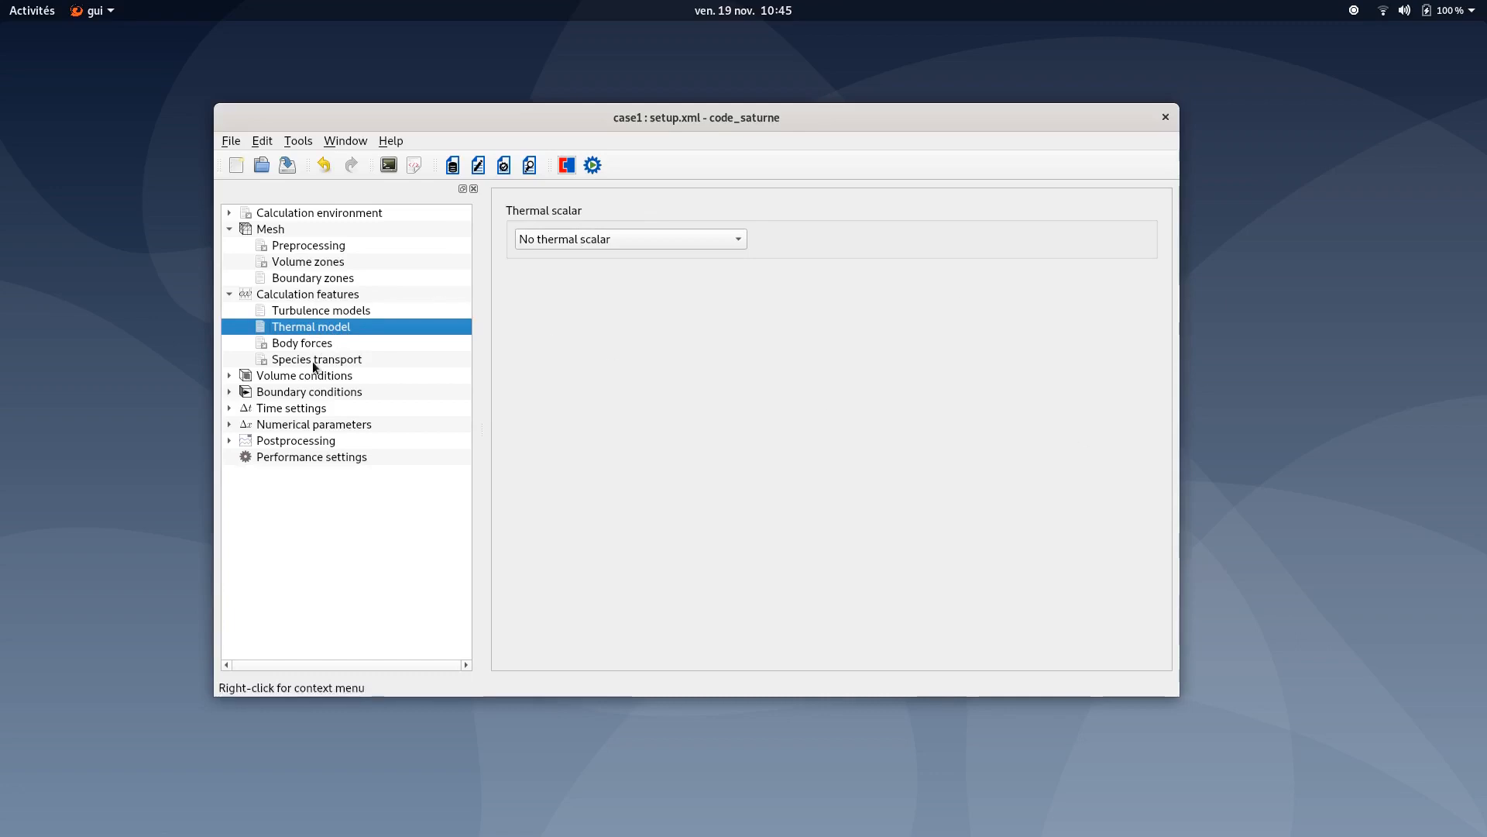
left_click(228, 294)
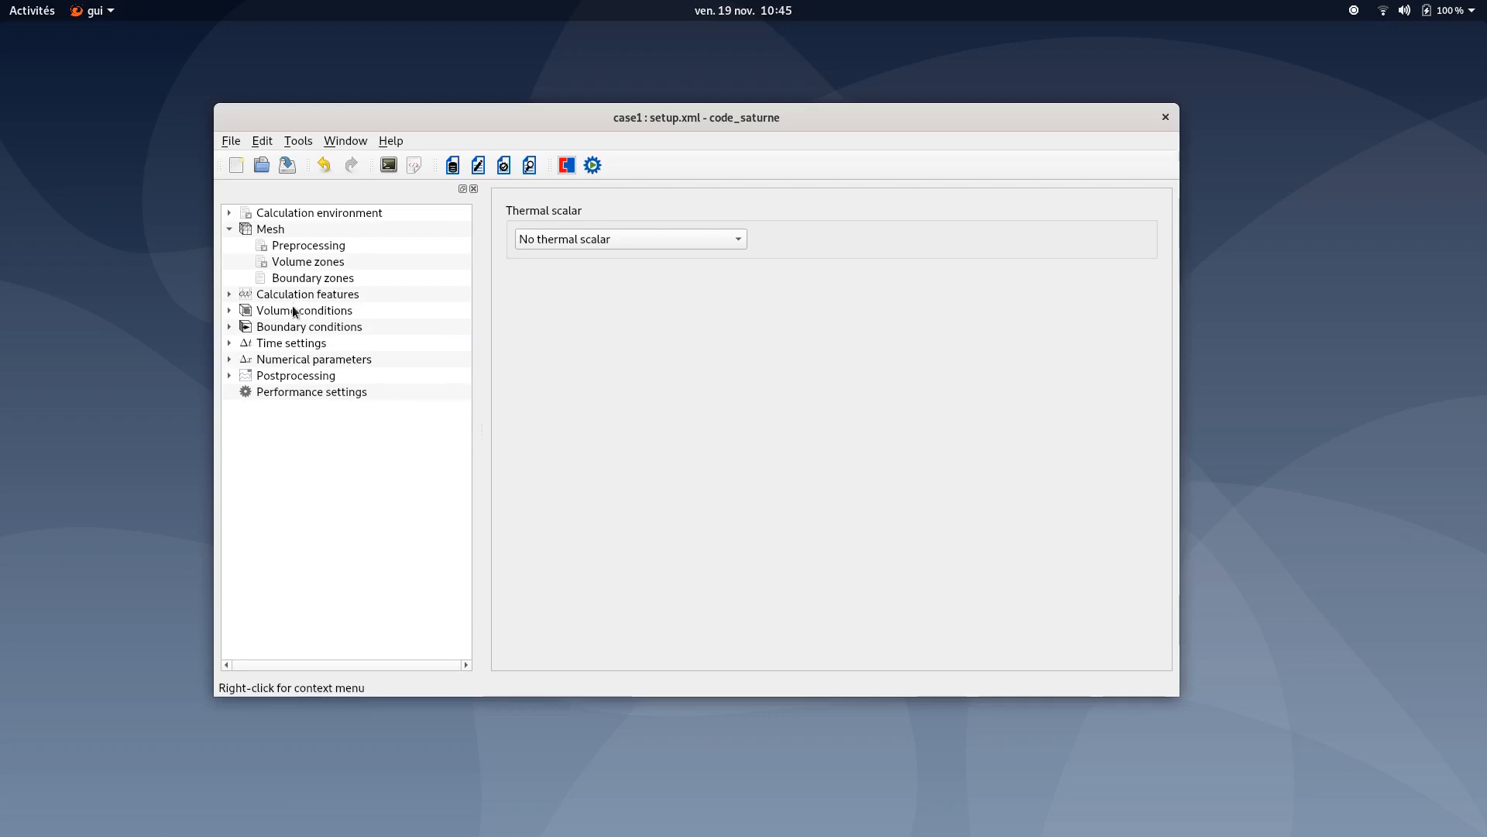
left_click(293, 311)
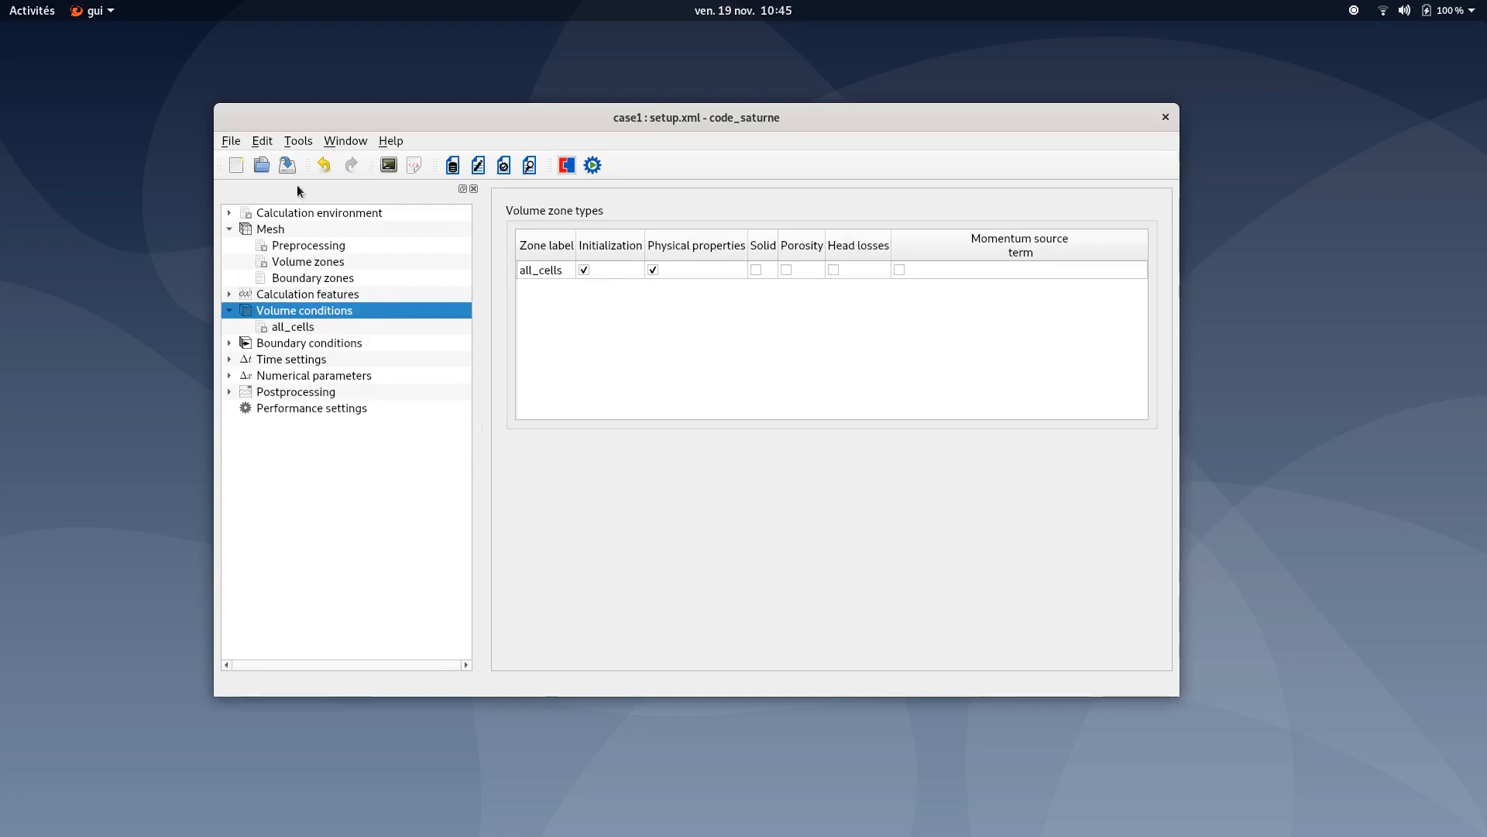
left_click(290, 165)
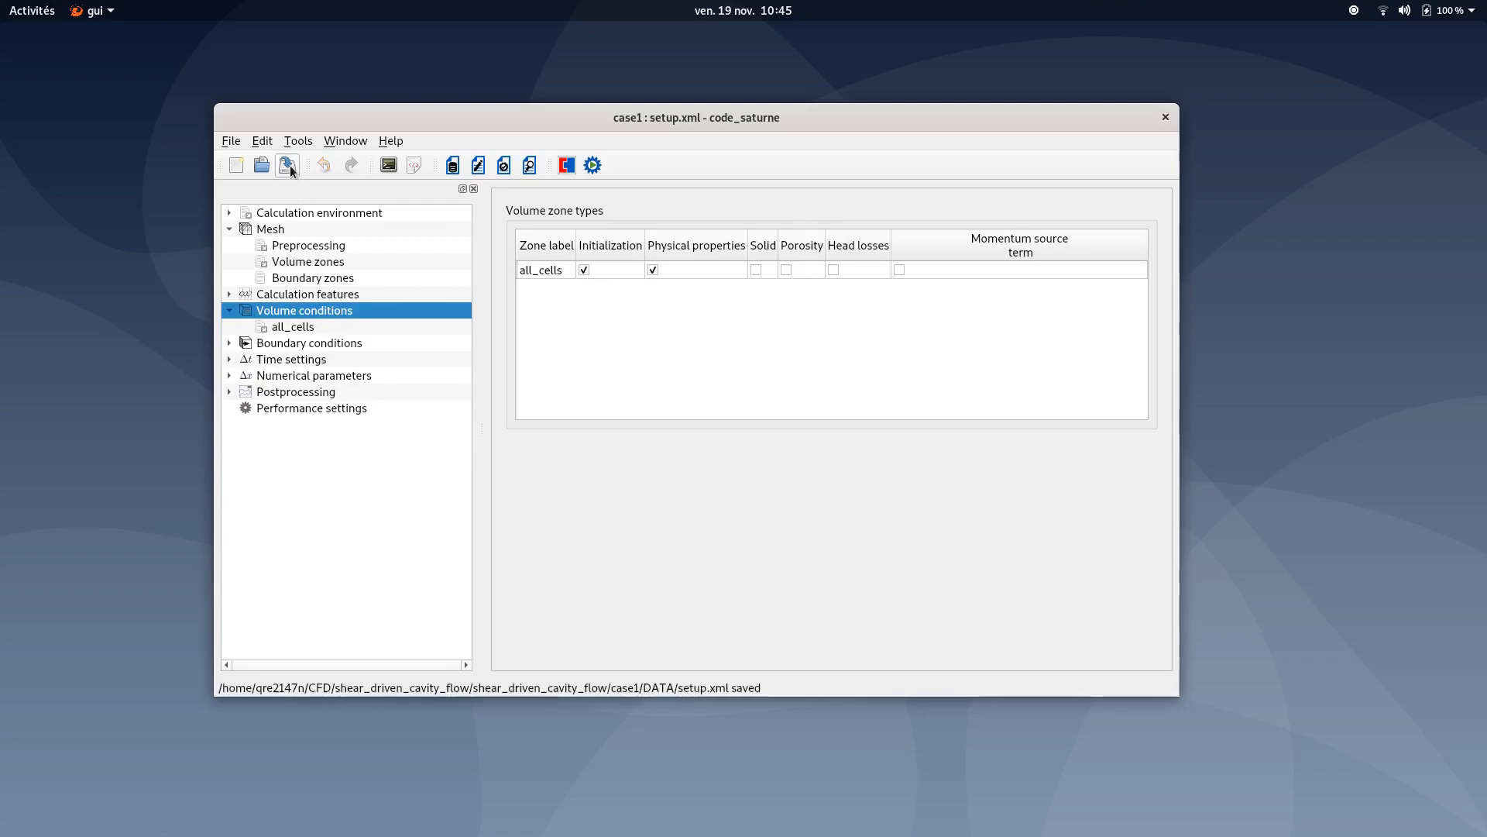
- Set the all_cells zone's constant density to 1 kg/m³ and viscosity to 0.001 Pa.s
left_click(289, 328)
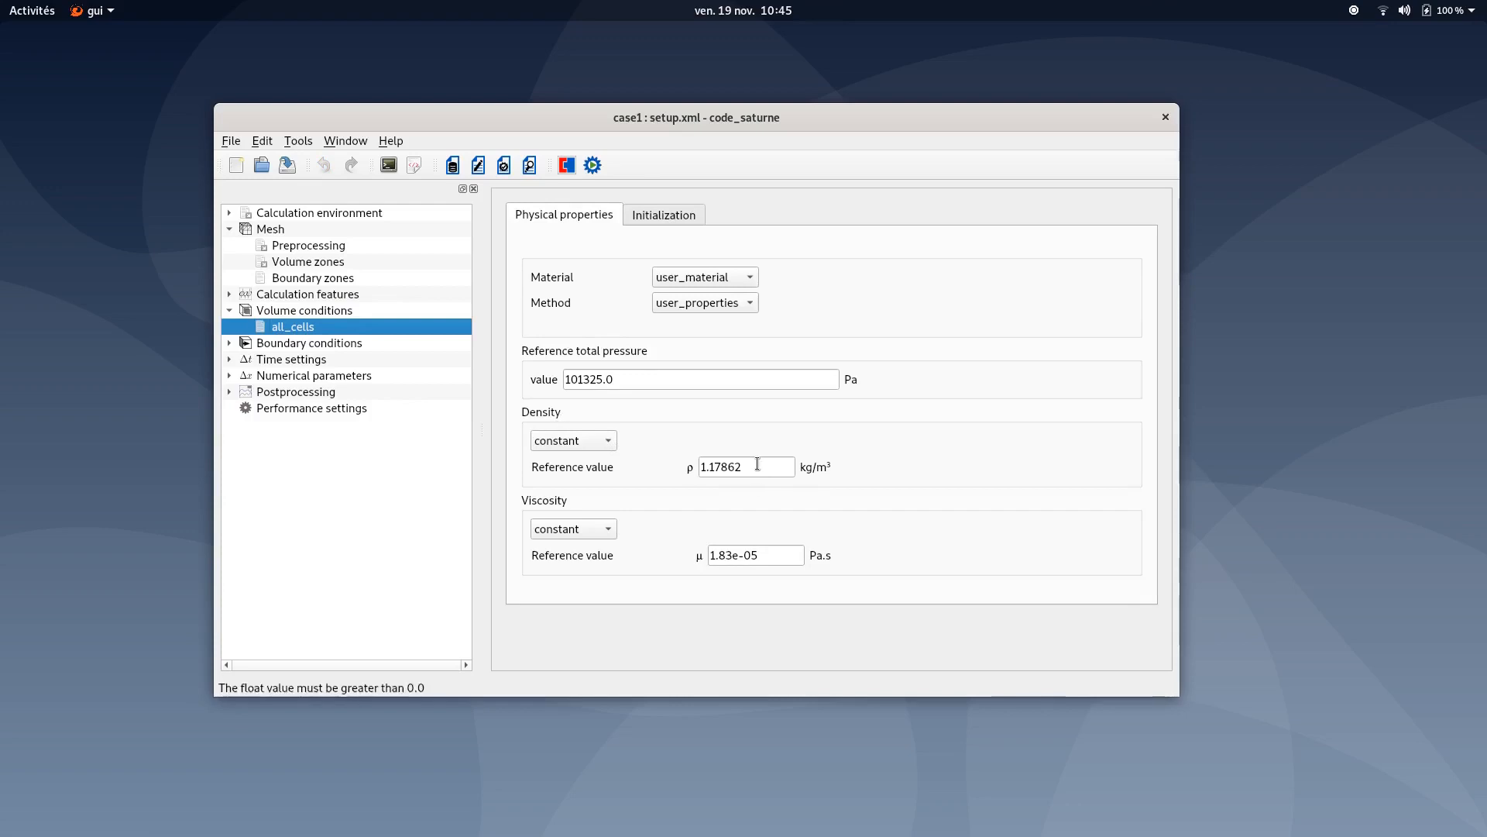
left_click_drag(757, 467, 547, 440)
type("1")
left_click_drag(784, 551, 657, 557)
type(".001")
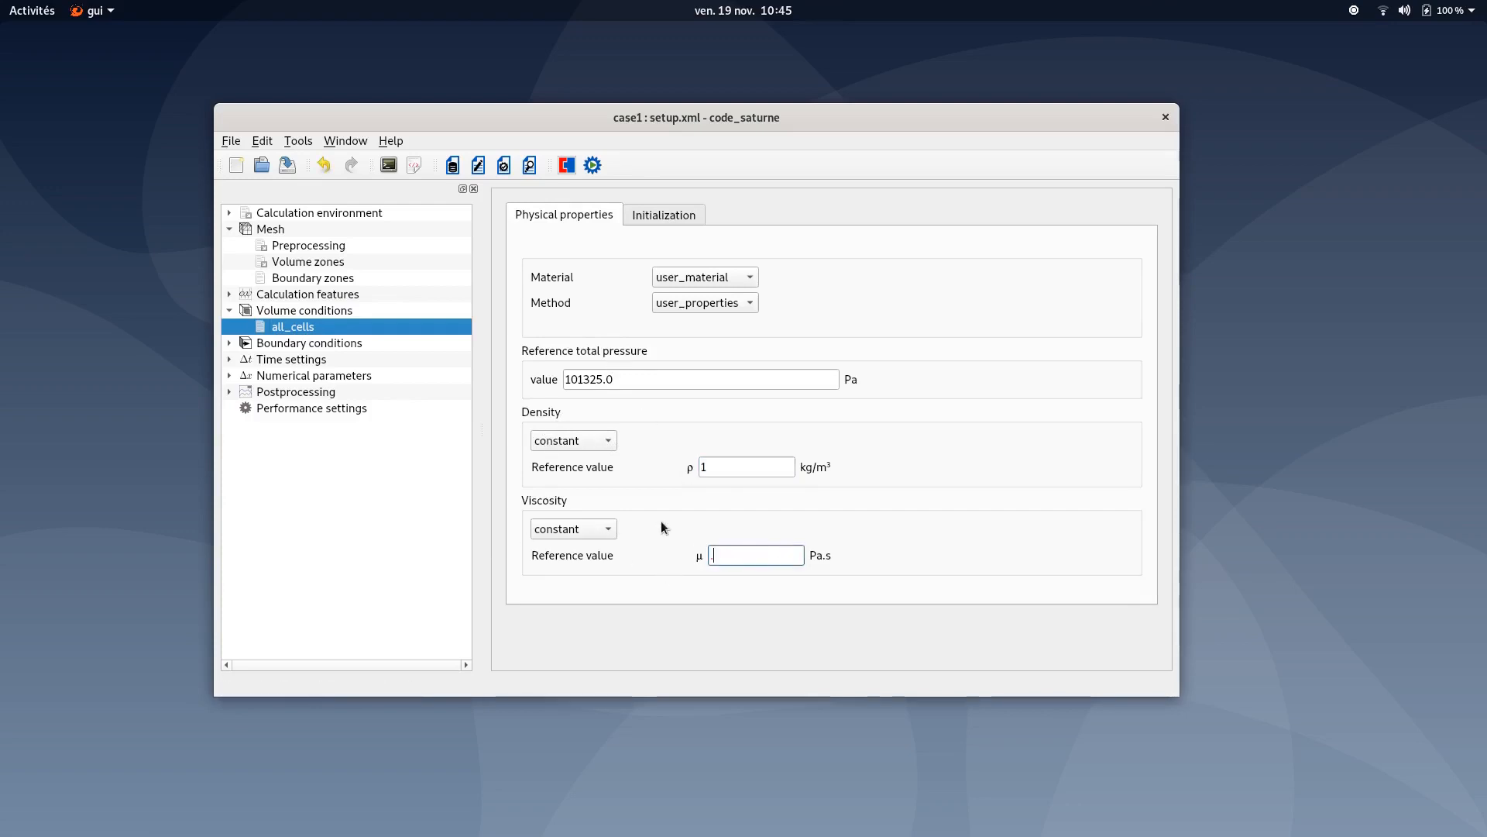
key("BackSpace")
key("BackSpace")
key("BackSpace")
key("BackSpace")
type("0.001")
- Edit the all_cells initial velocity expression by entering 1 in the velocity[0] line, then save the case
left_click(679, 221)
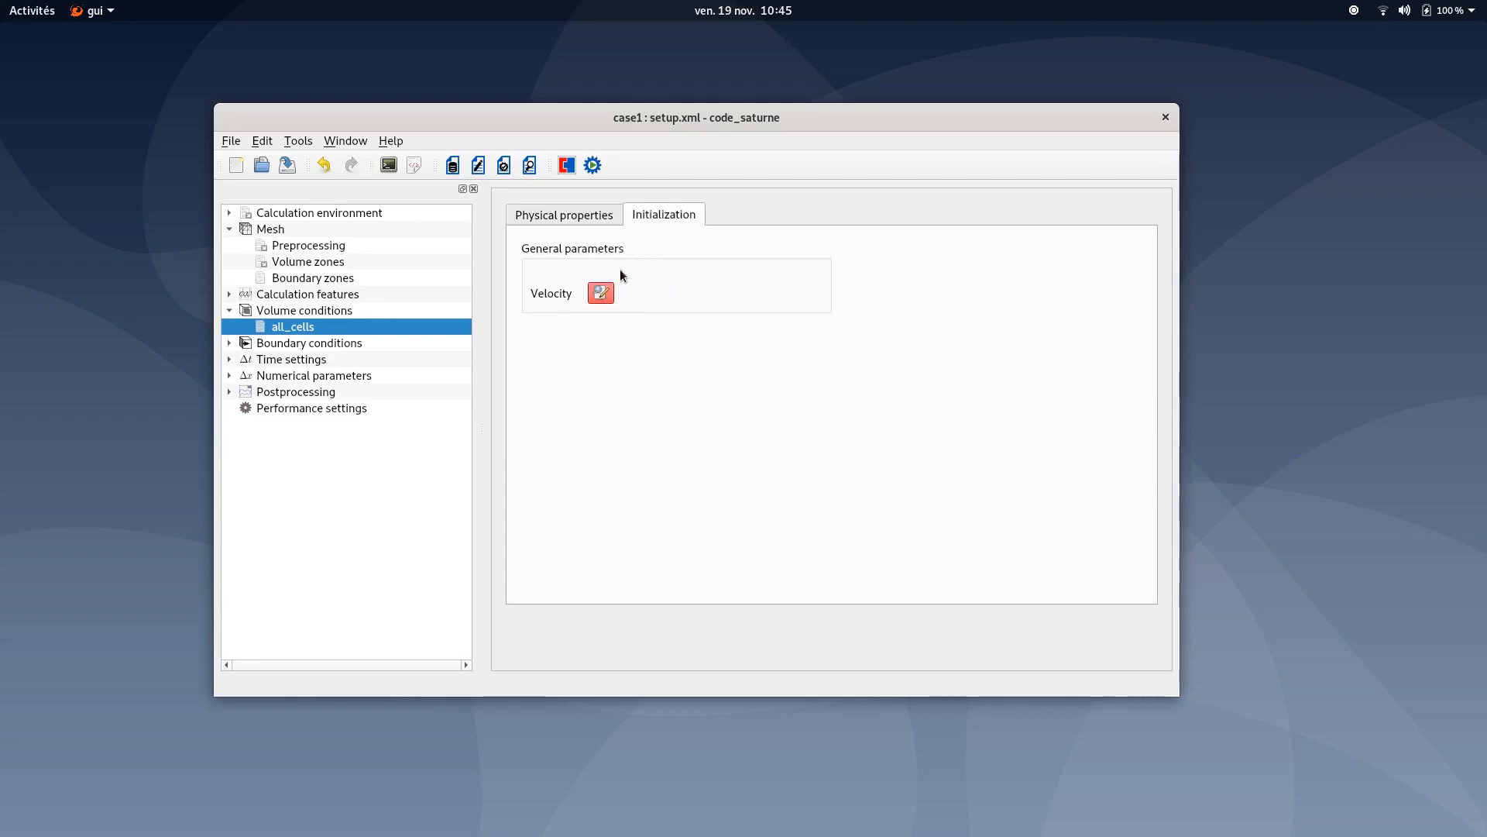
left_click(601, 293)
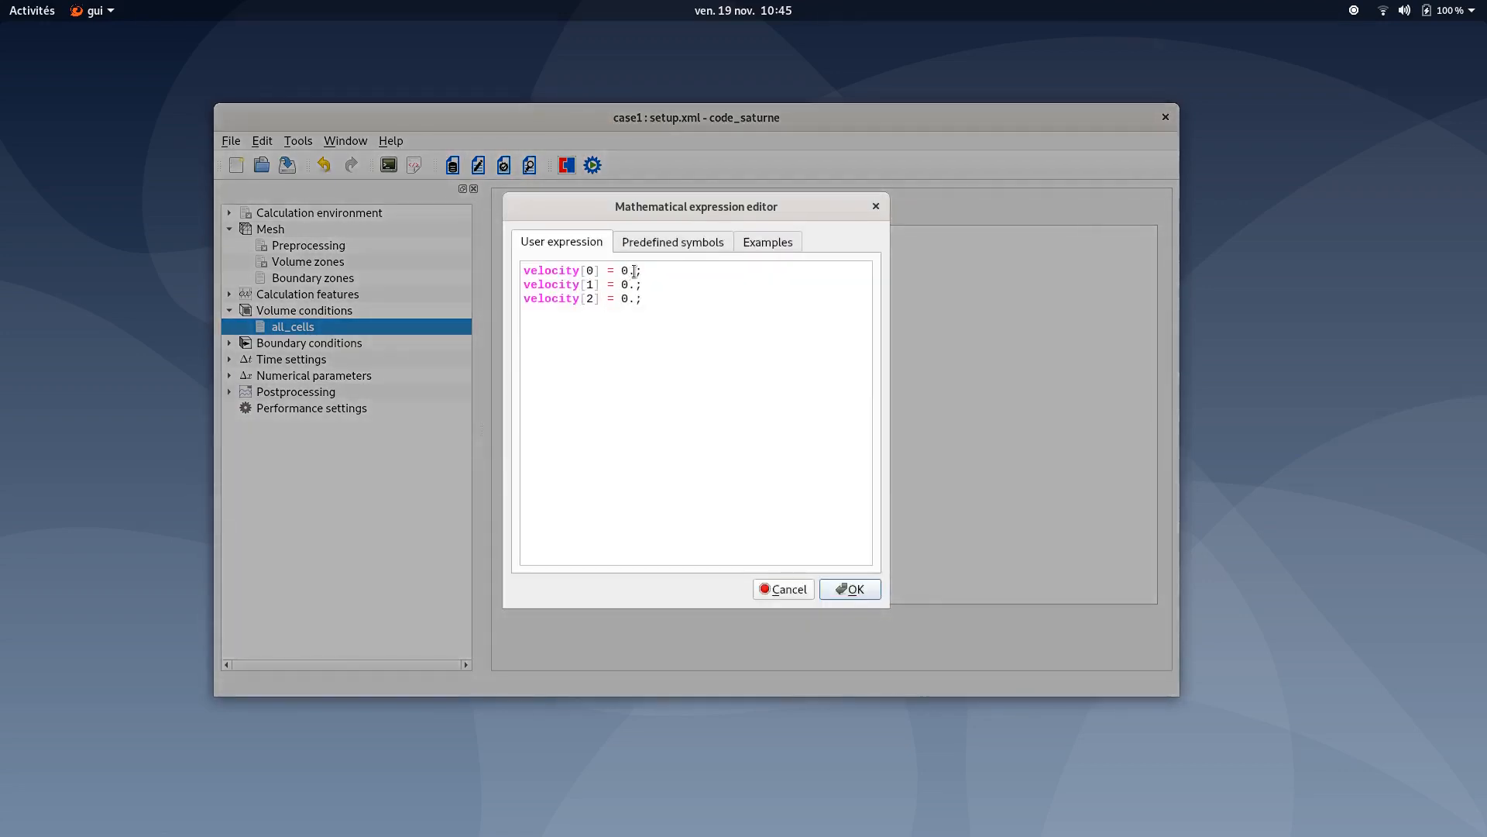
type("1")
left_click(850, 589)
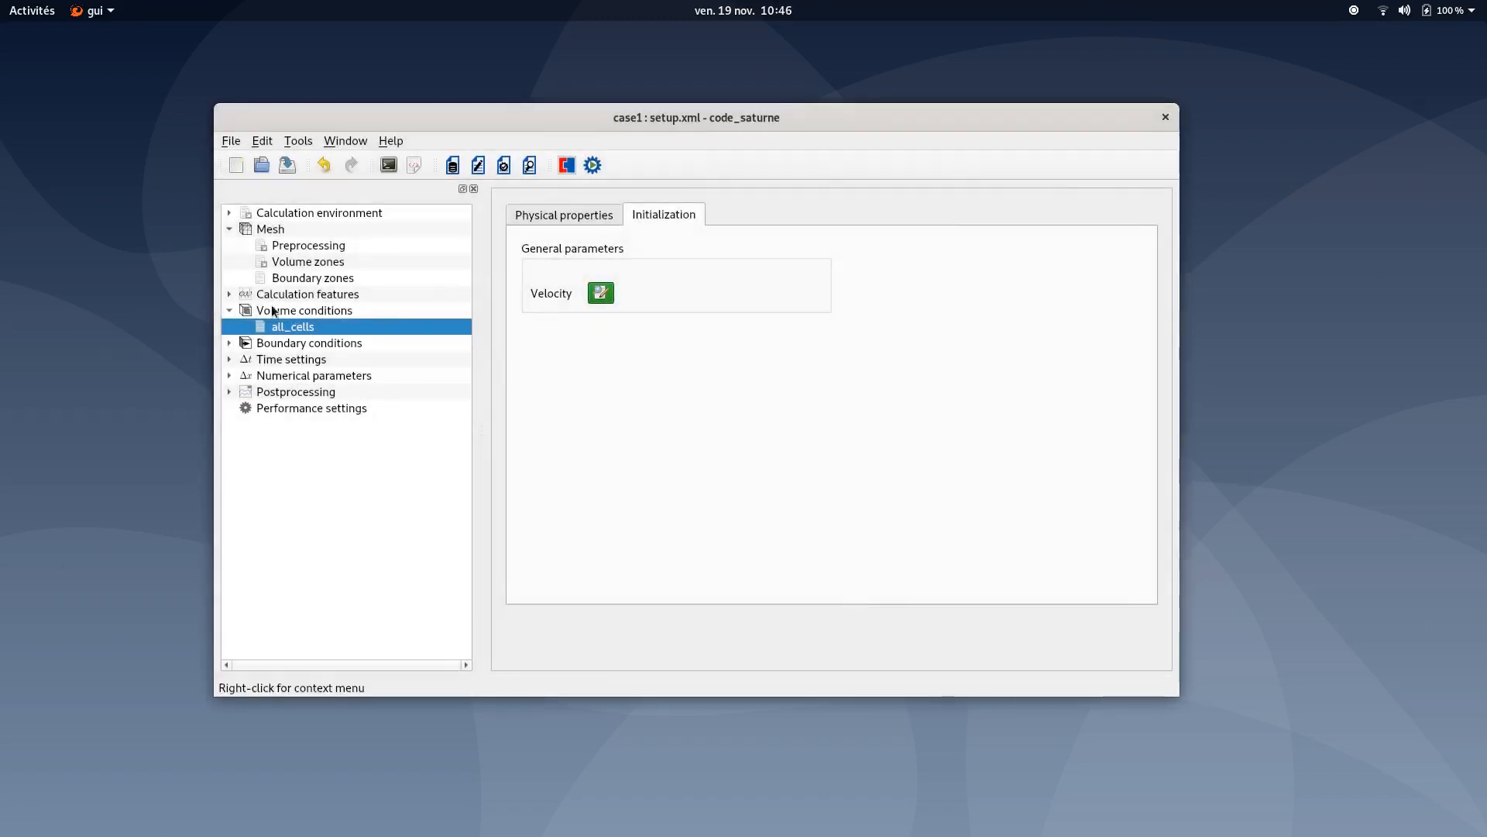
left_click(287, 165)
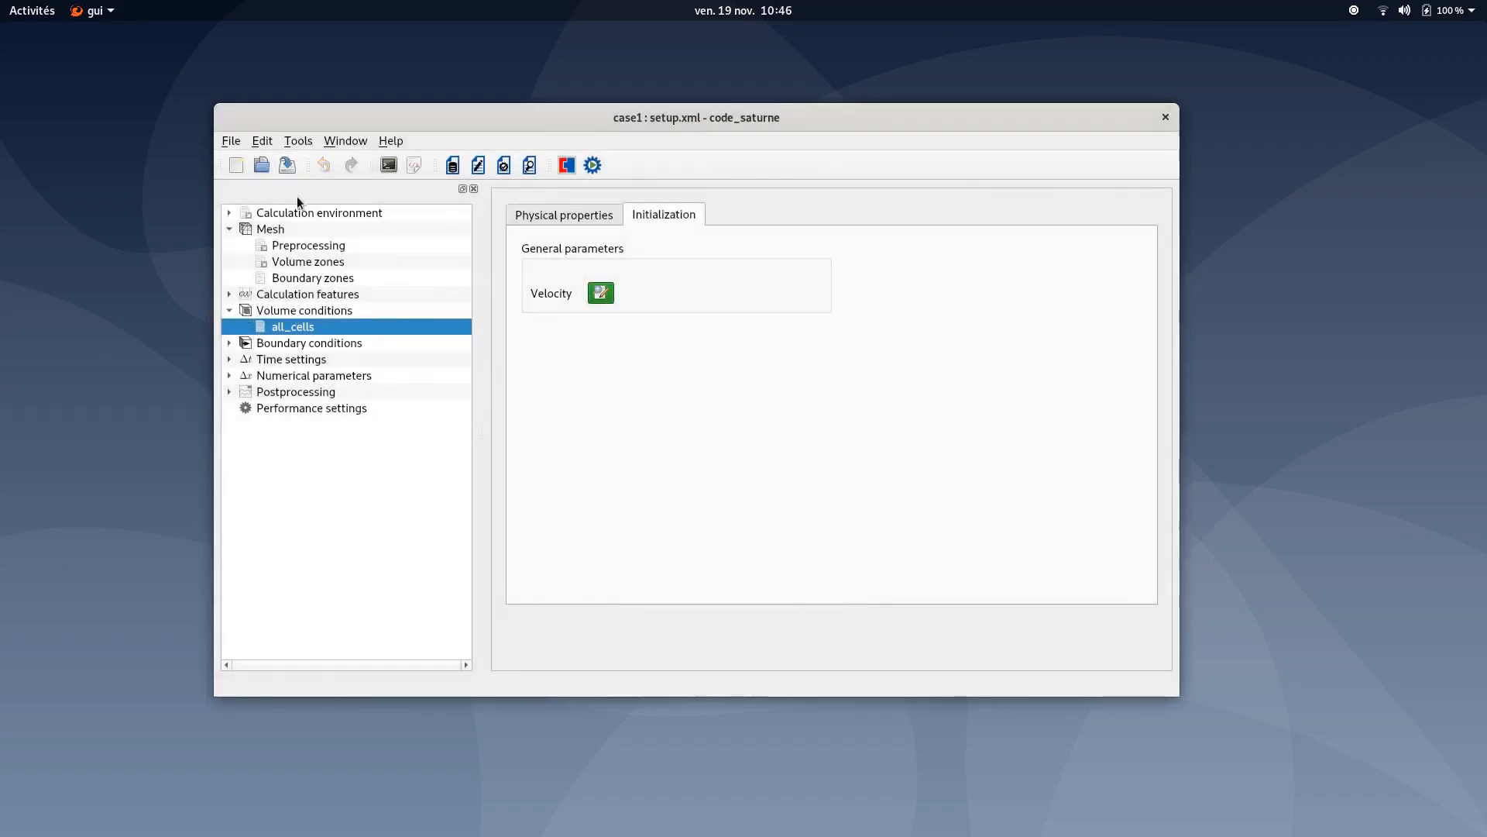
- Set the nature of boundary zone BC_3 to Symmetry
left_click(327, 346)
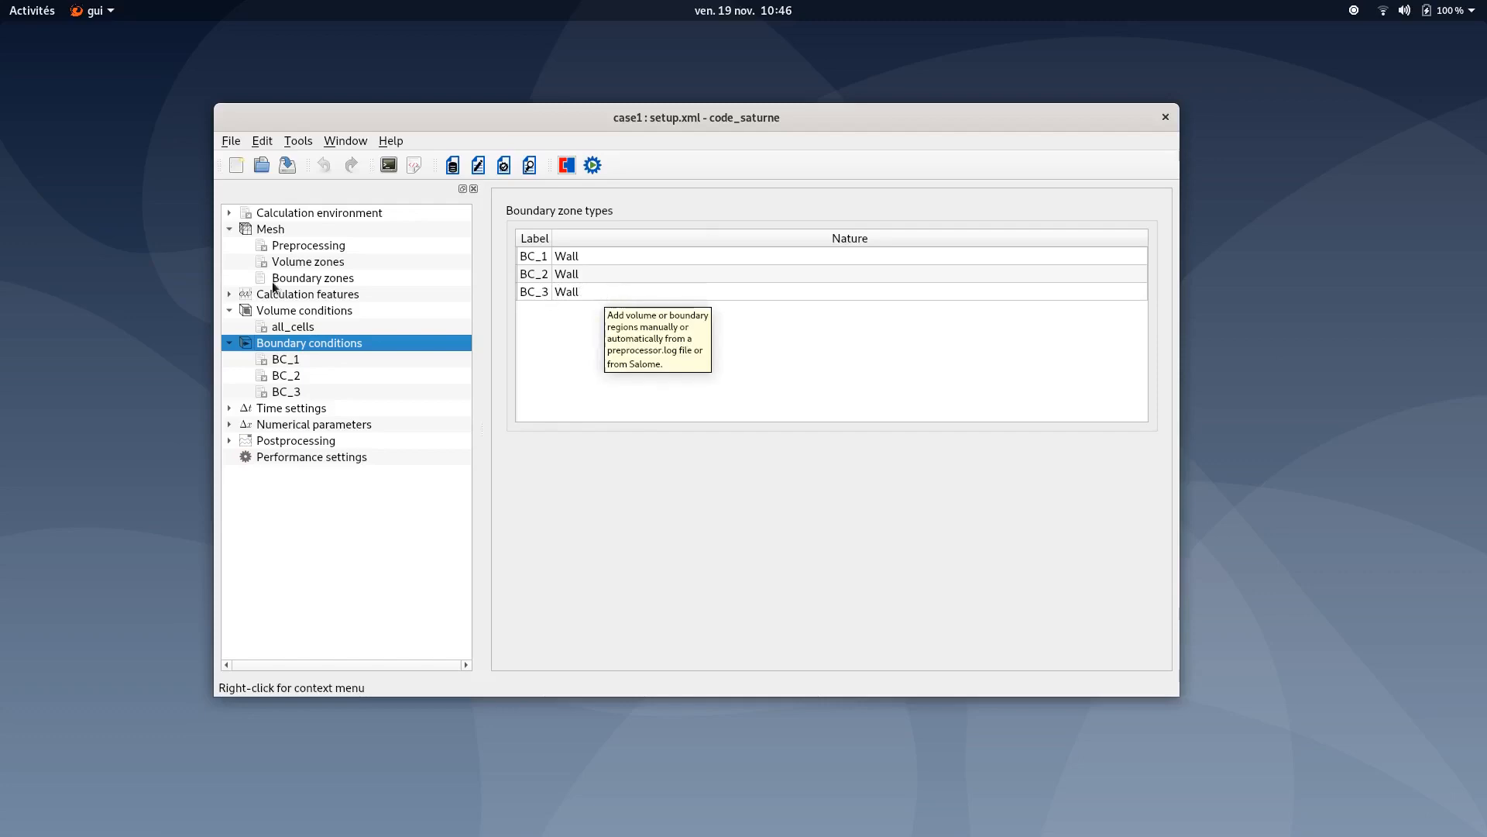
left_click(333, 279)
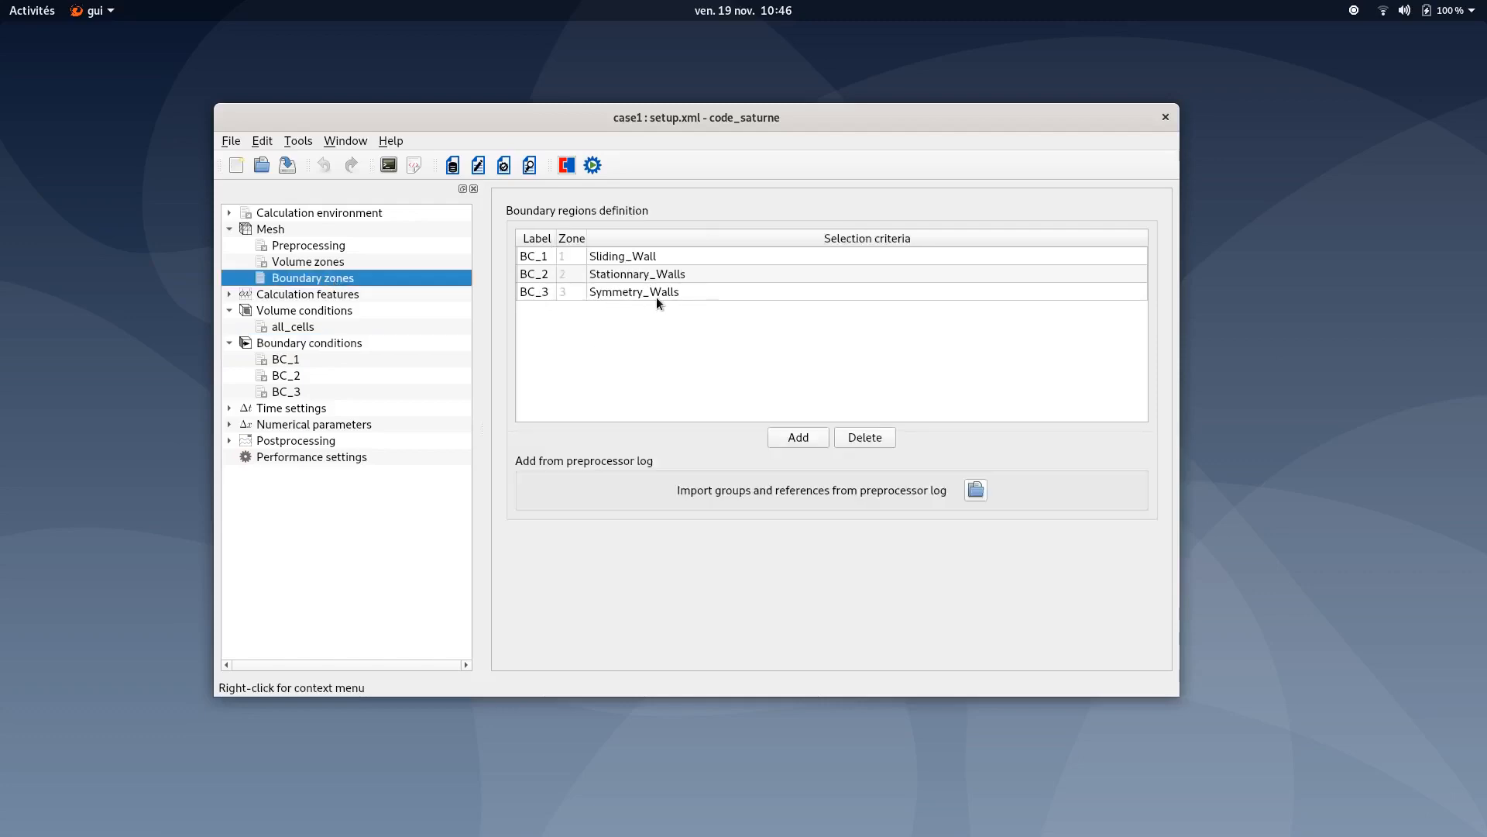
left_click(323, 342)
double_click(578, 295)
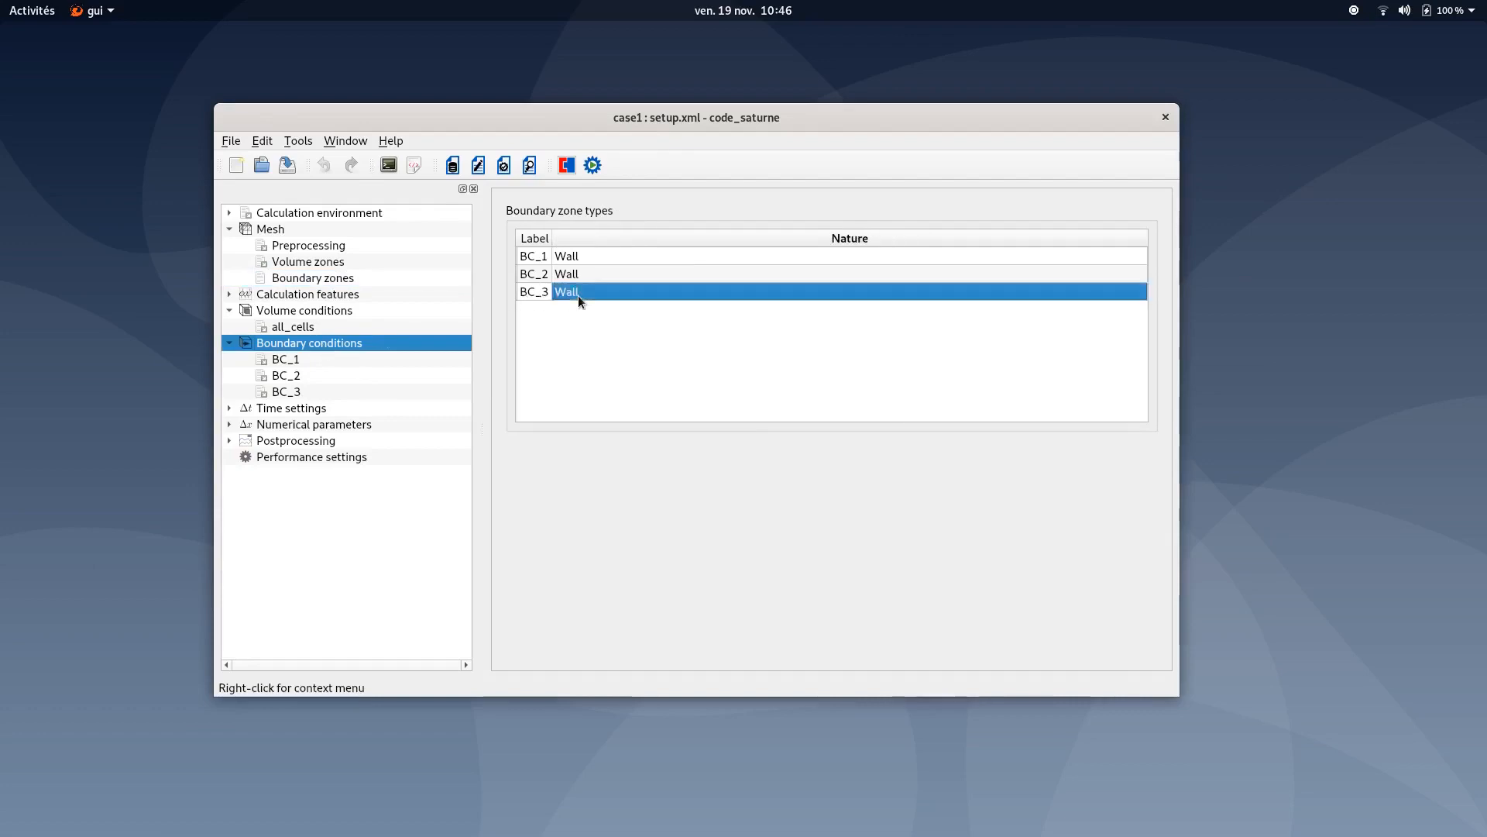
left_click(594, 356)
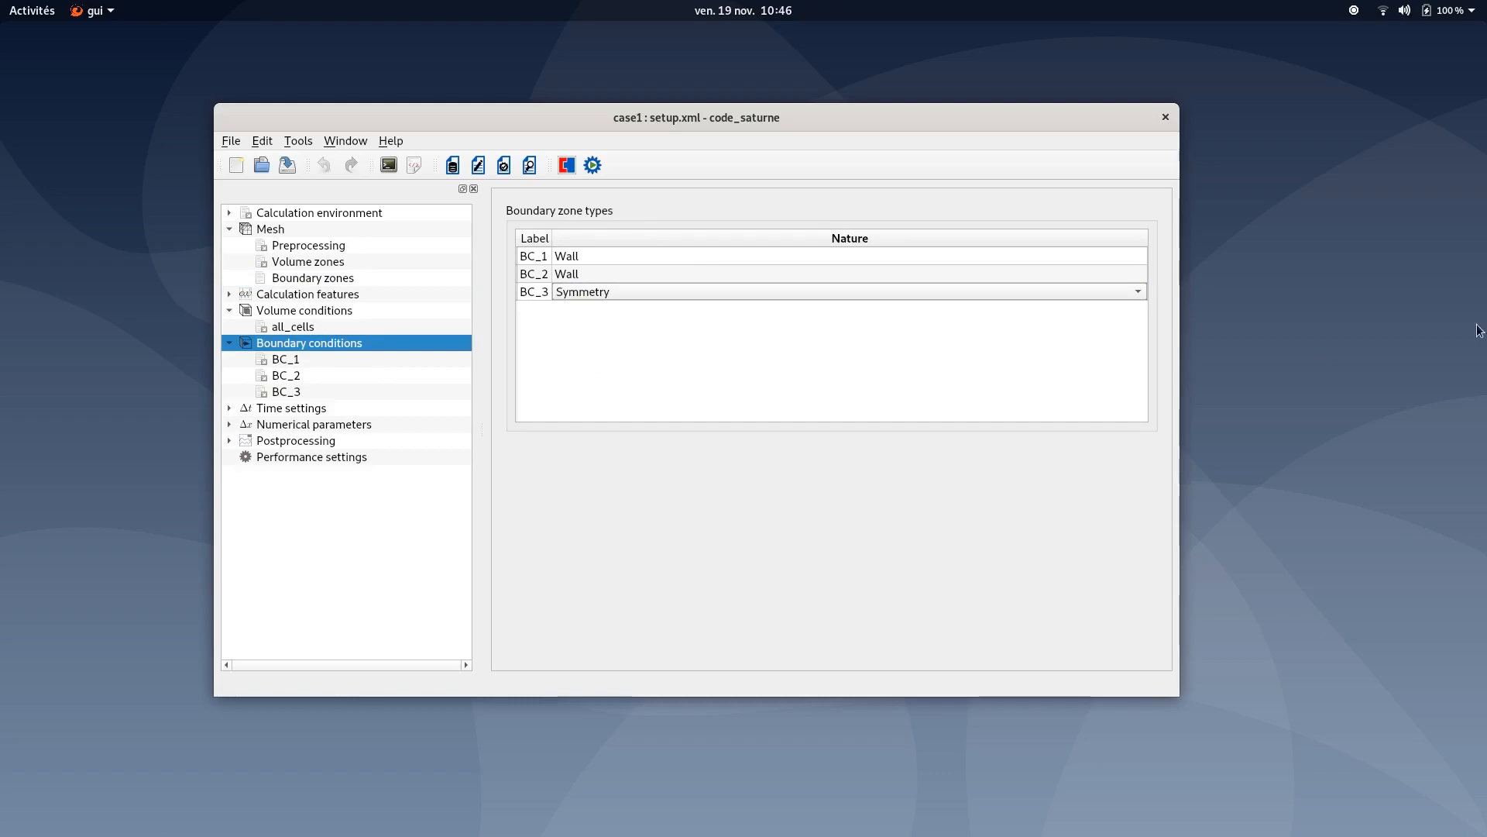
- Turn BC_1 into a sliding wall with a U velocity of 1.0 m/s
left_click(334, 276)
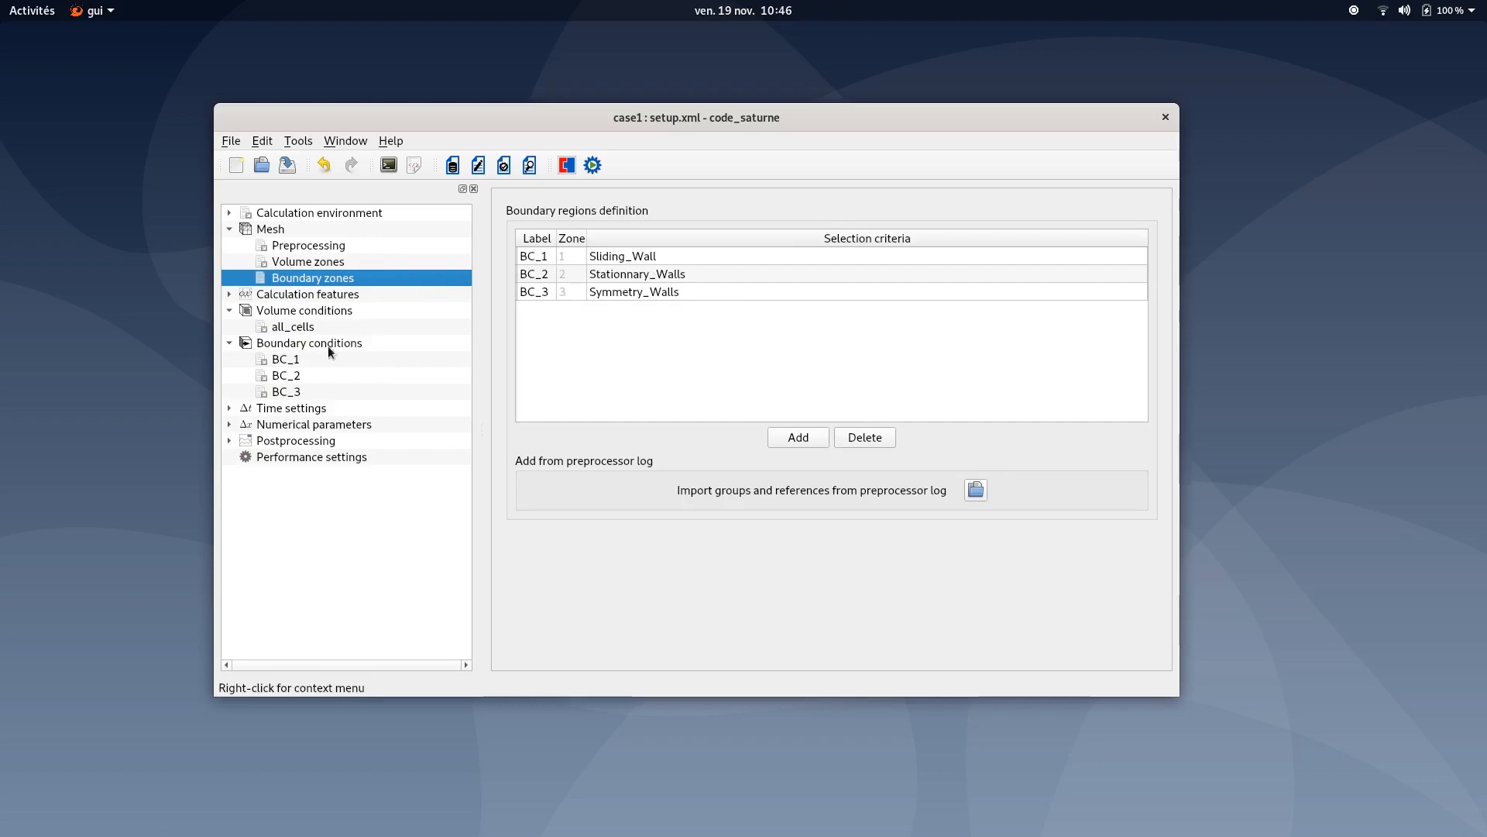
left_click(283, 361)
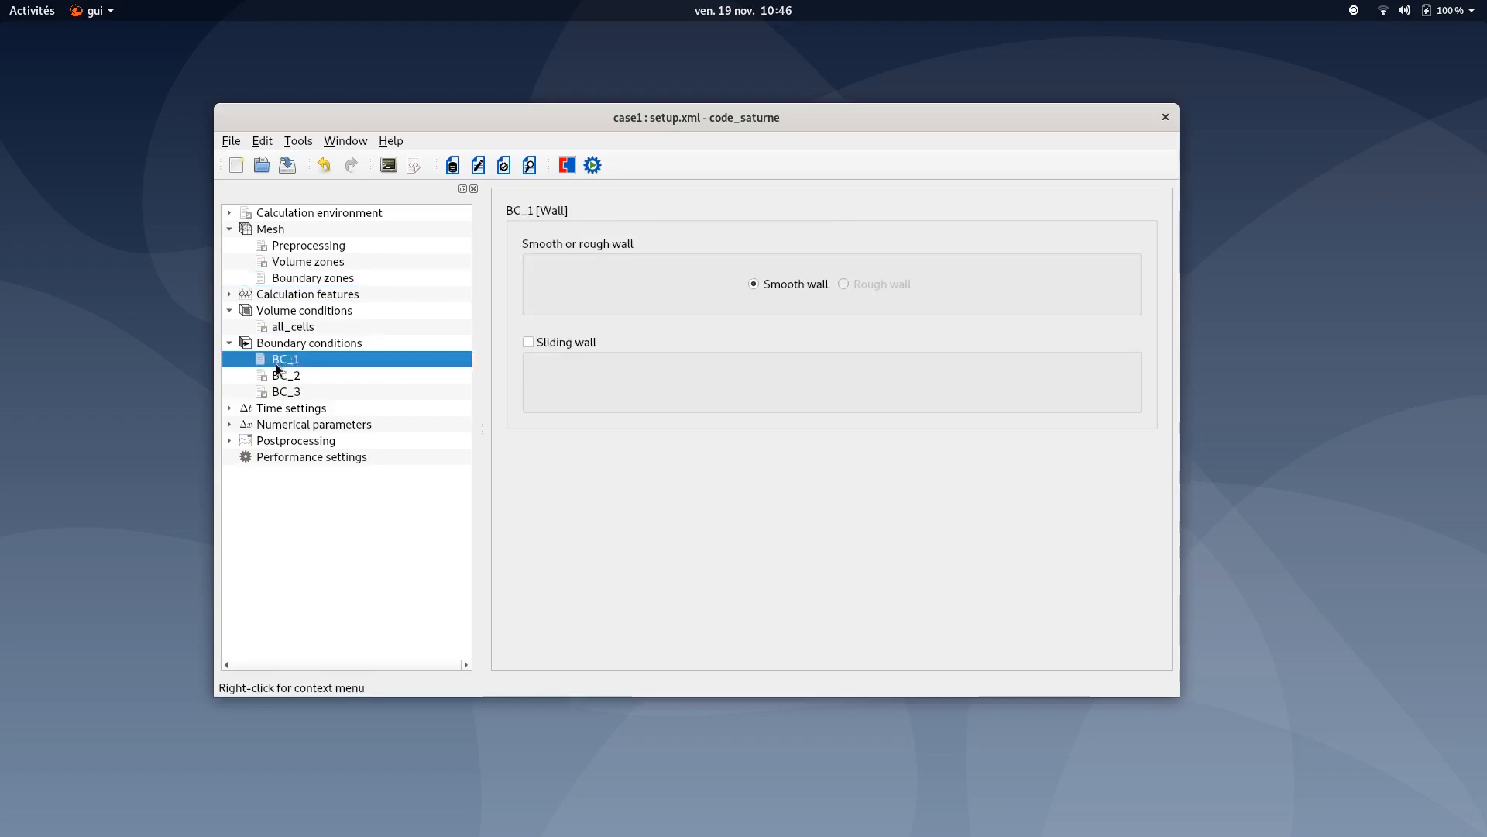
left_click(528, 342)
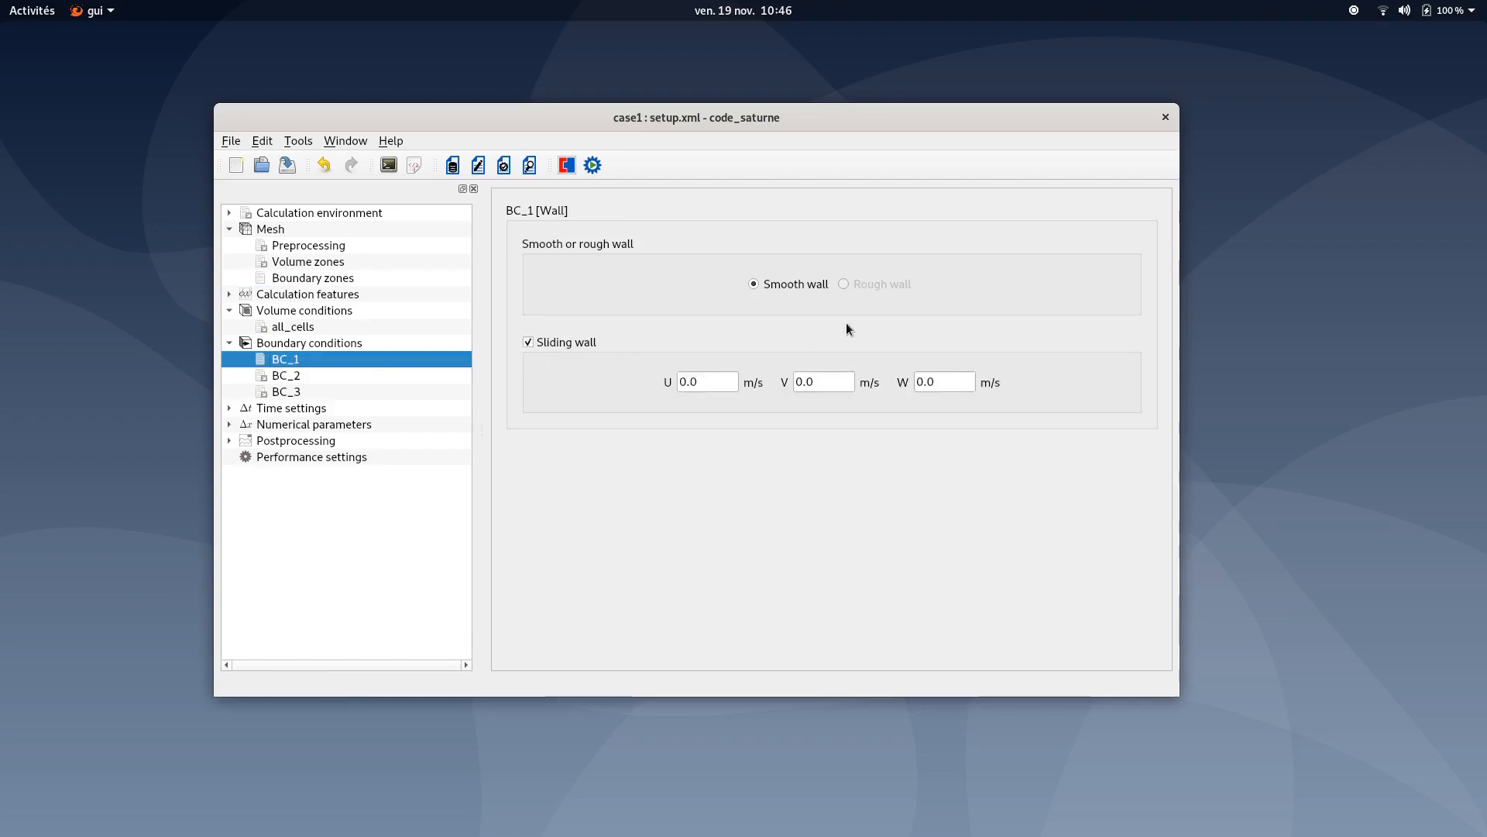
double_click(730, 376)
type("1.0")
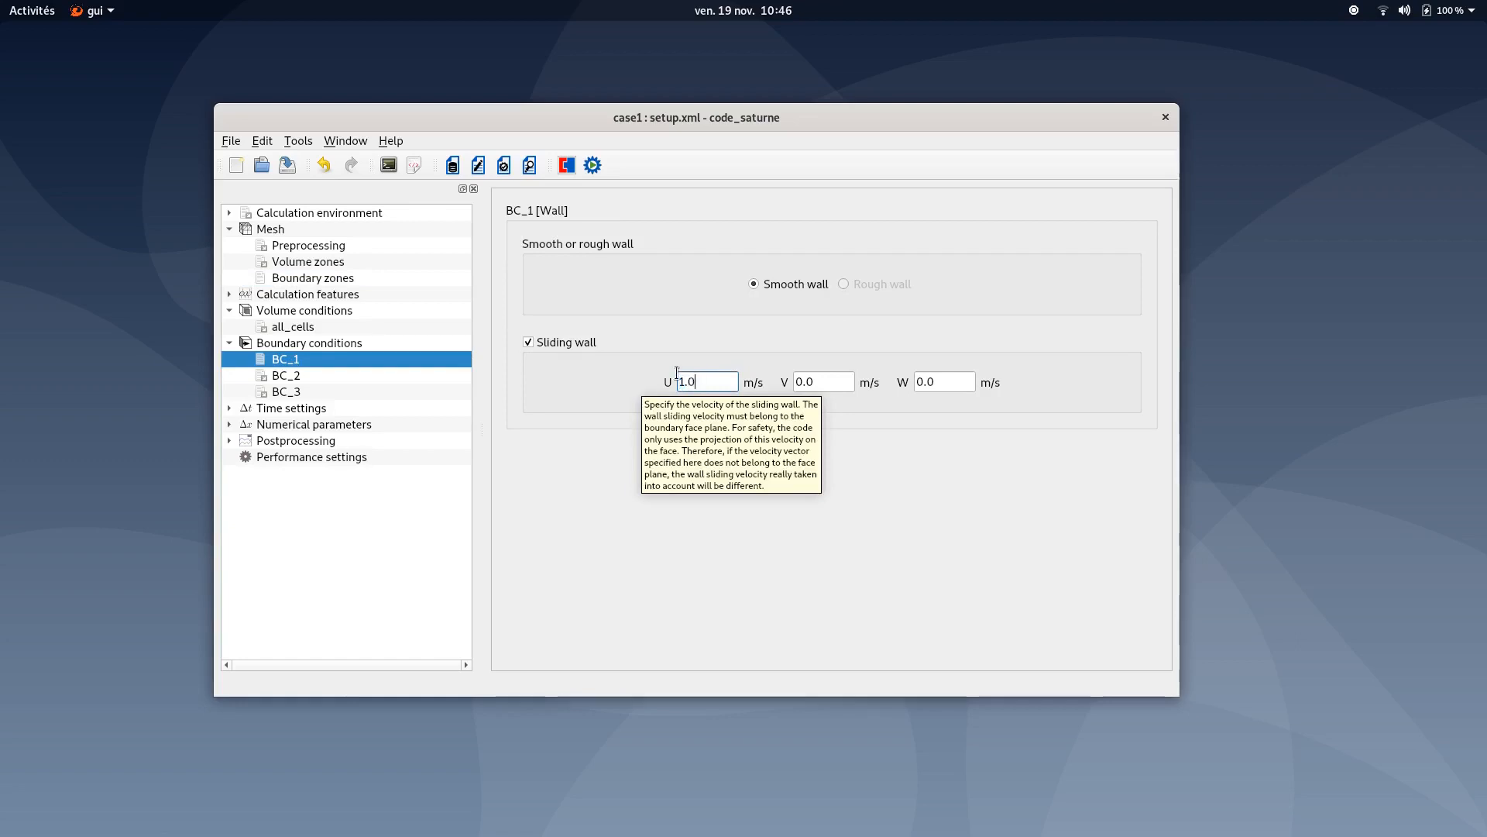
- Review the BC_2 and BC_3 boundary conditions and save the case
left_click(323, 373)
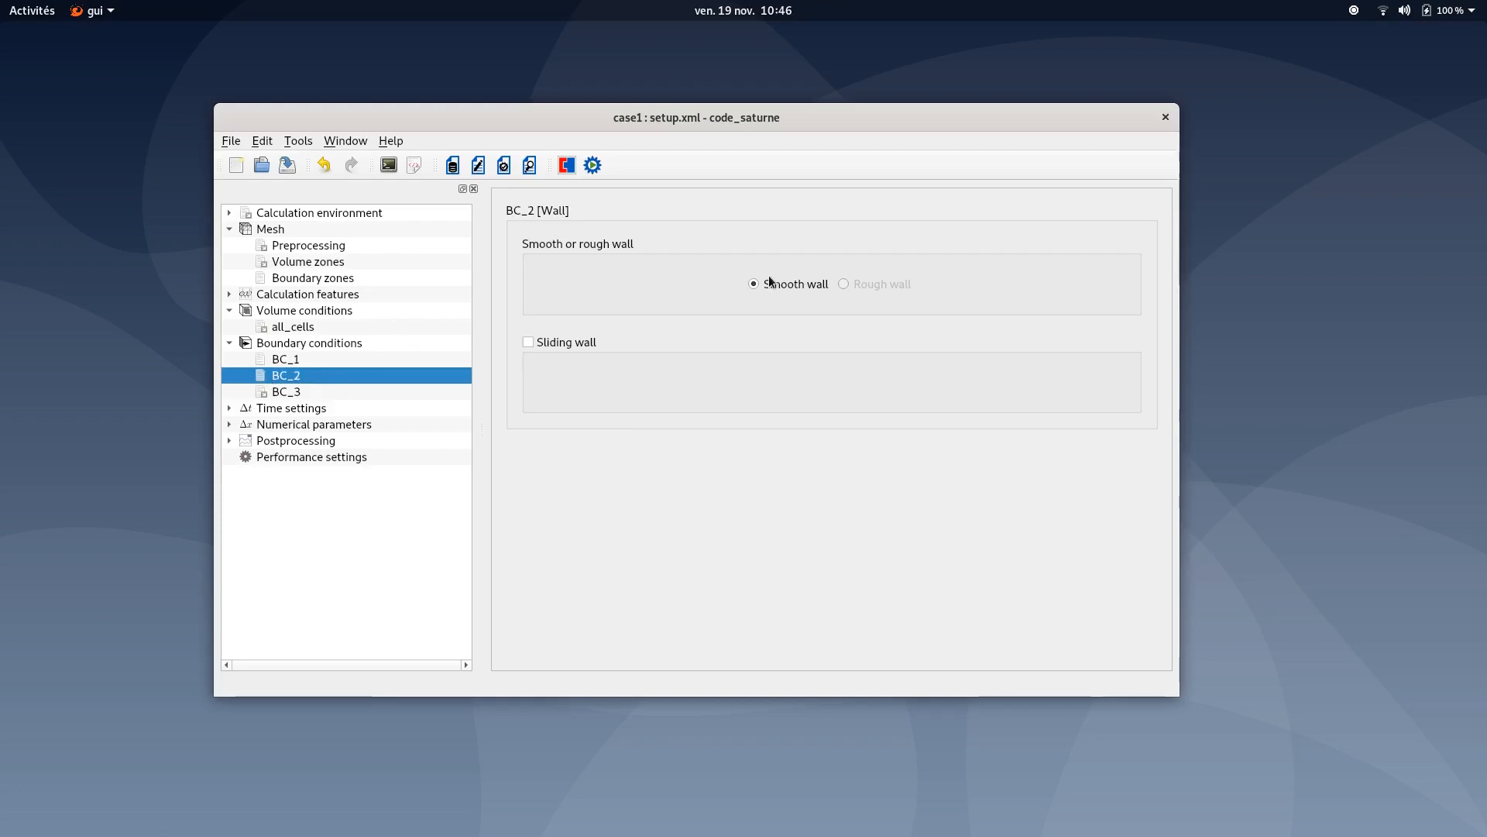
left_click(290, 391)
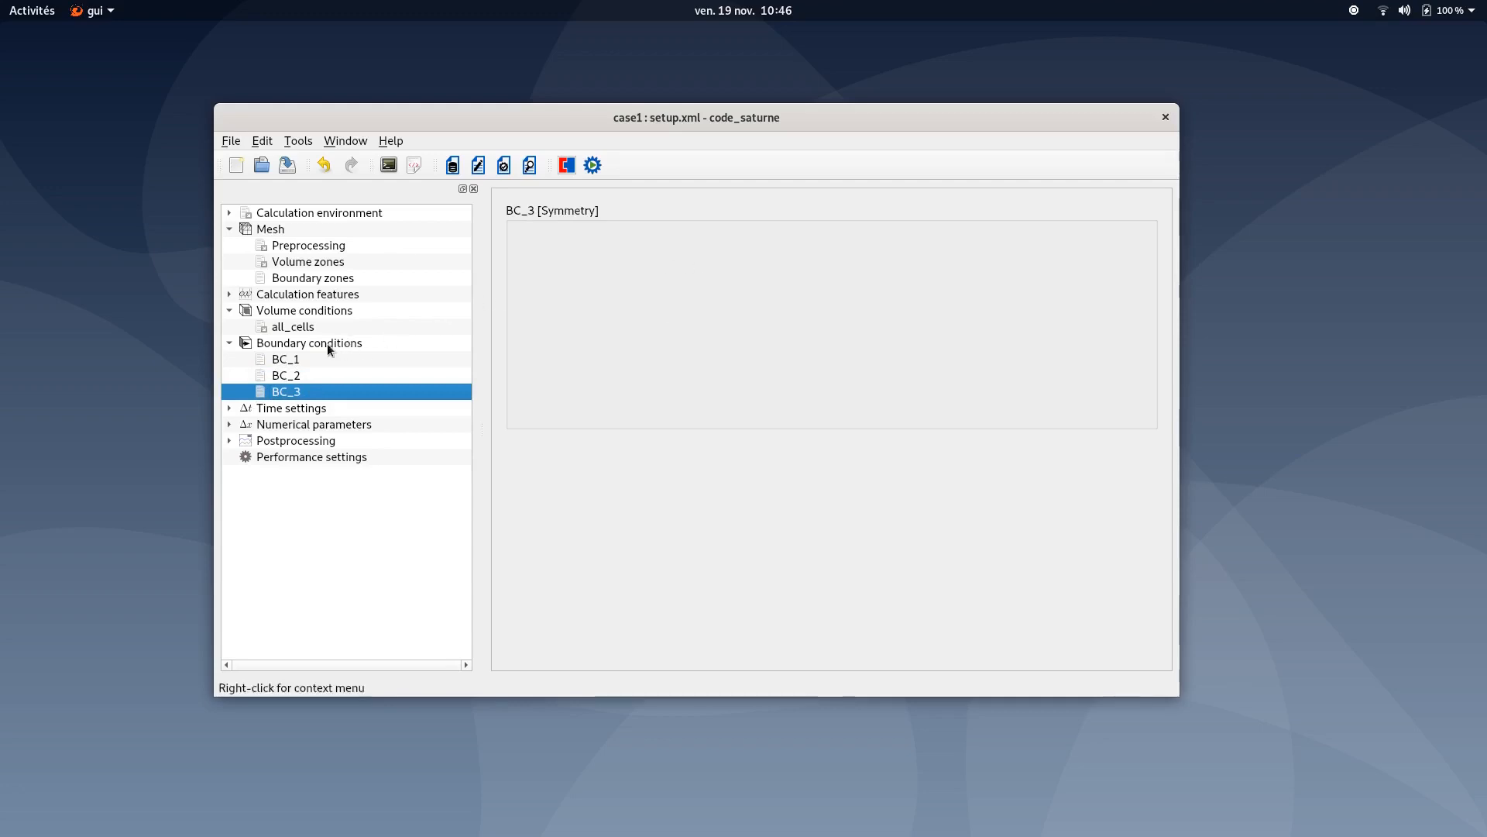
left_click(291, 170)
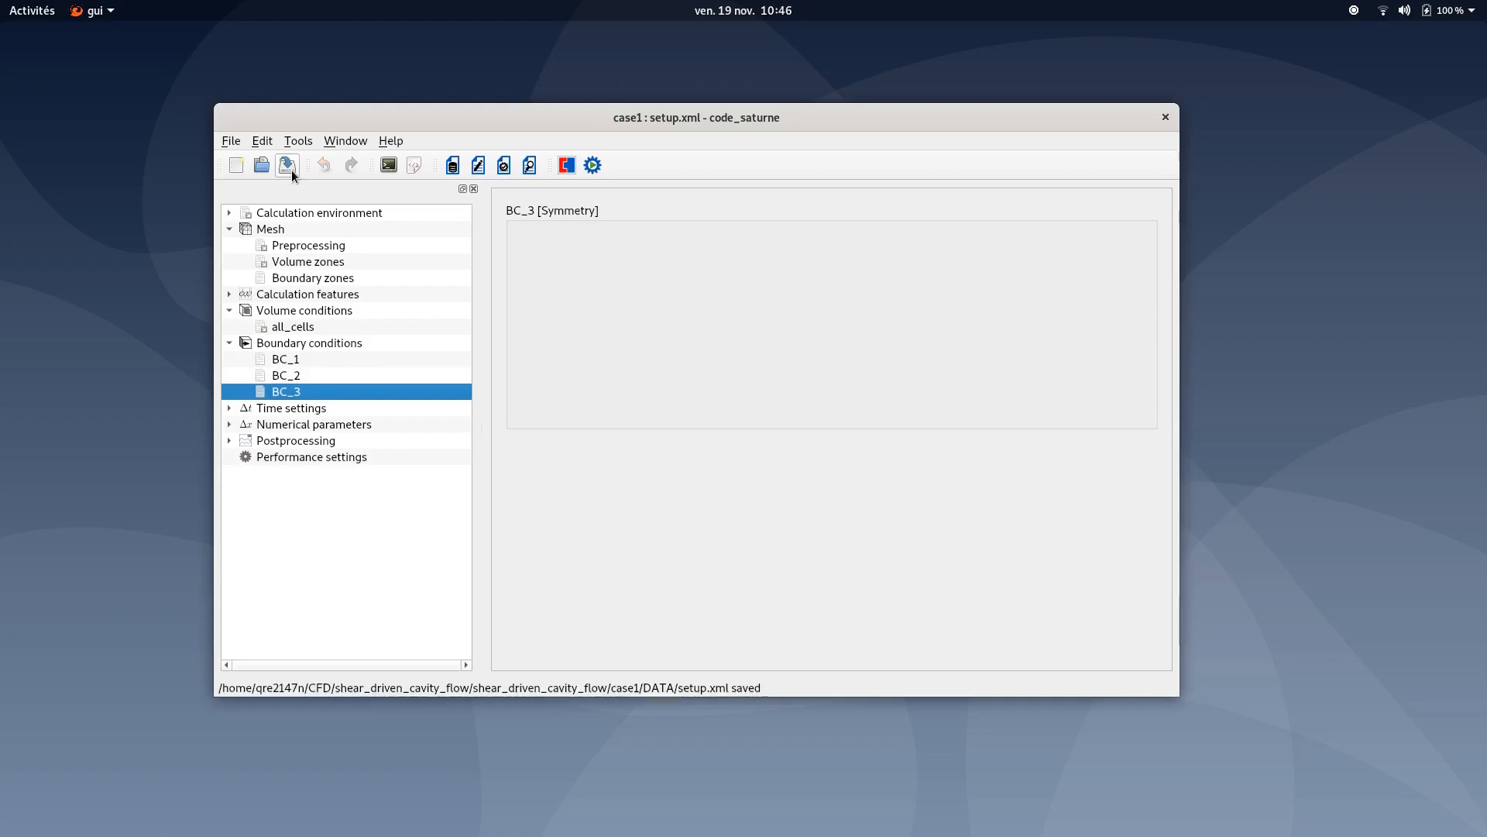
left_click(230, 344)
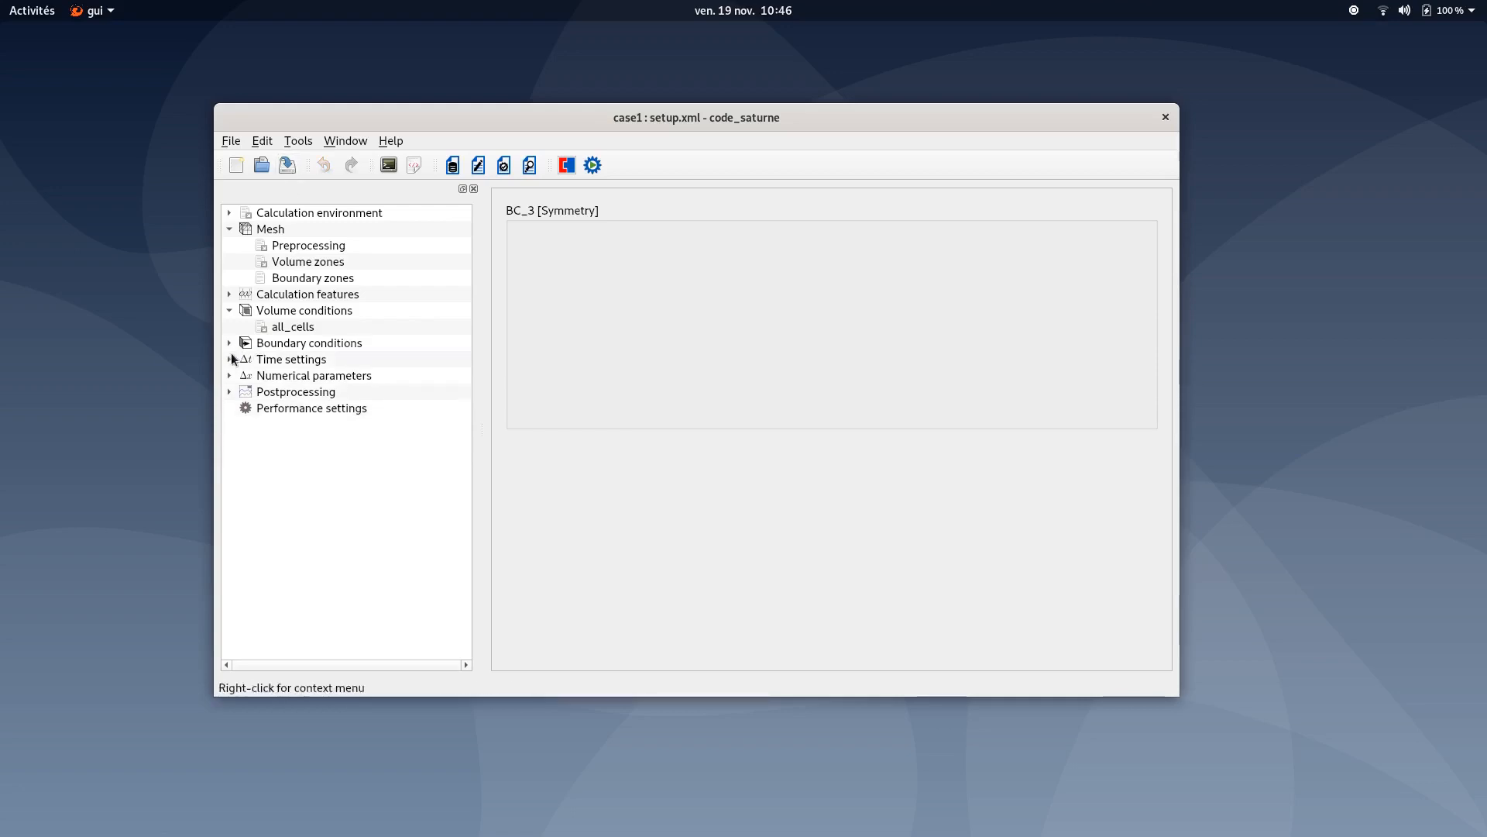
- Set the maximal CFL number to 8.0 in the time settings
left_click(273, 360)
left_click(643, 239)
left_click(671, 253)
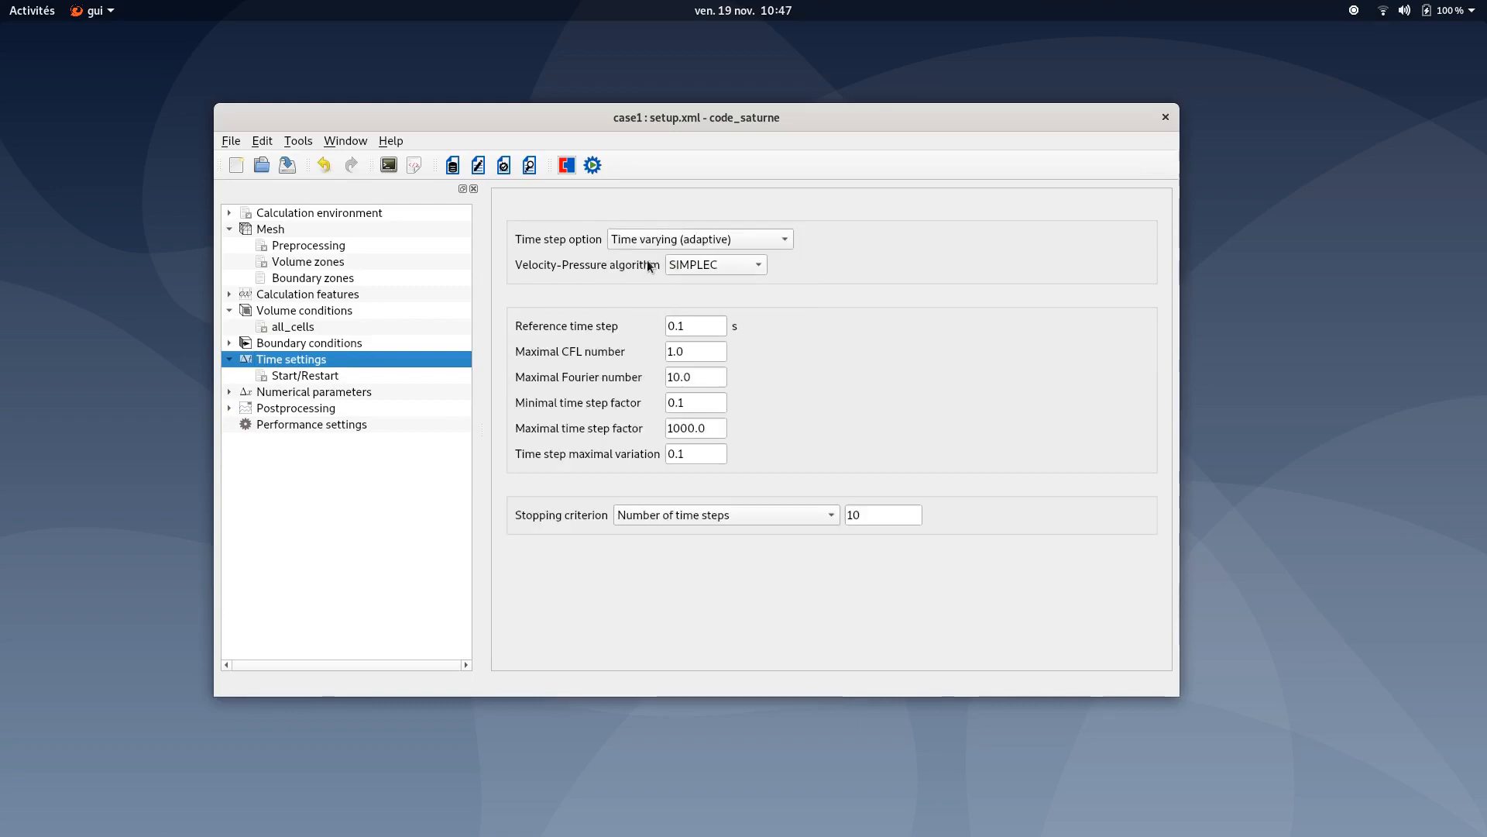
left_click_drag(710, 375, 620, 377)
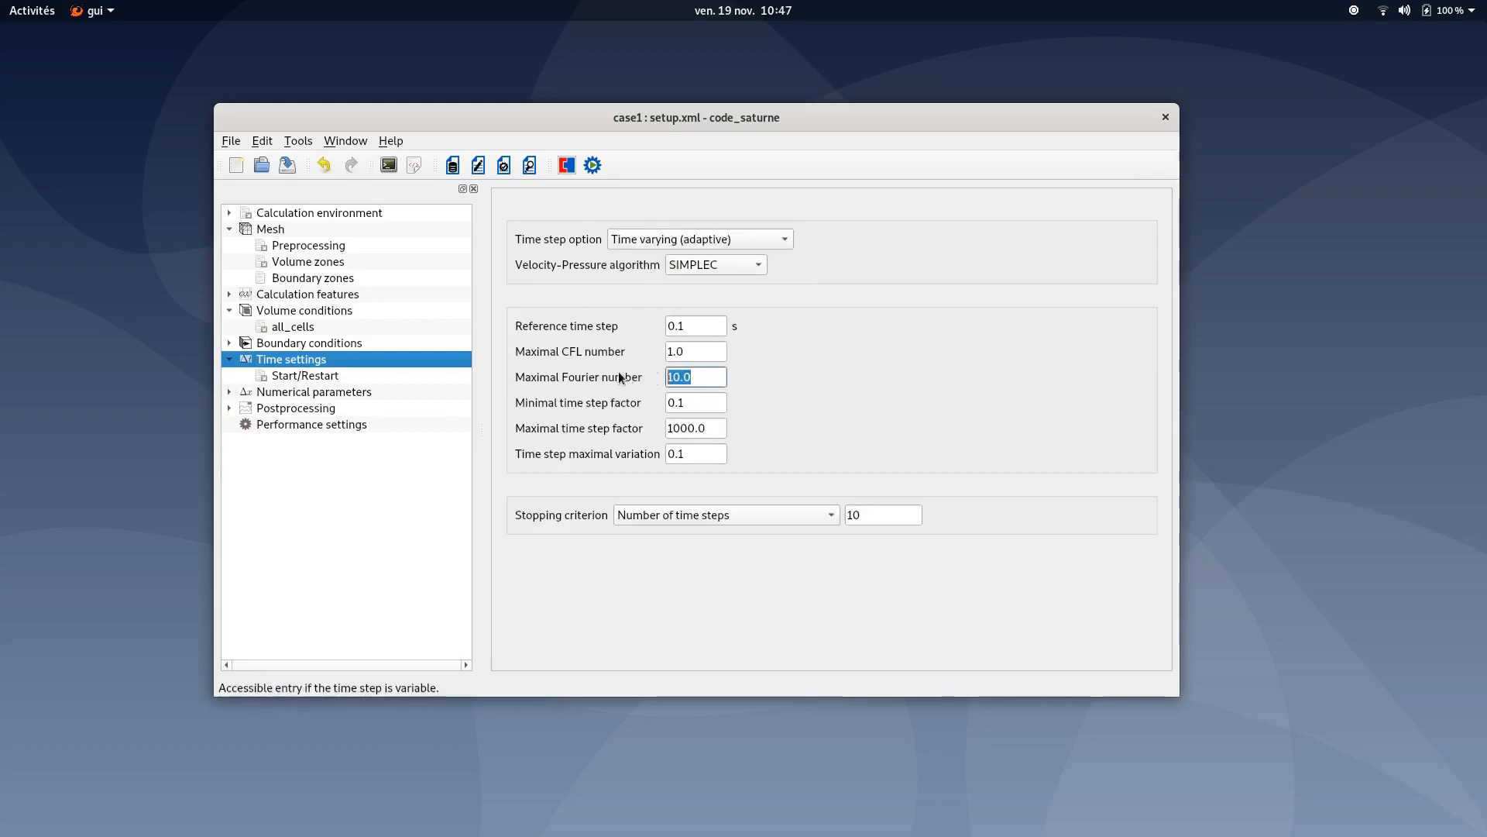
left_click(713, 365)
left_click_drag(713, 352, 659, 350)
type("8.0")
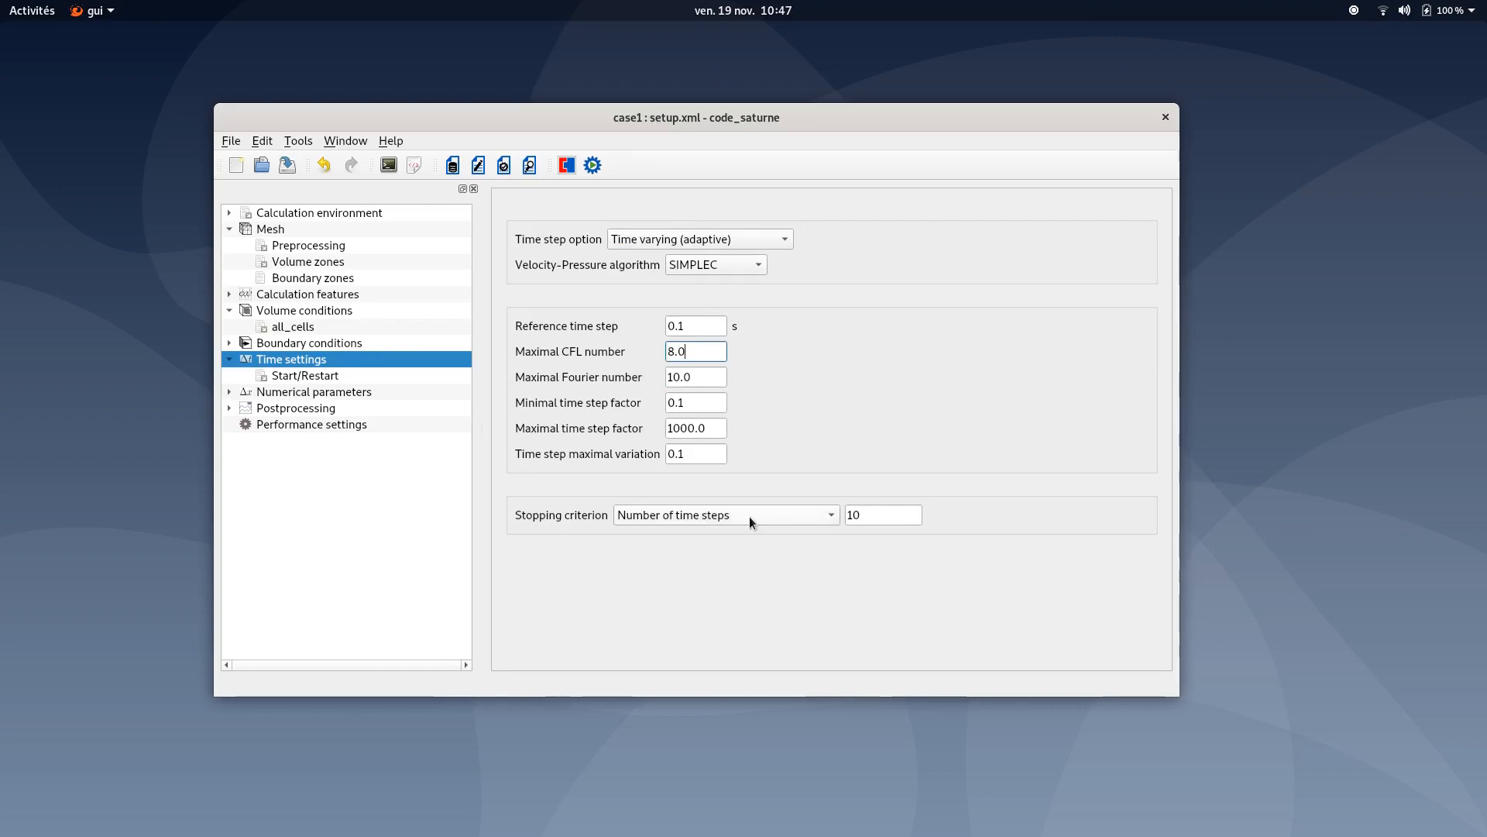
- Set the stopping criterion to 400 time steps and save the case
left_click_drag(872, 515, 840, 511)
type("400")
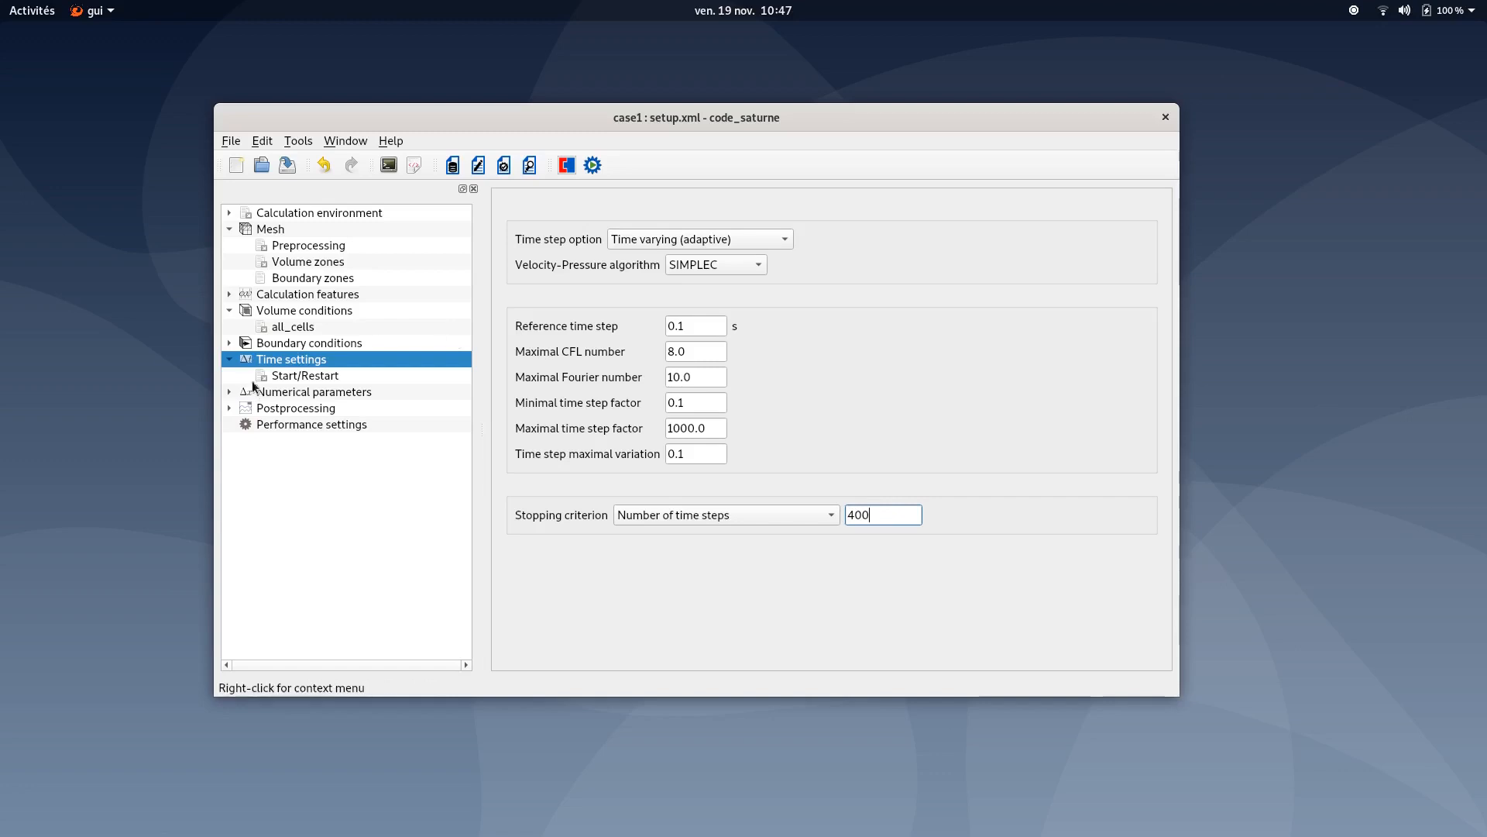
left_click(229, 358)
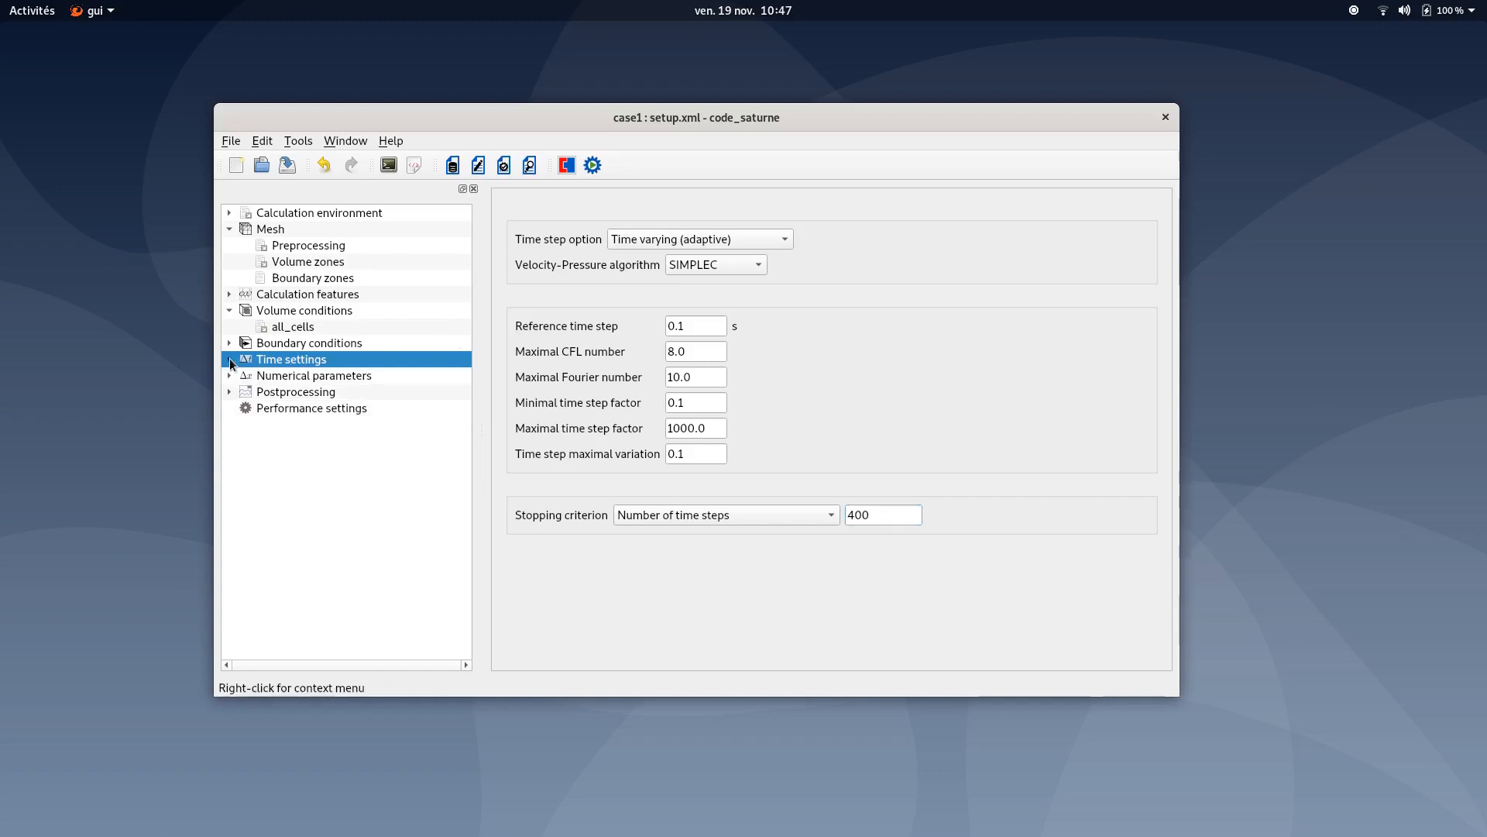
left_click(270, 375)
left_click(291, 166)
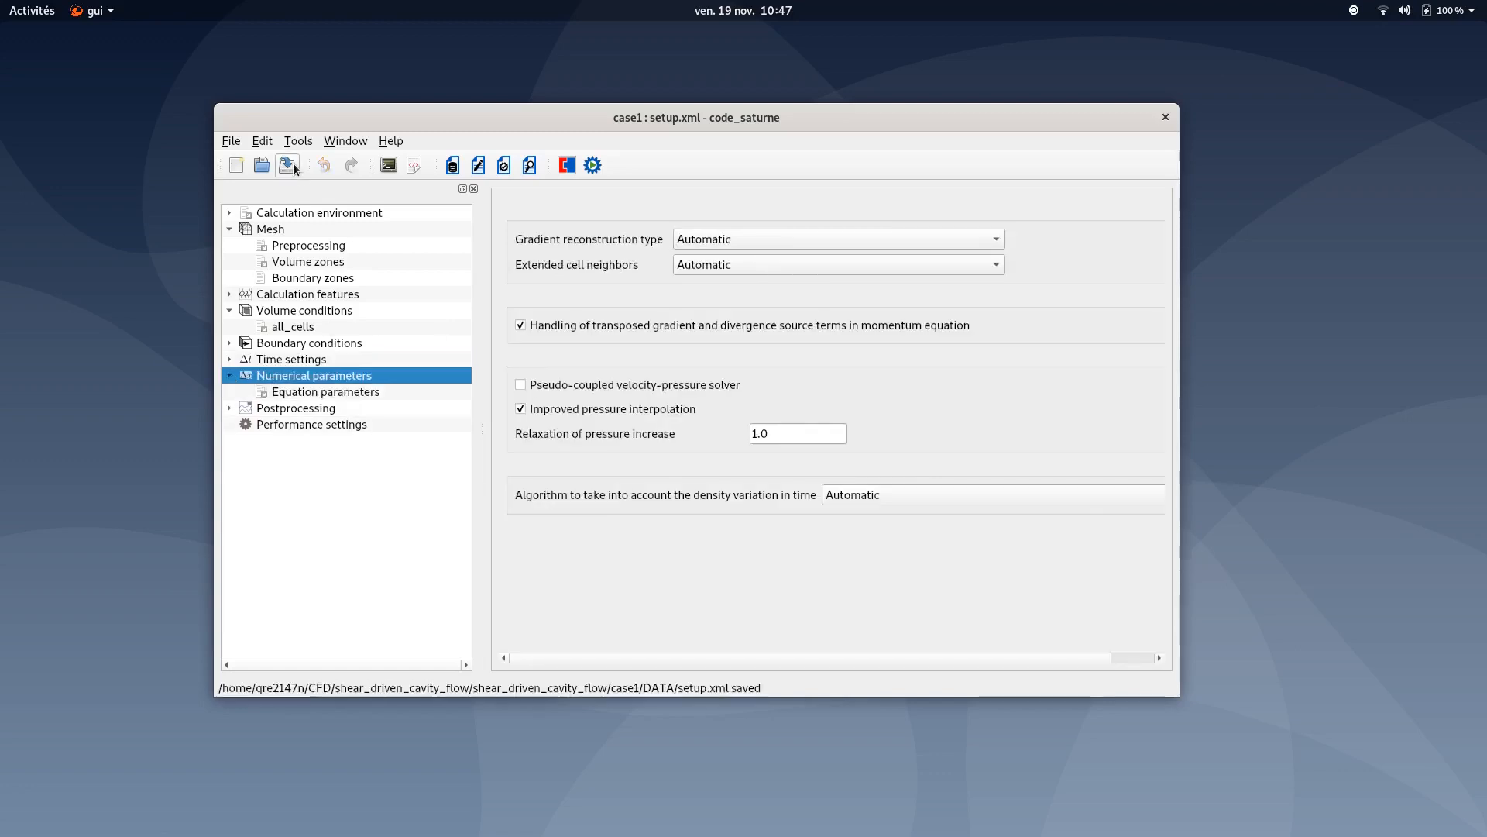
- Examine the solver choice options for the velocity equation in the equation parameters
left_click(310, 393)
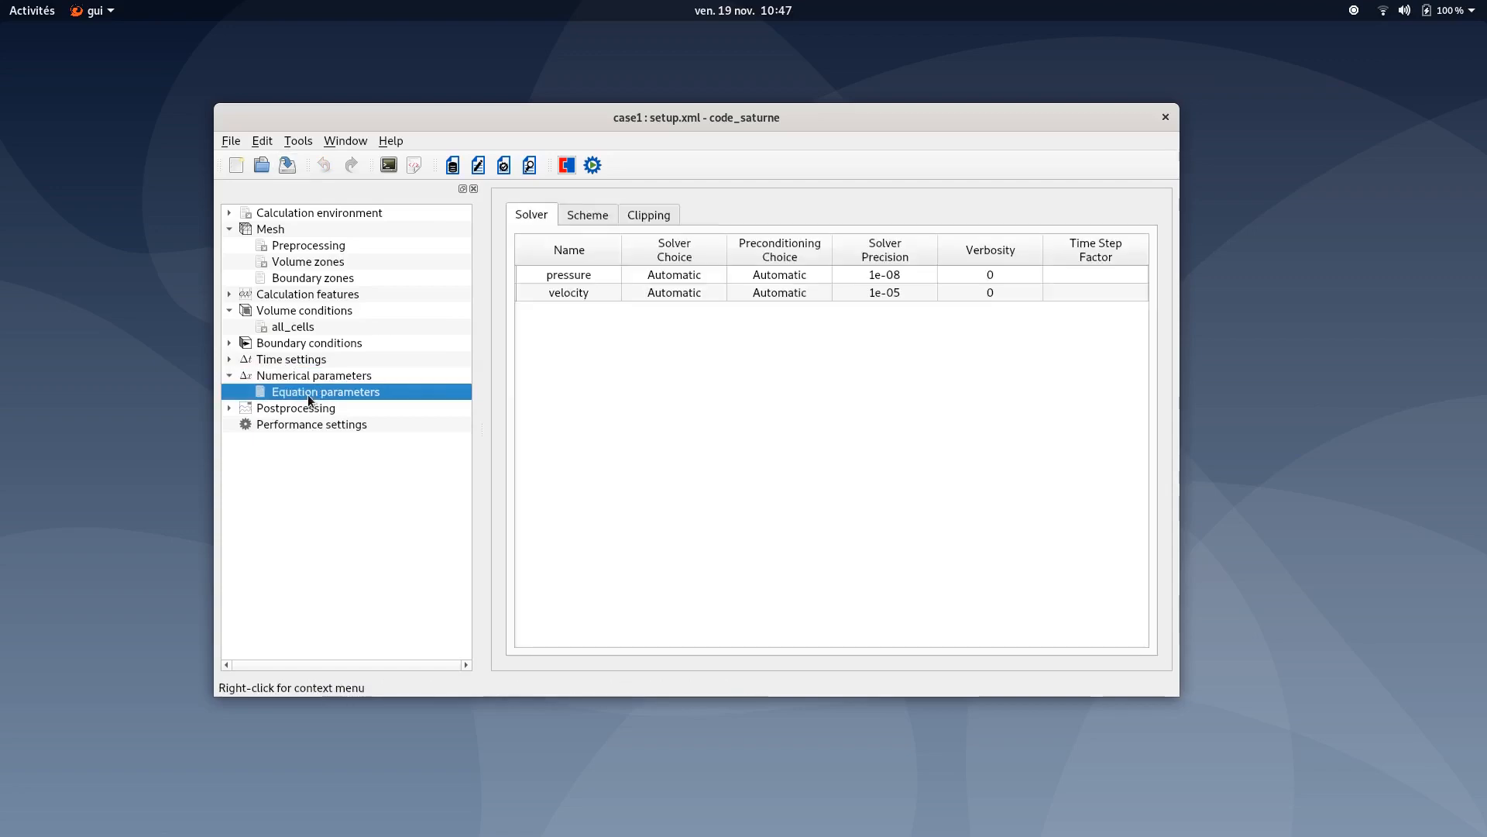
left_click(579, 294)
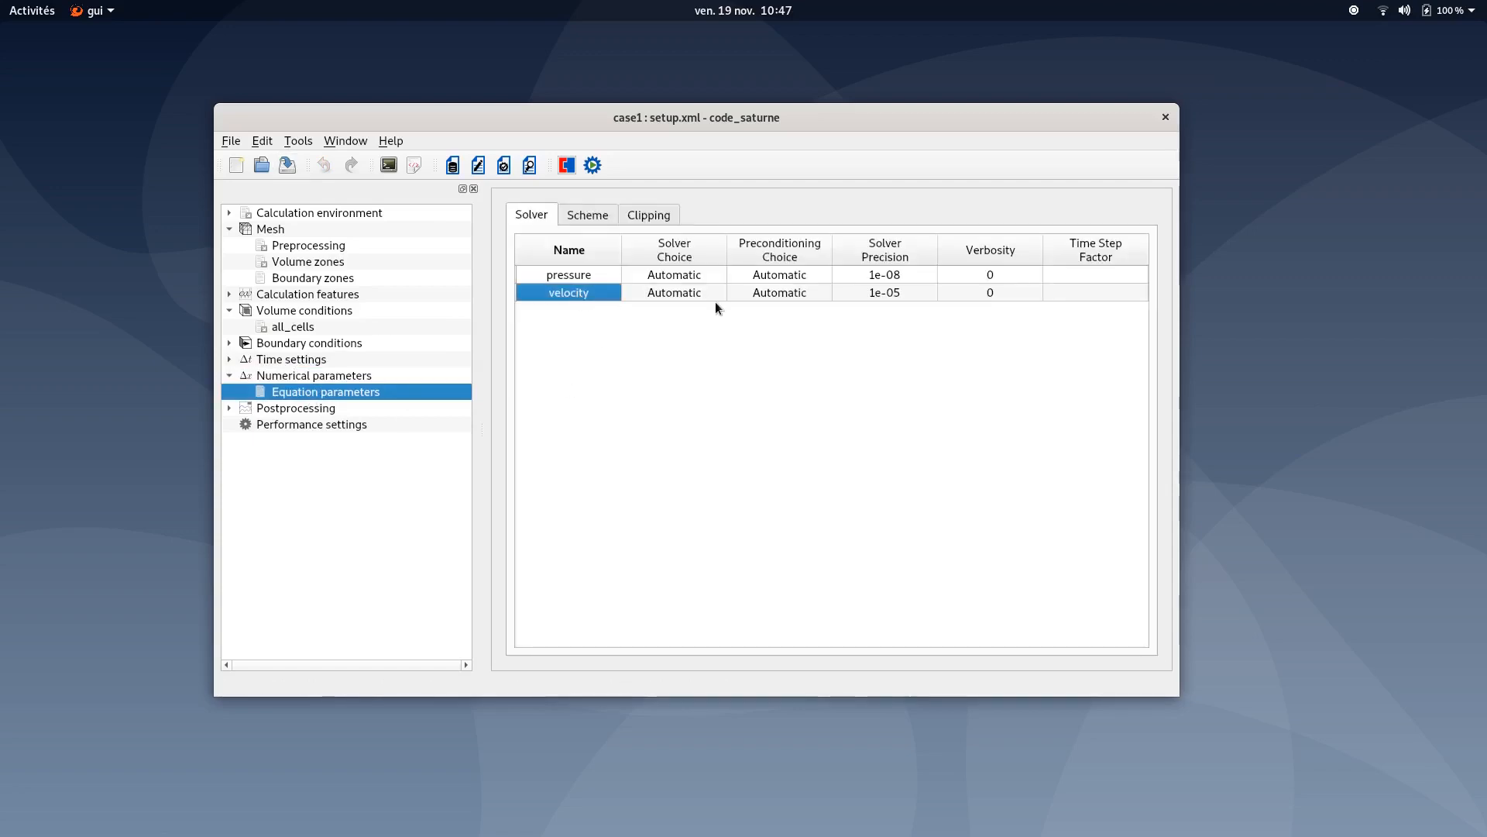
left_click(701, 294)
left_click(702, 295)
left_click(704, 295)
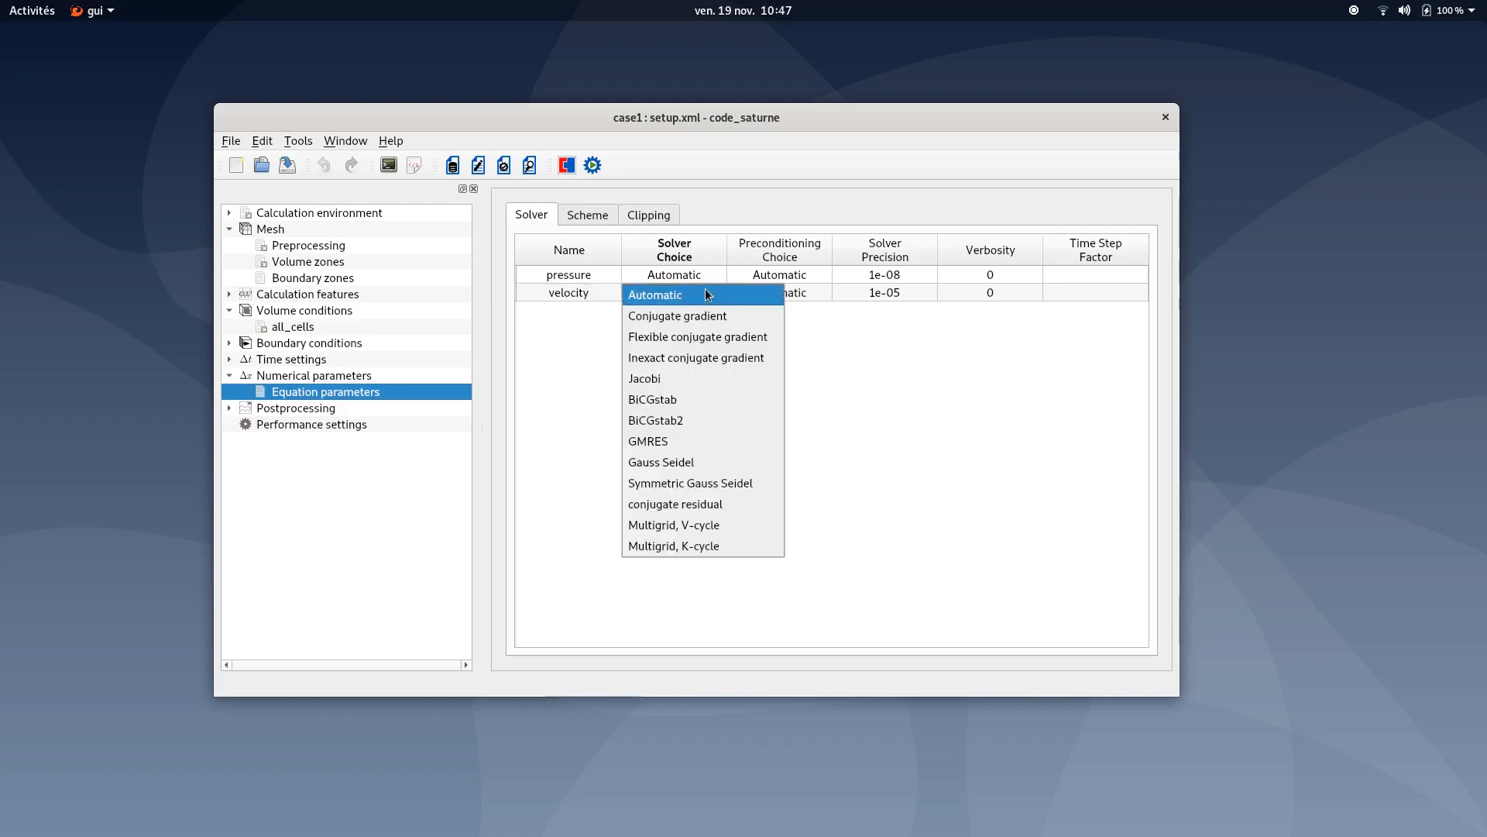
left_click(934, 378)
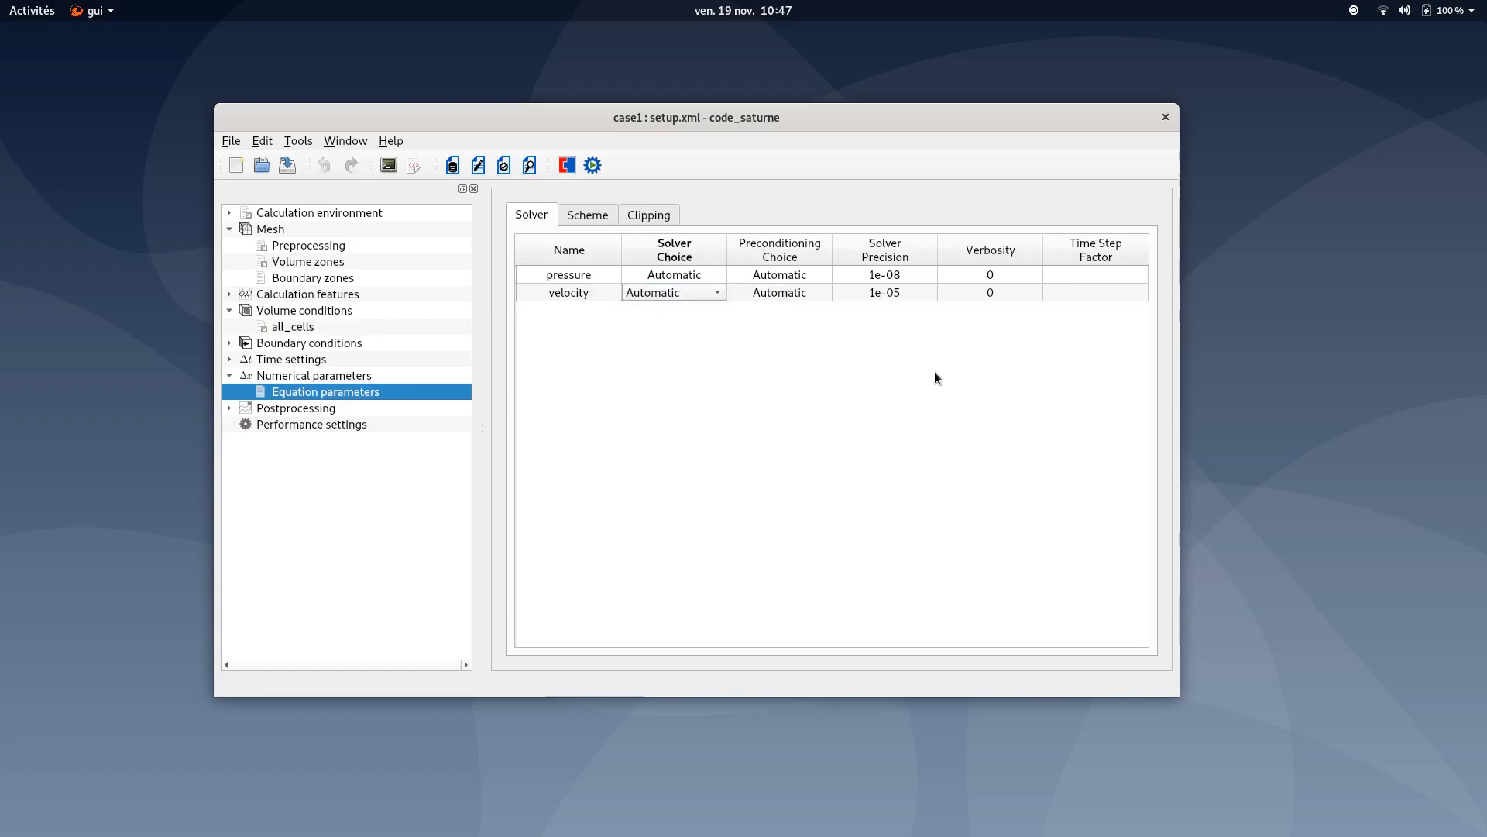
- Set the velocity convection scheme to Centered, disable its slope test, and save the case
left_click(609, 217)
left_click(657, 290)
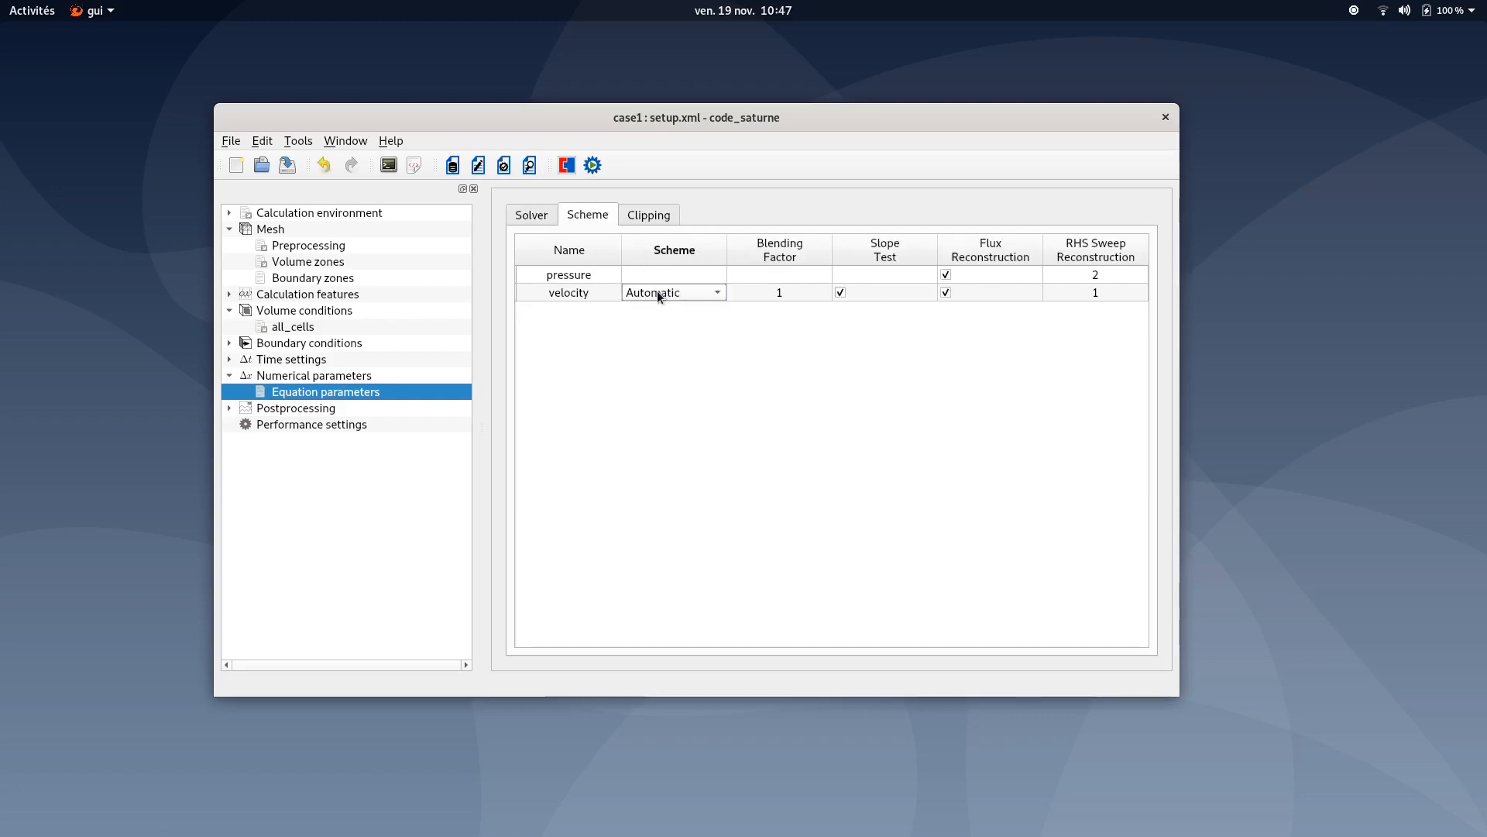
left_click(657, 290)
left_click(658, 338)
left_click(843, 292)
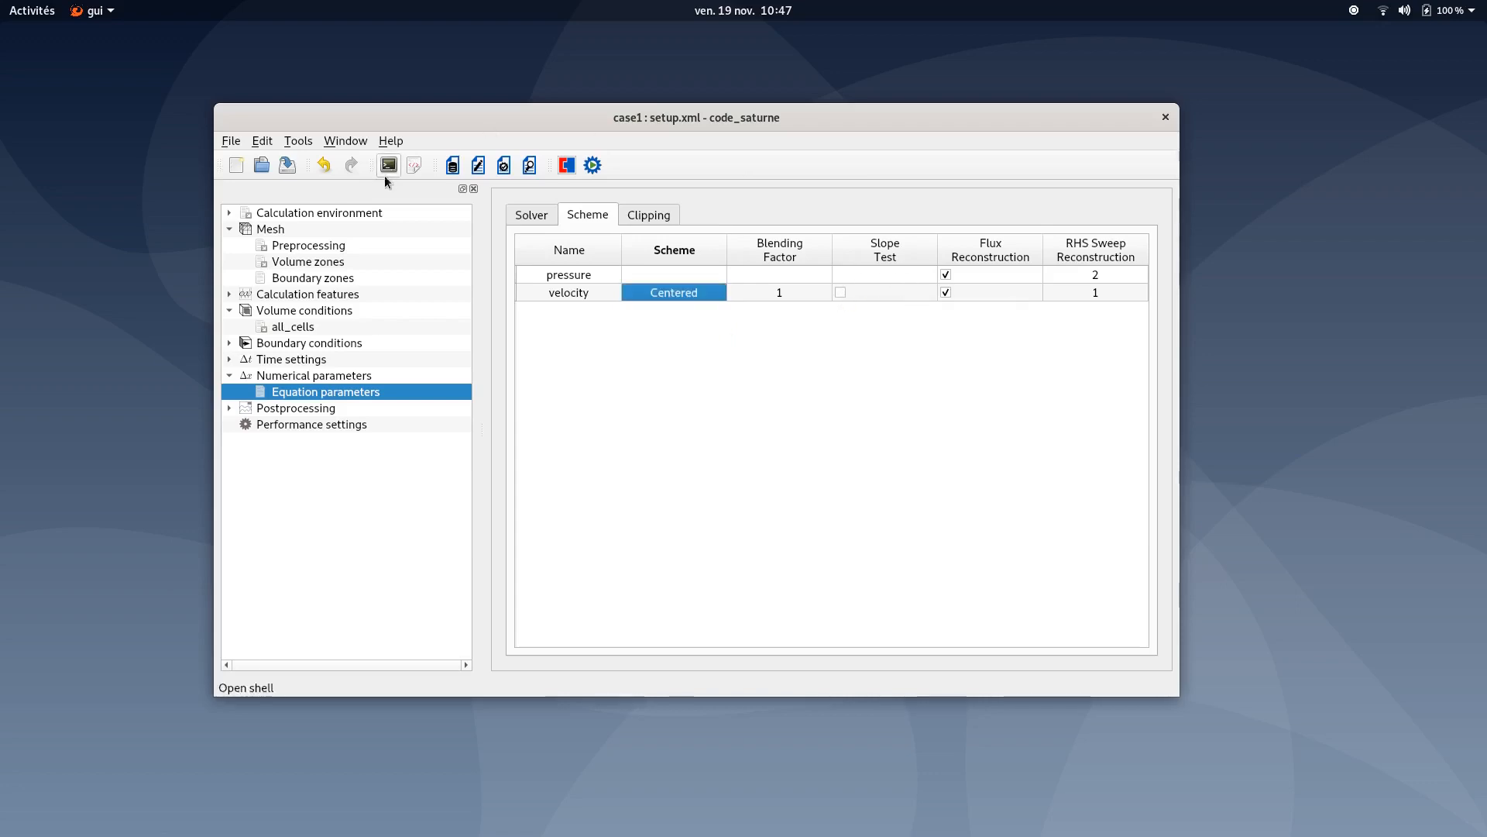
left_click(293, 169)
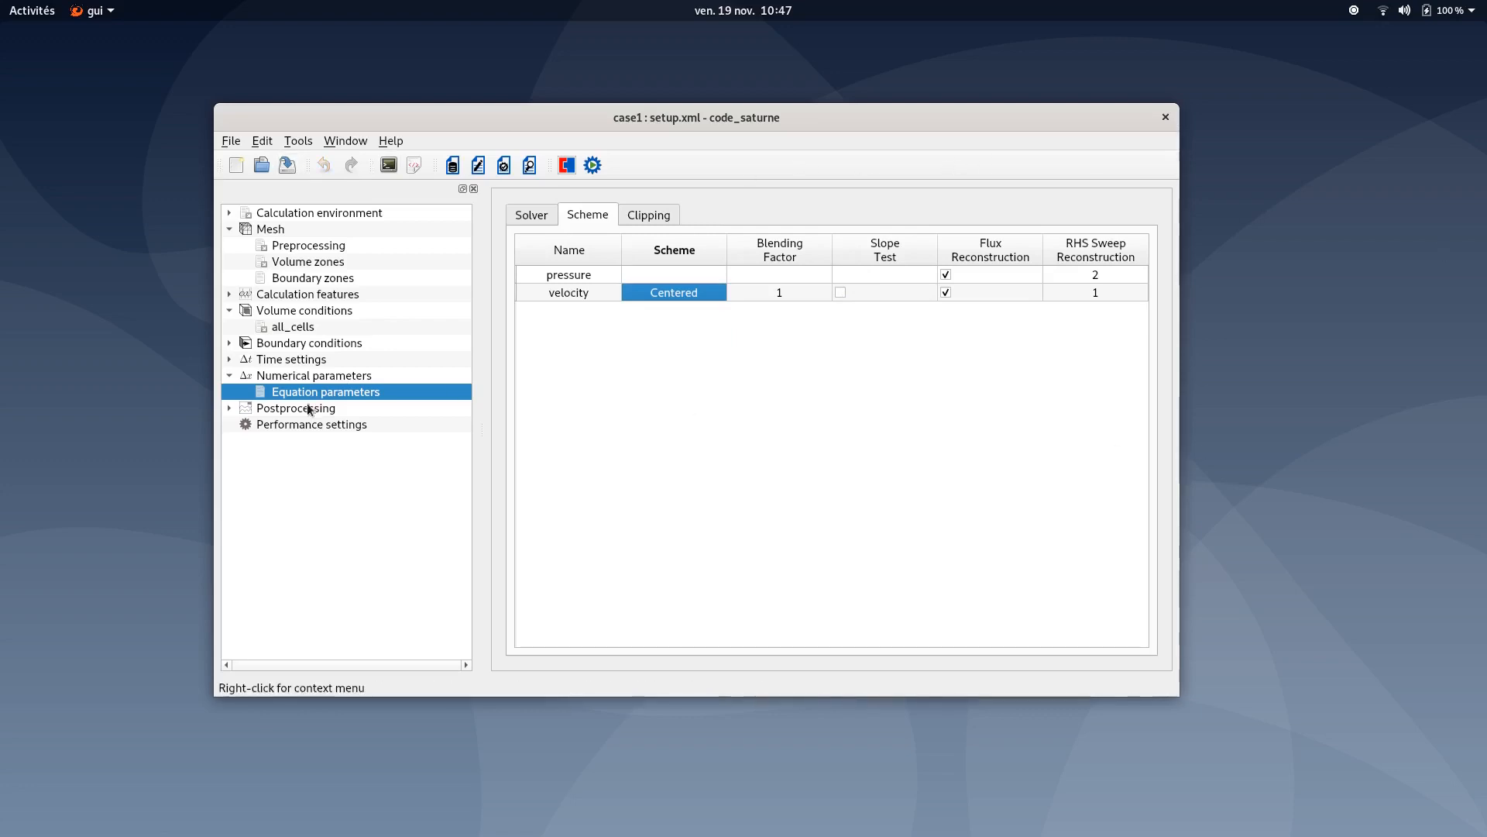
- Open Postprocessing and examine the results writer's output settings
left_click(229, 375)
double_click(256, 391)
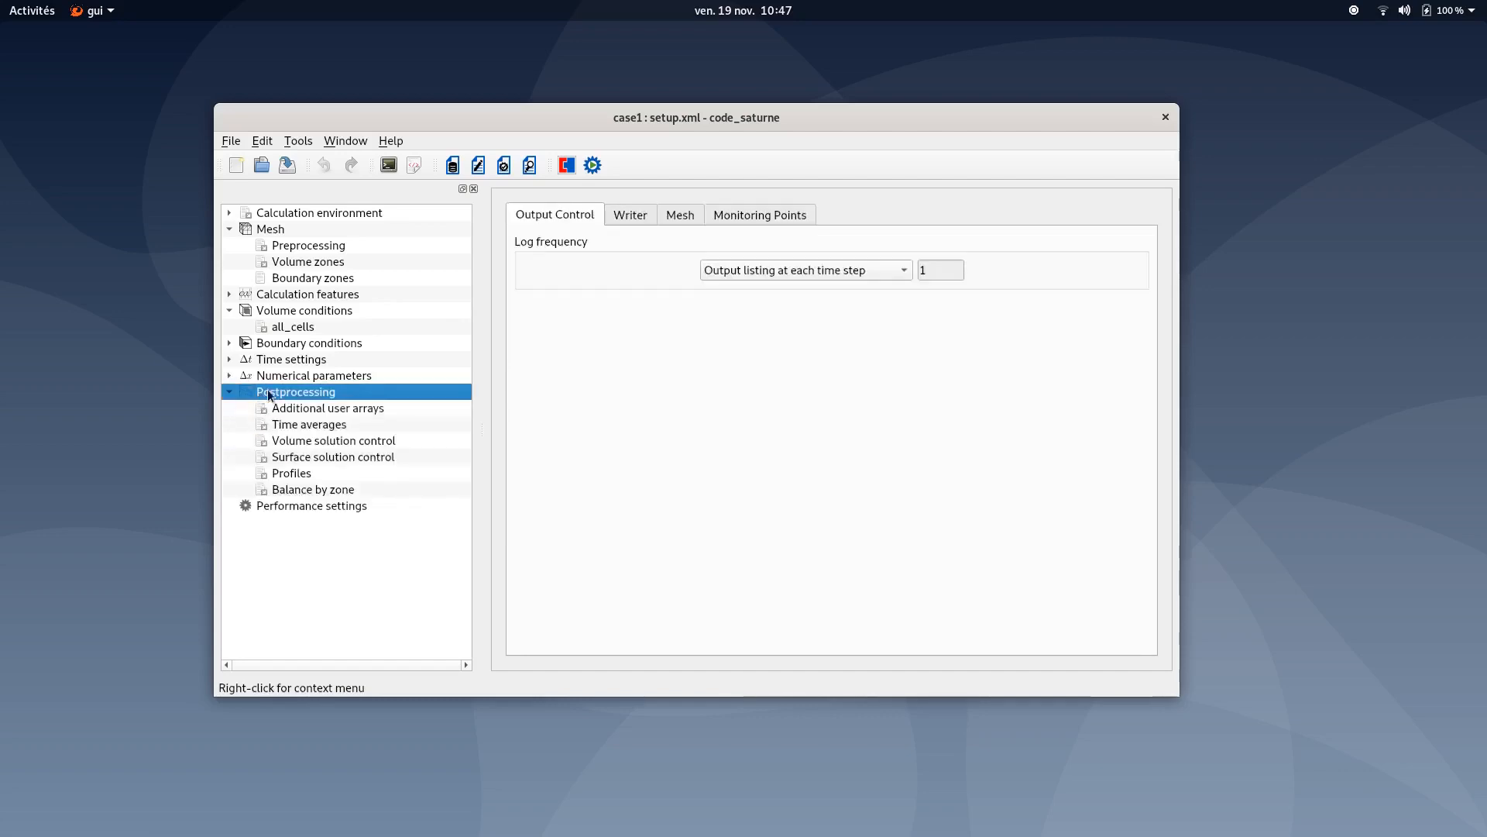
left_click(620, 216)
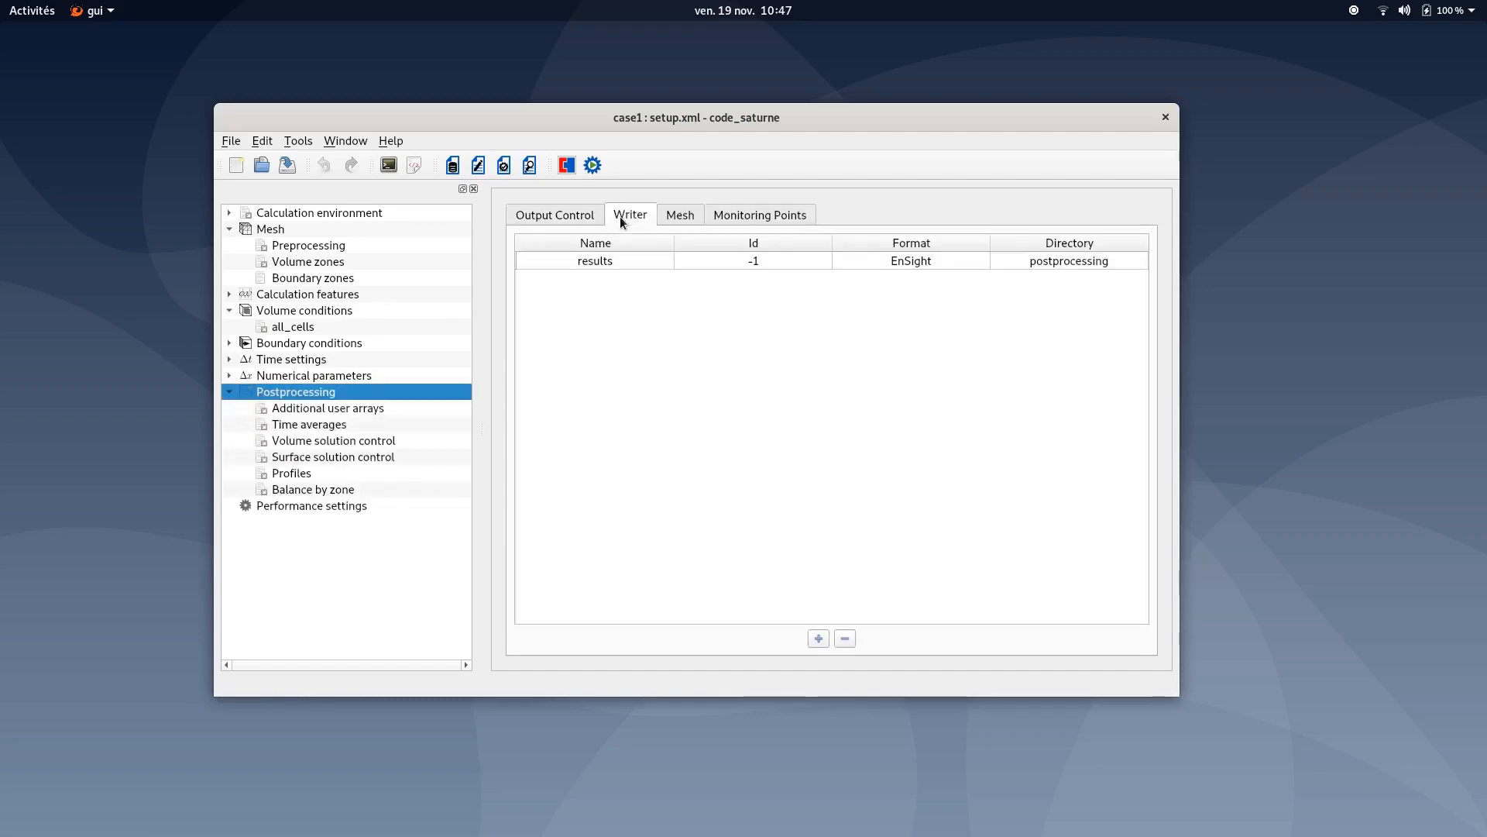
left_click(610, 259)
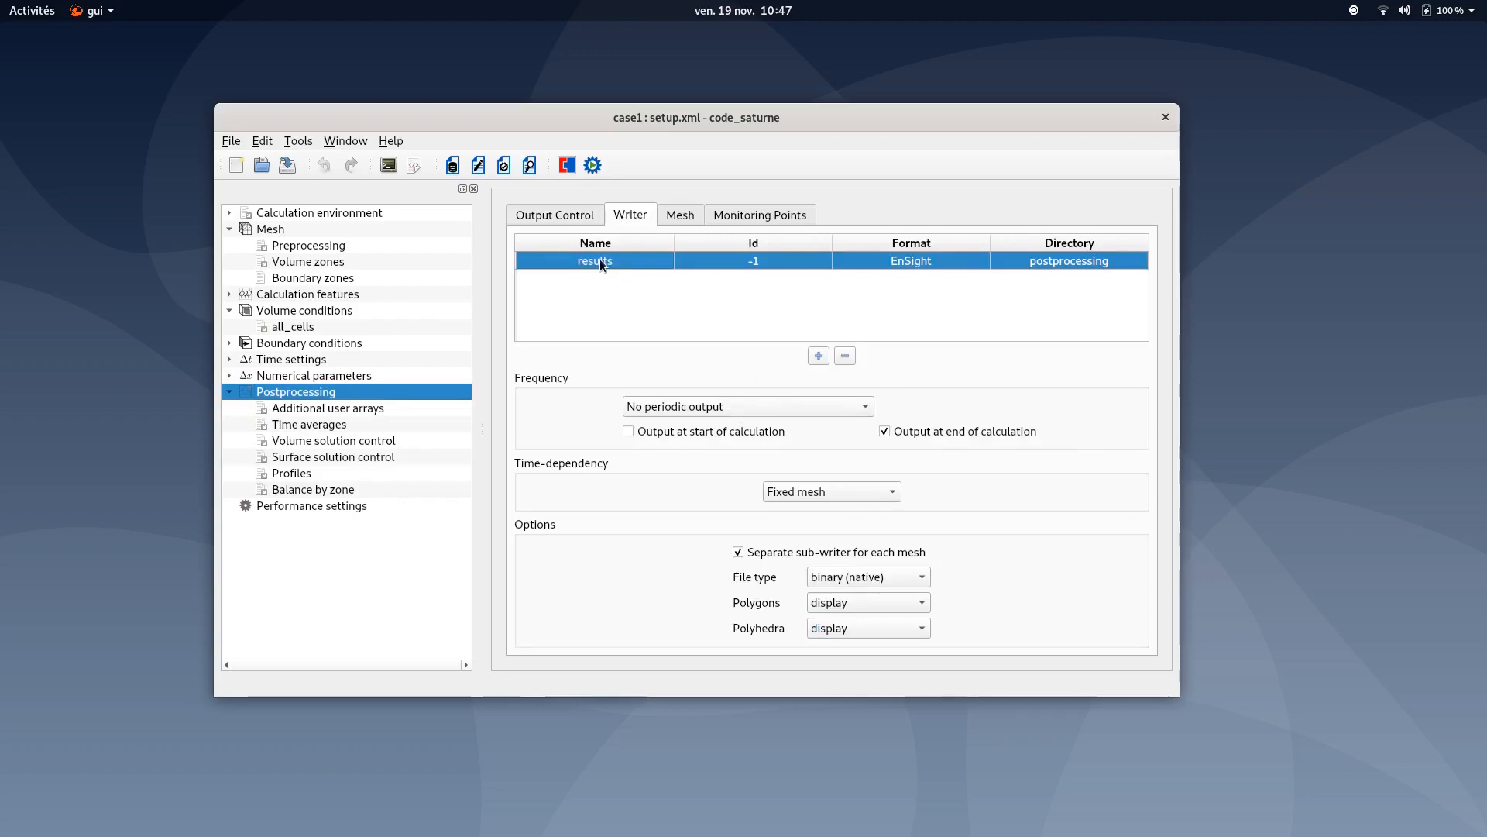
- Add four monitoring points in the postprocessing monitoring points table
left_click(791, 223)
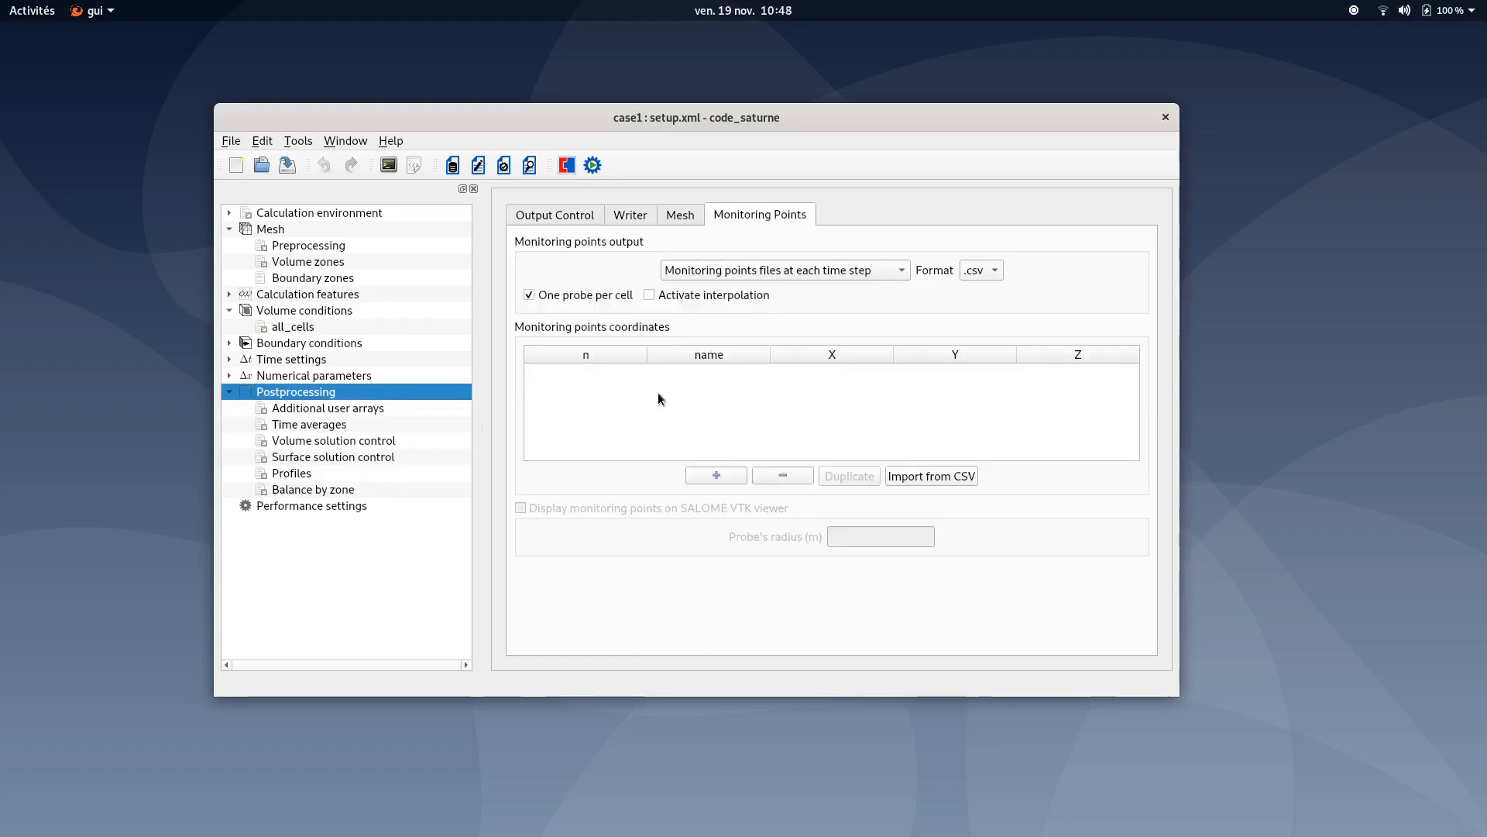
left_click(717, 475)
left_click(717, 475)
left_click(717, 476)
left_click(717, 476)
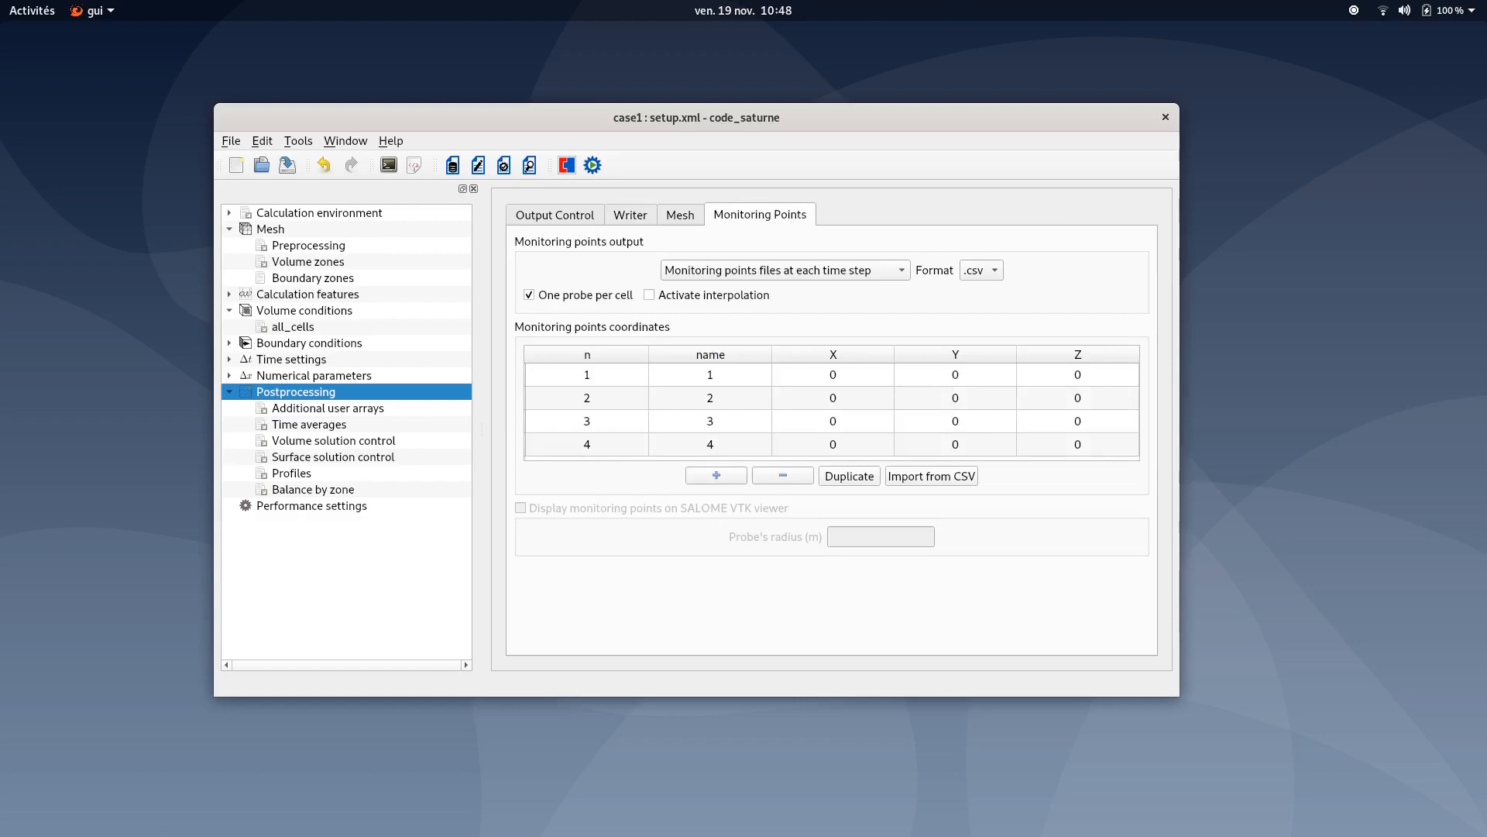
- Set monitoring point 1 coordinates to X 0.25 and Y 0.5
double_click(842, 369)
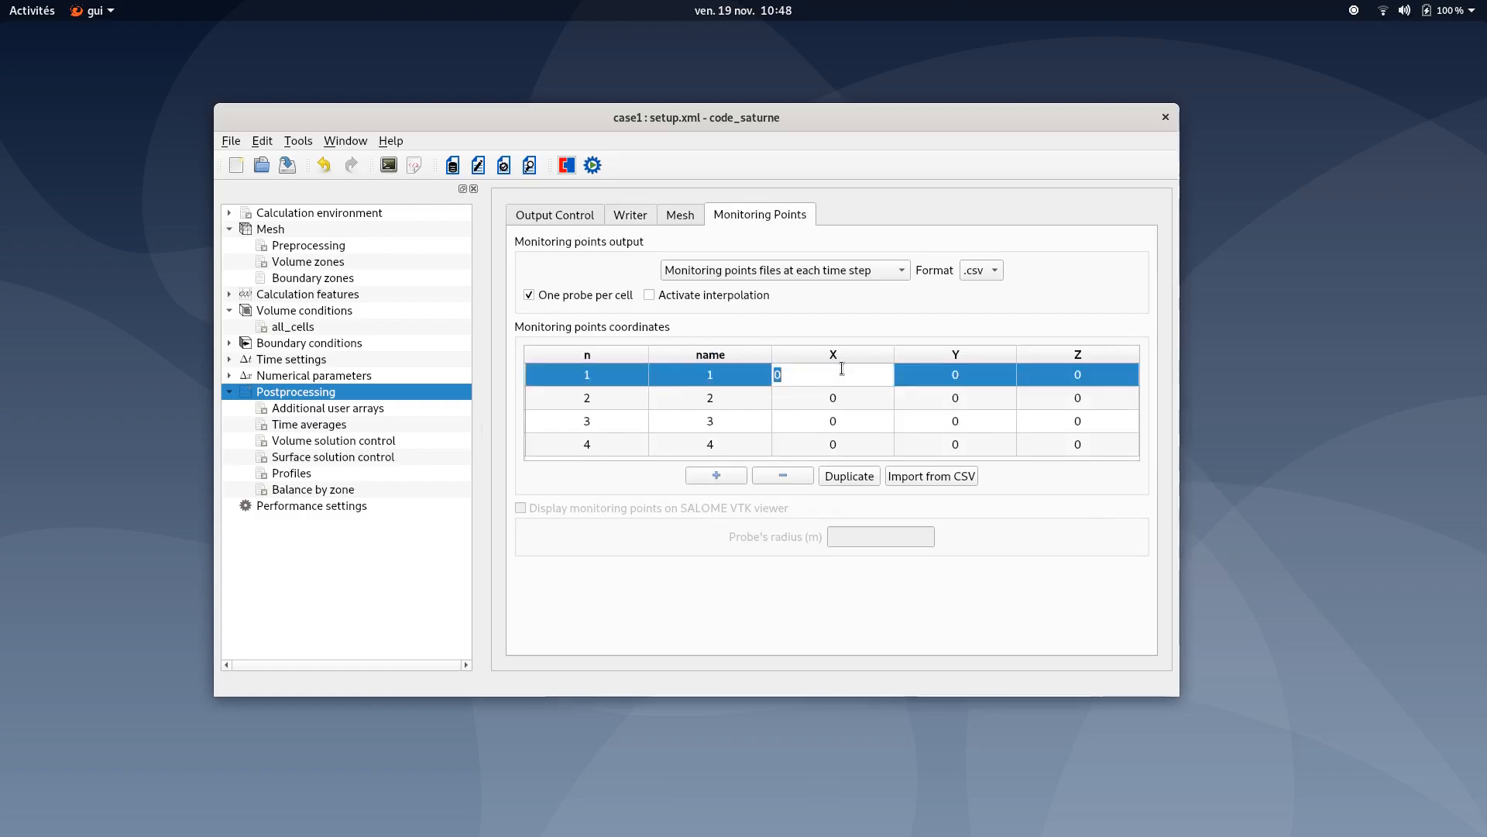
type("0.25")
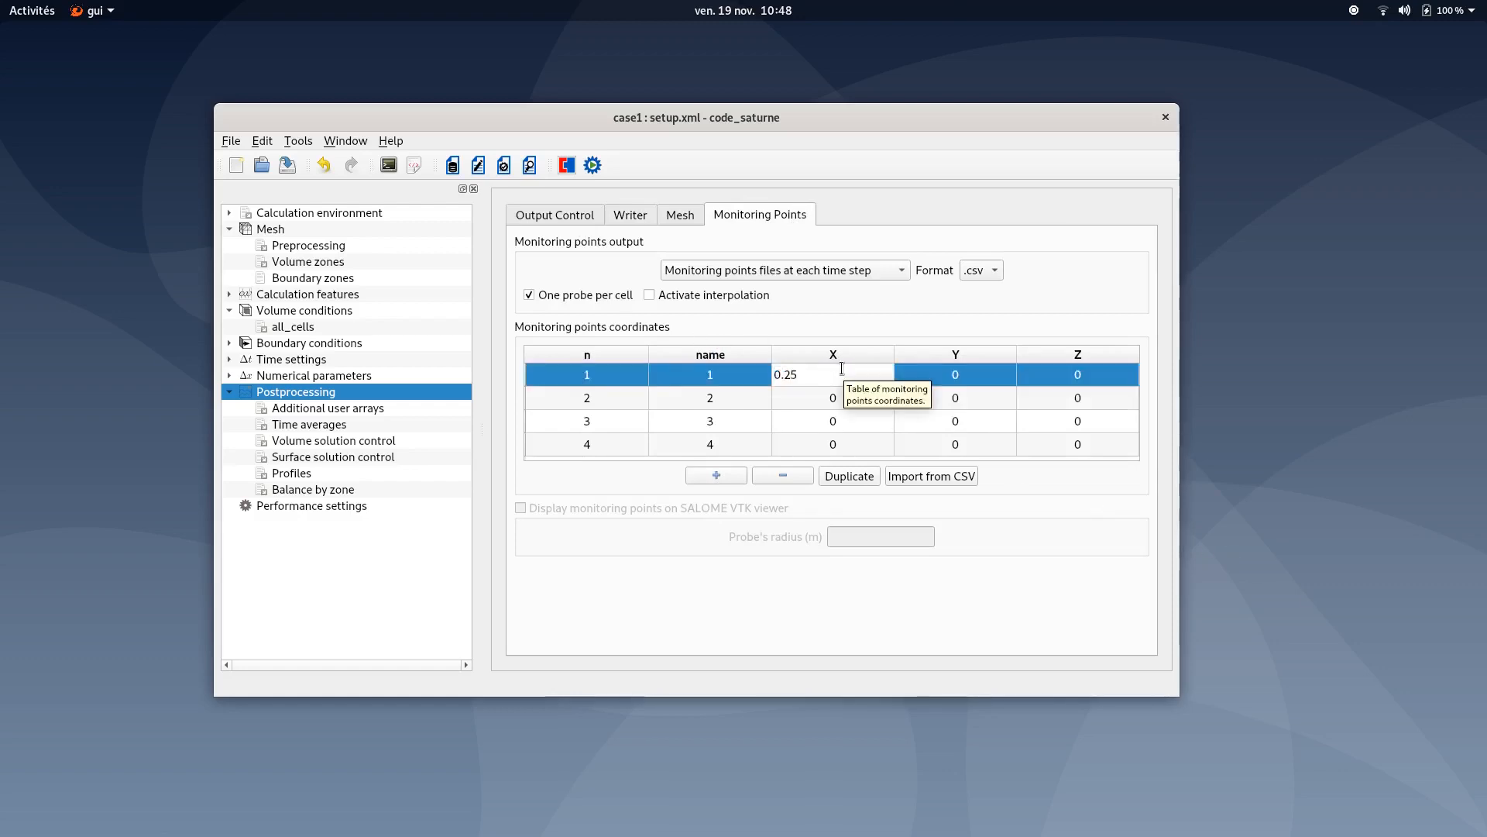
double_click(981, 369)
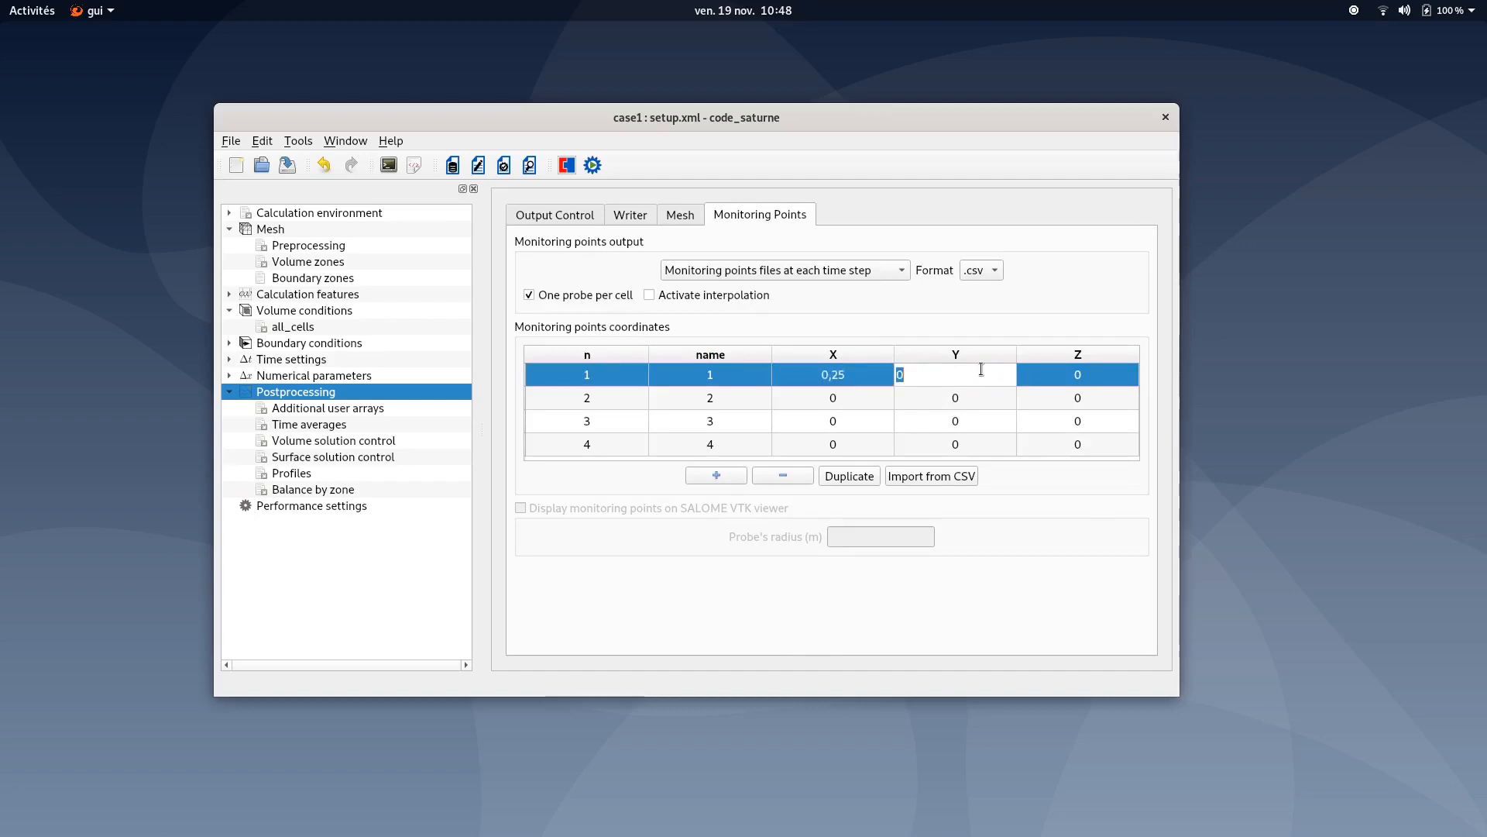
type(".")
type("5")
type("0")
- Set monitoring point 2 coordinates to X 0.5 and Y 0.25
left_click(830, 397)
left_click(833, 398)
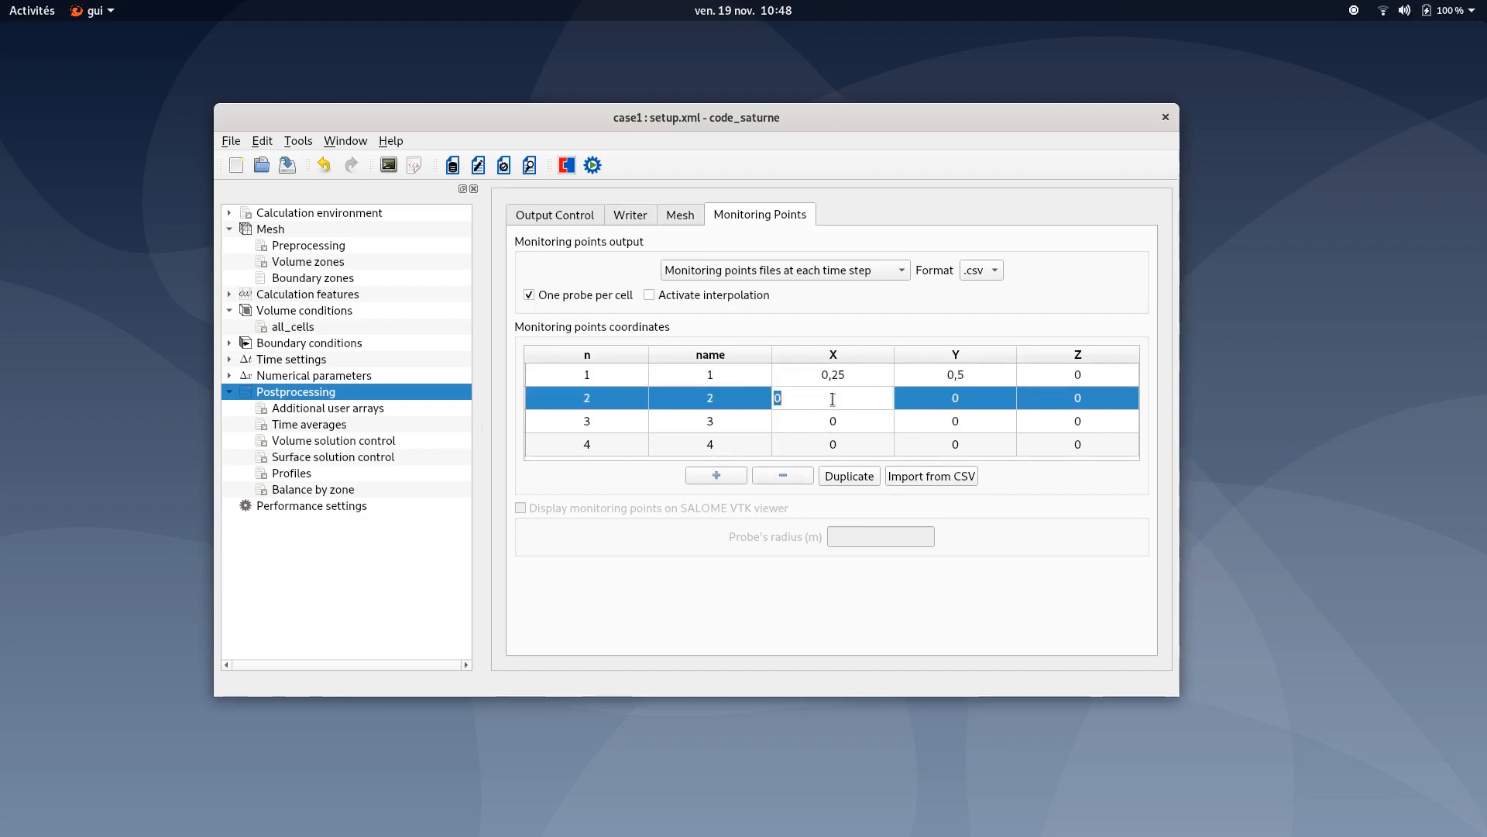
type("0.5")
left_click(959, 397)
type("0.02")
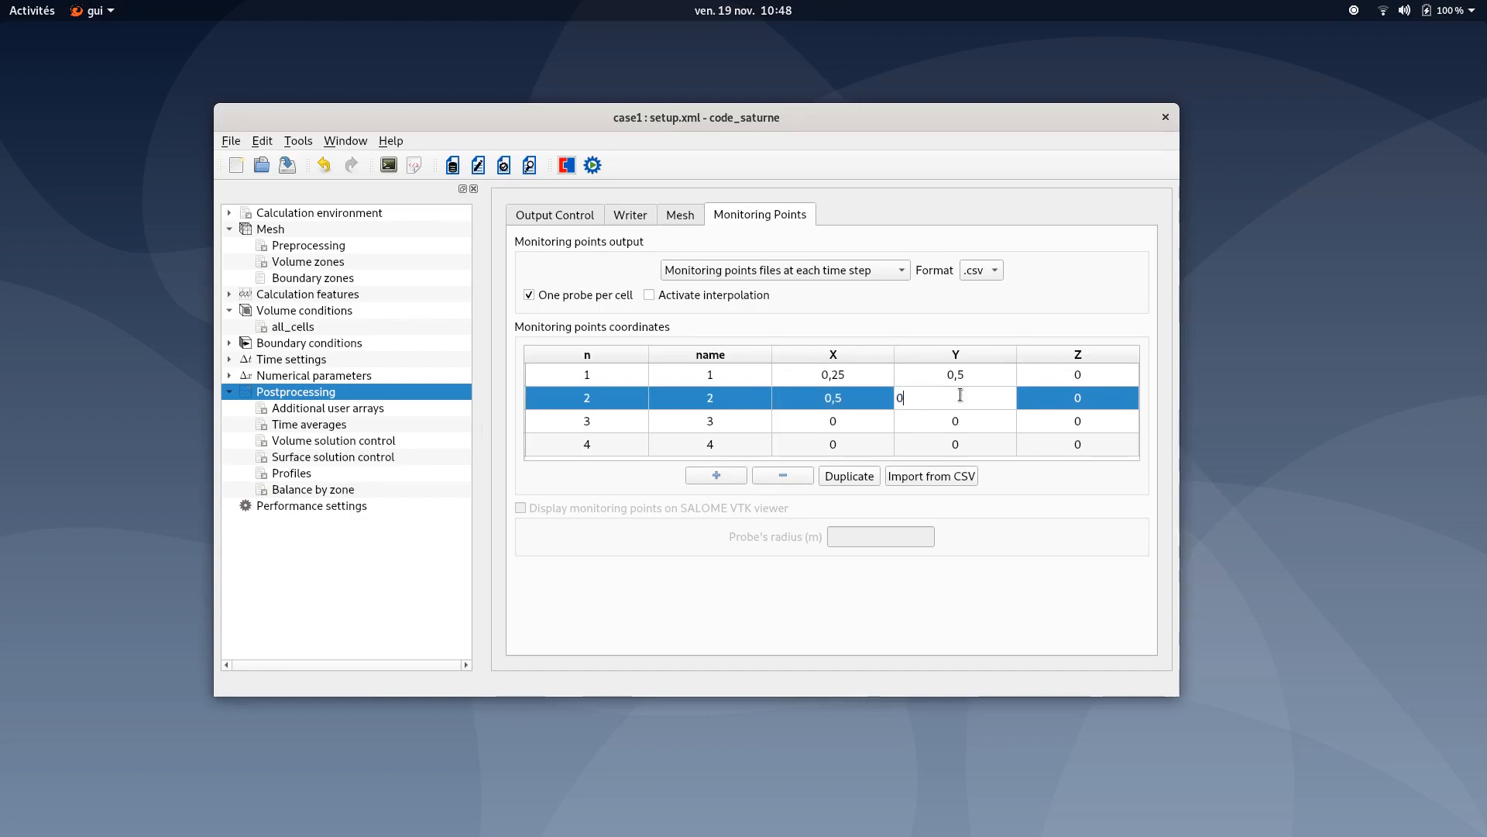
key("BackSpace")
key("BackSpace")
type("25")
- Set monitoring point 3 coordinates to X 0.5 and Y 0.75
left_click(860, 420)
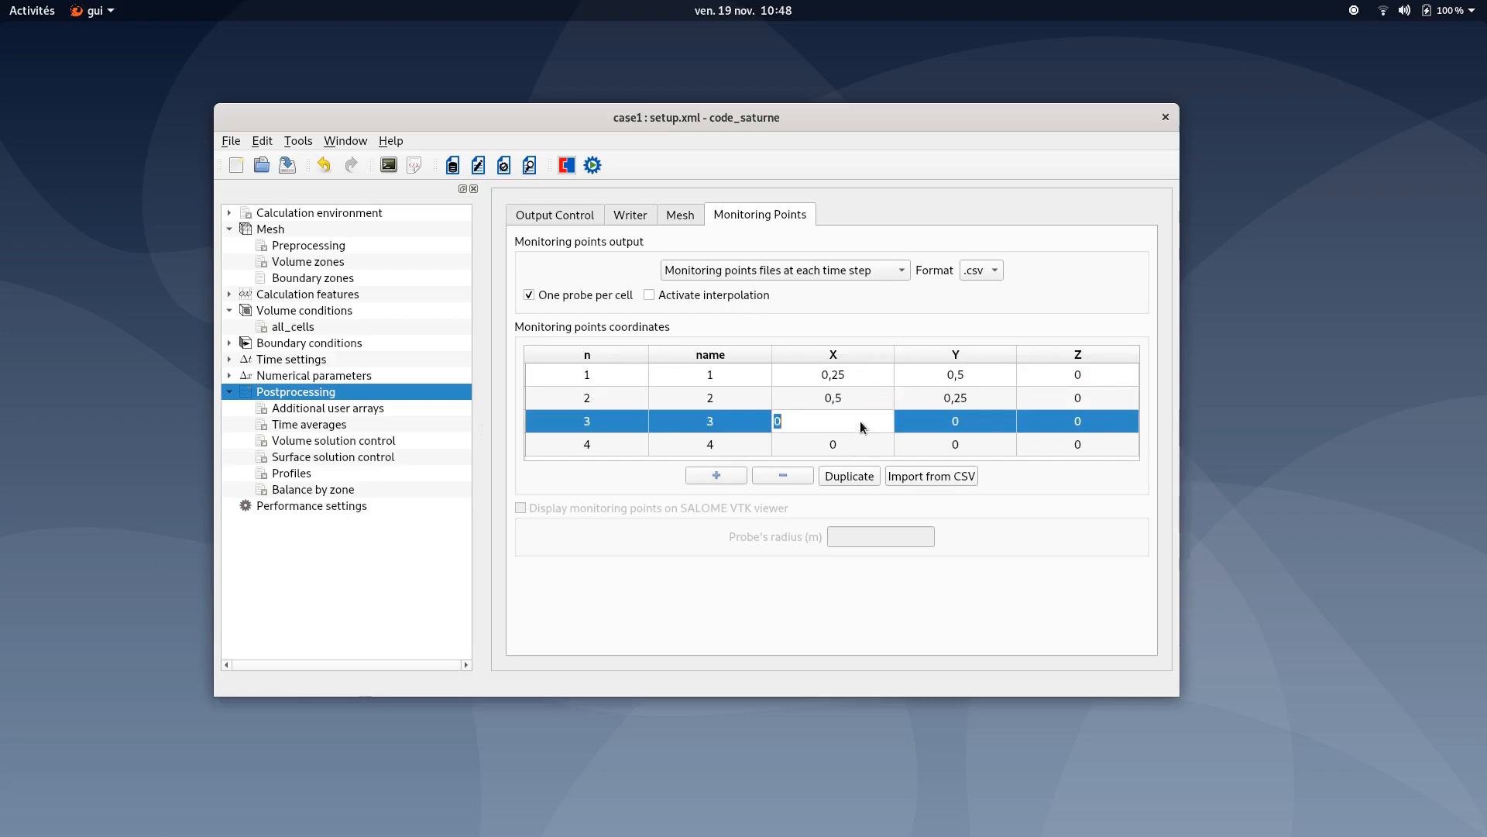
type("0.5")
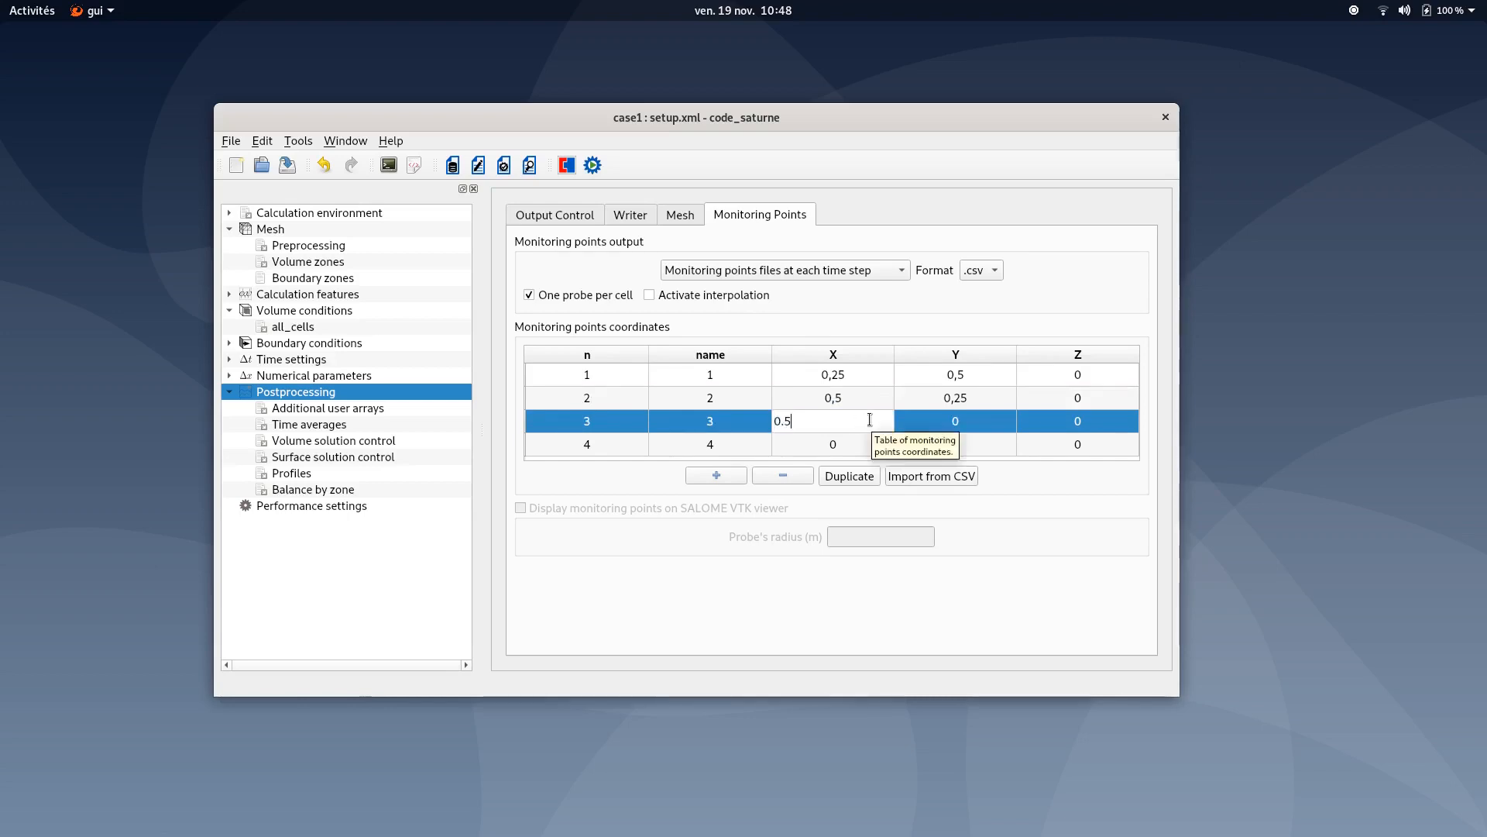
left_click(950, 423)
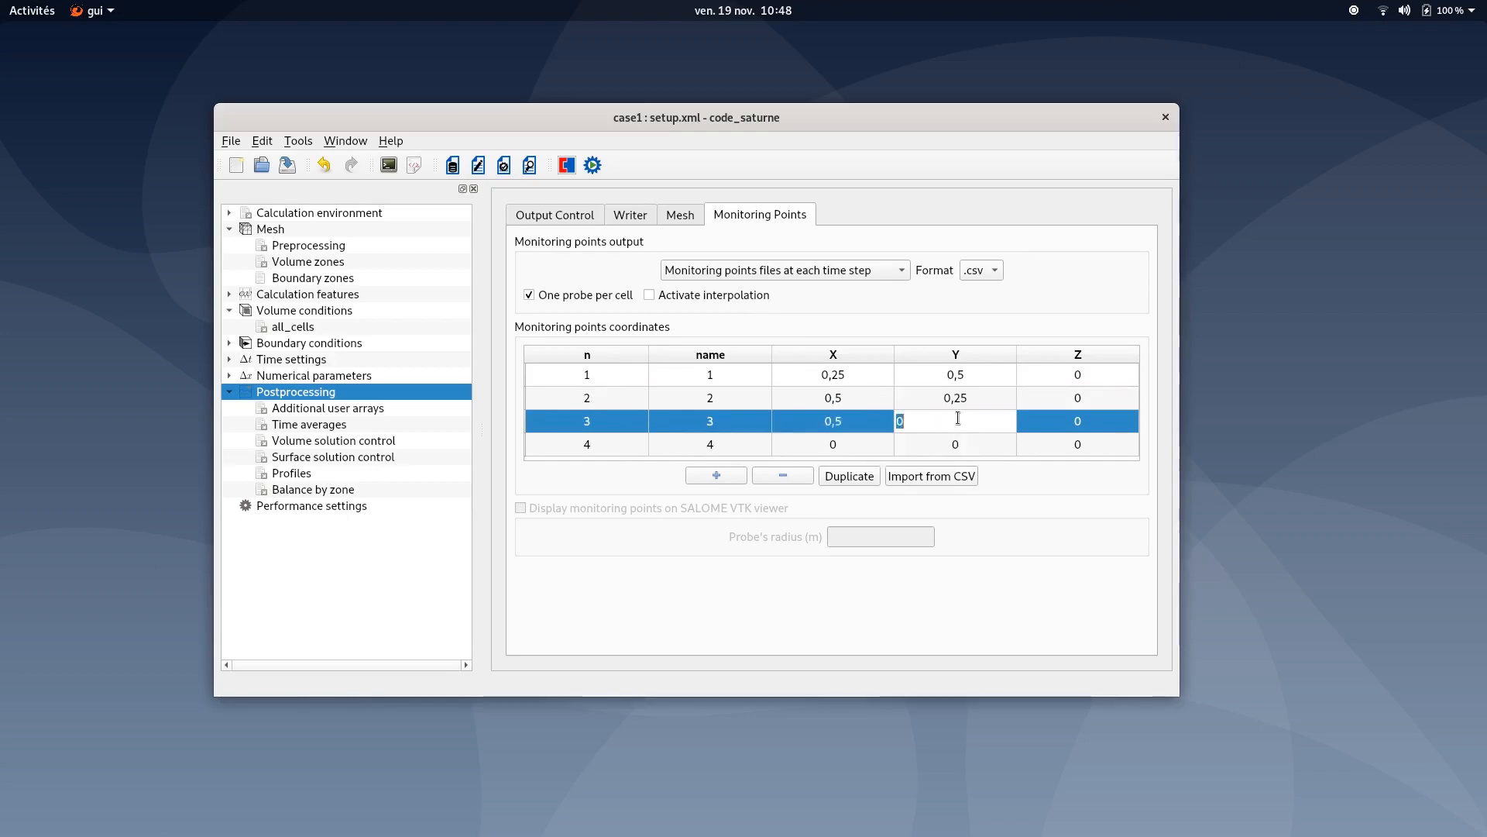
type("0.75")
- Set monitoring point 4 coordinates to X 0.75 and Y 0.5
left_click(857, 448)
type("0.75")
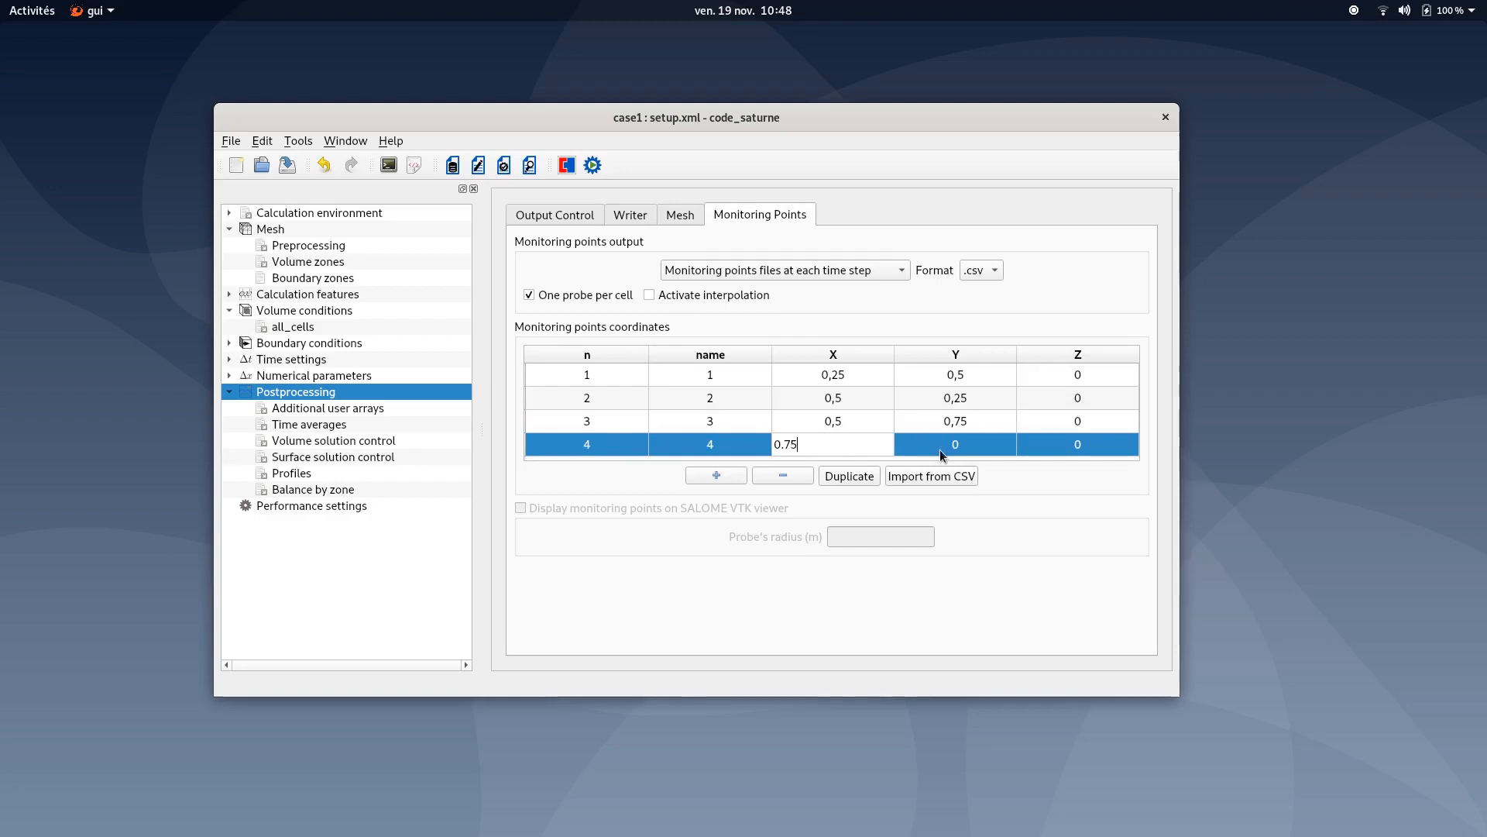
left_click(941, 449)
type("0.5")
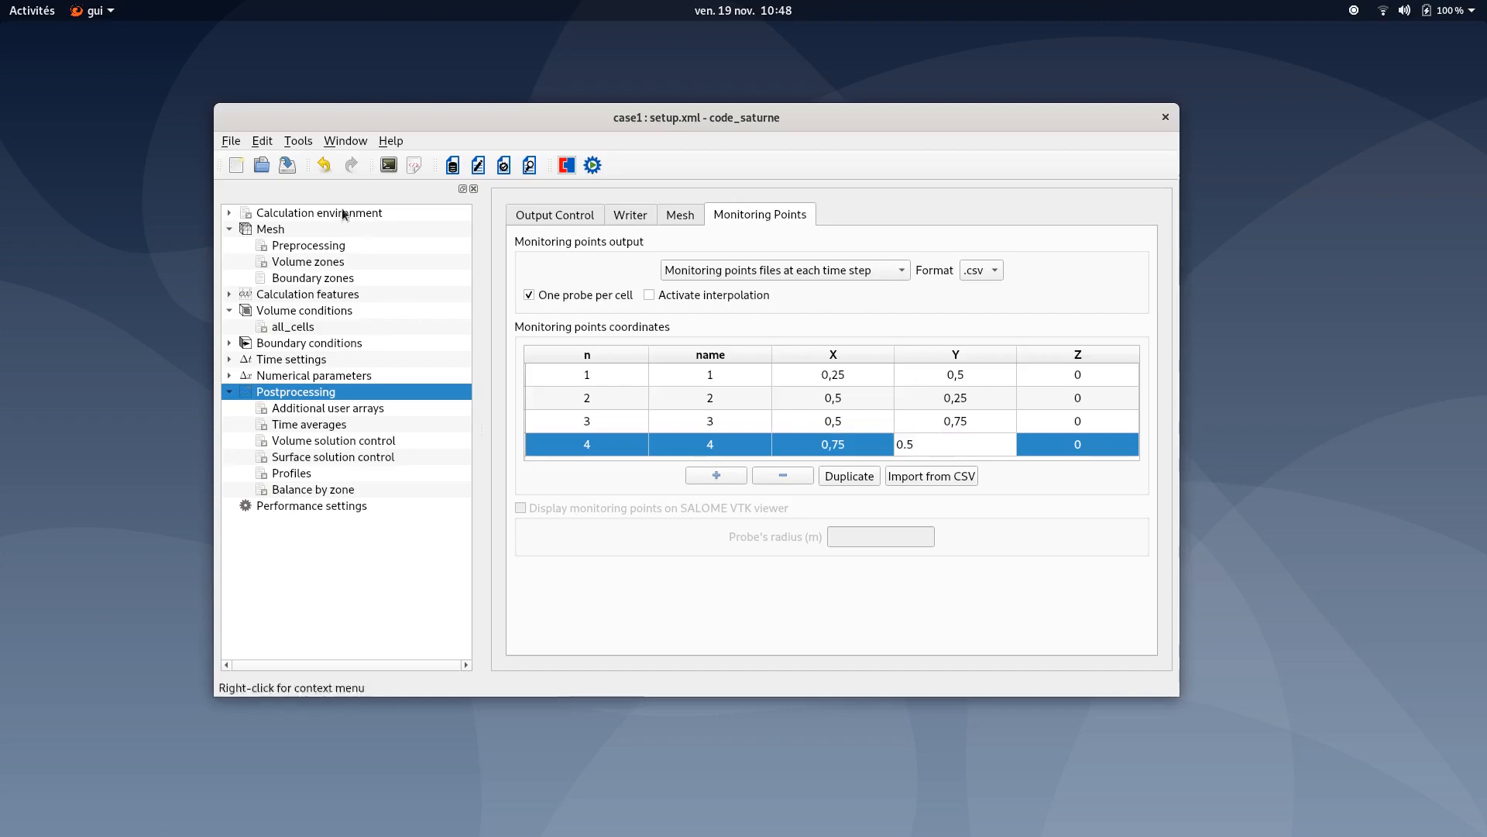
- Turn off postprocessing of Stress and Yplus in the surface solution control
left_click(295, 170)
left_click(349, 457)
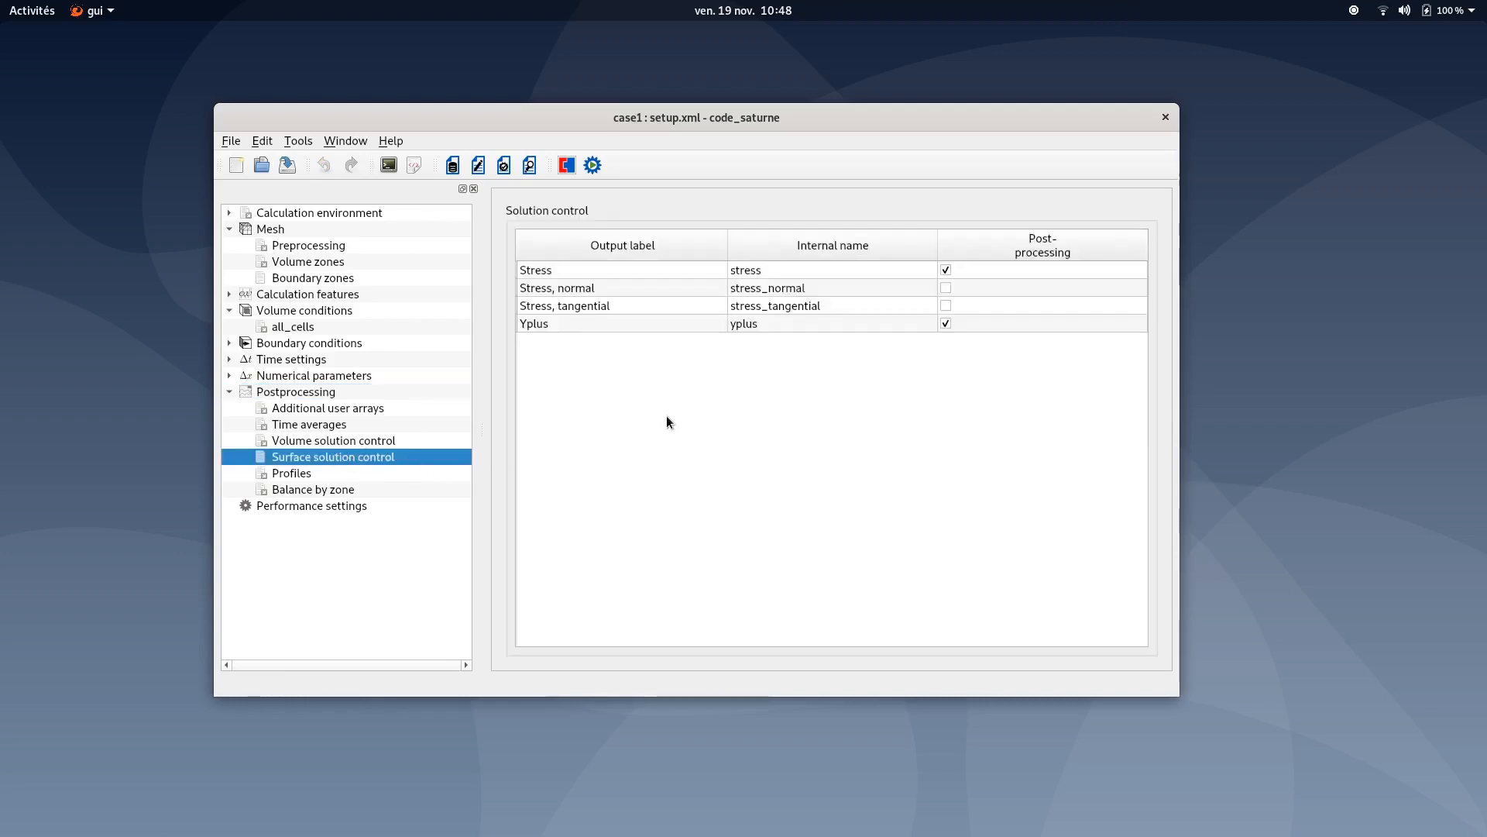
left_click(946, 270)
left_click(946, 323)
- Add two new 1D profiles in the Profiles section
left_click(300, 472)
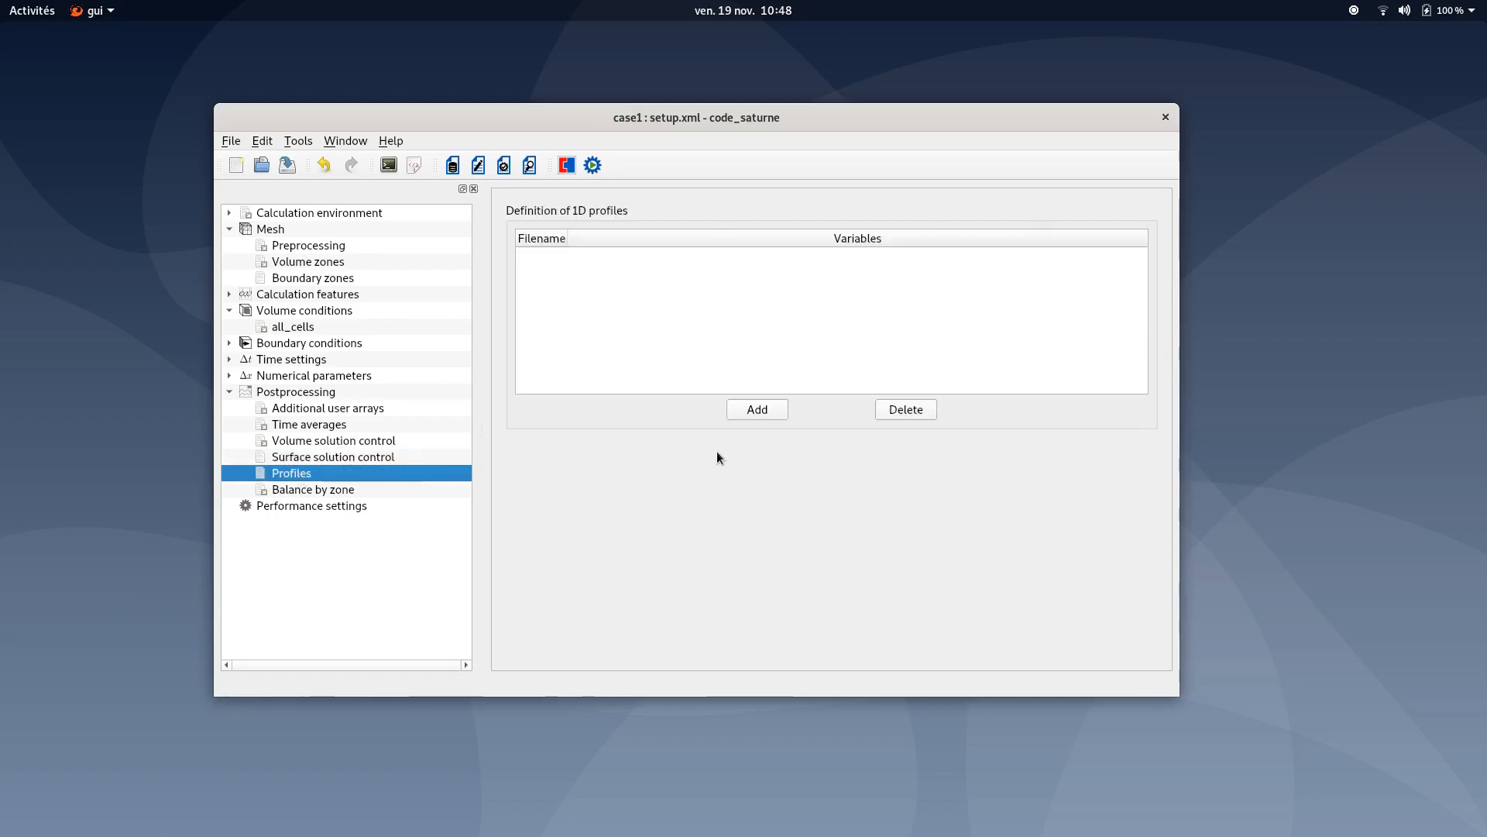
left_click(761, 411)
left_click(761, 411)
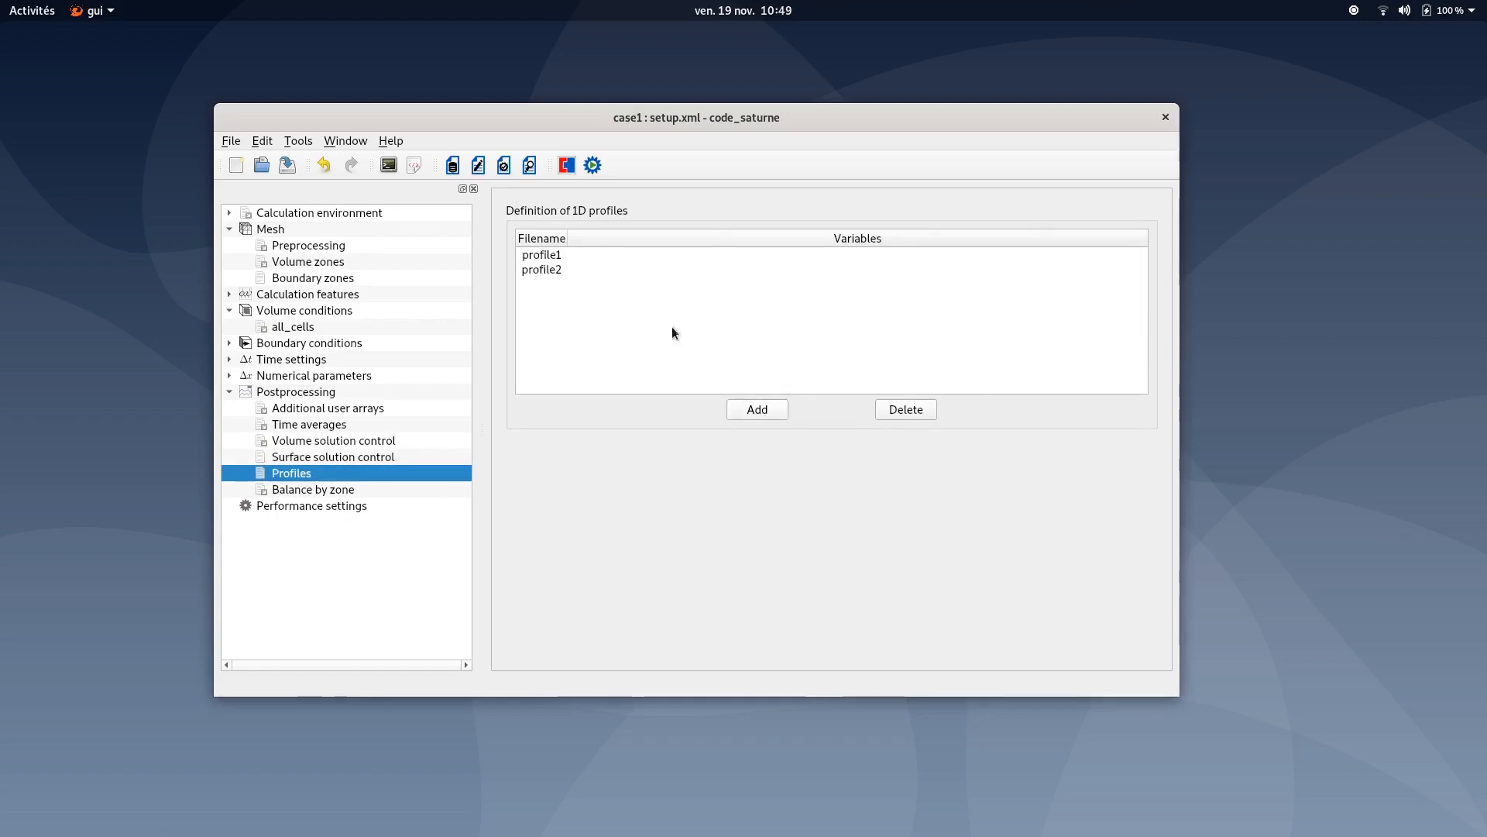
- Rename the first profile's file to XVel_YaxisCenterLine
left_click(551, 254)
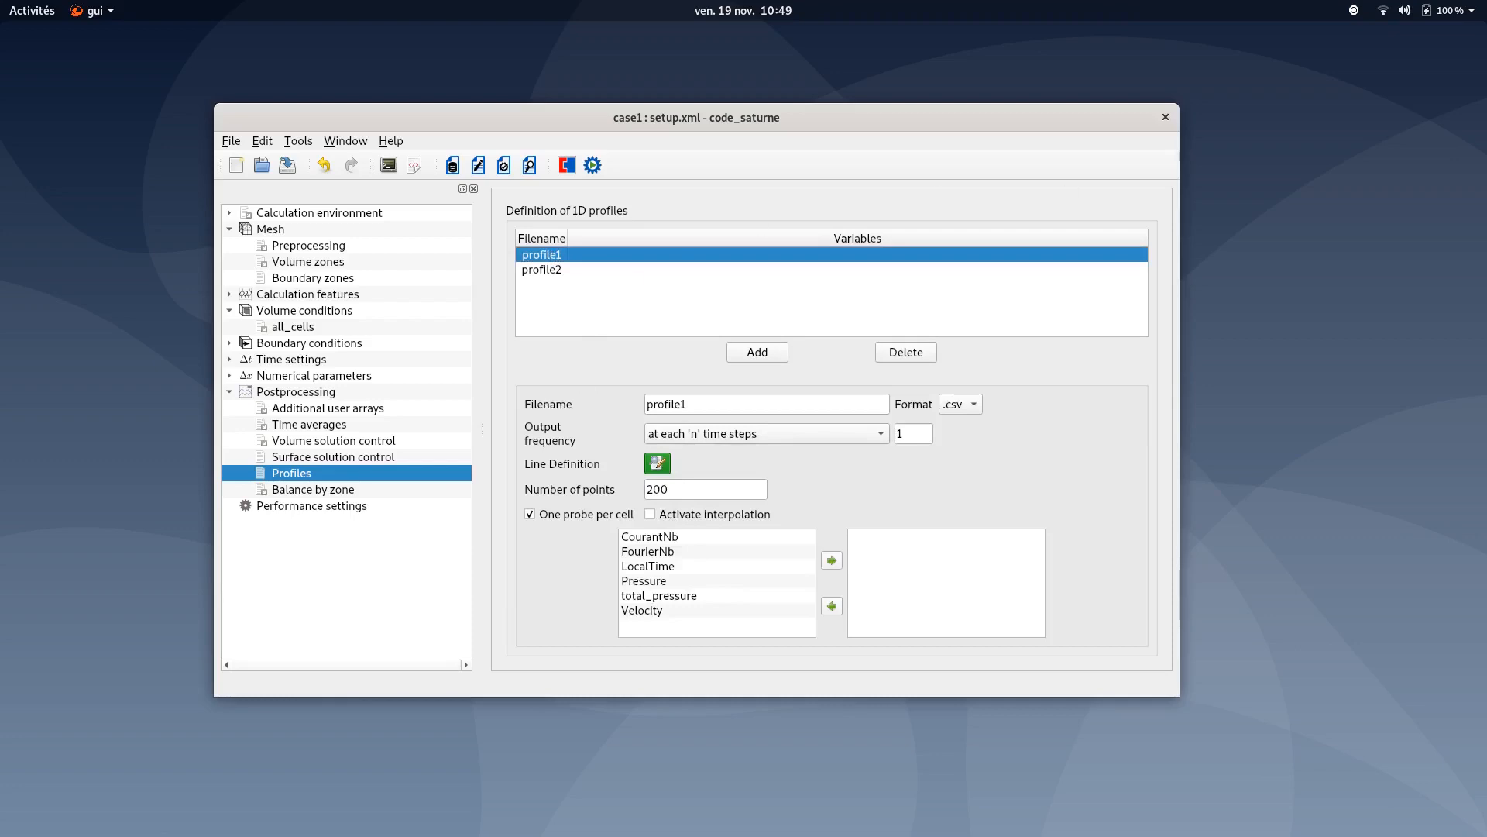
left_click_drag(704, 404, 585, 403)
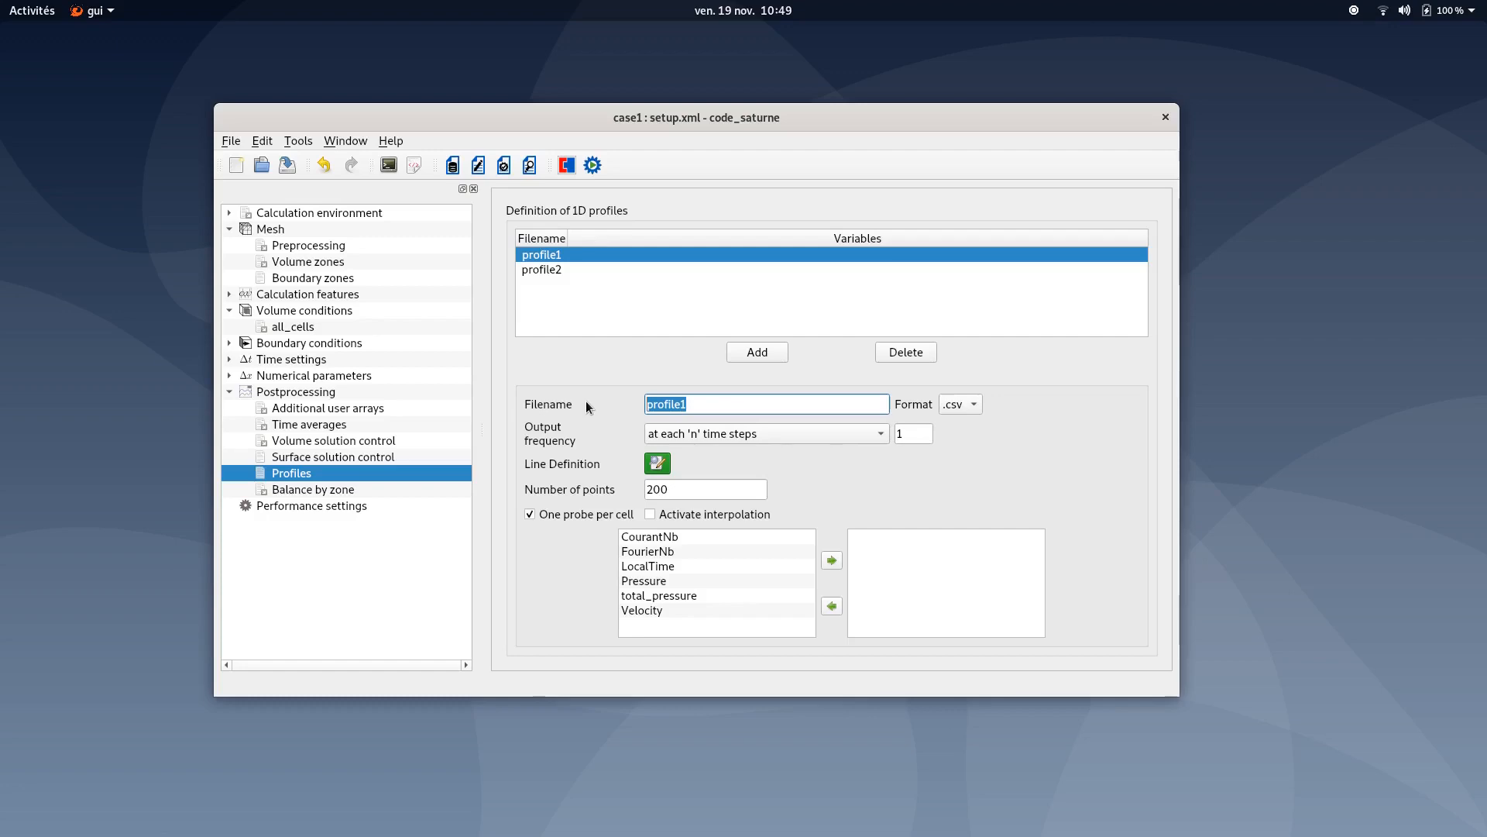
type("XVel_")
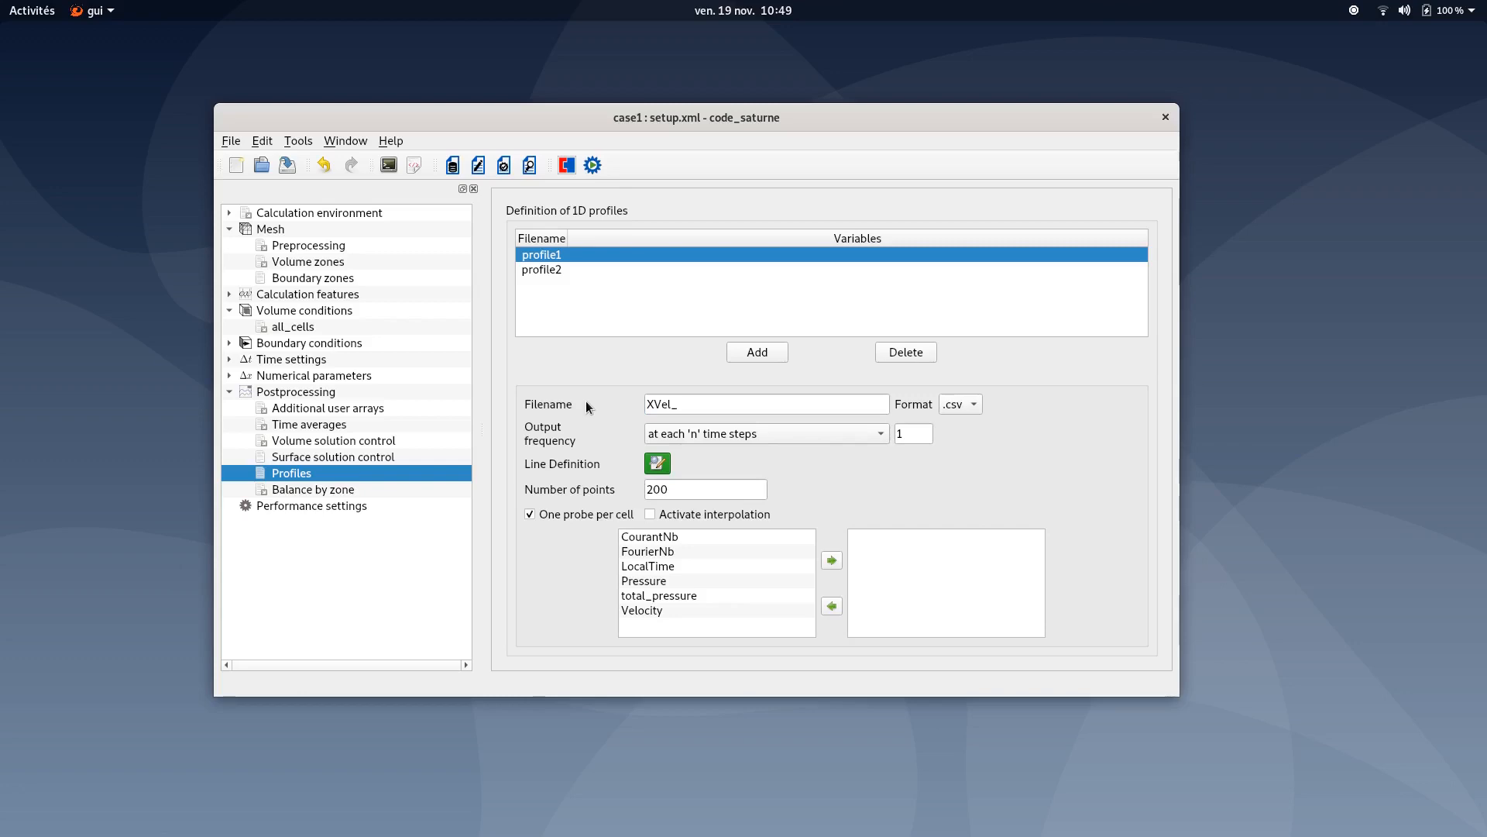
left_click(764, 409)
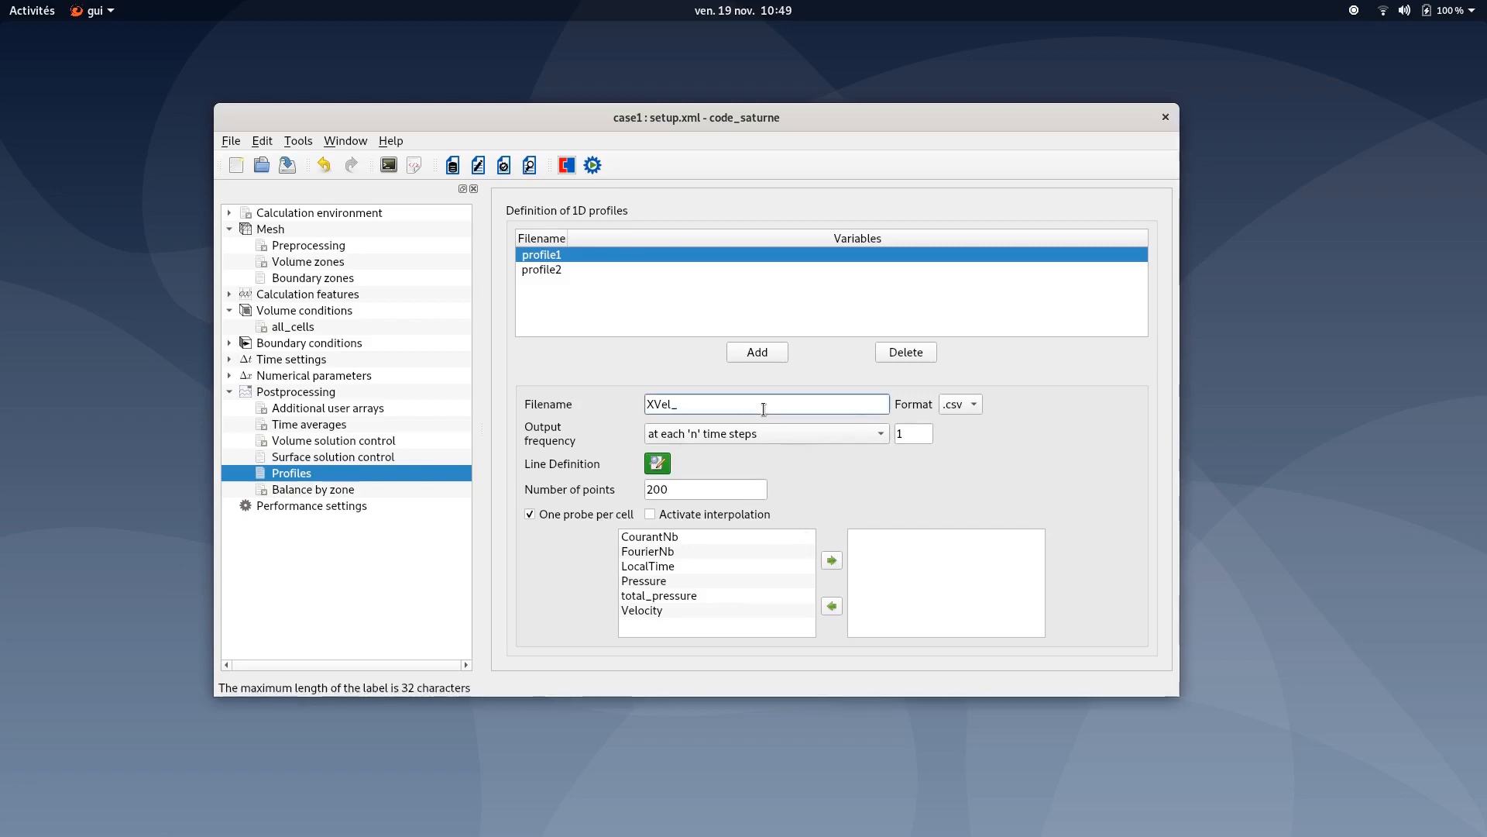
type("Ya")
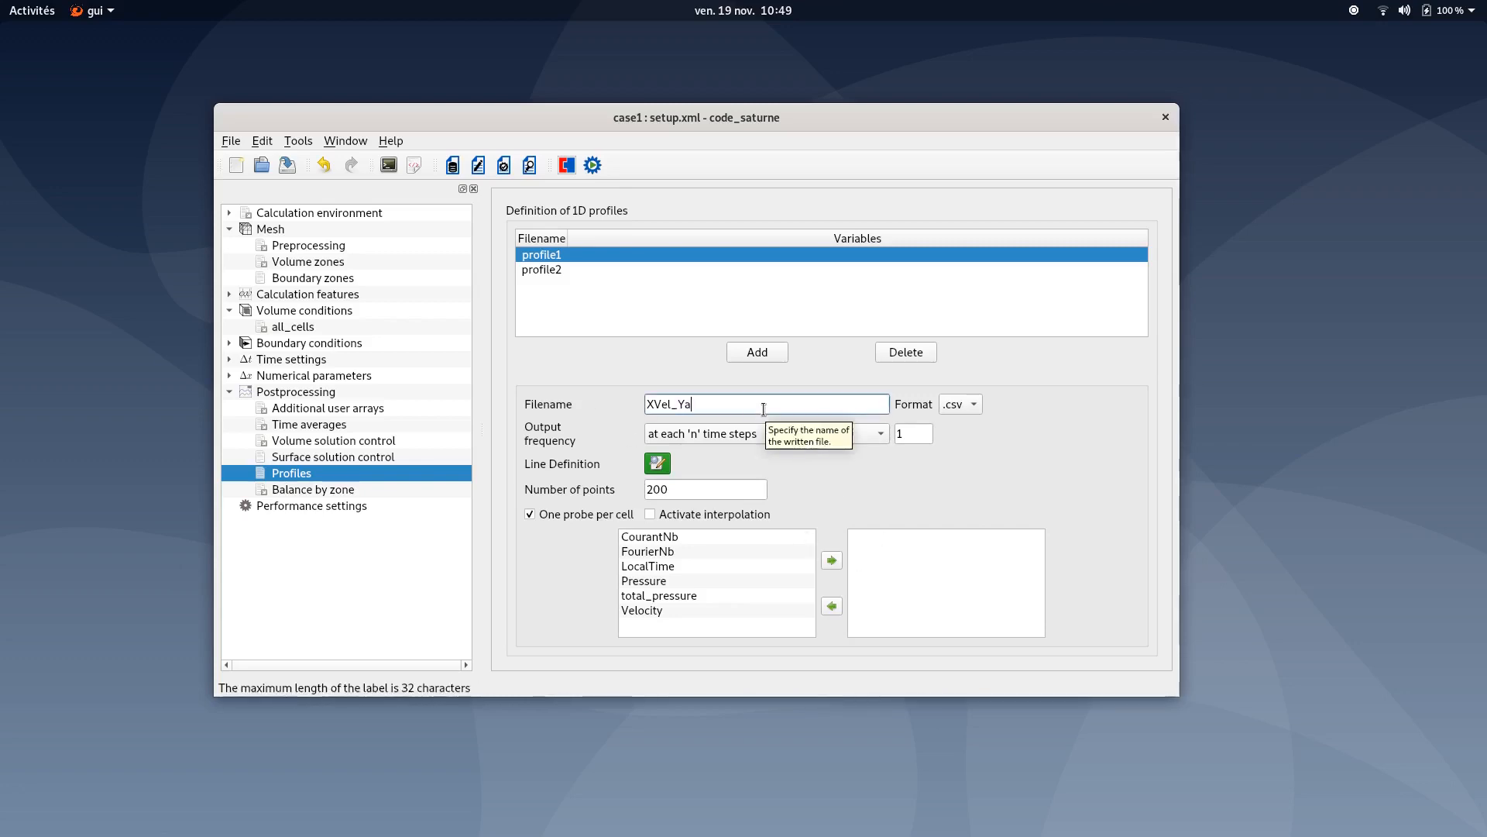
type("xisCenterLine")
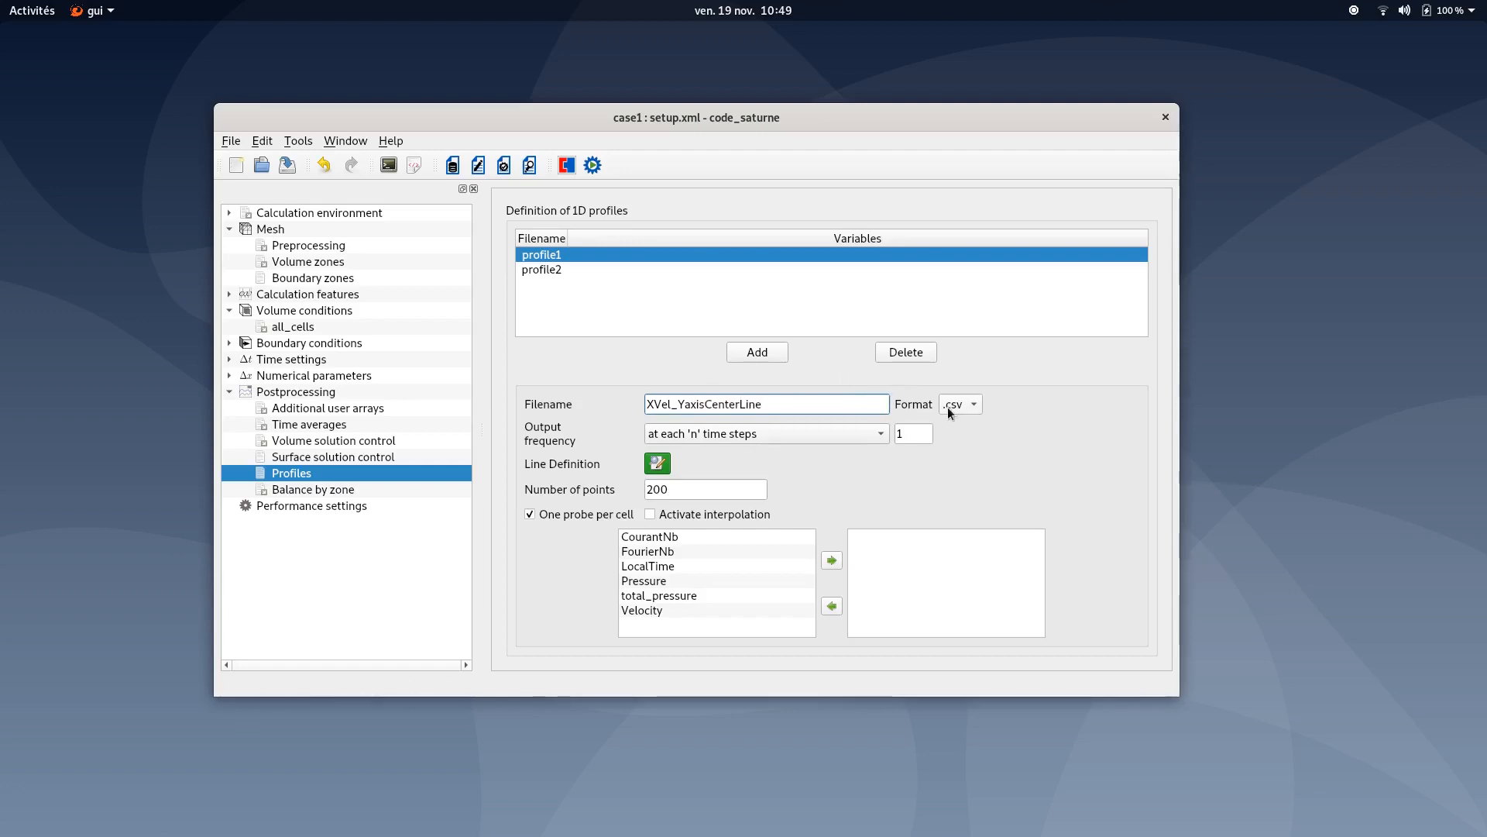
- Set the first profile to 50 points and add Velocity to its output variables
double_click(736, 489)
type("50")
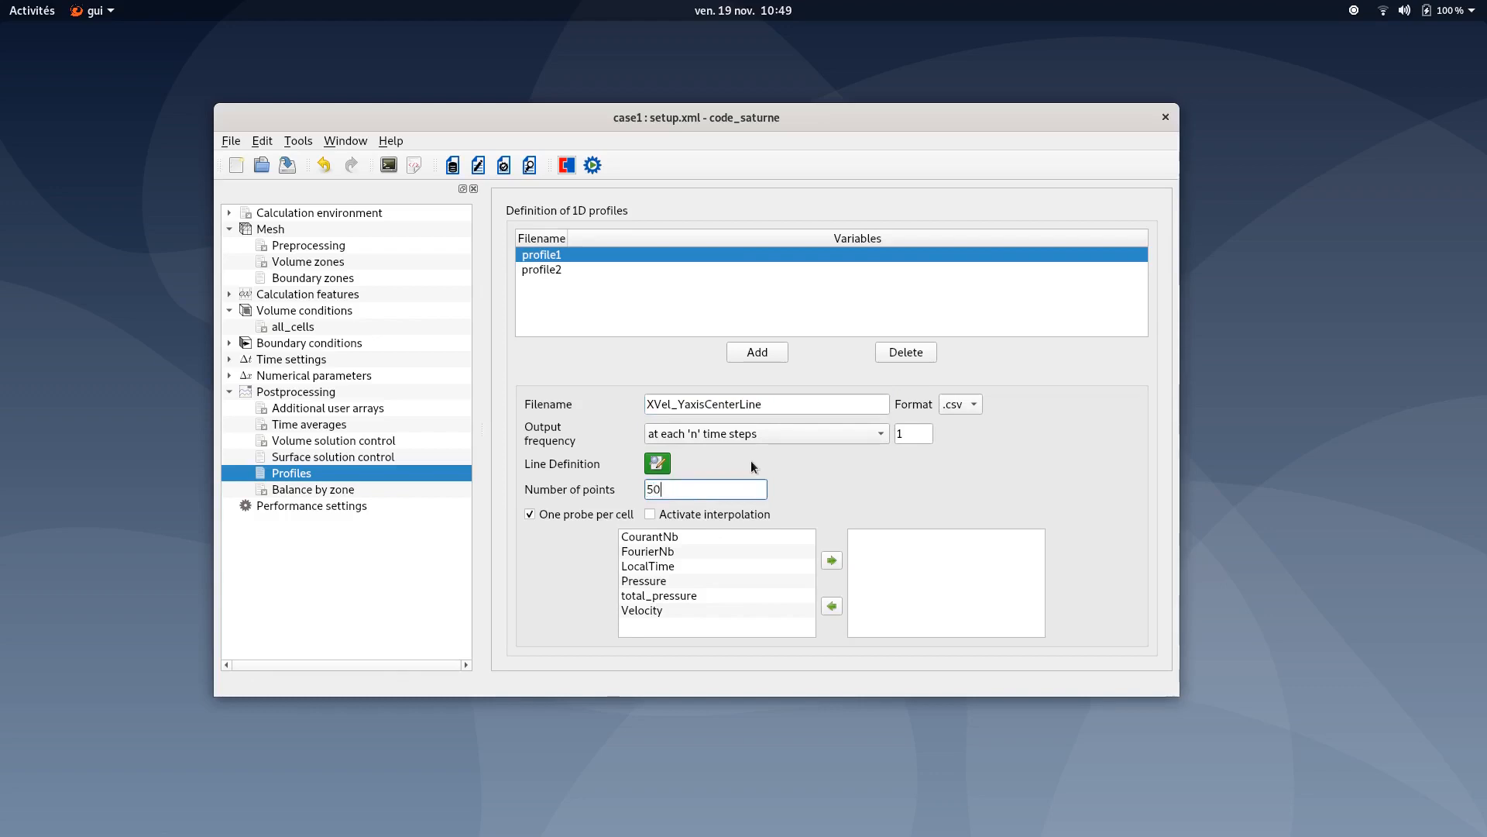
left_click(667, 612)
left_click(822, 564)
- Define the first profile's line as x = 0.5, y = s, z = 0 in the expression editor
left_click(655, 464)
left_click(657, 463)
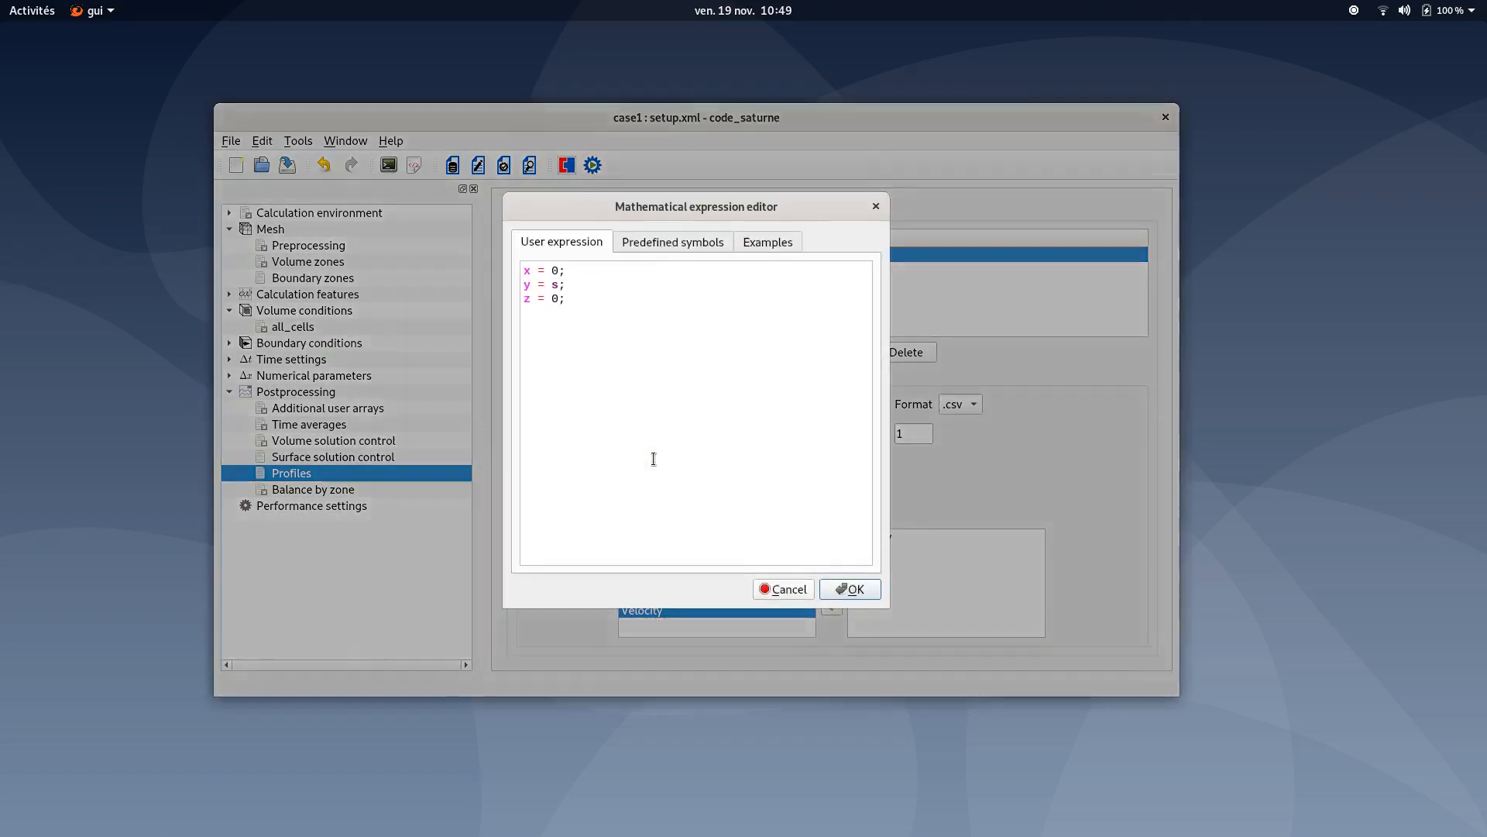
left_click(557, 271)
type(".5")
double_click(559, 286)
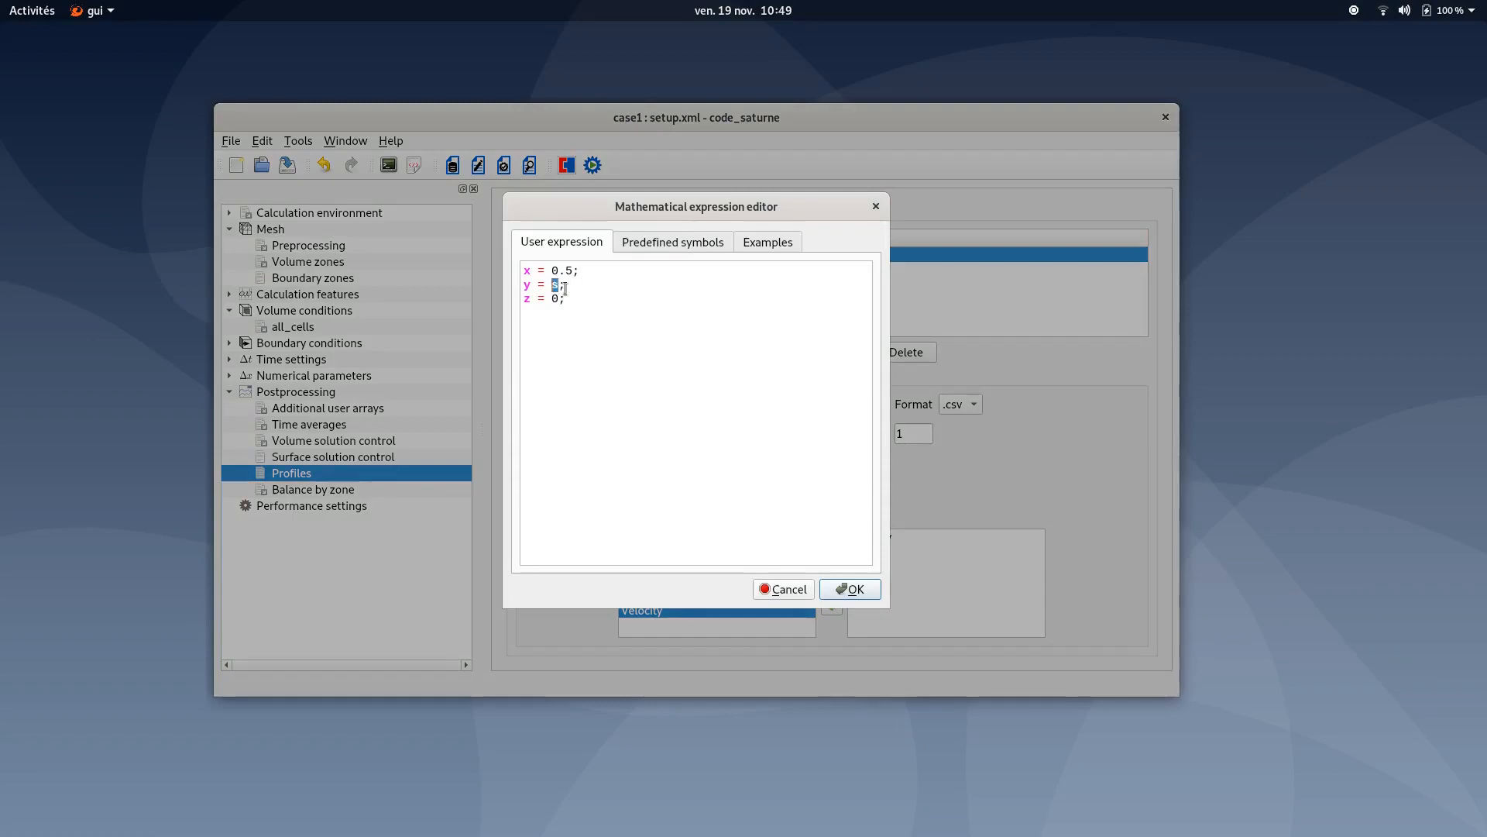
left_click(769, 243)
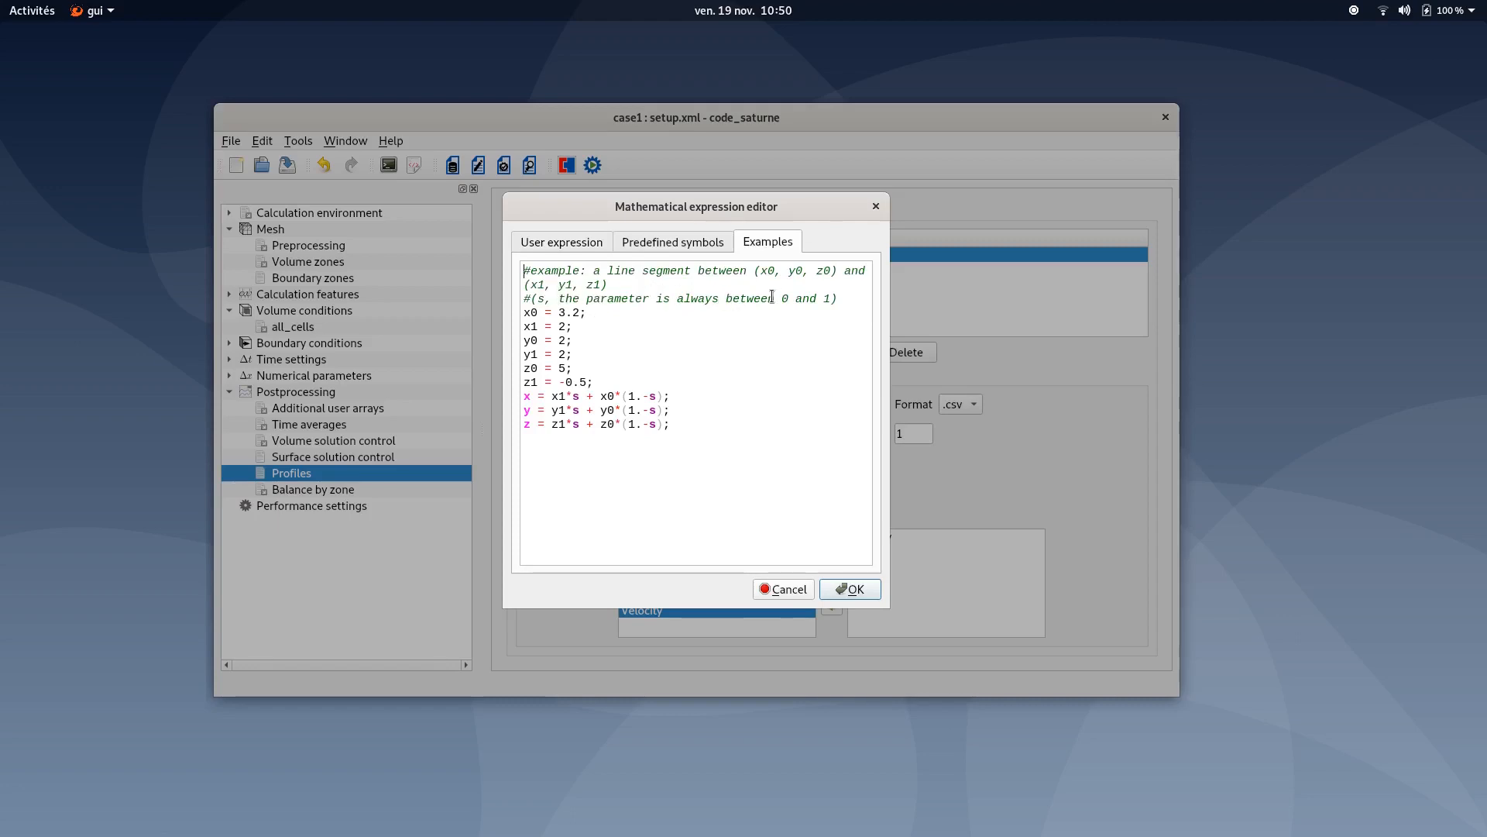
left_click(553, 248)
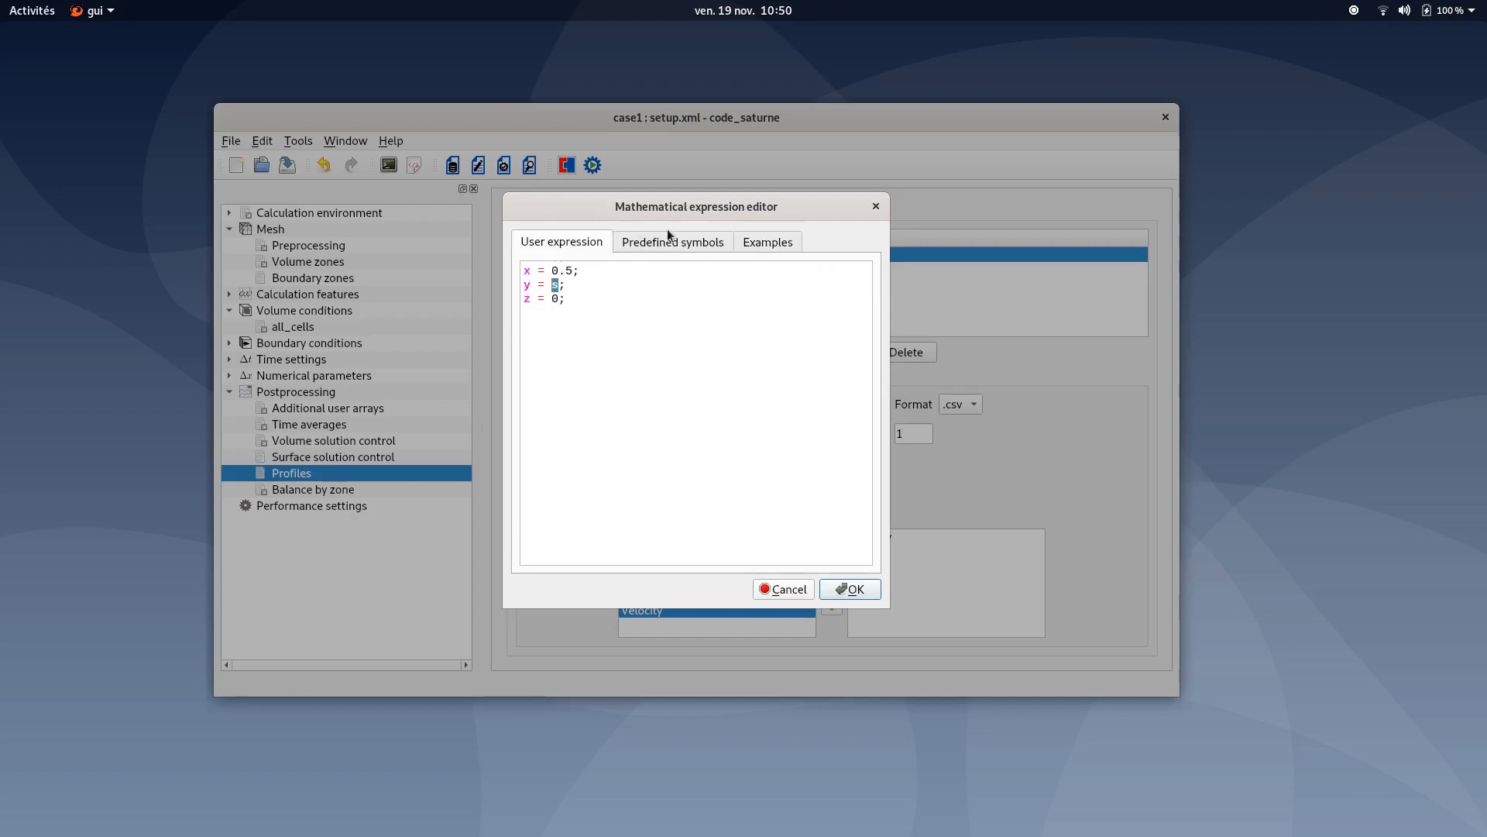
left_click(845, 589)
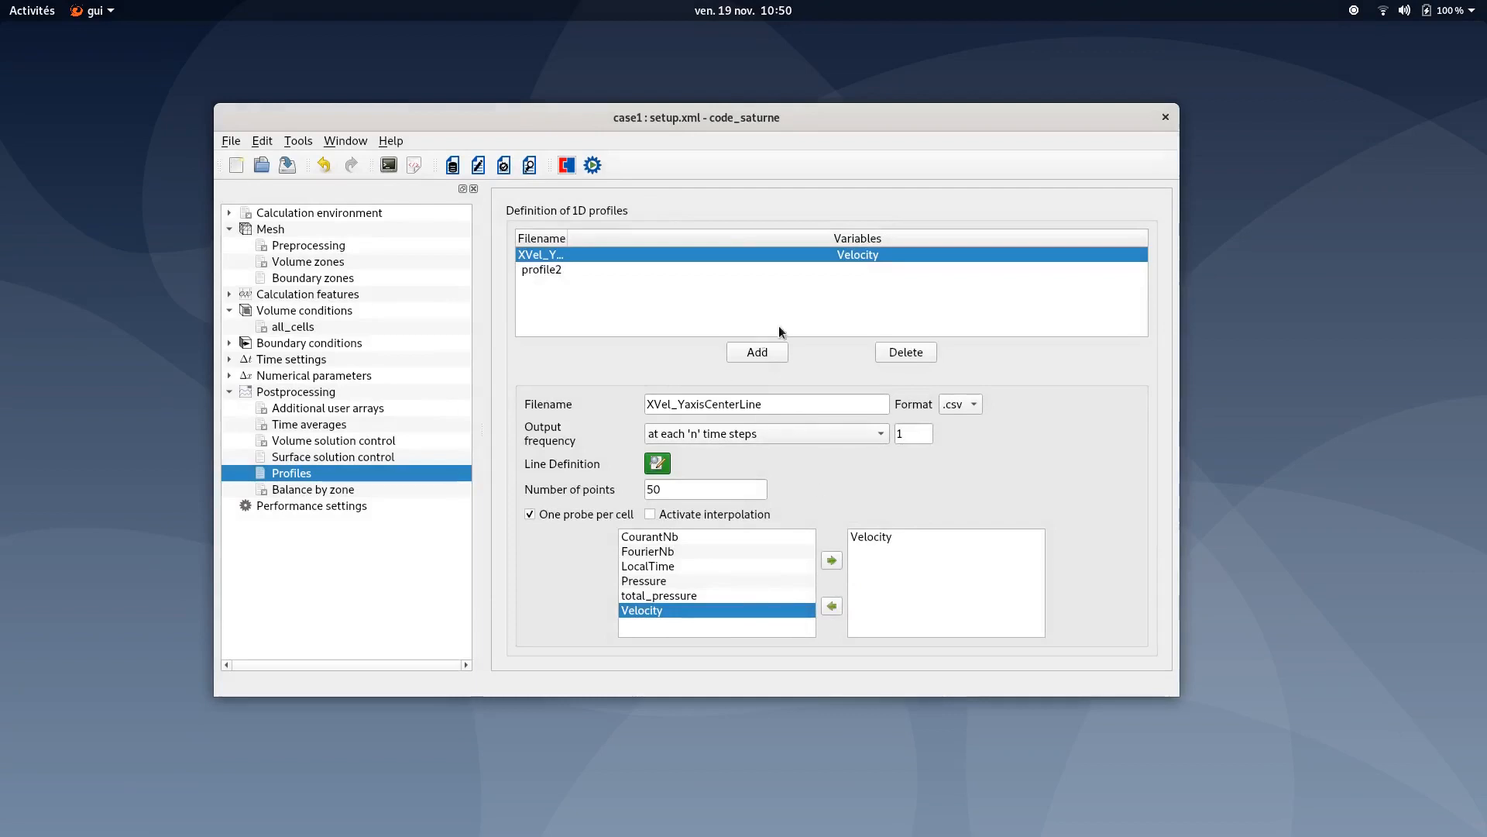
- Rename the second profile's file to YVel_XaxisCenterLine
left_click(555, 271)
left_click_drag(709, 402, 551, 401)
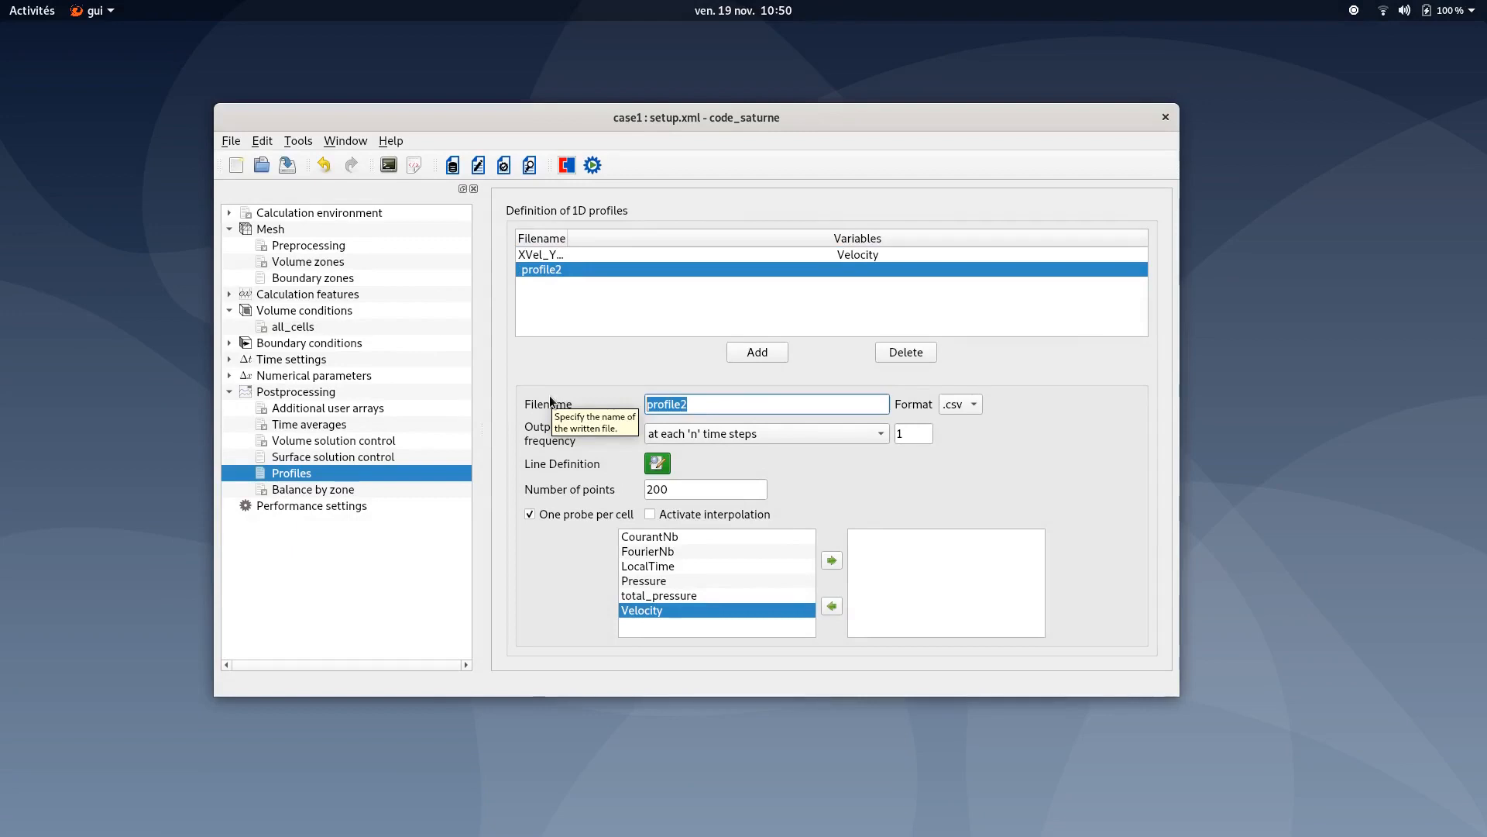
type("Y")
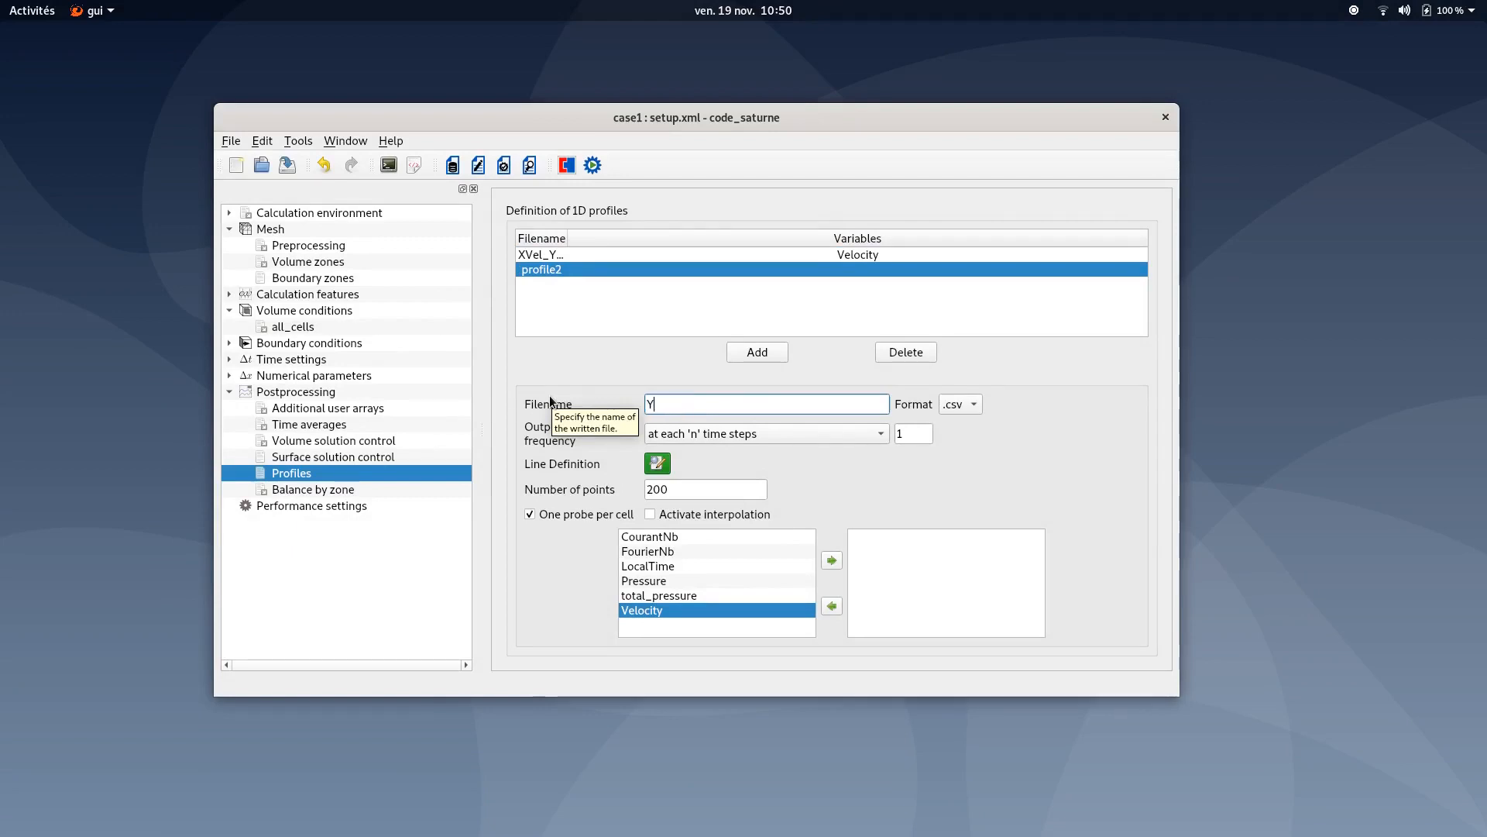
type("Vel")
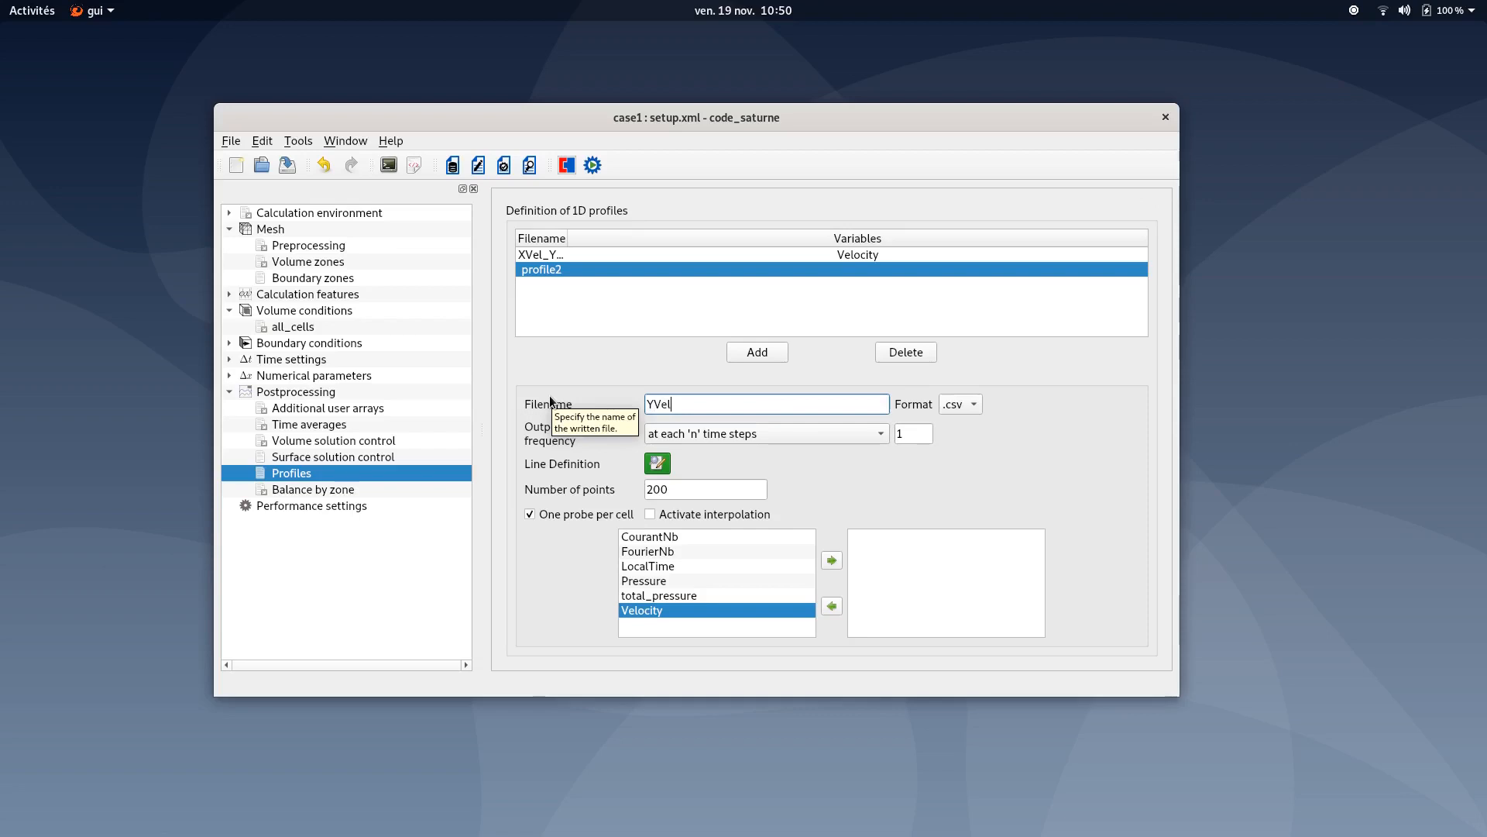
type("_Xa")
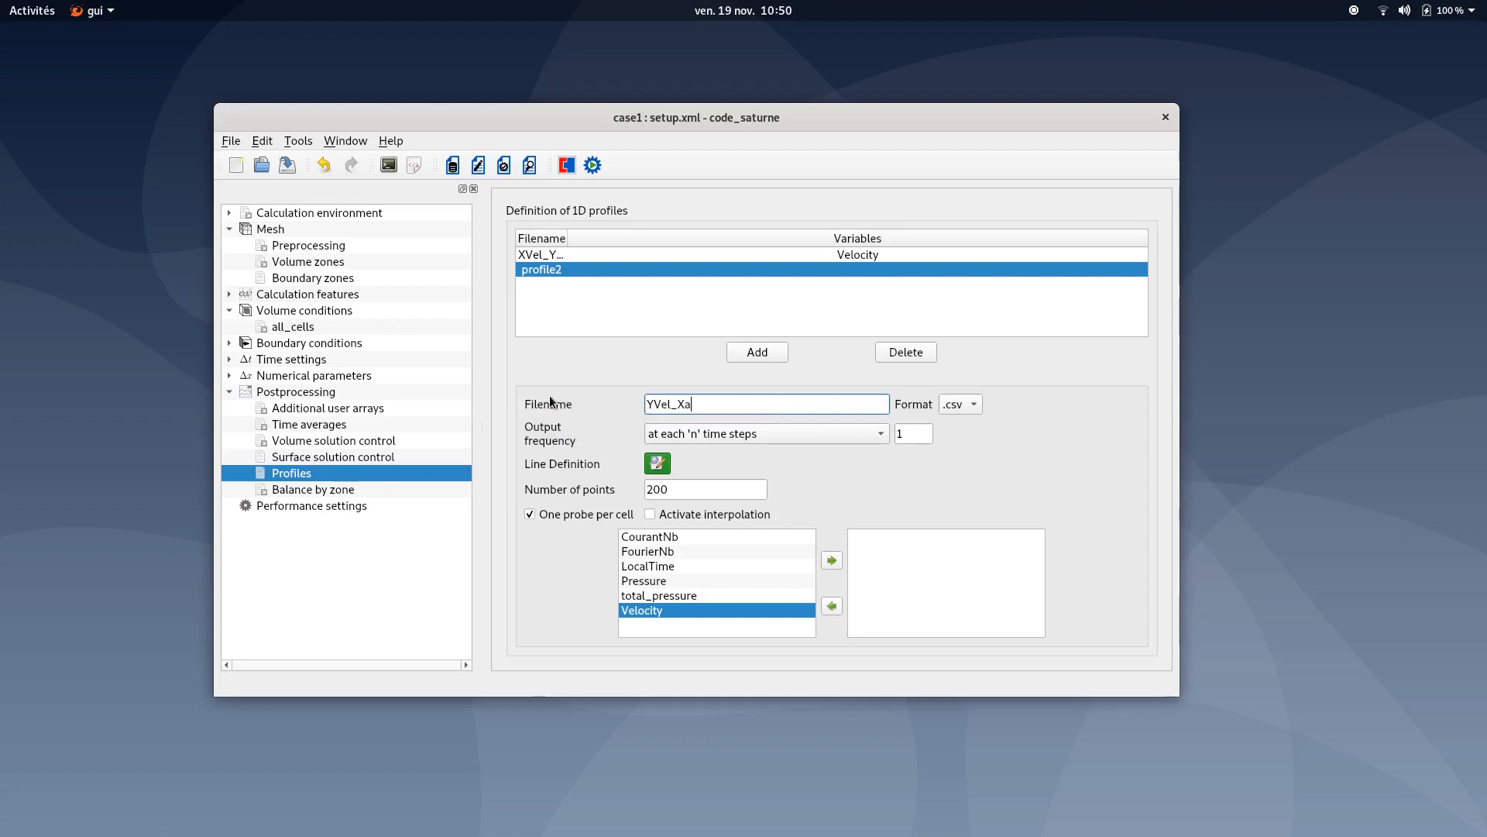
type("xisCenterLine")
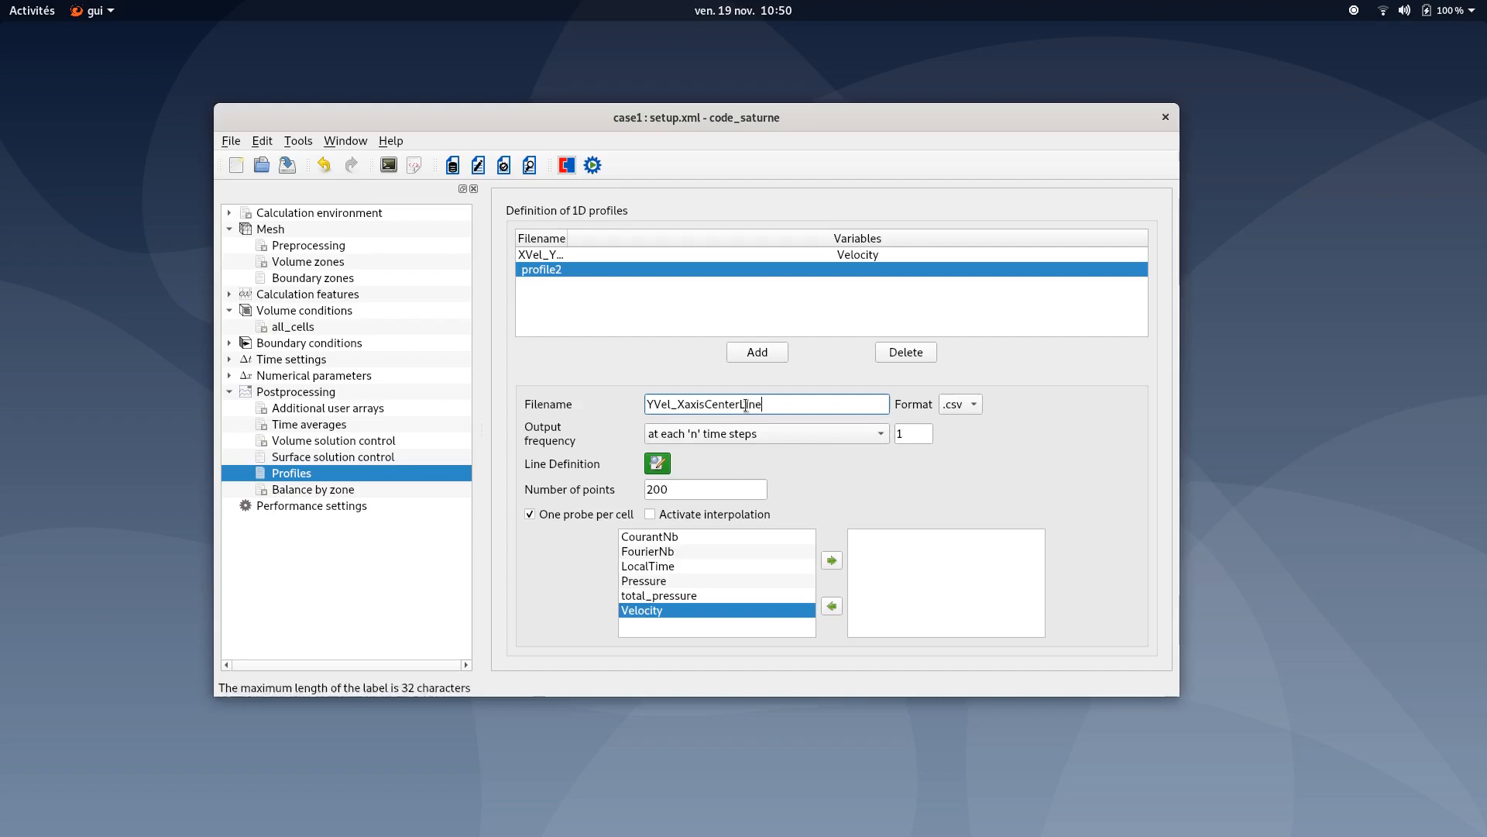
- Set the second profile to 50 points and add Velocity to its output variables
double_click(713, 488)
type("50")
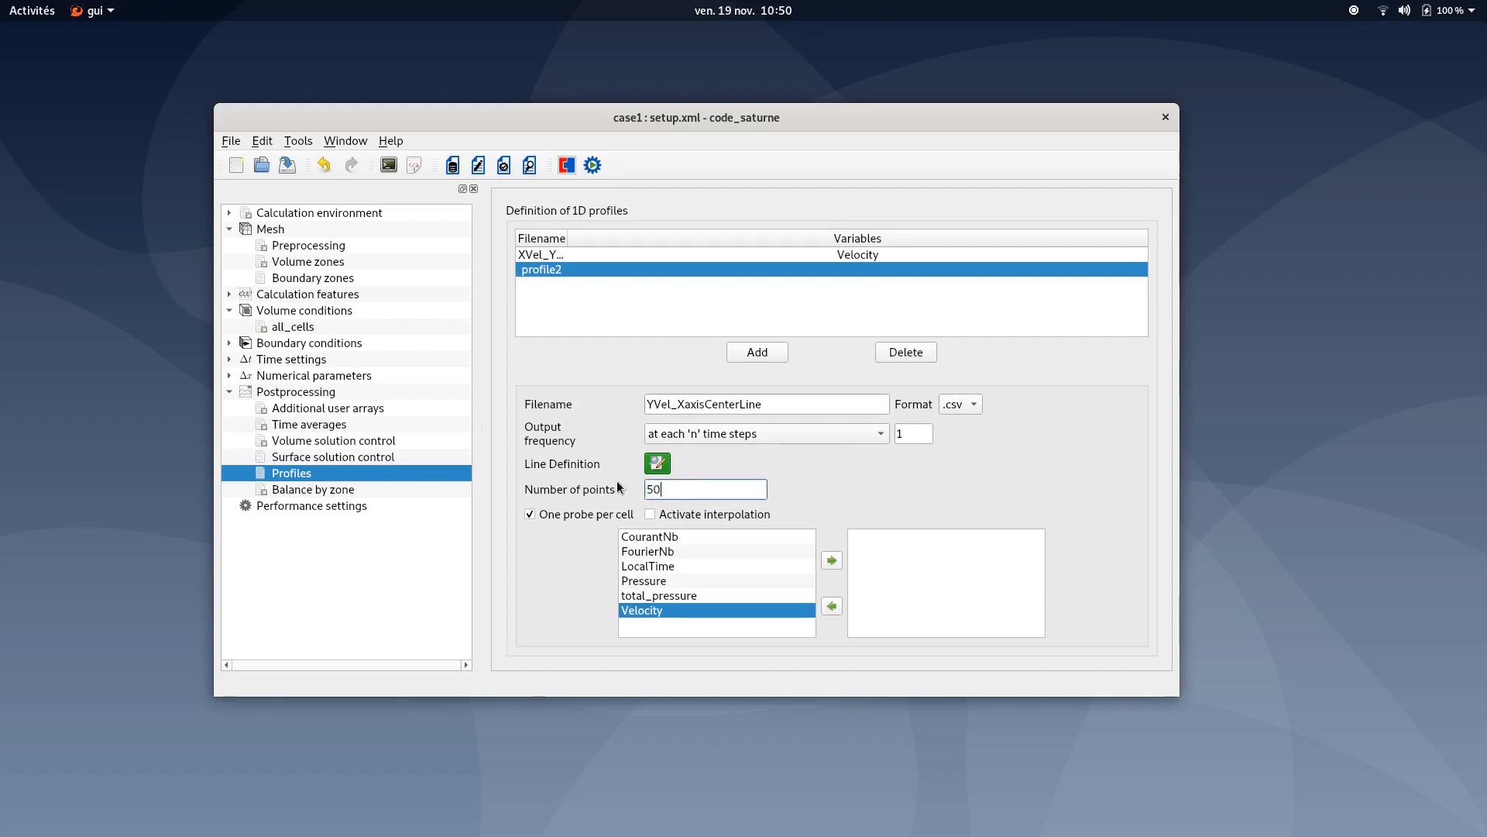
left_click(831, 564)
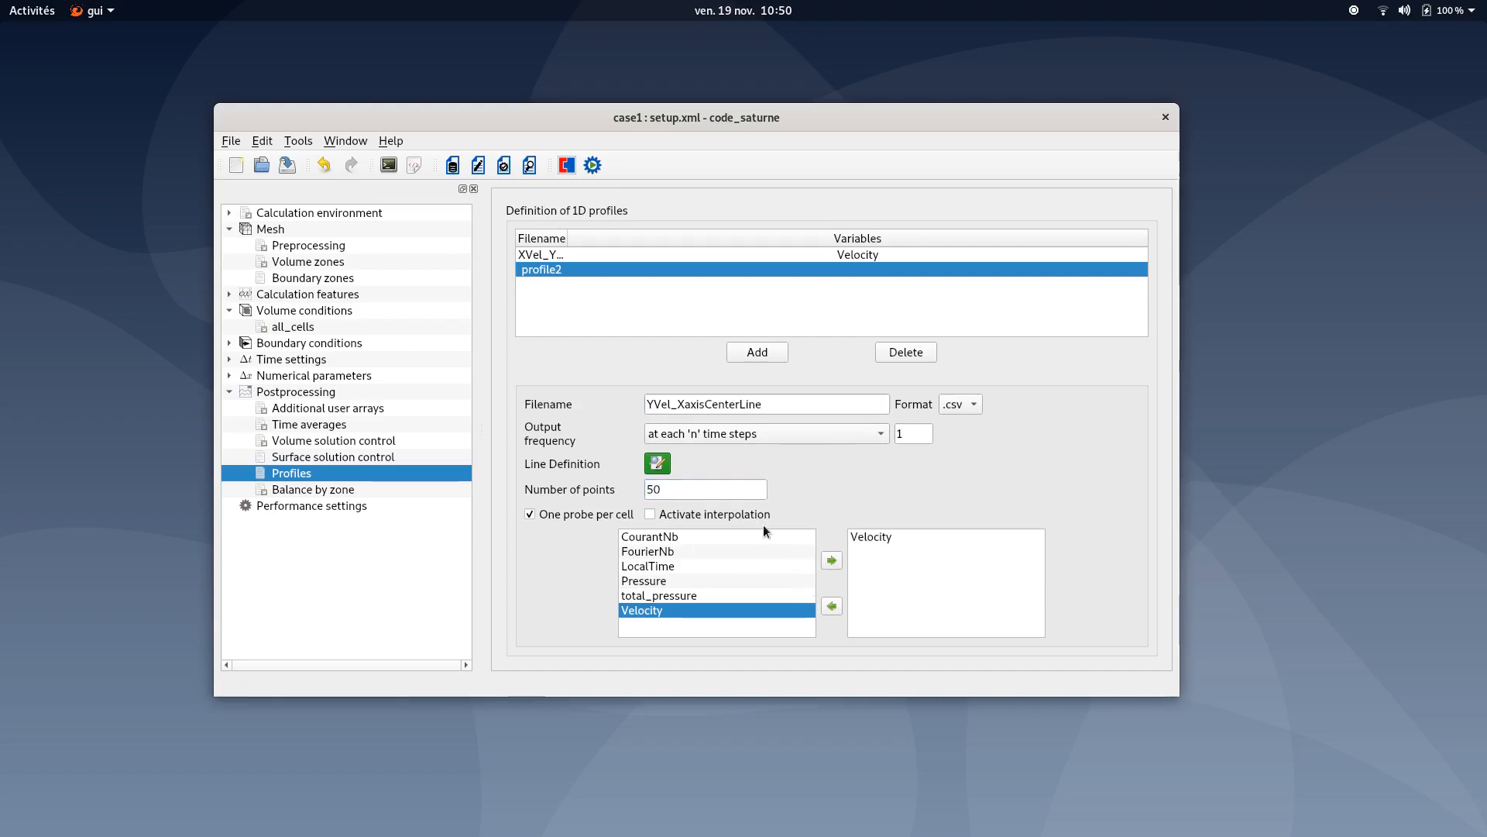
- Define the second profile's line as x = s, y = 0.5, z = 0 in the expression editor
left_click(657, 463)
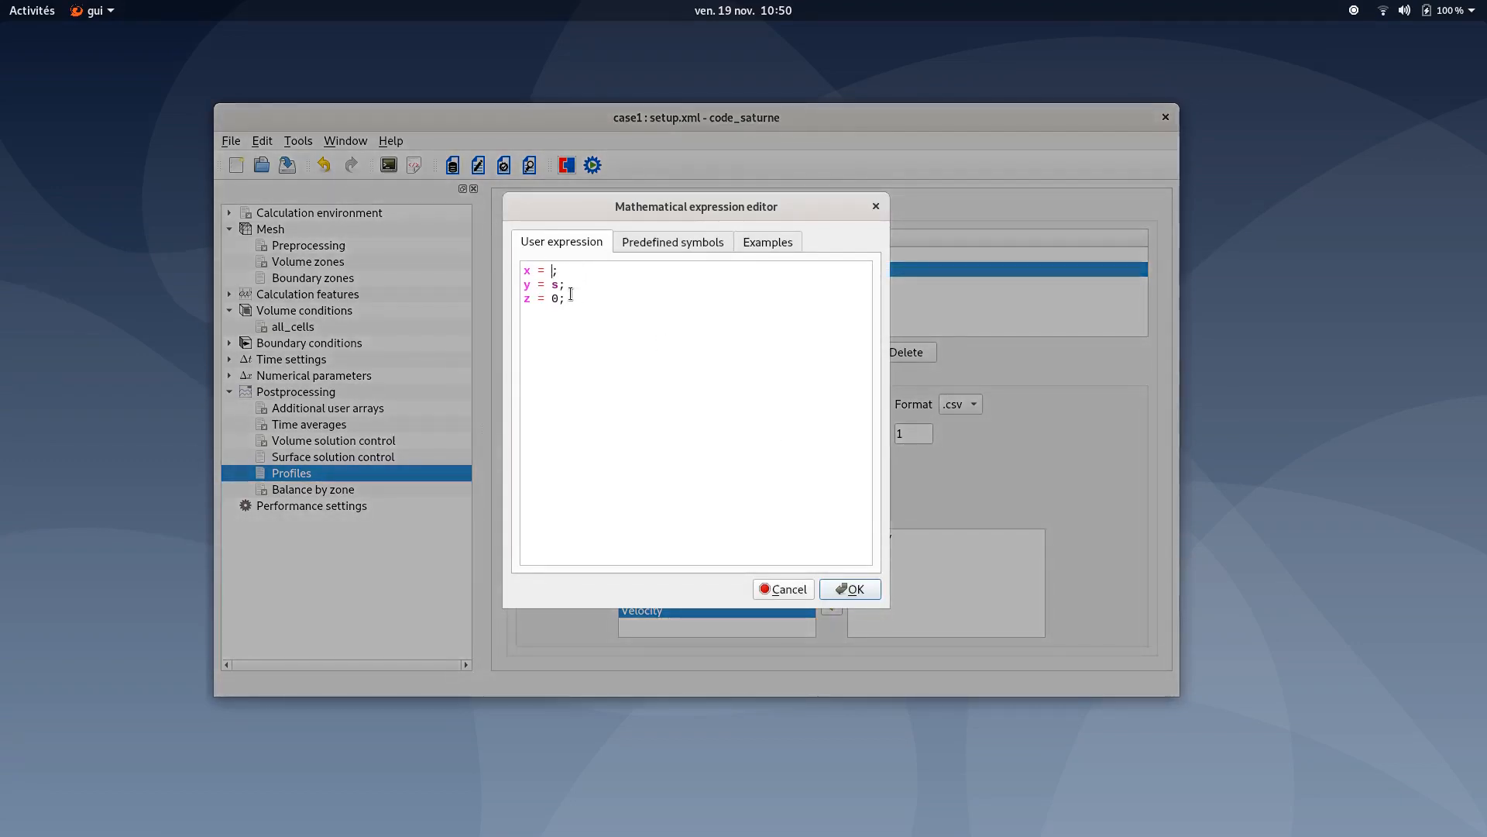
type("s")
key("Down")
type("0.5")
key("Left")
key("Left")
key("Left")
key("BackSpace")
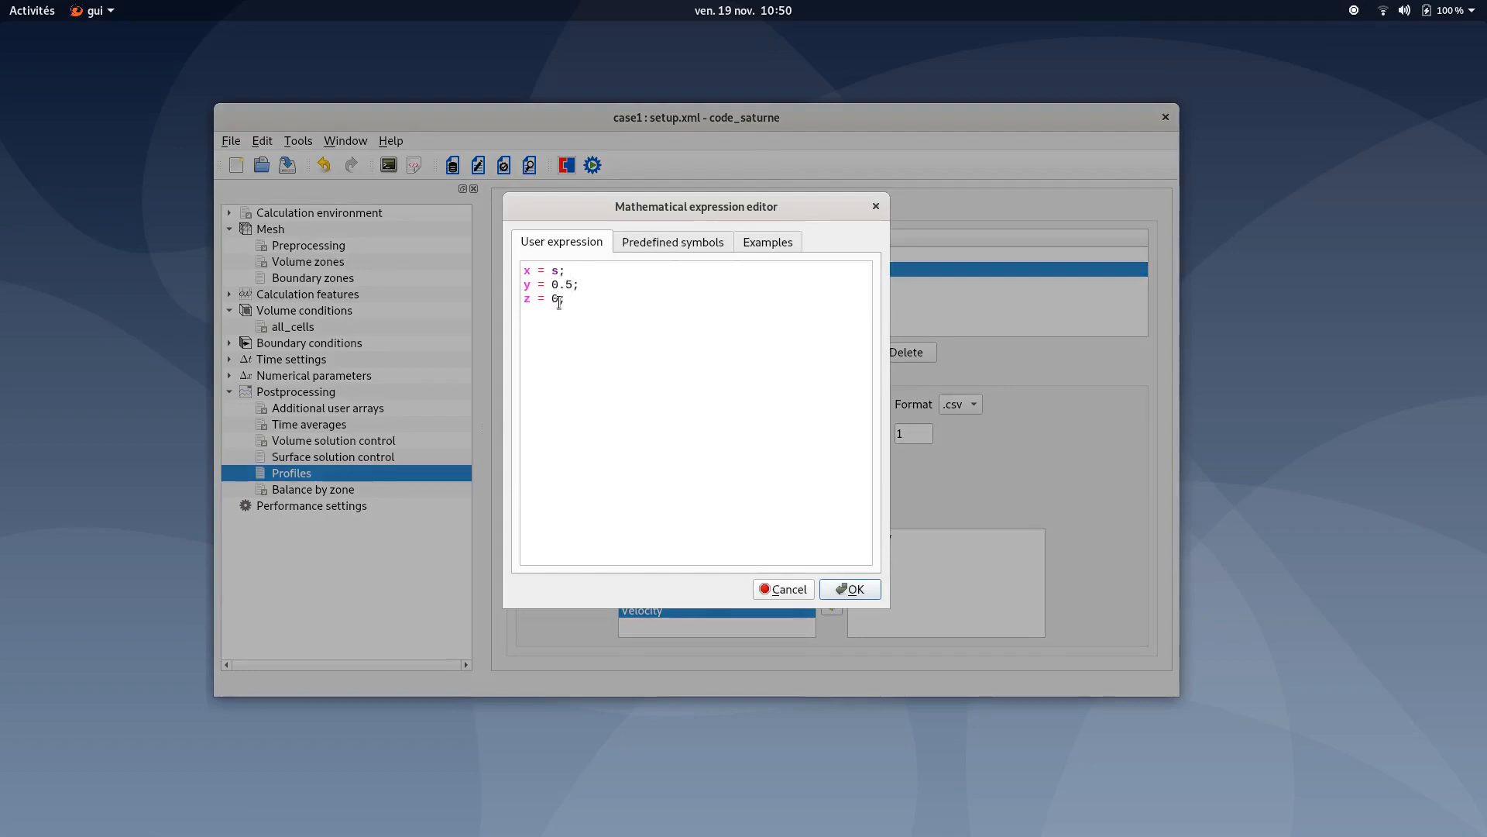
left_click(845, 591)
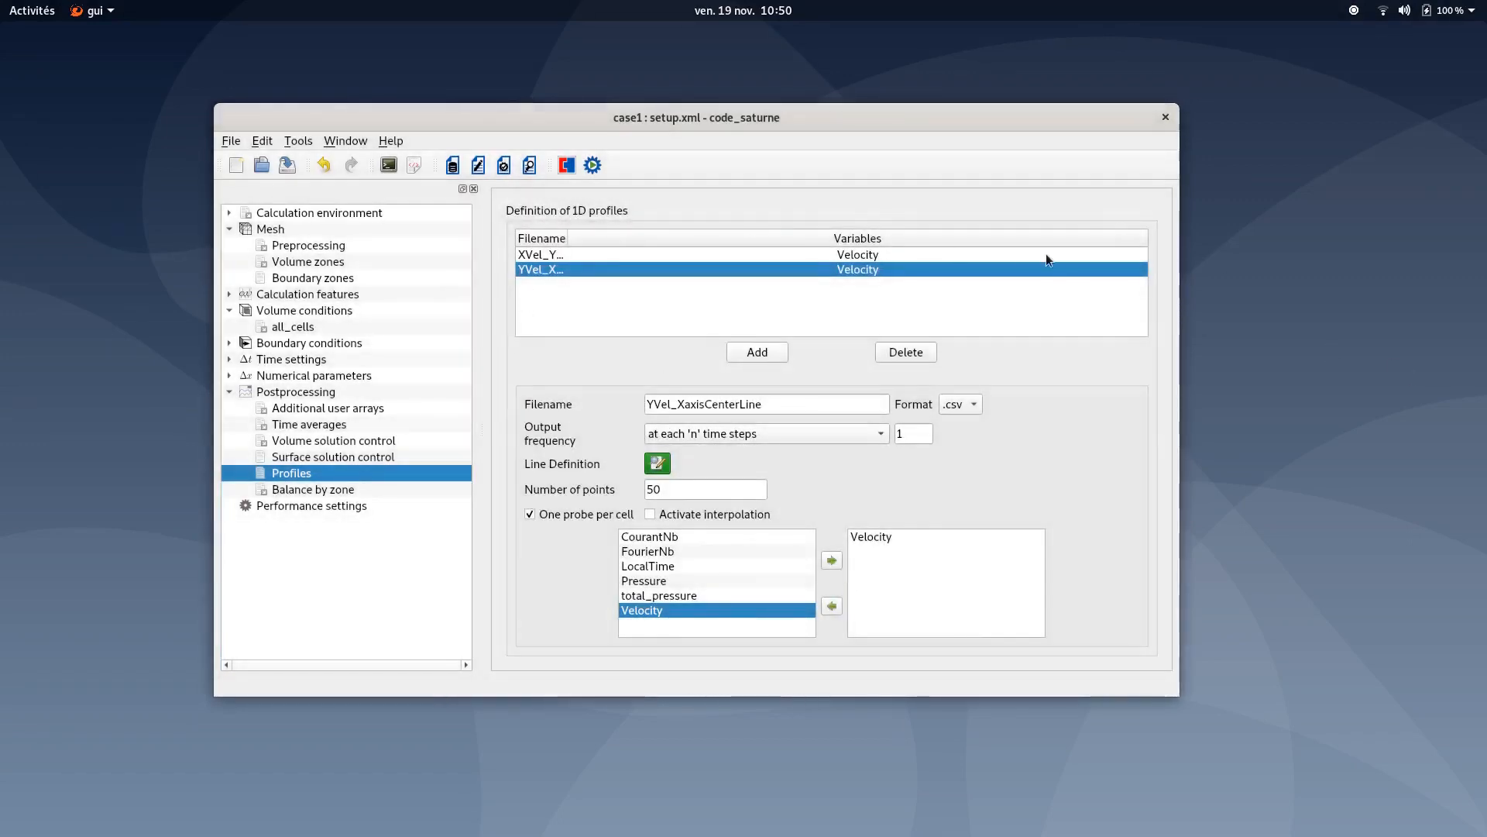
- Save the setup and run the calculation with one process and one thread
left_click(284, 166)
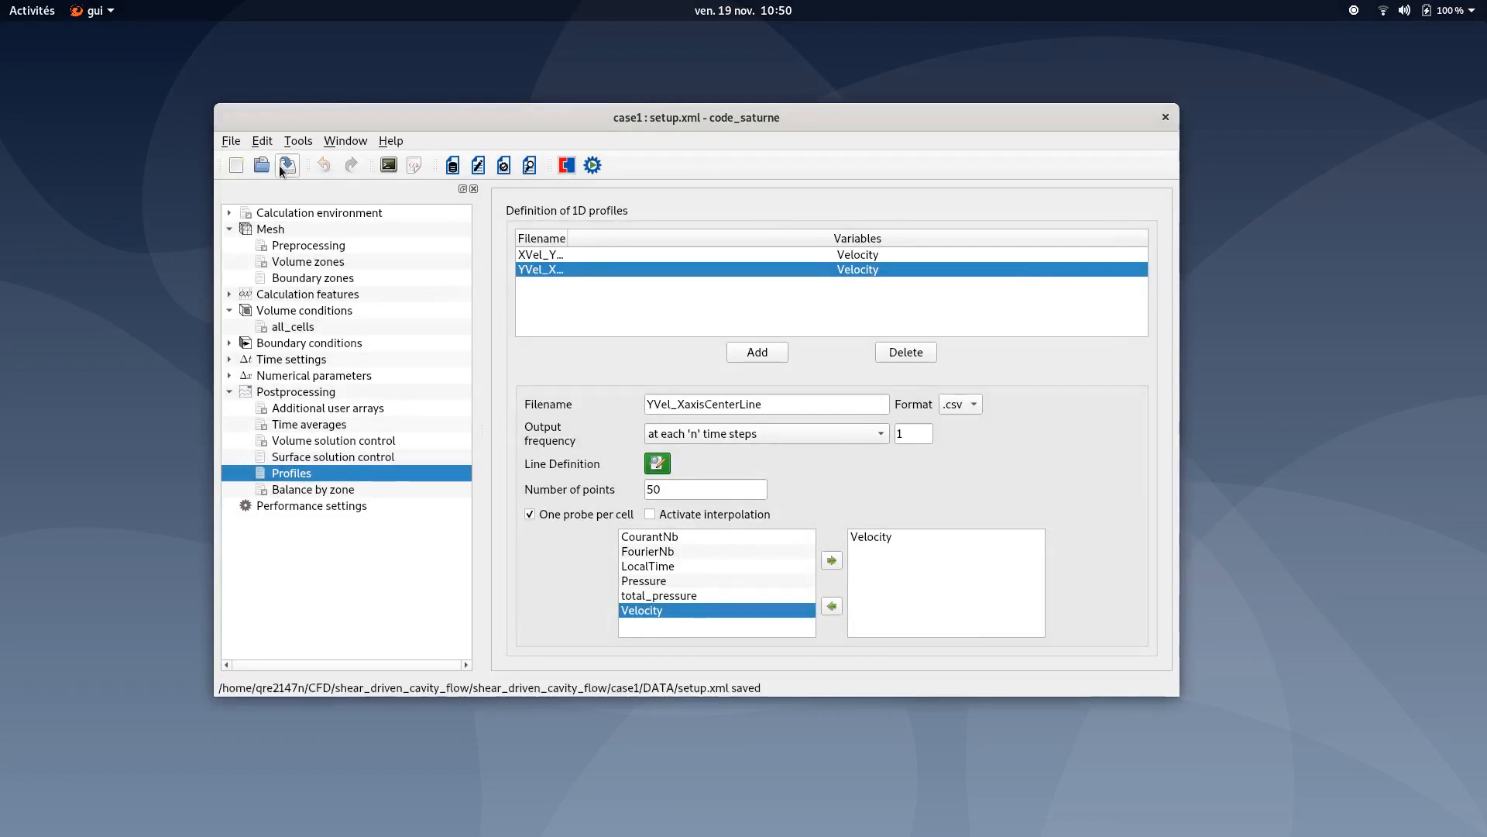
left_click(592, 167)
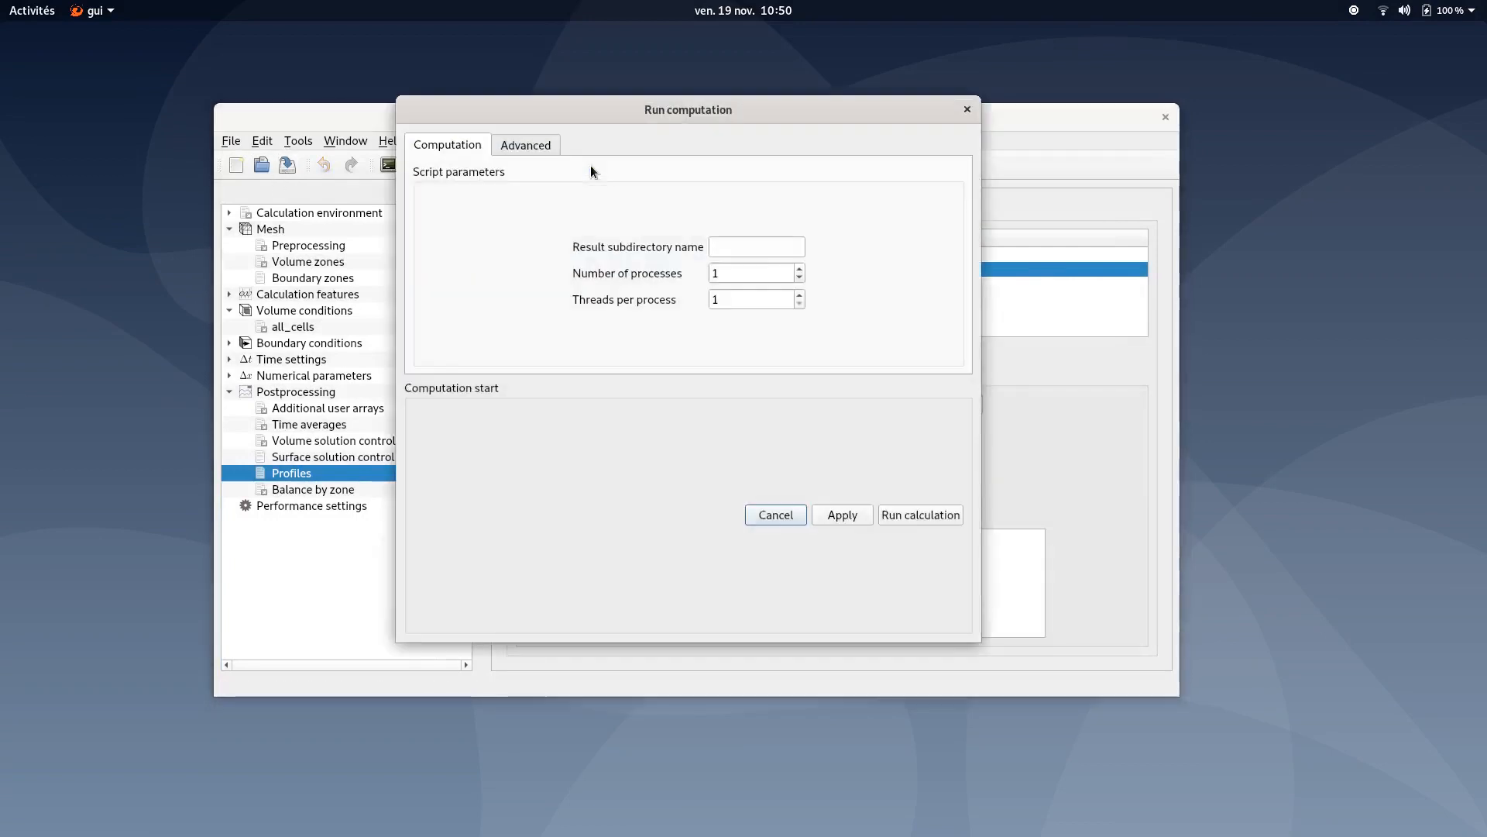
left_click_drag(629, 133, 633, 137)
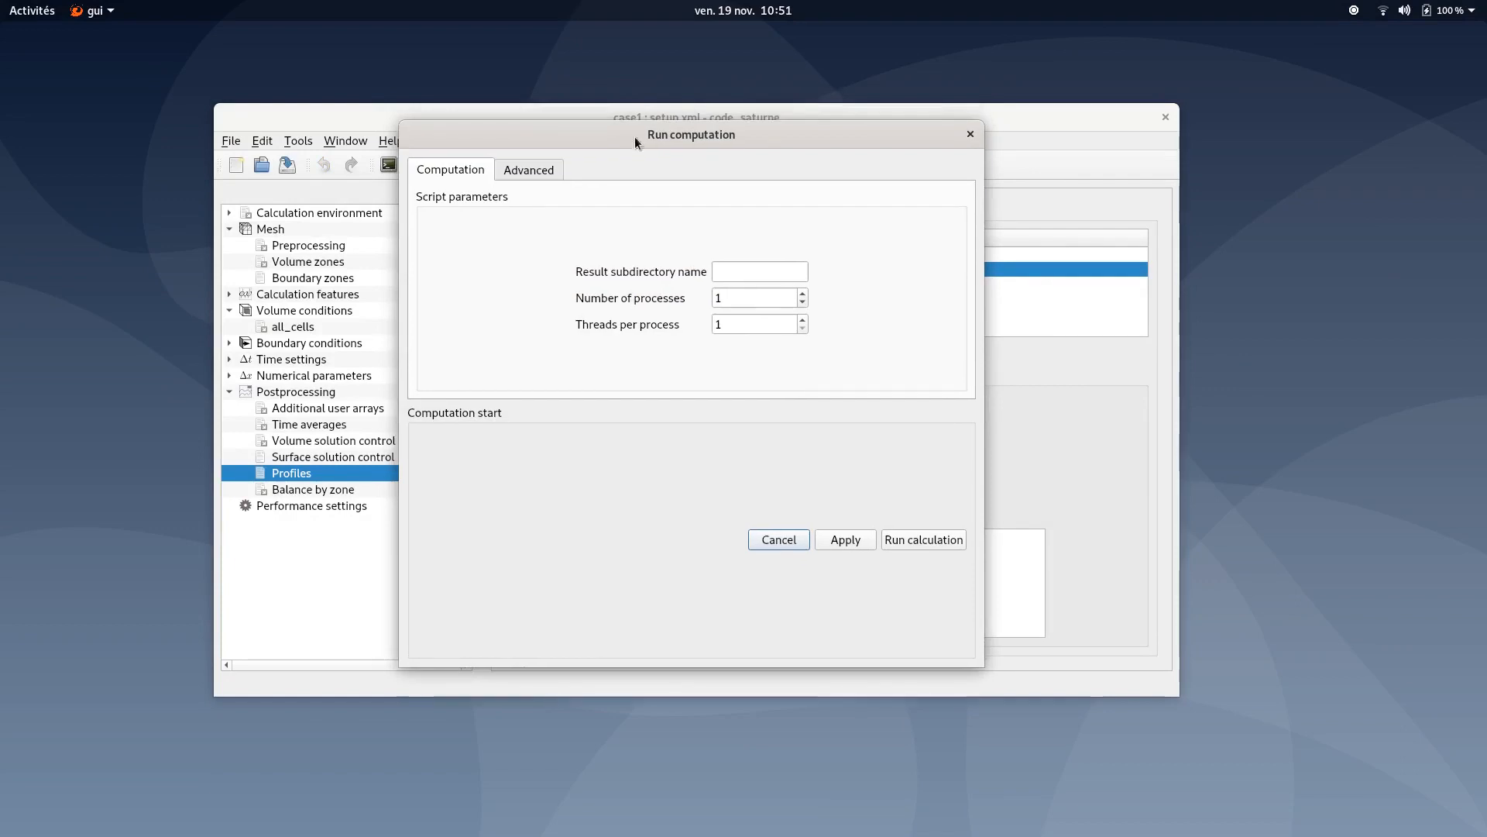
left_click(917, 543)
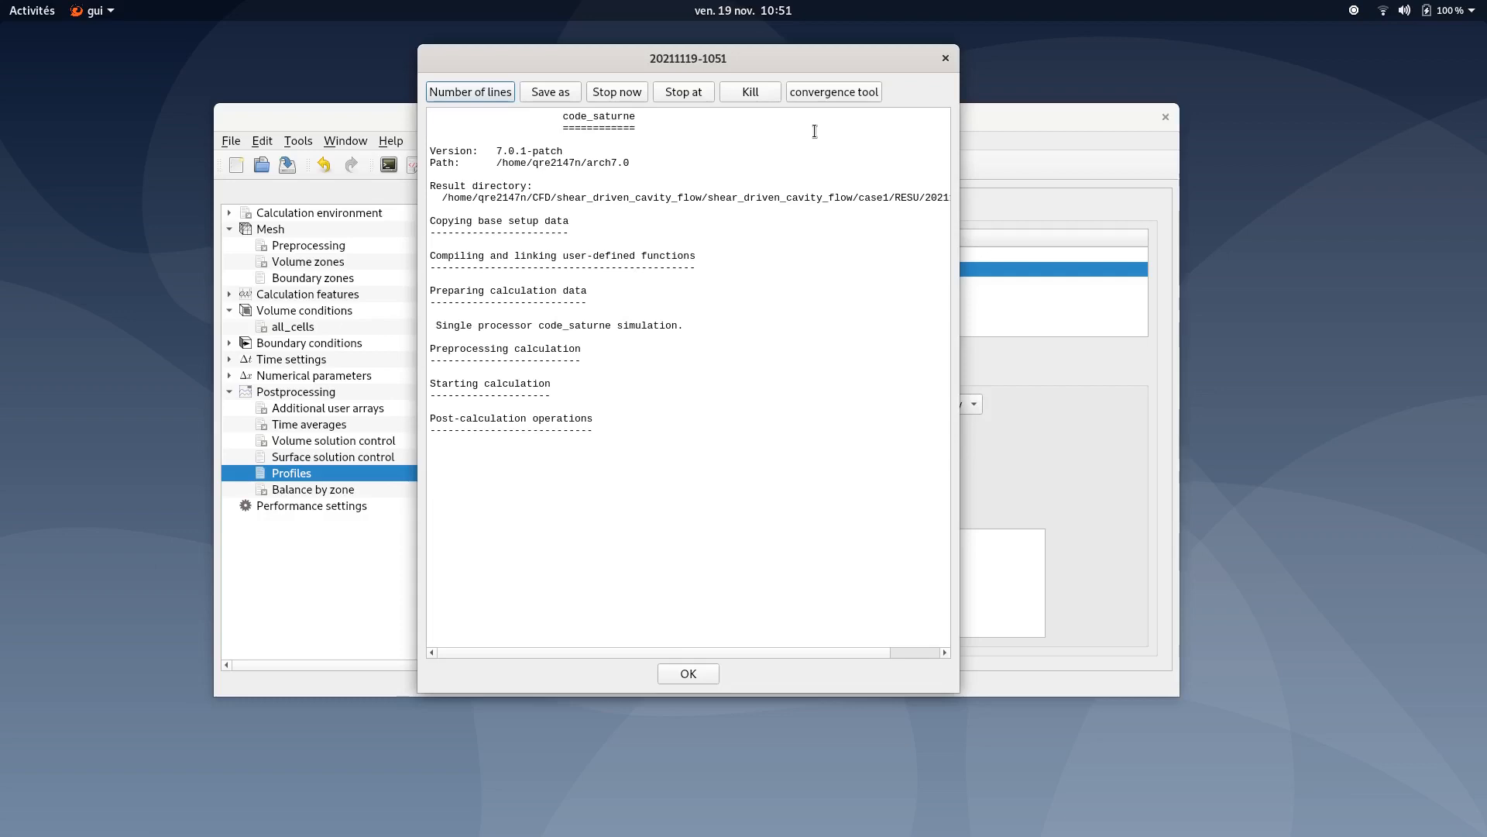
- Open the convergence tool to examine the residual plots, then close it saving the current state
left_click(838, 92)
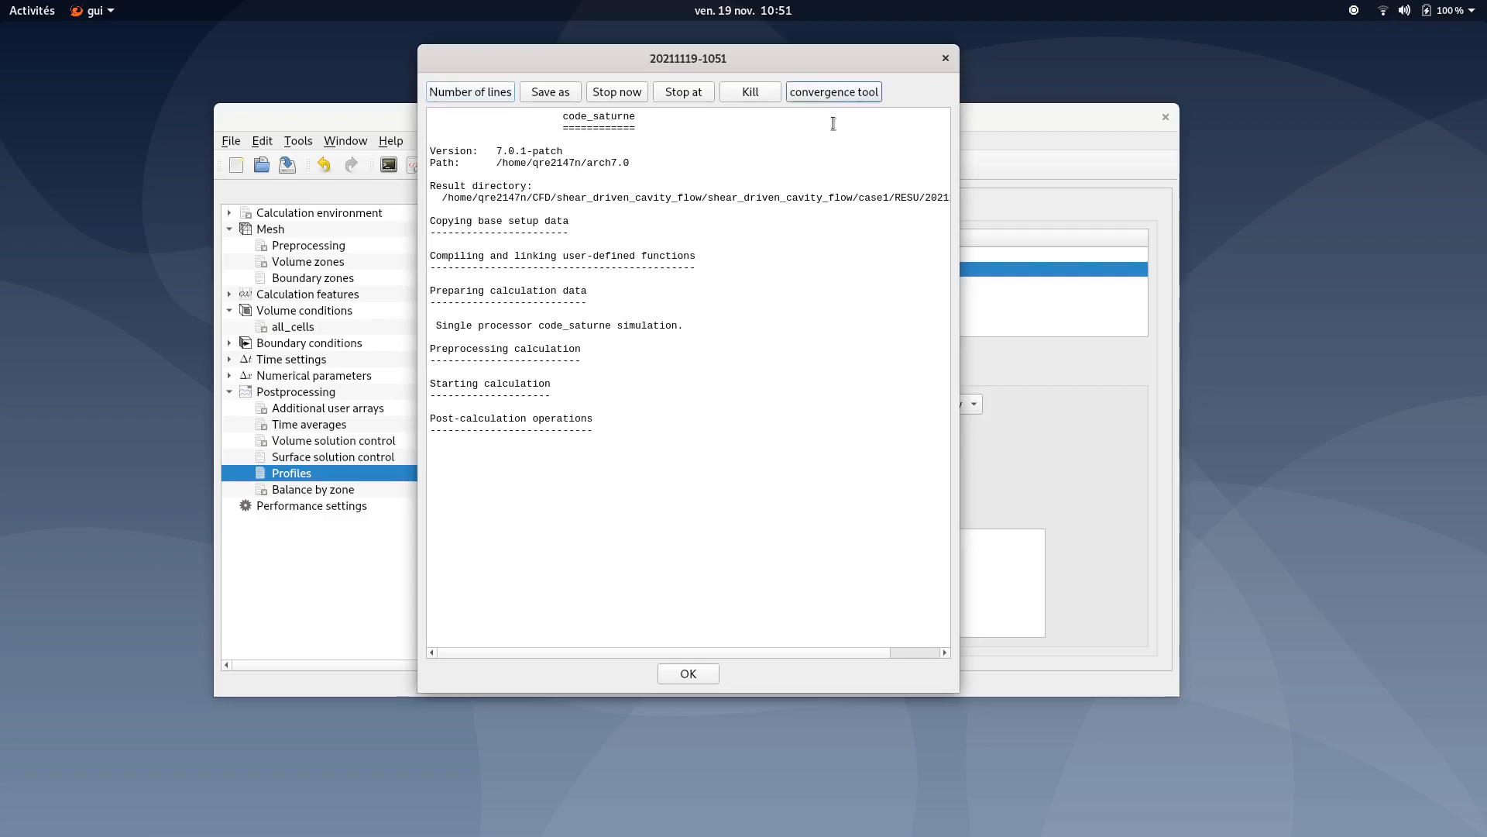
left_click_drag(1046, 128, 568, 91)
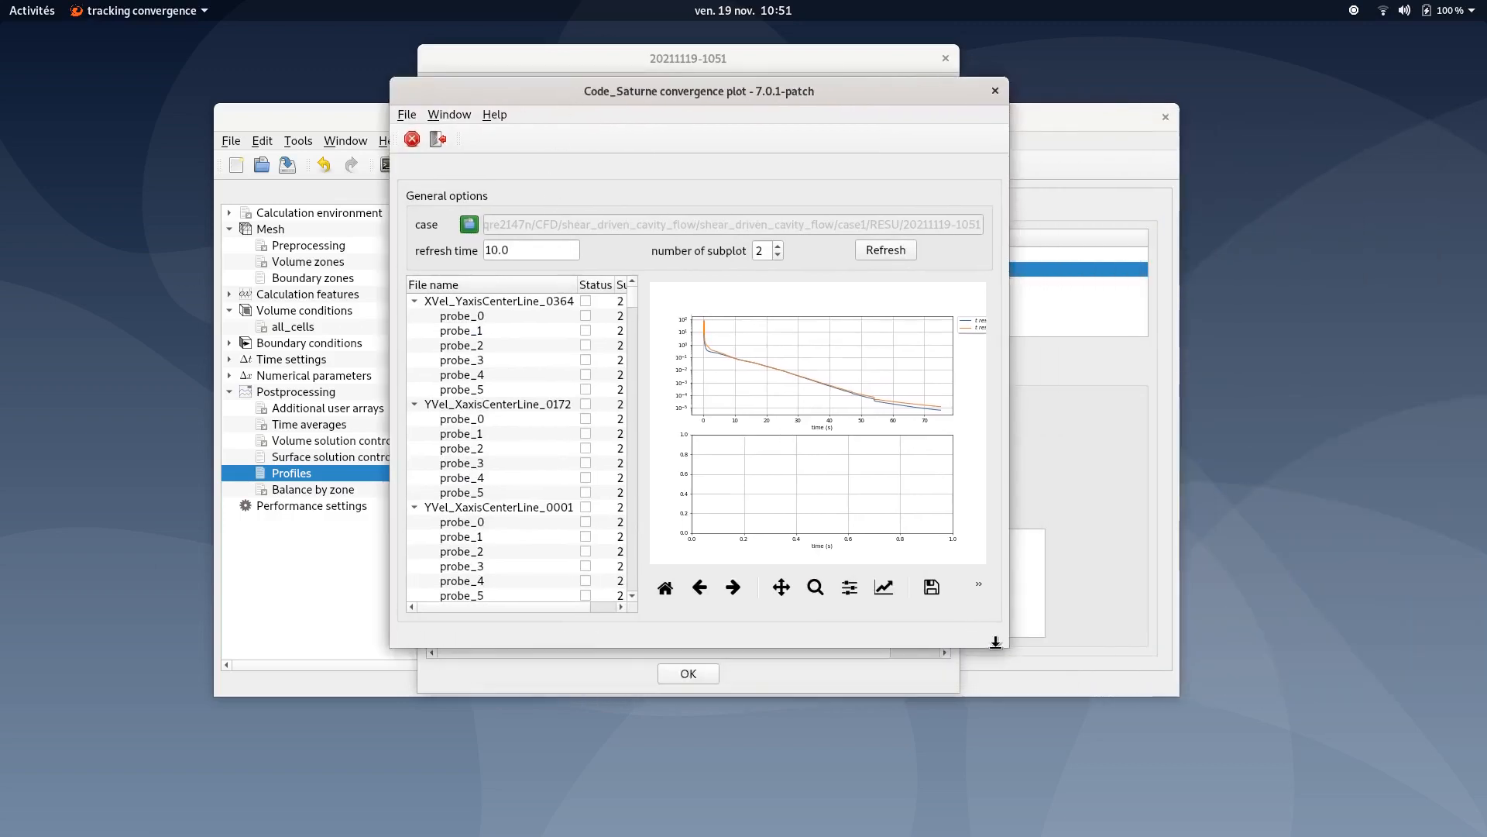
left_click_drag(1008, 647, 1253, 639)
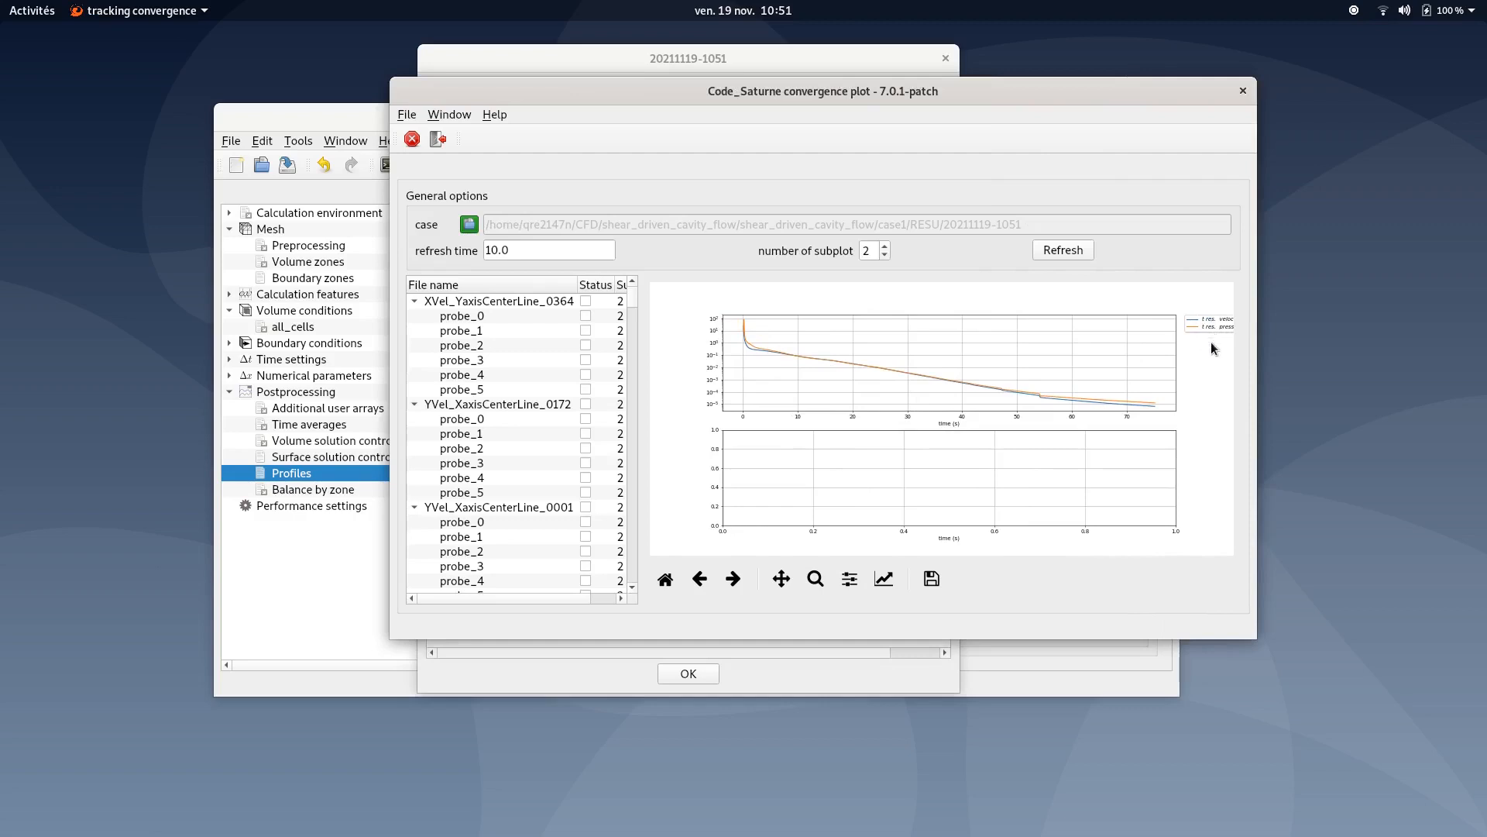
left_click(1242, 91)
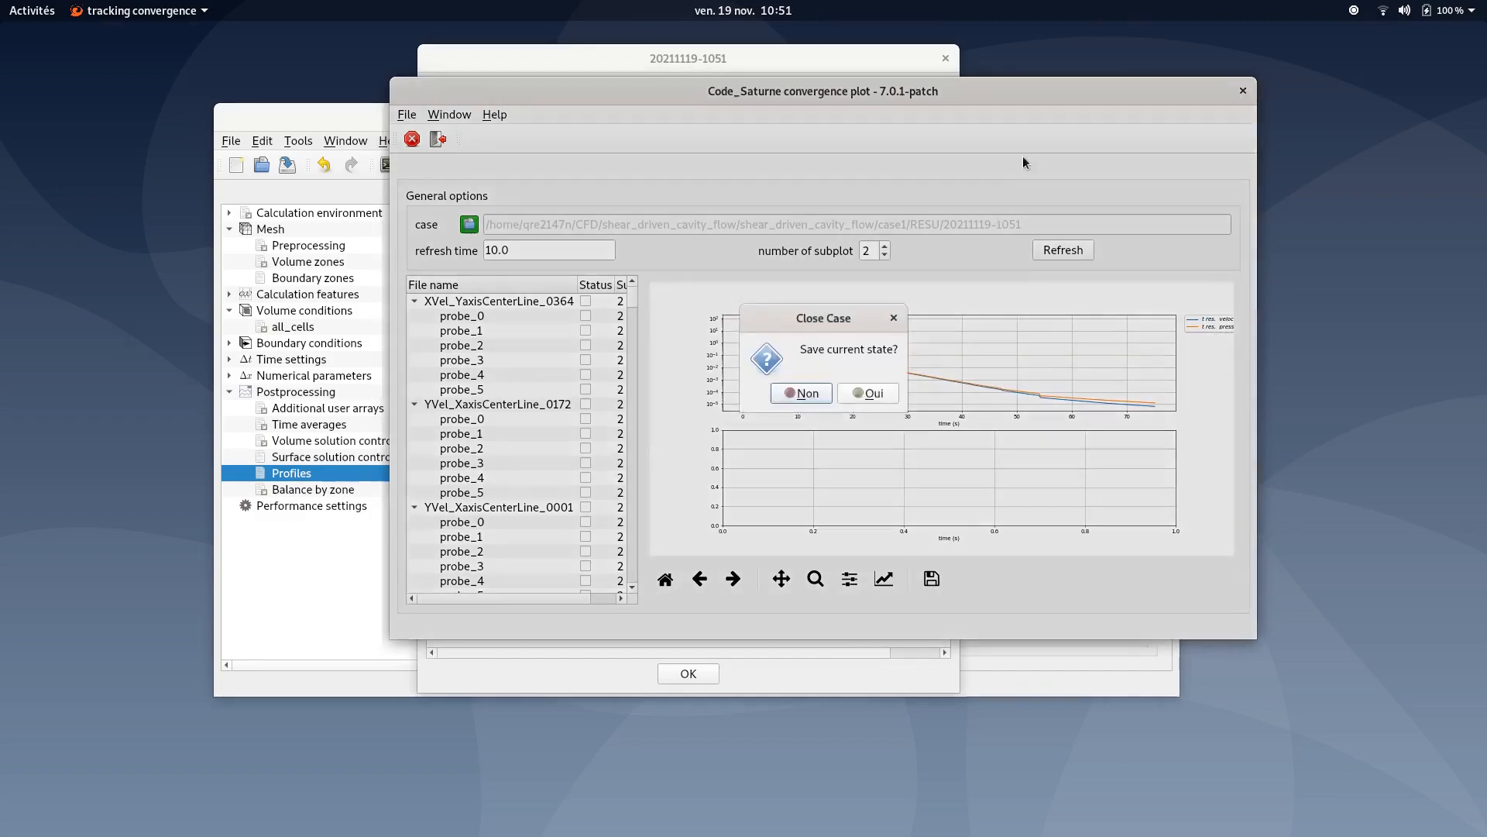
left_click(864, 394)
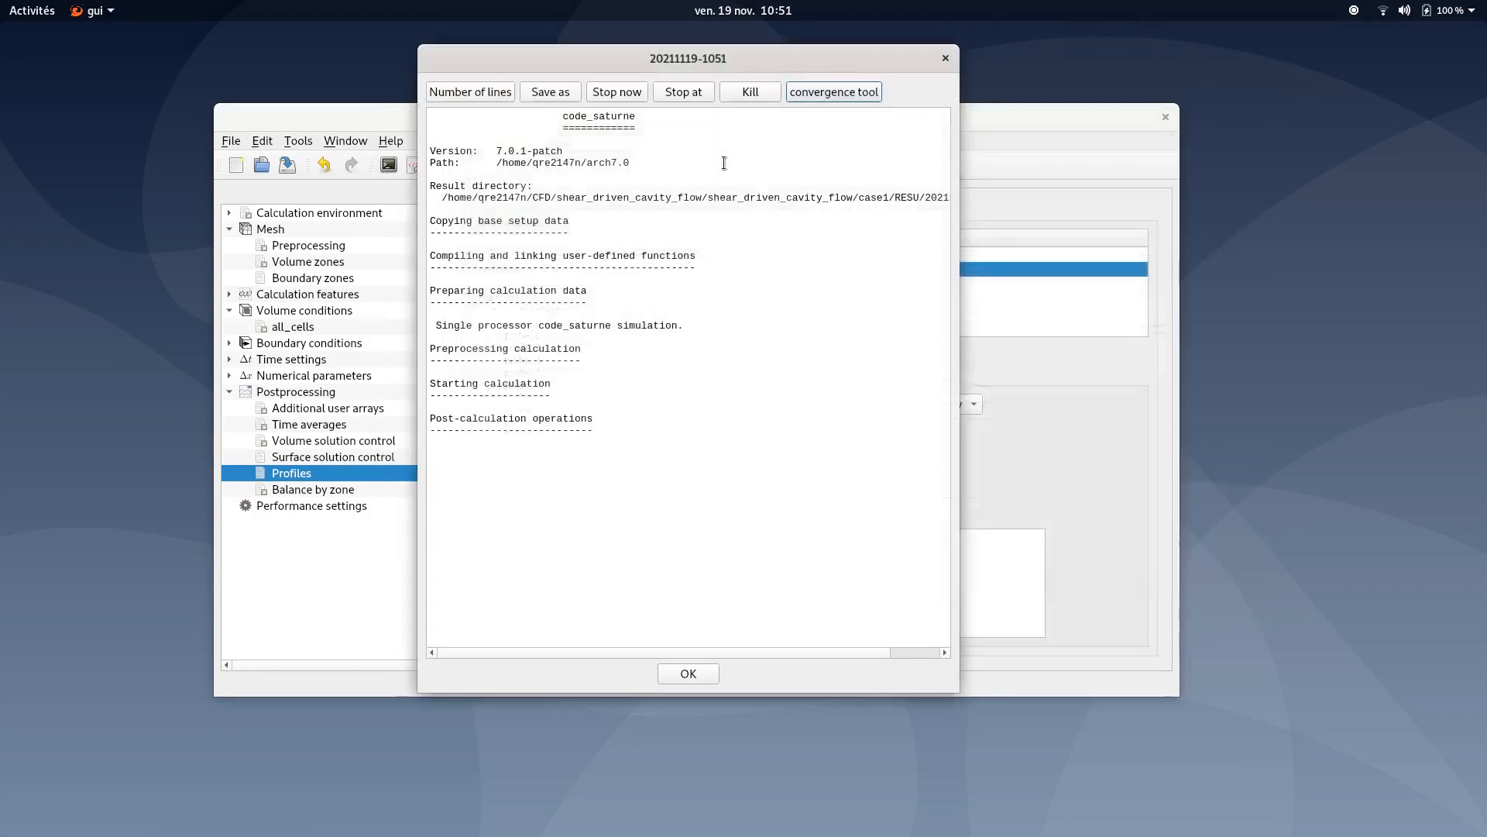
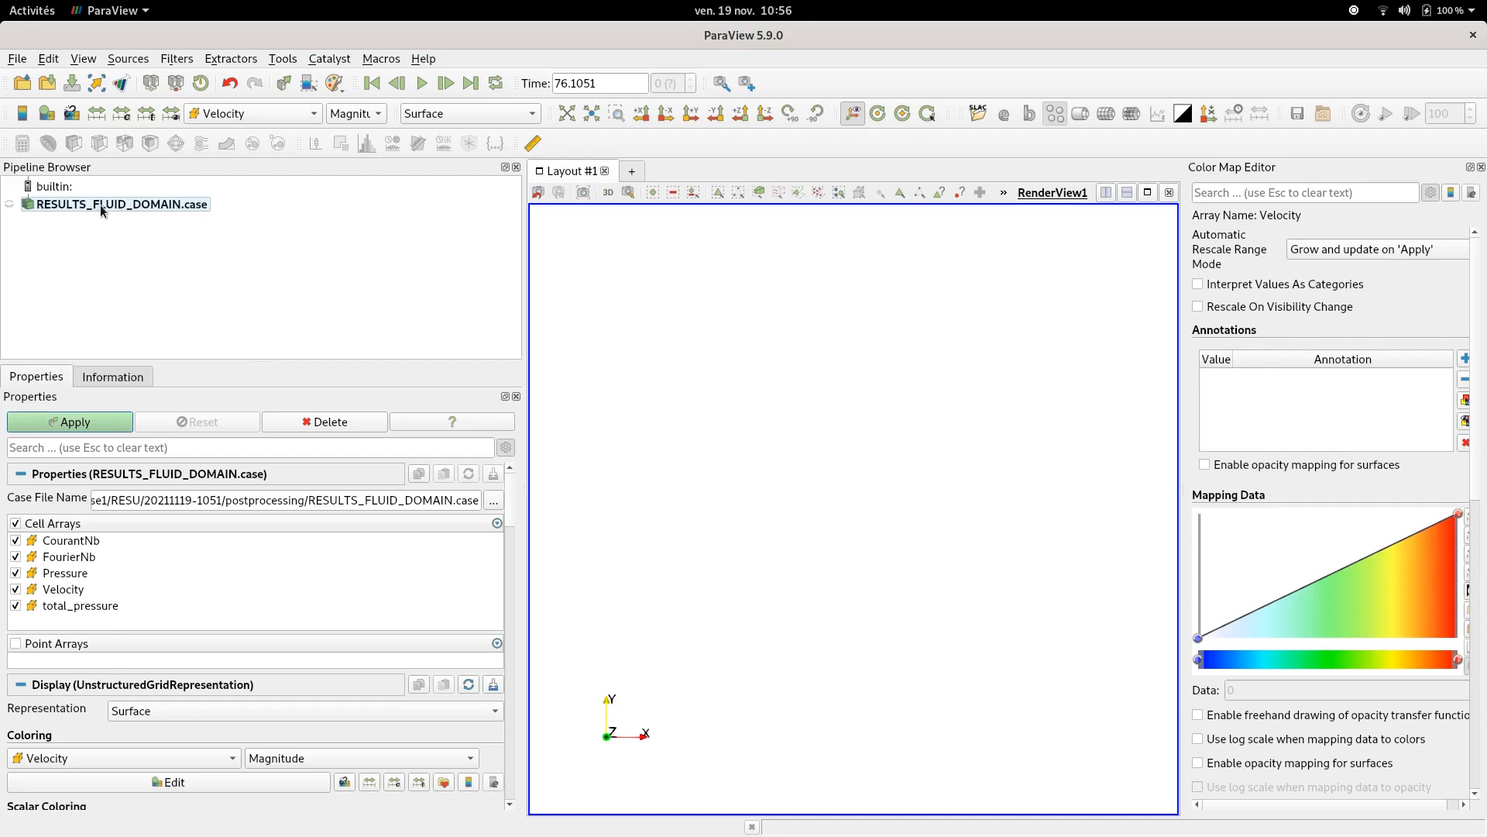
- Show the RESULTS_FLUID_DOMAIN.case results and apply a Cell Data To Point Data filter to them
left_click(9, 205)
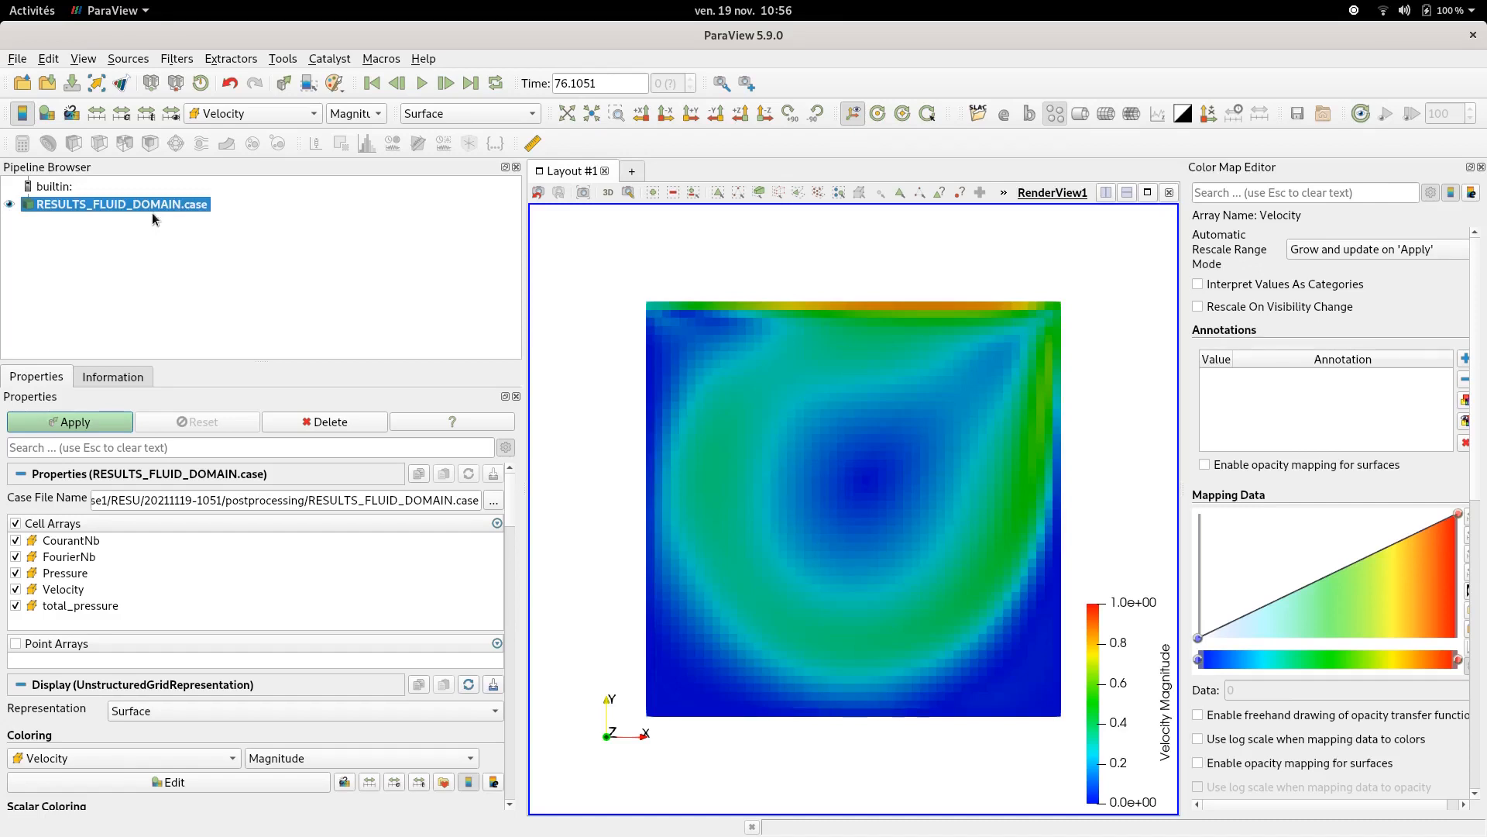
left_click(175, 60)
mouse_move(212, 145)
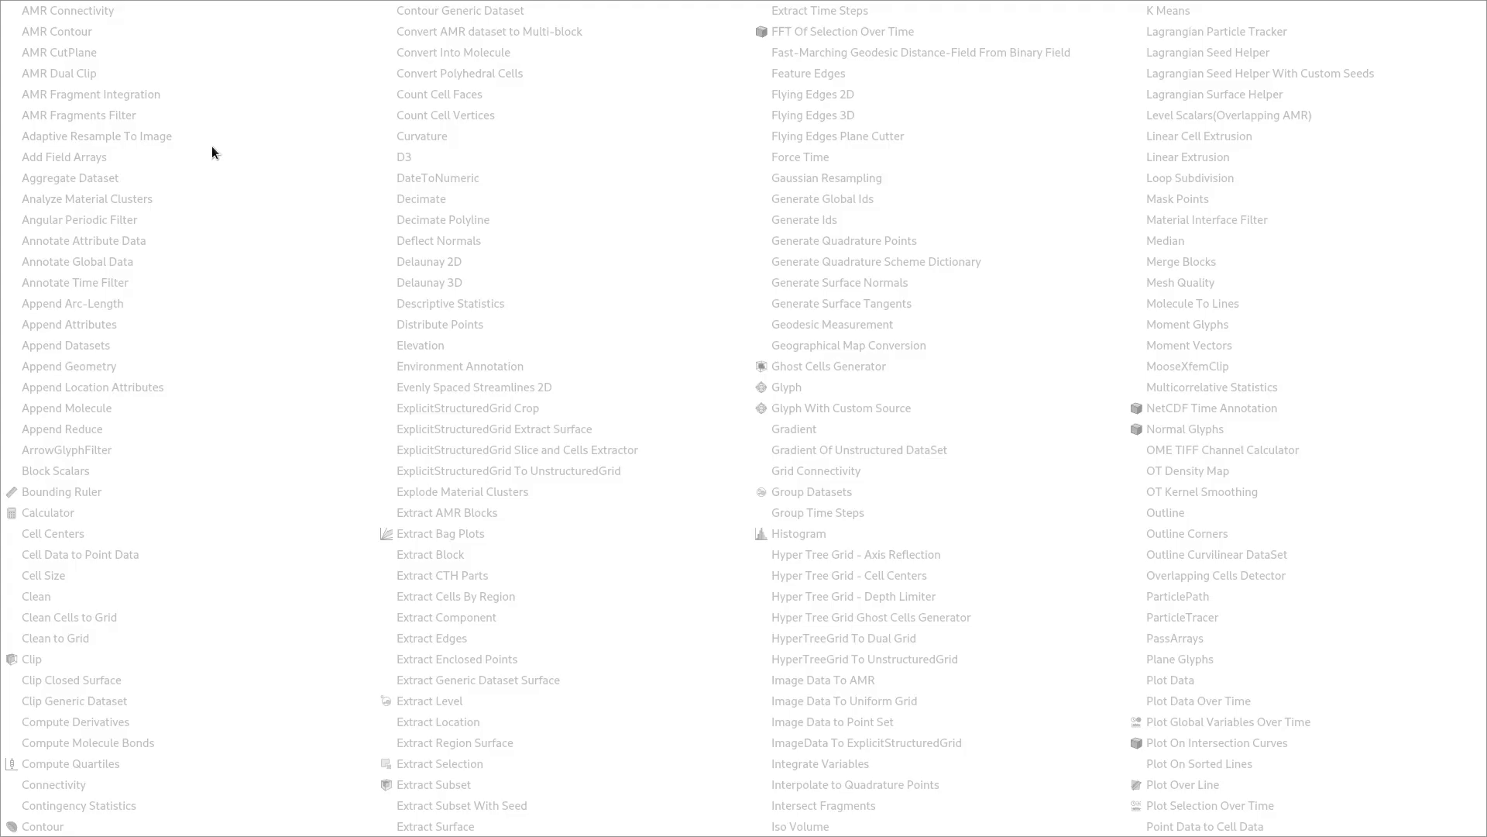
key("Escape")
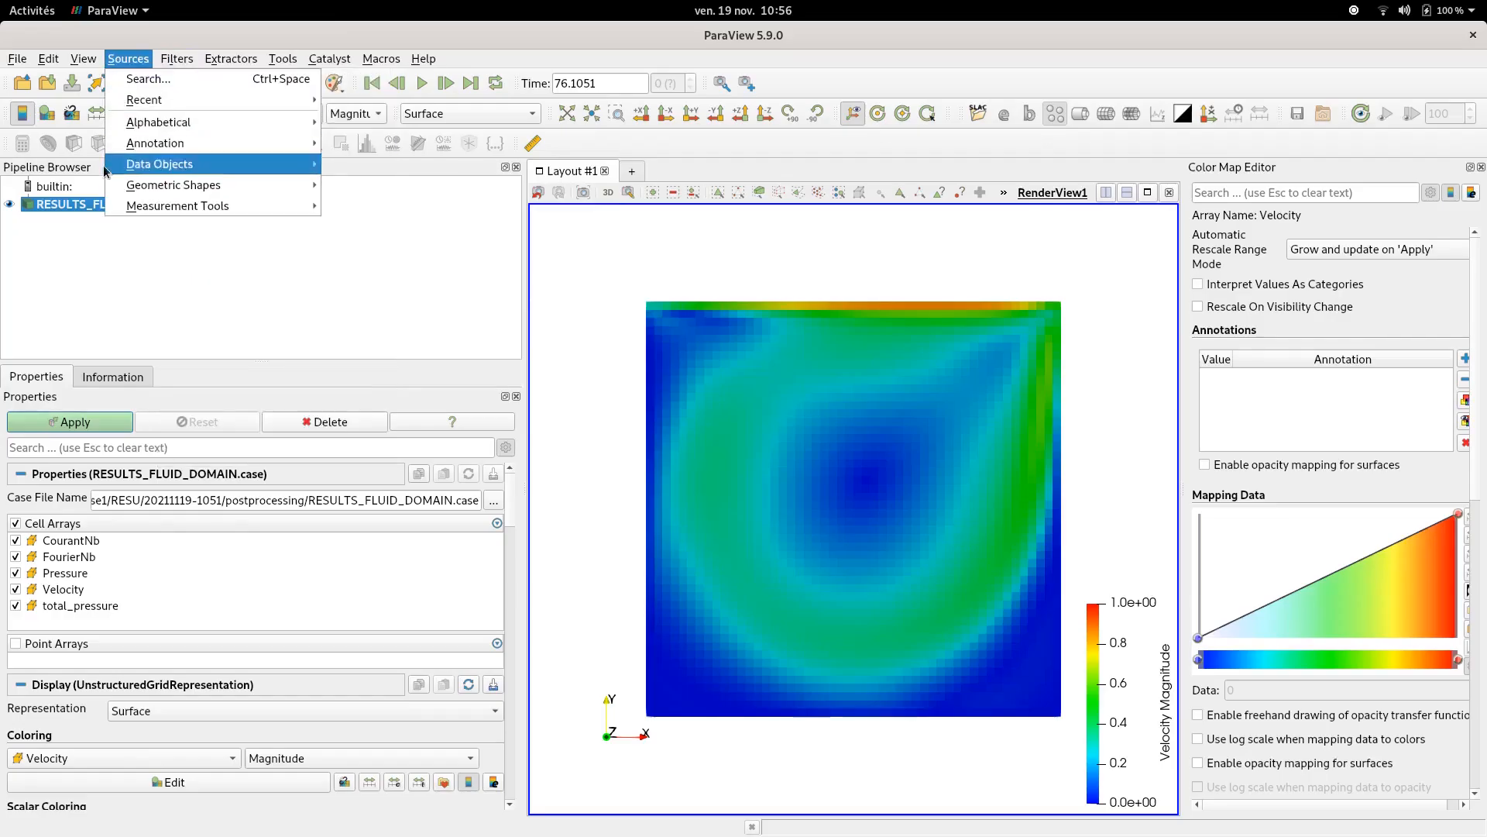
left_click(74, 379)
left_click(87, 423)
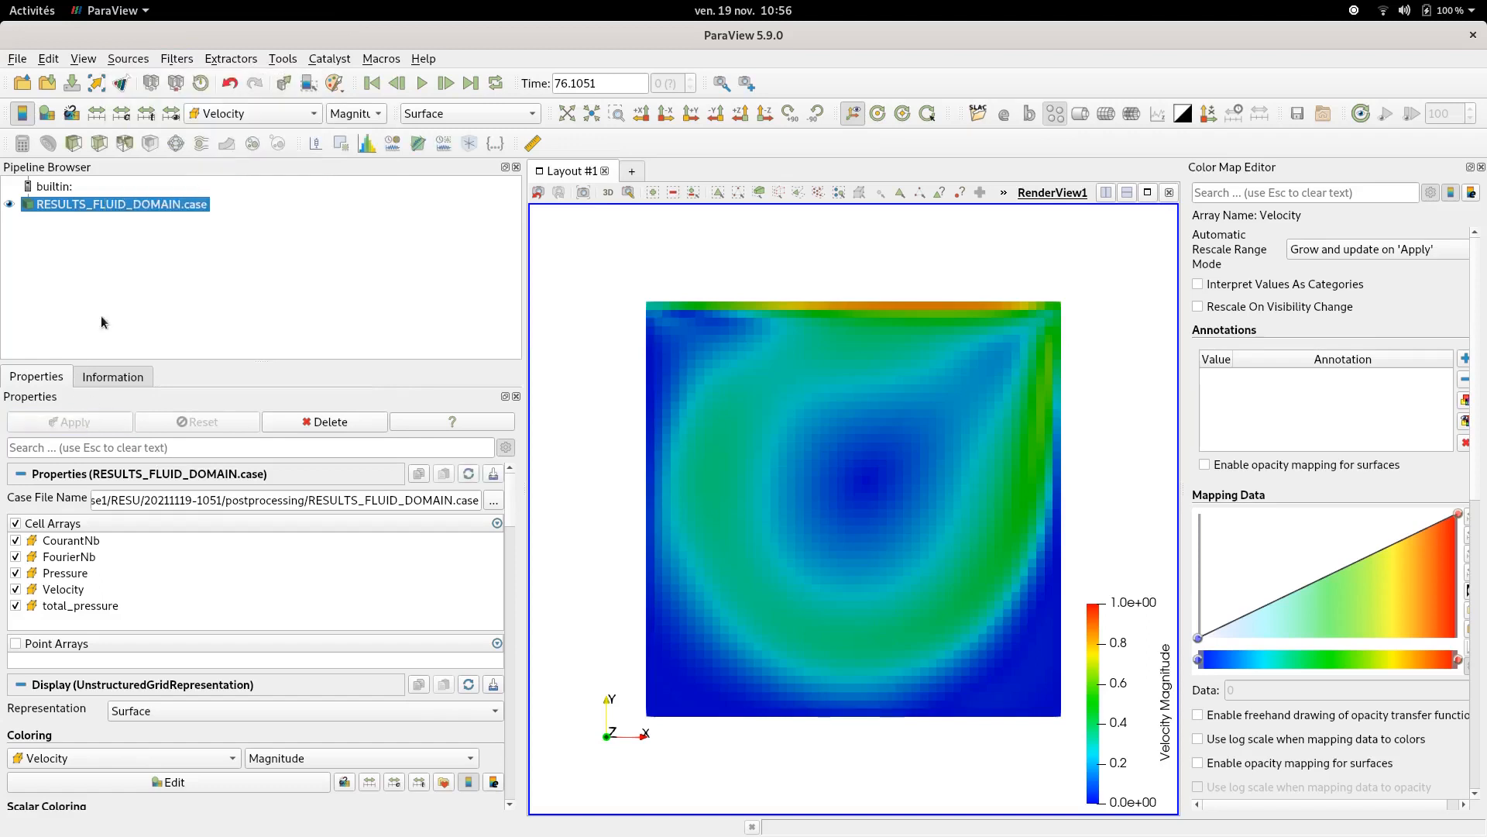
left_click(176, 61)
mouse_move(197, 139)
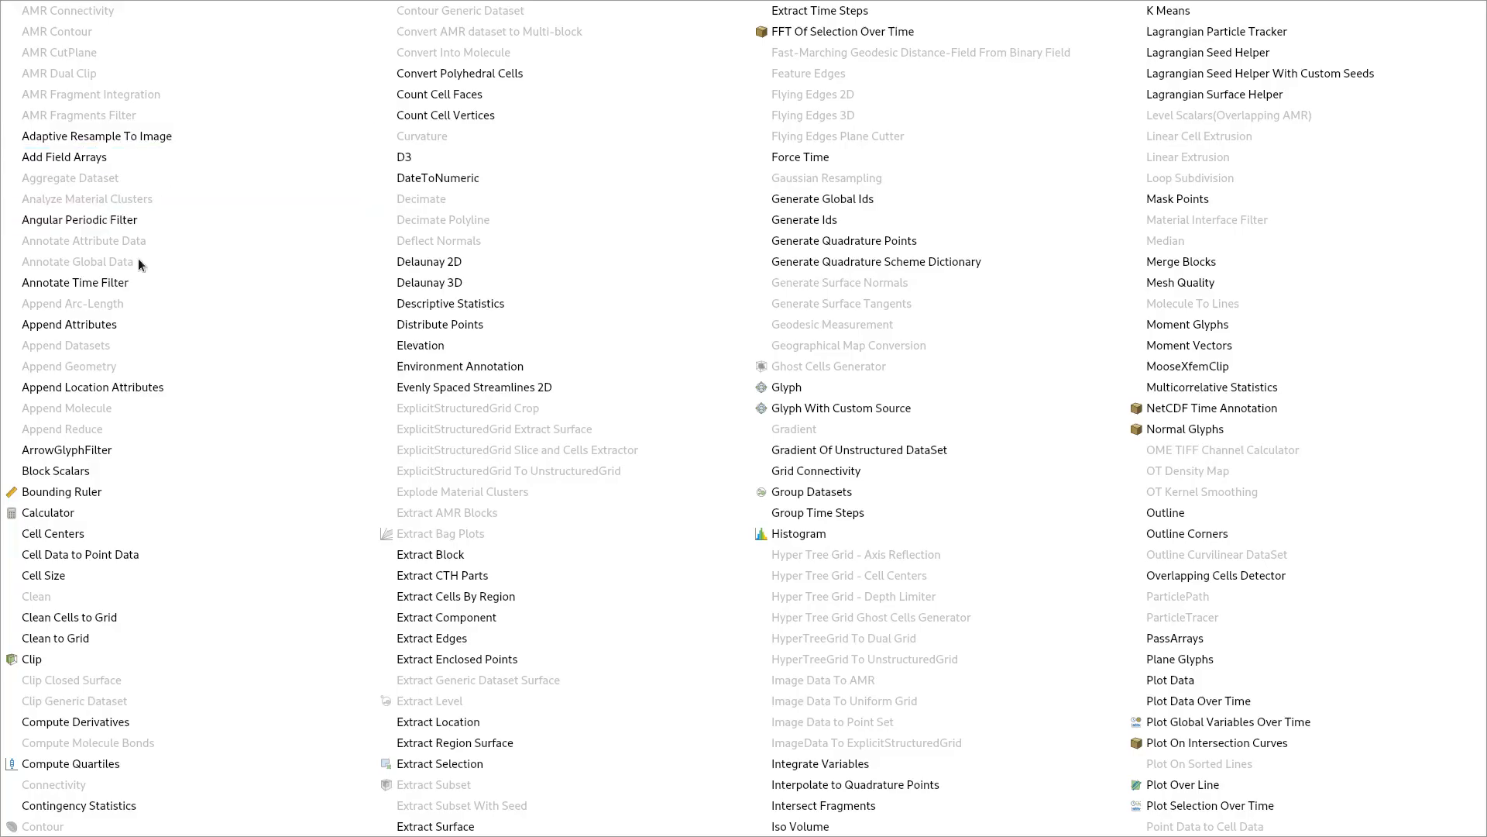
left_click(68, 556)
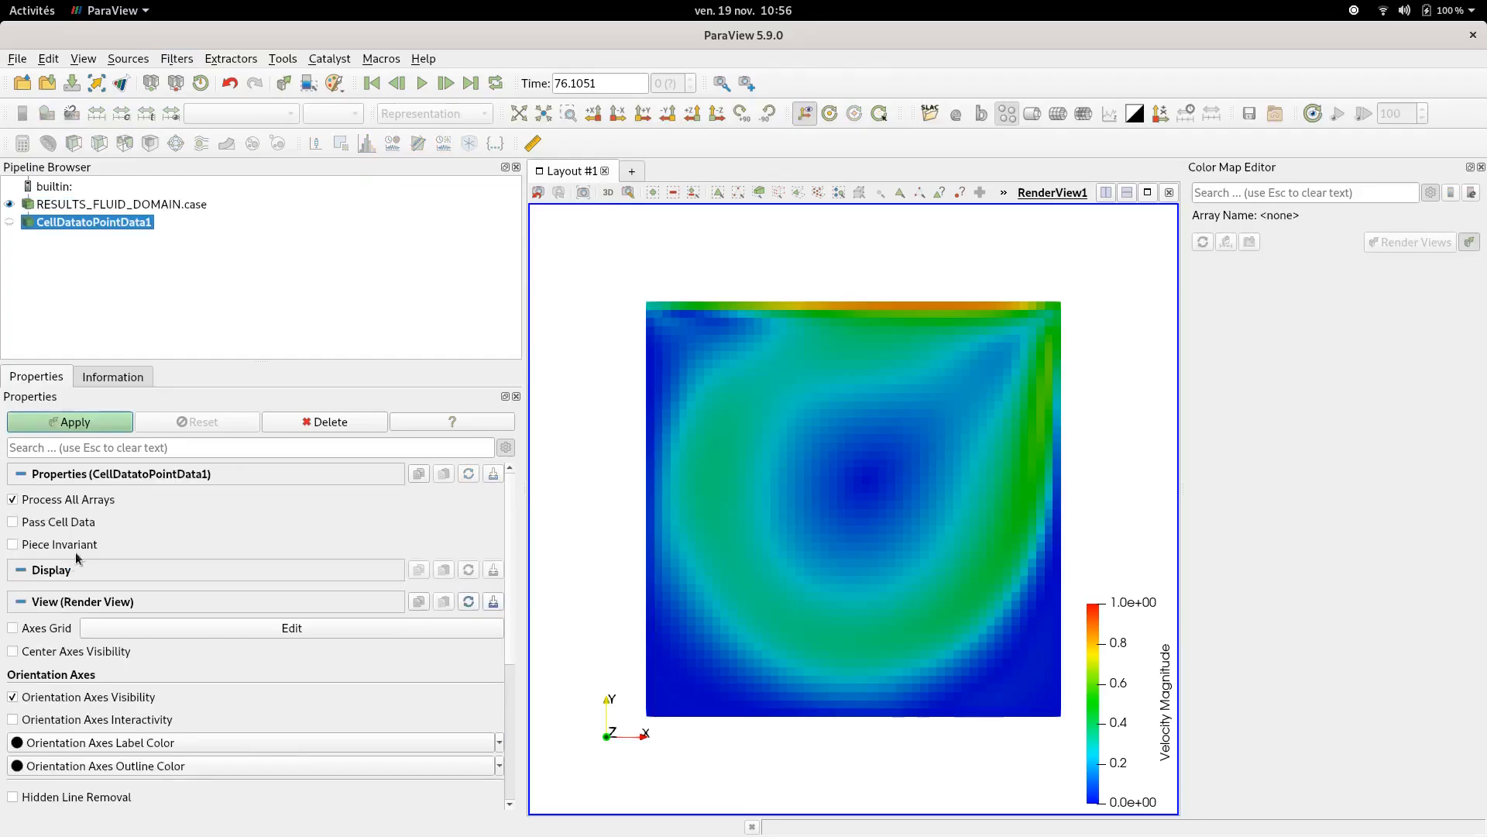
- Display only the point-data filter output, colored by Velocity and rescaled to its data range
left_click(10, 206)
left_click(10, 222)
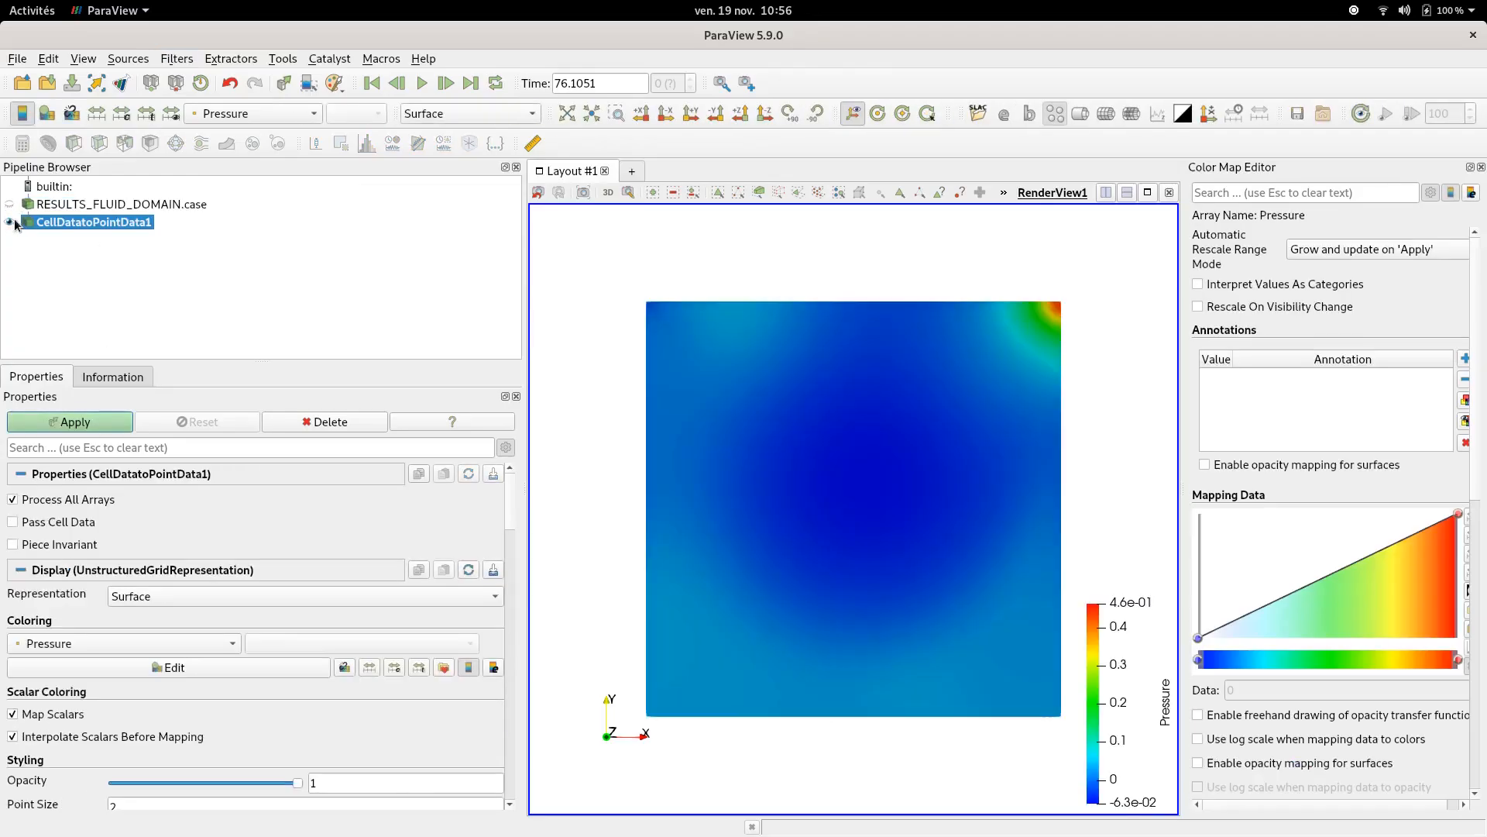
left_click(253, 108)
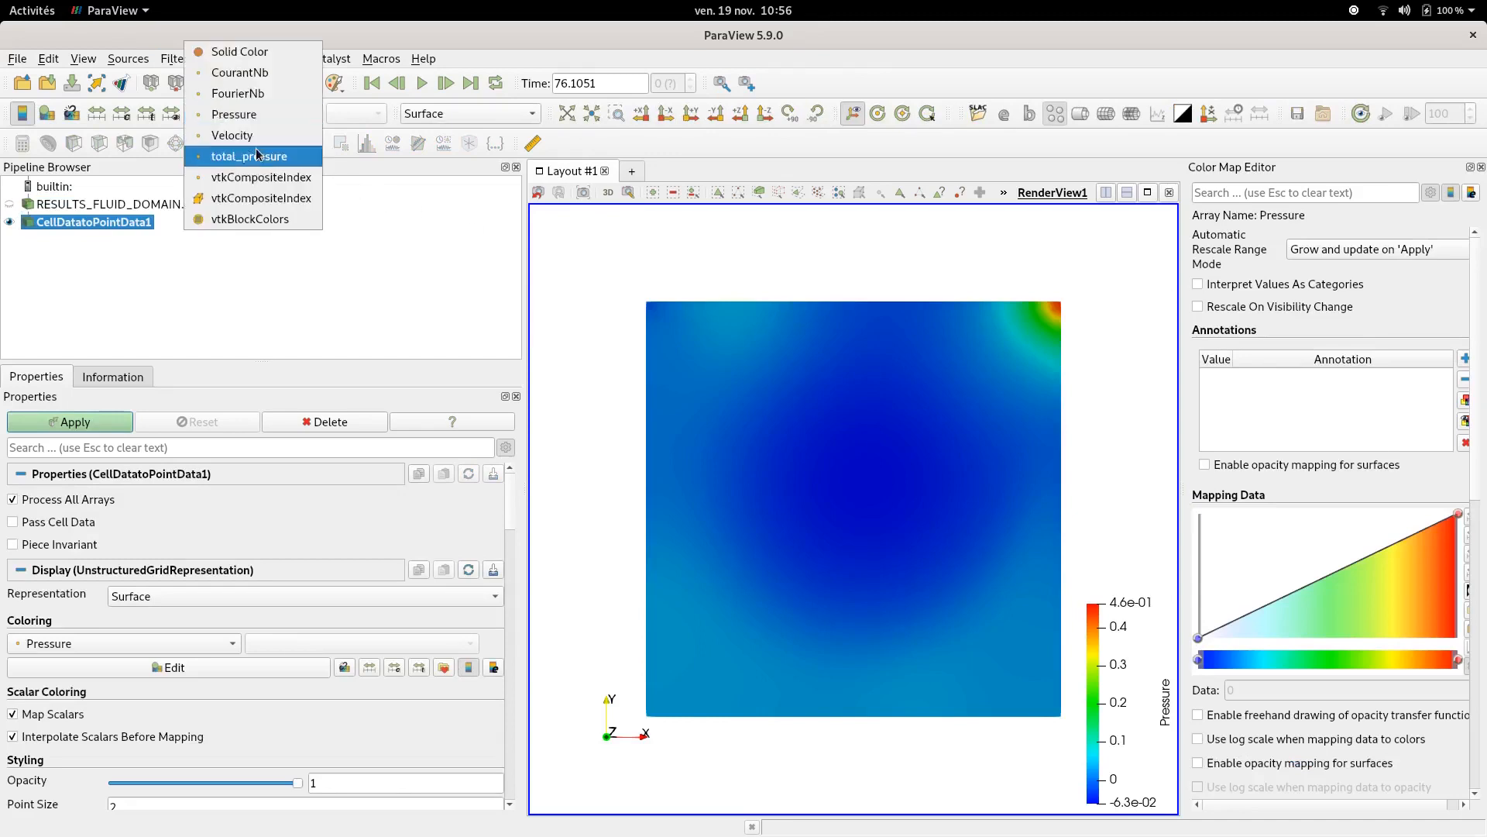
left_click(257, 138)
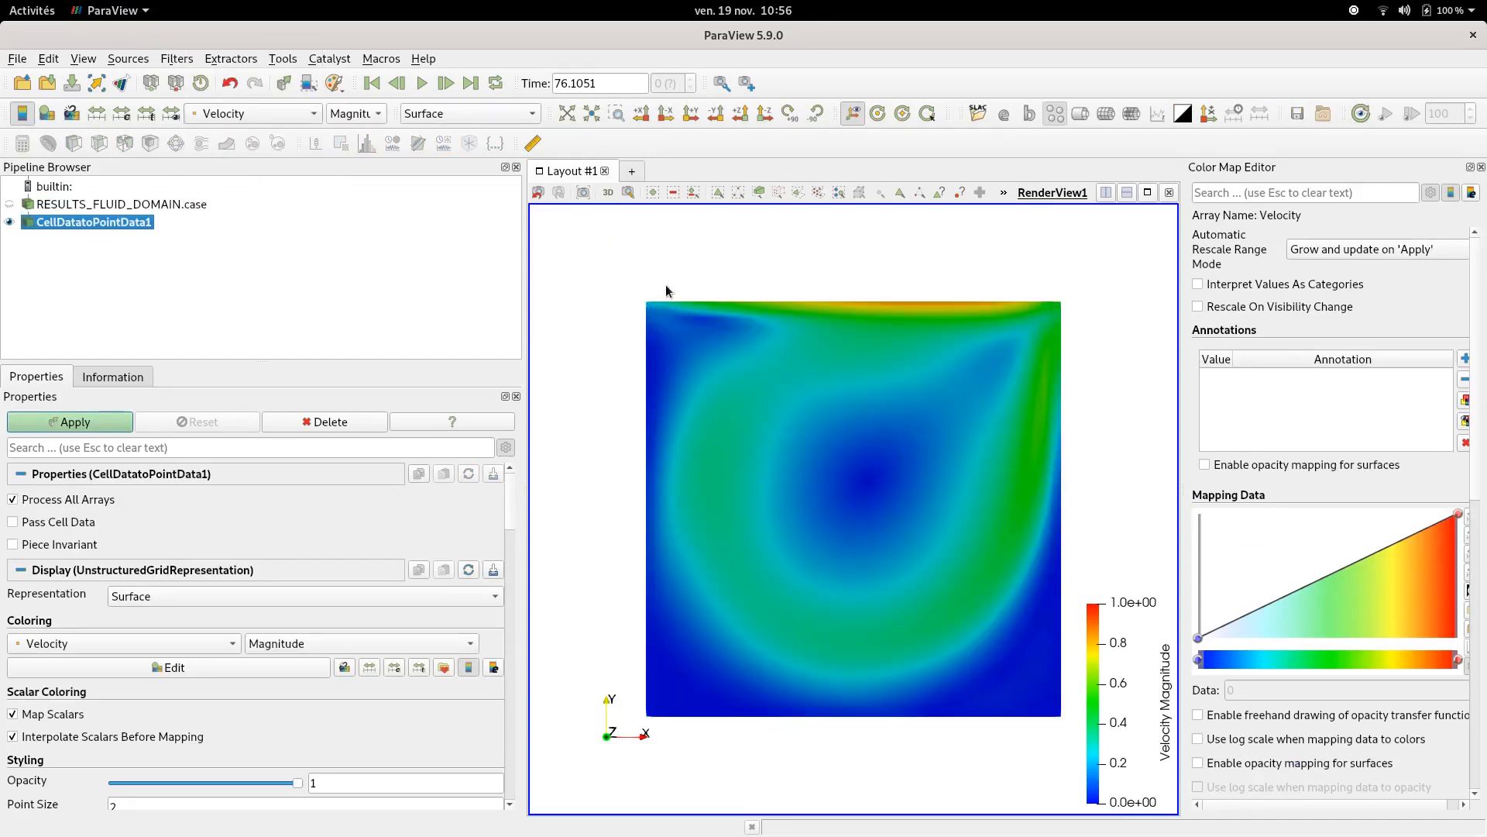
left_click(170, 114)
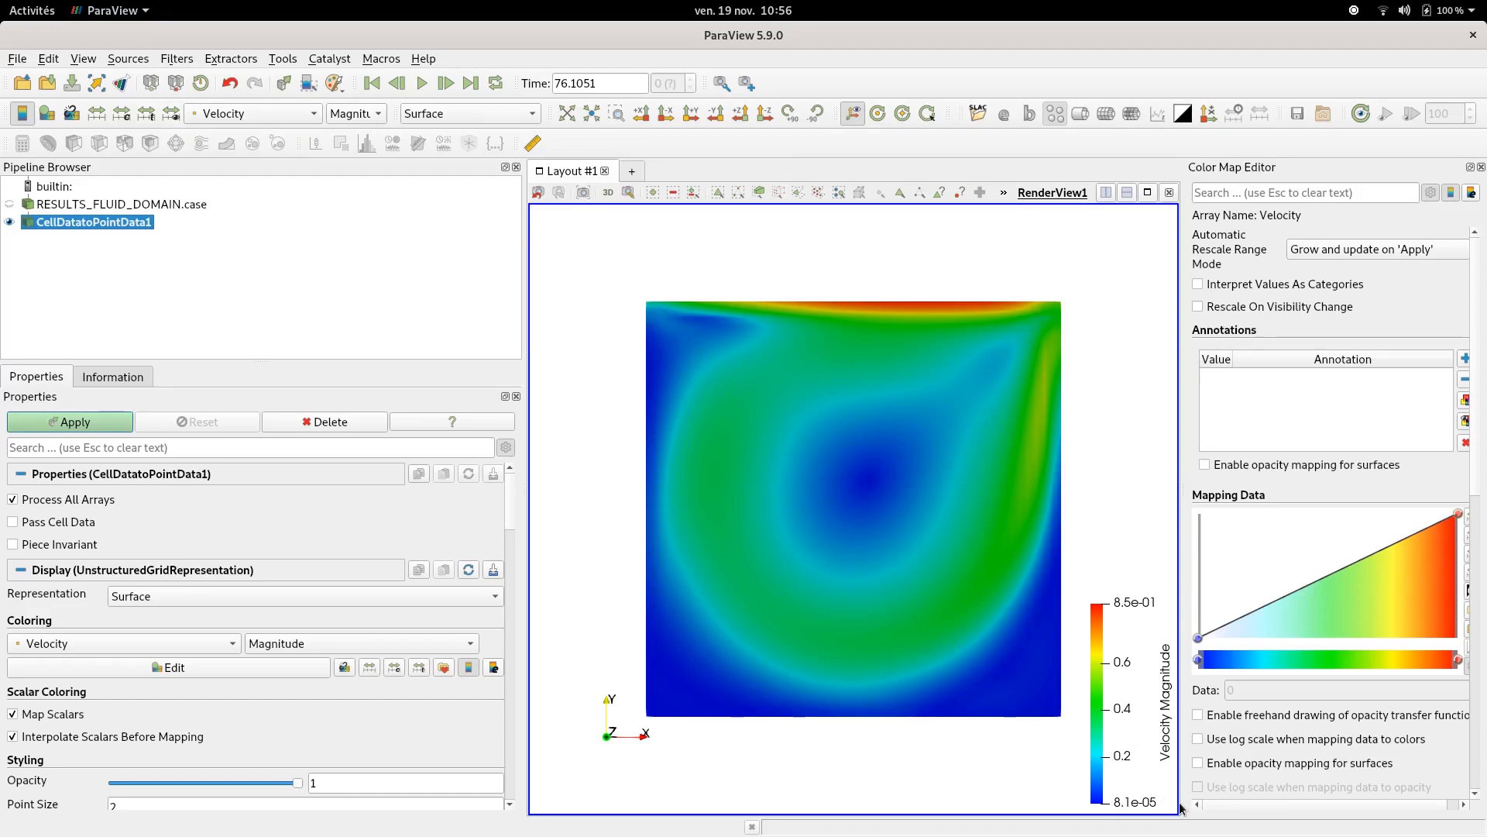
- Compare the filter output colored by Pressure and by Velocity
left_click(254, 116)
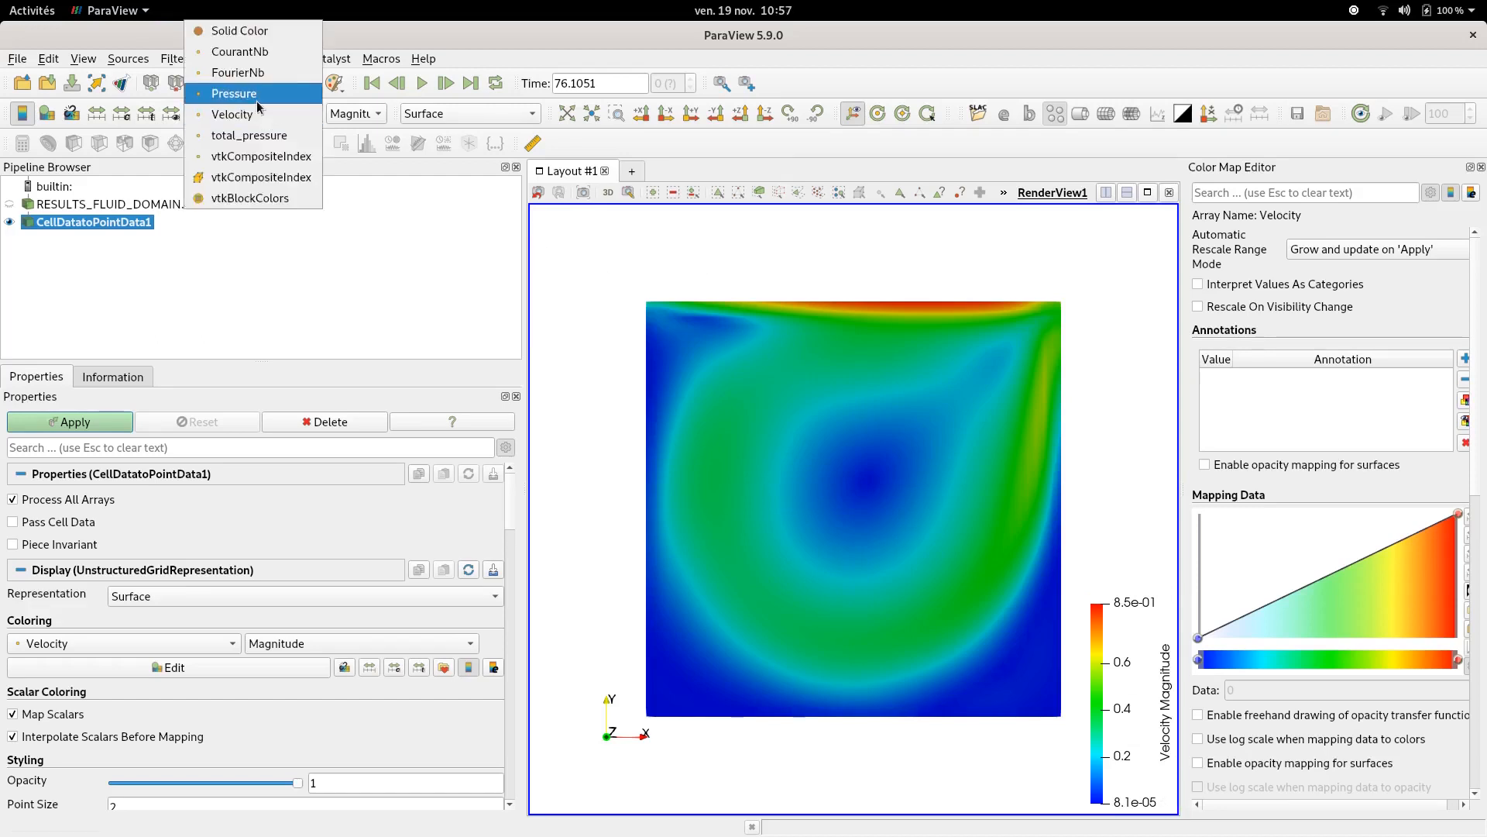
left_click(258, 101)
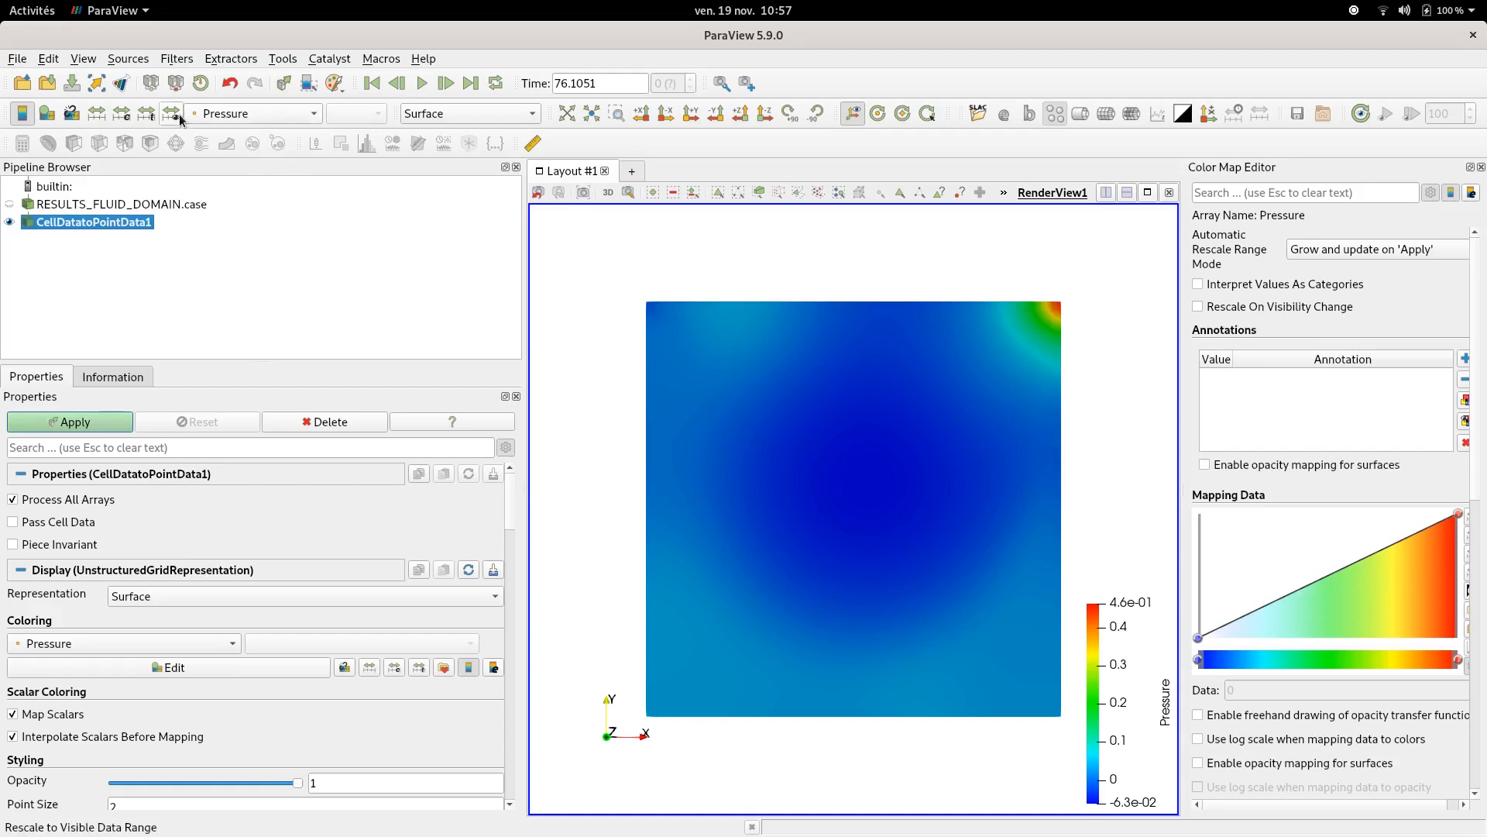
left_click(211, 118)
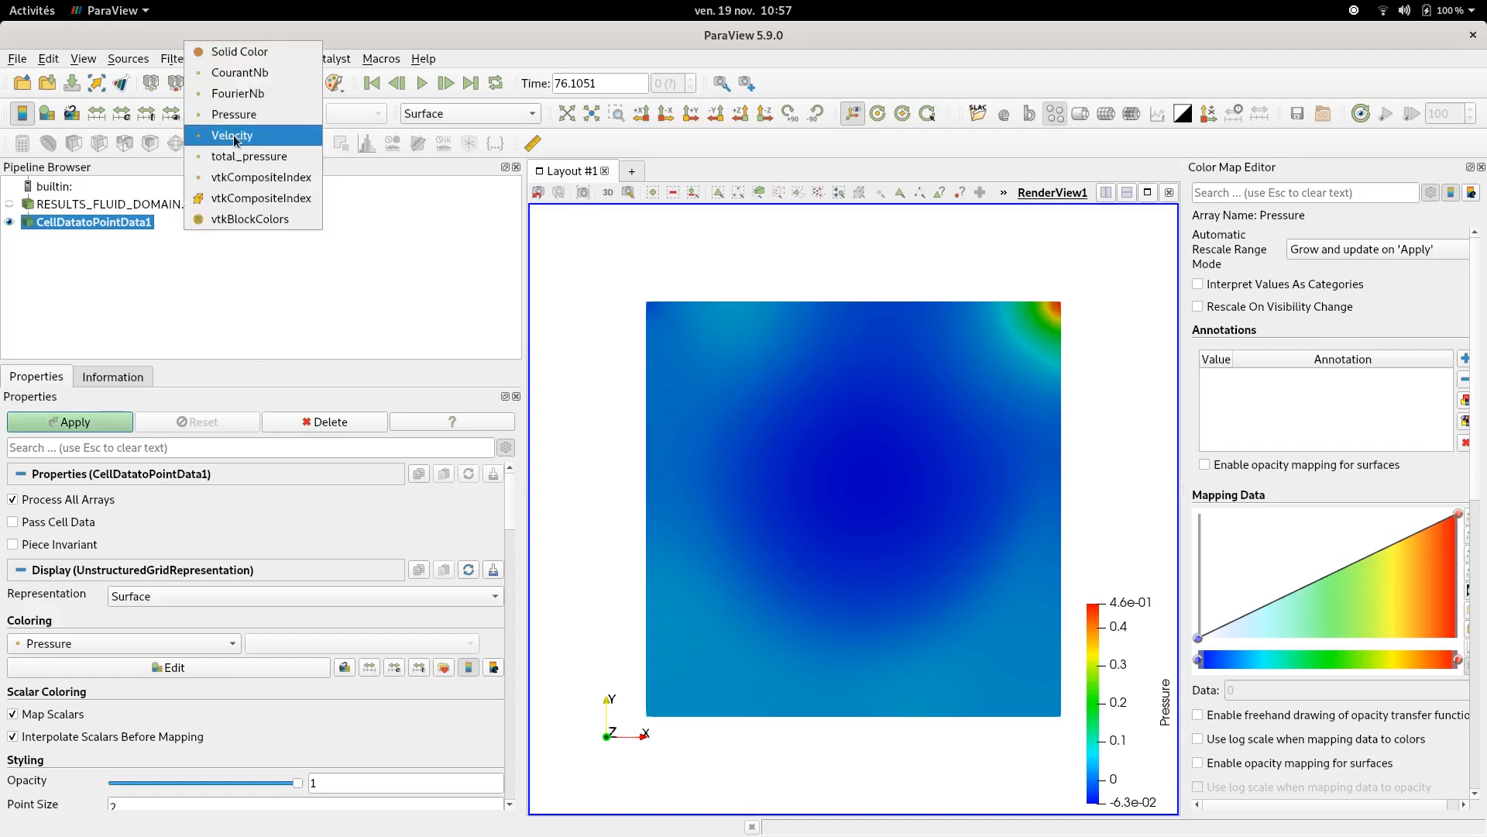
left_click(216, 131)
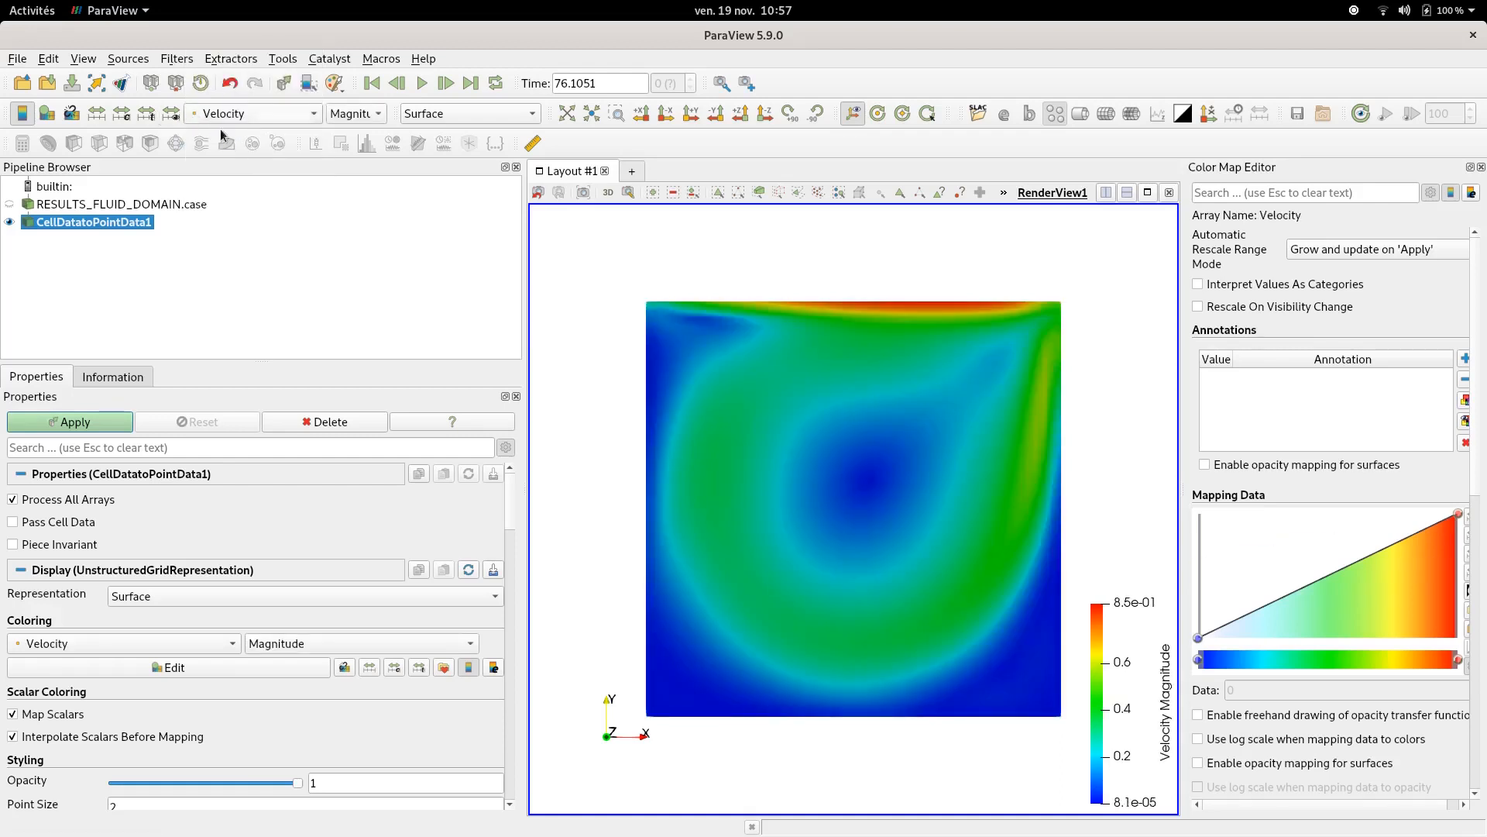
- Open a second layout containing a Line Chart View
left_click(633, 175)
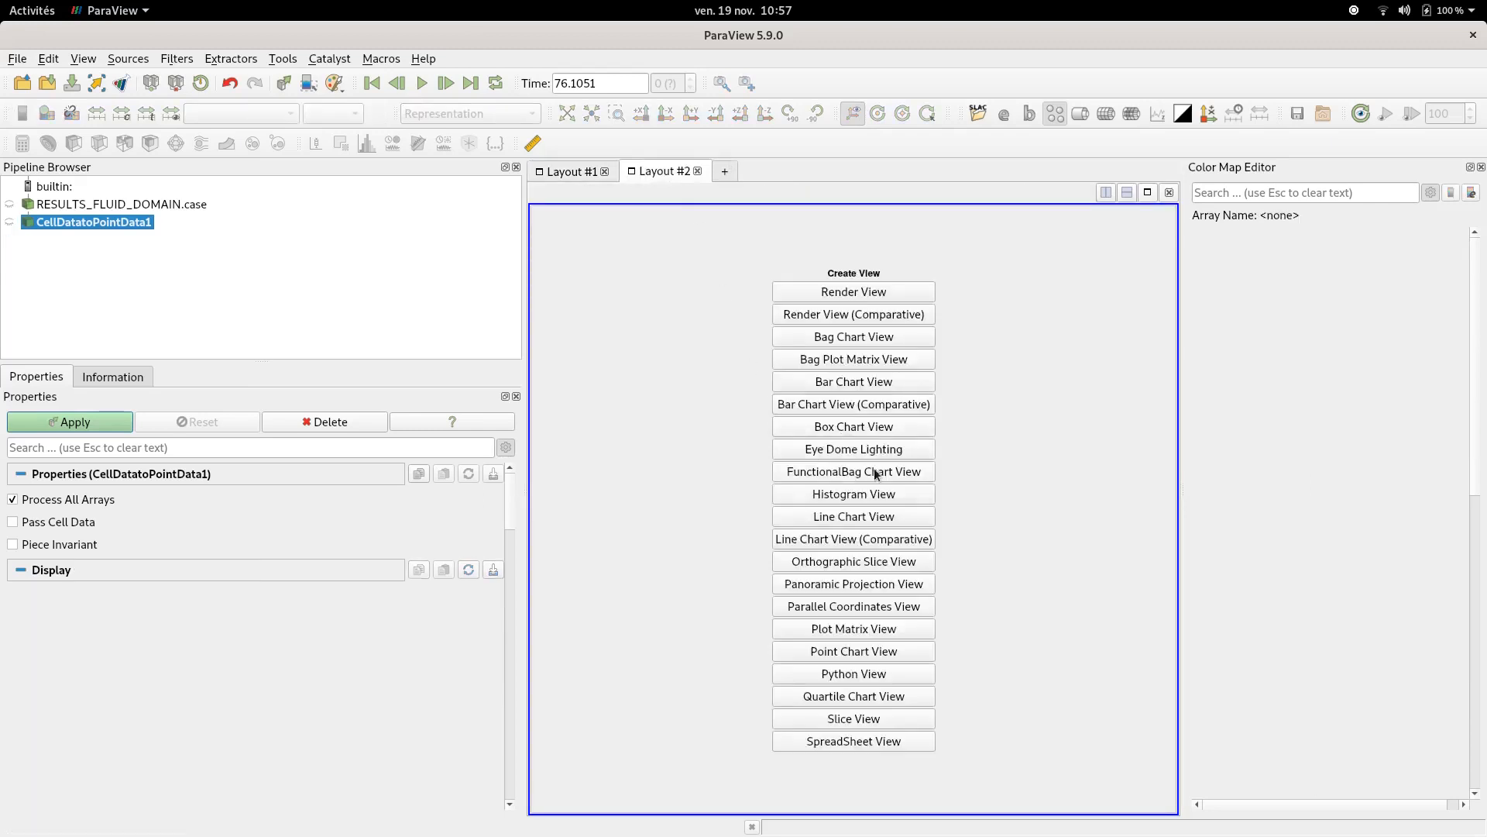
left_click(848, 515)
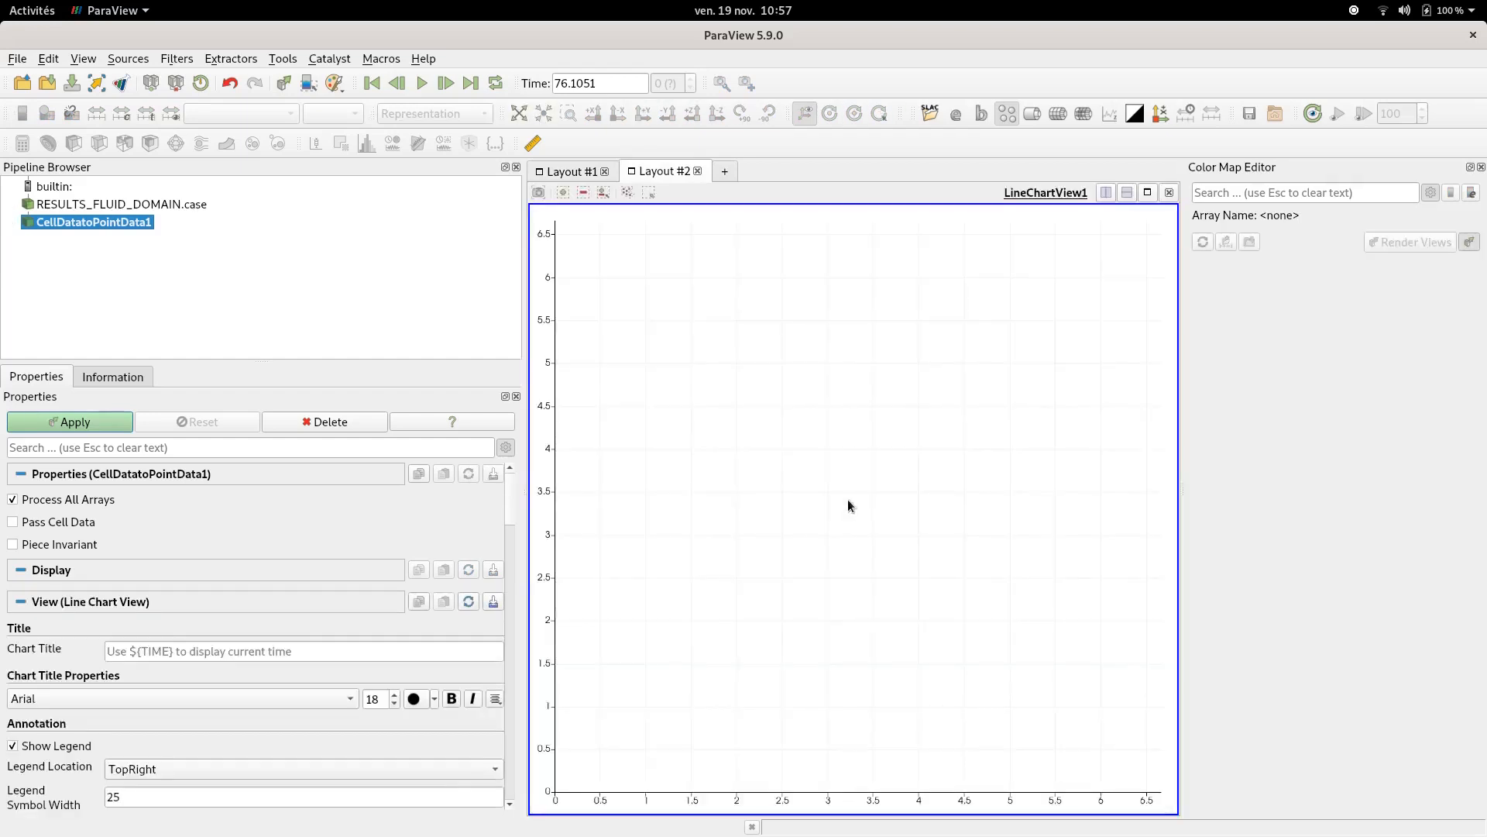
- Open probes_Pressure.csv from the run's monitoring folder
left_click(17, 59)
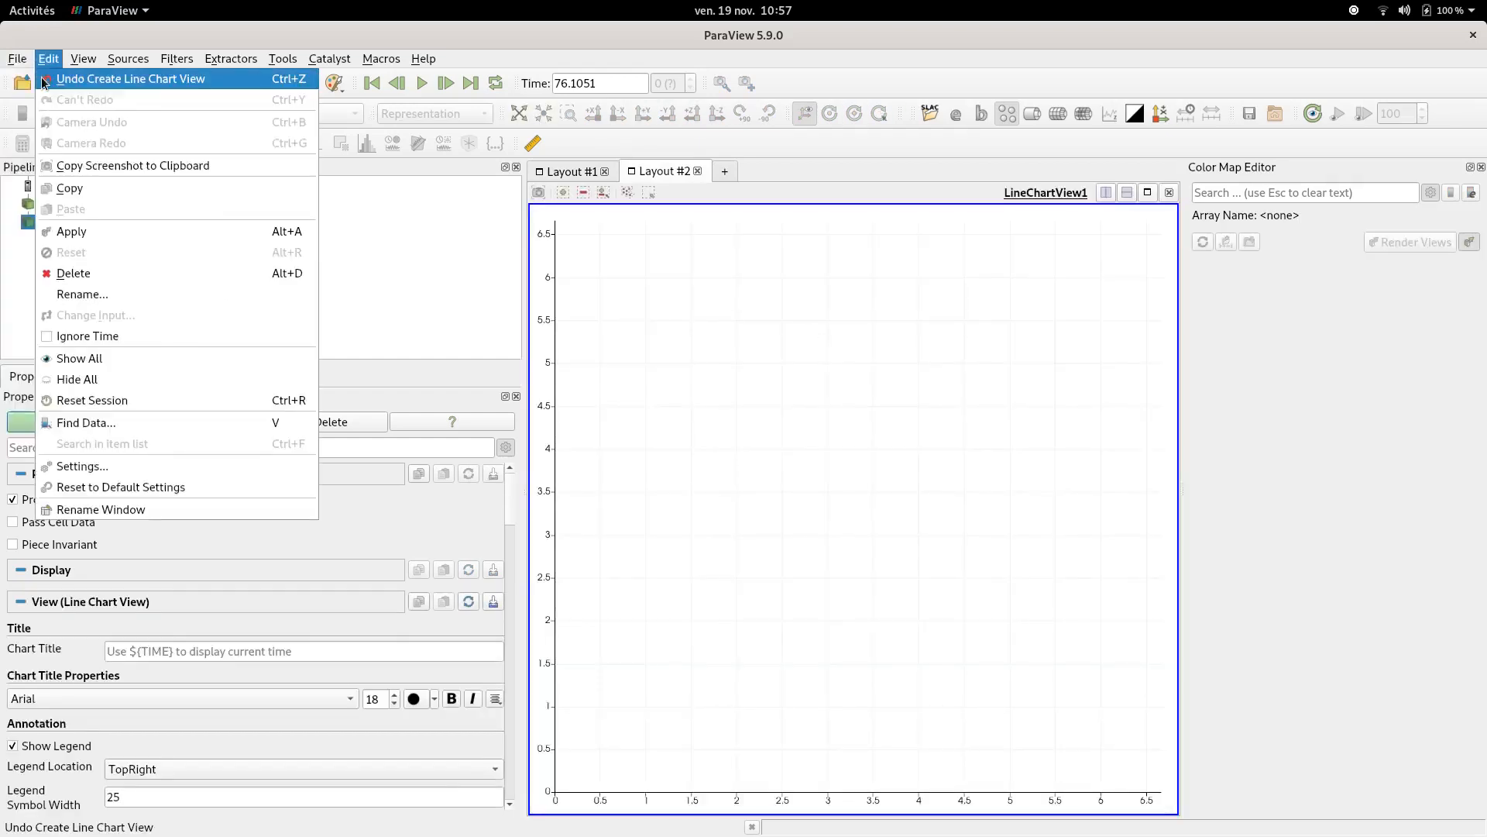
left_click(14, 78)
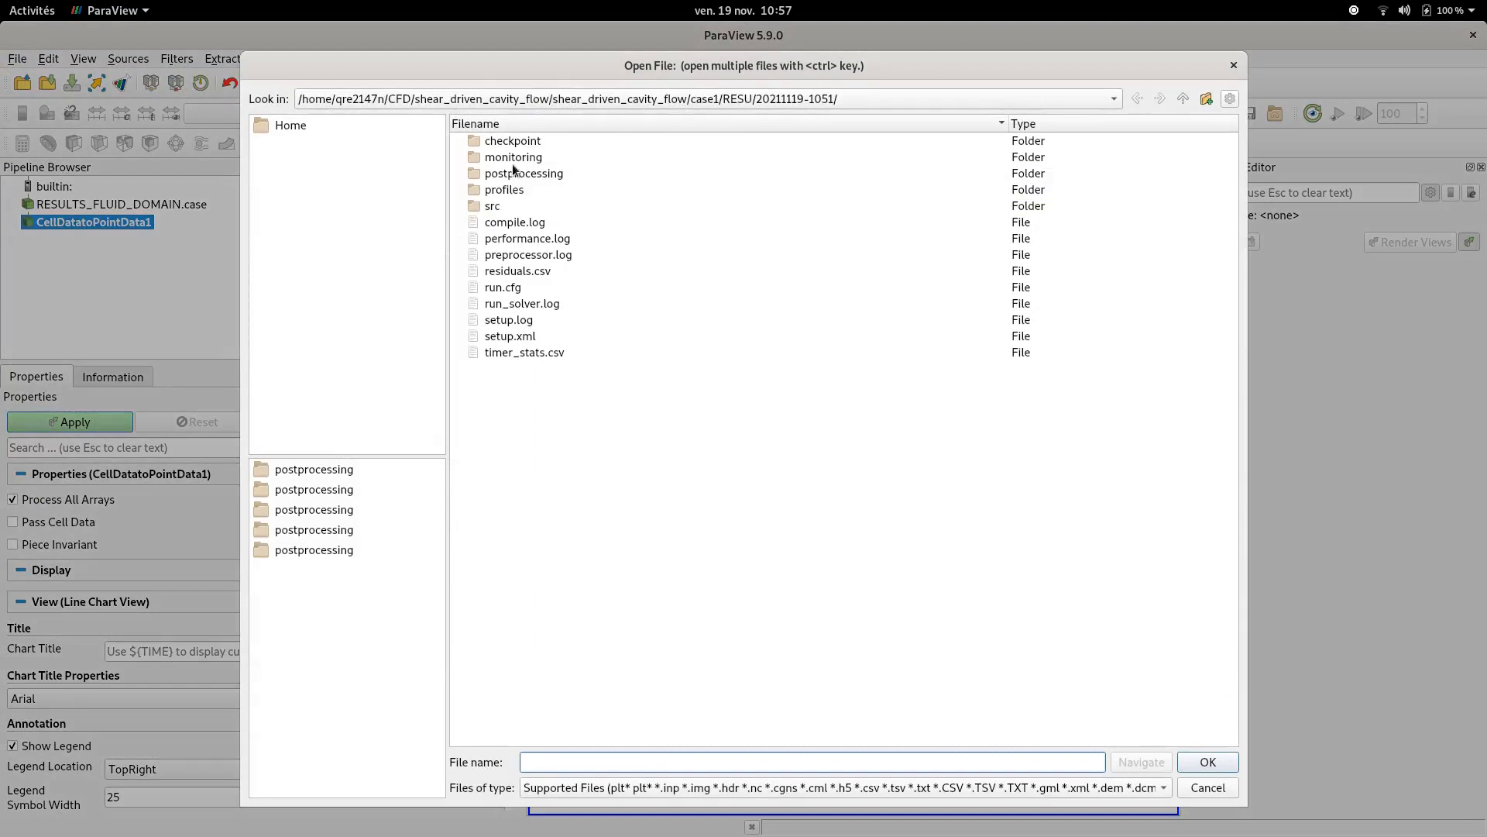
double_click(518, 160)
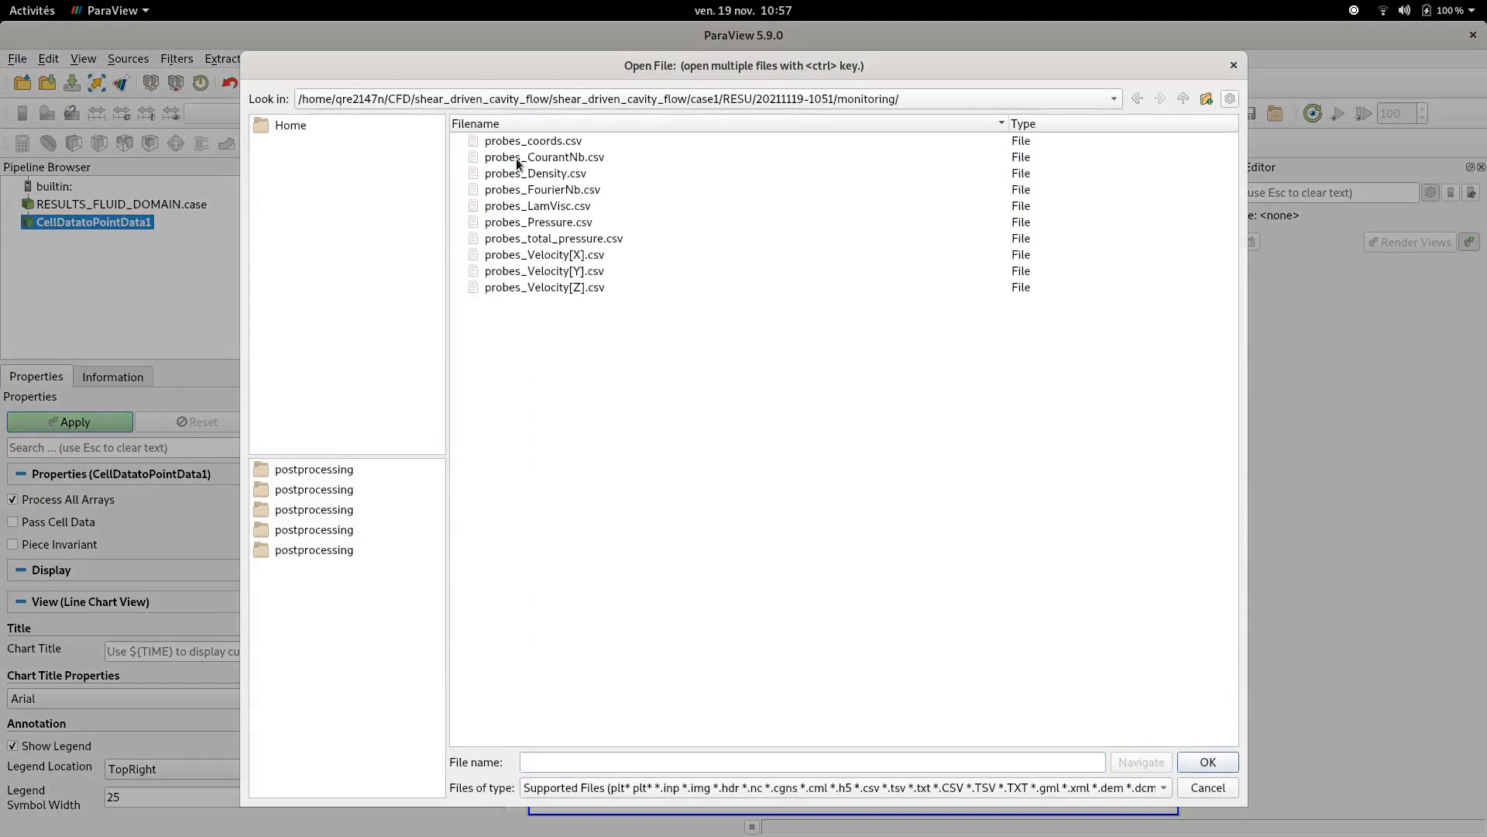
left_click(500, 223)
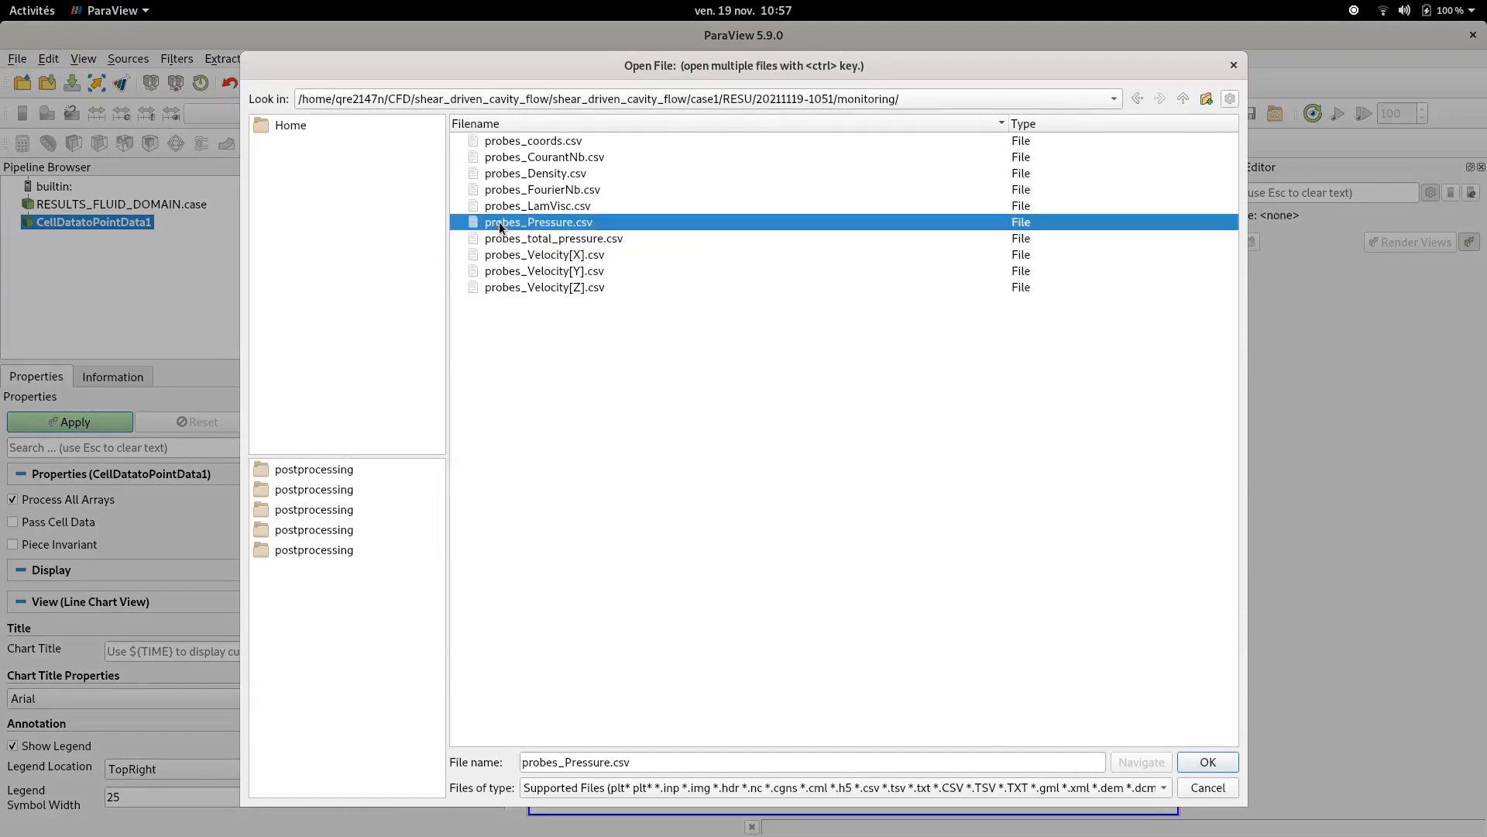
double_click(535, 225)
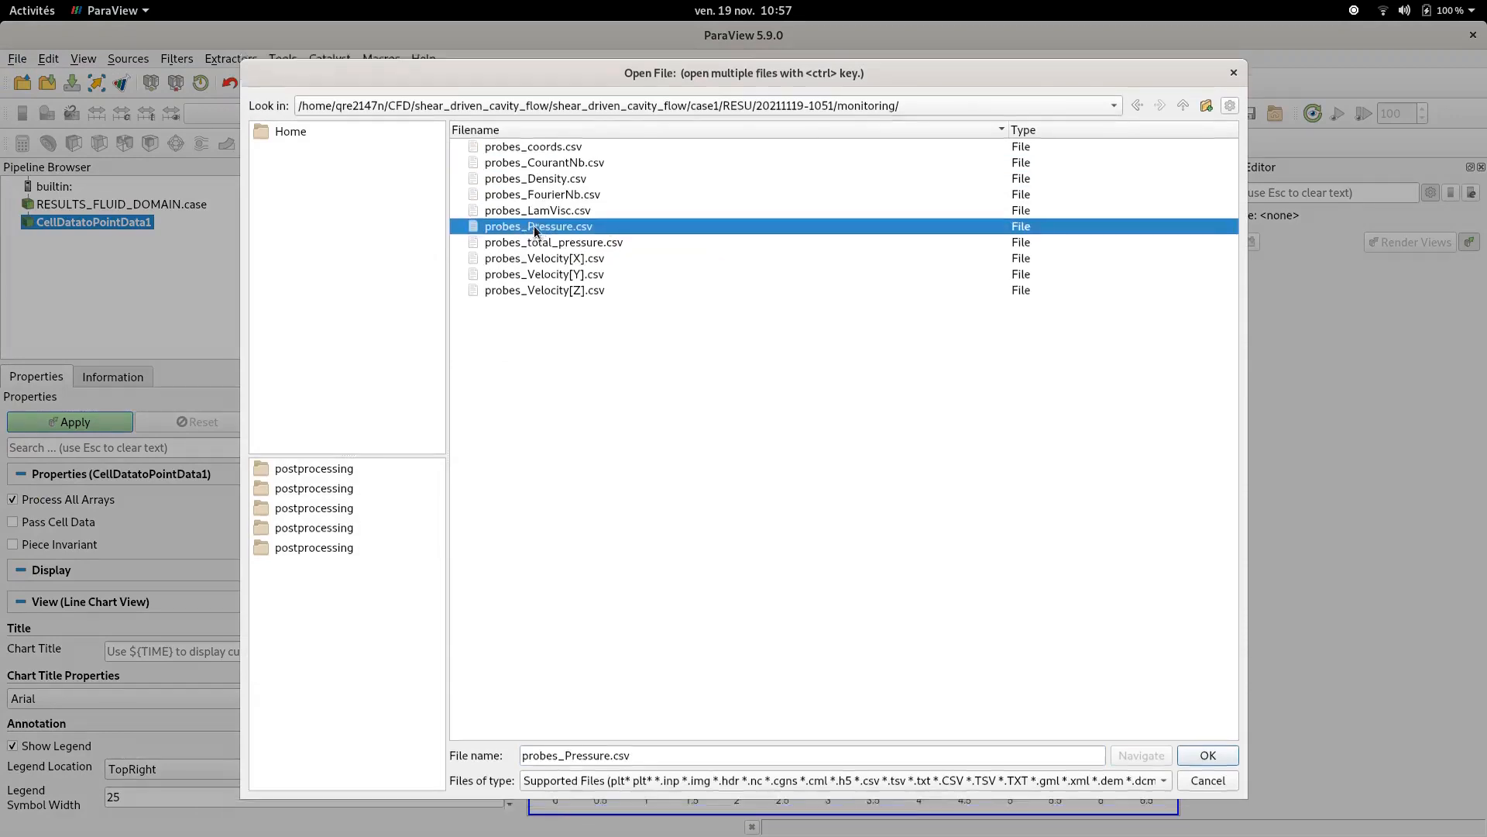
left_click(793, 600)
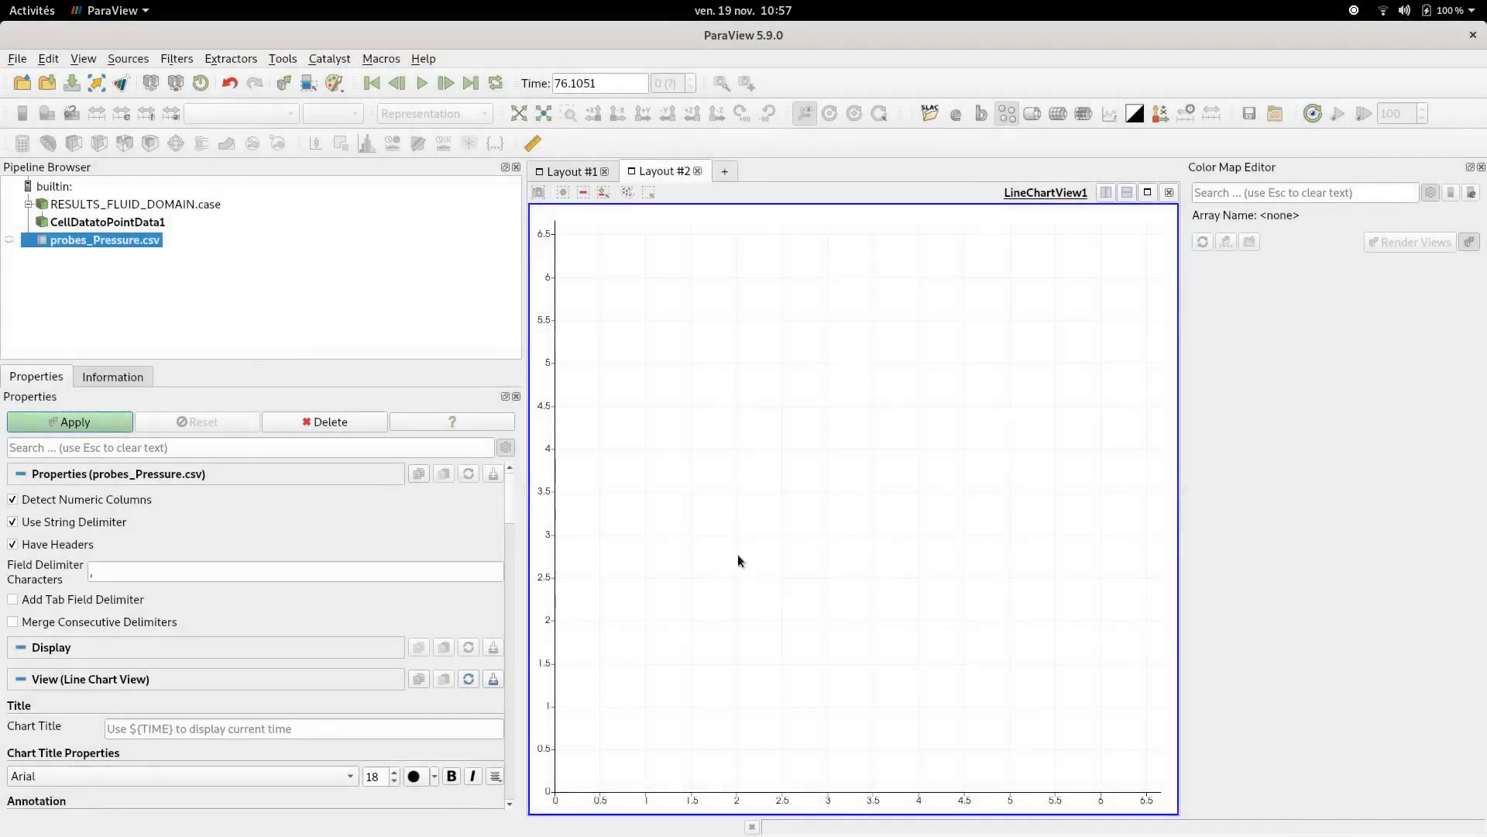
- Apply the probes_Pressure.csv reader, show it in the line chart and close the extra spreadsheet view
left_click(10, 241)
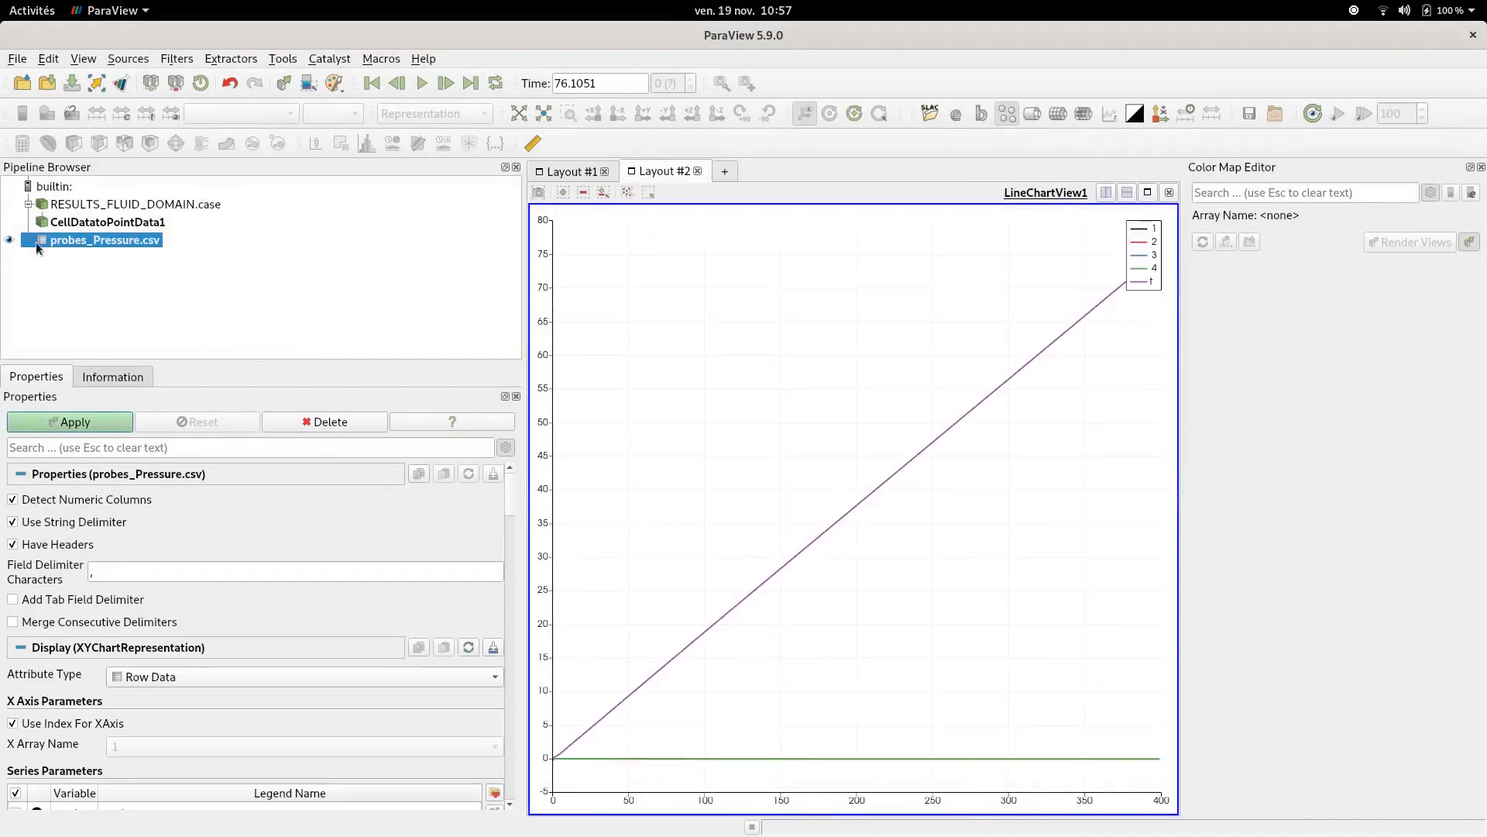
left_click(116, 428)
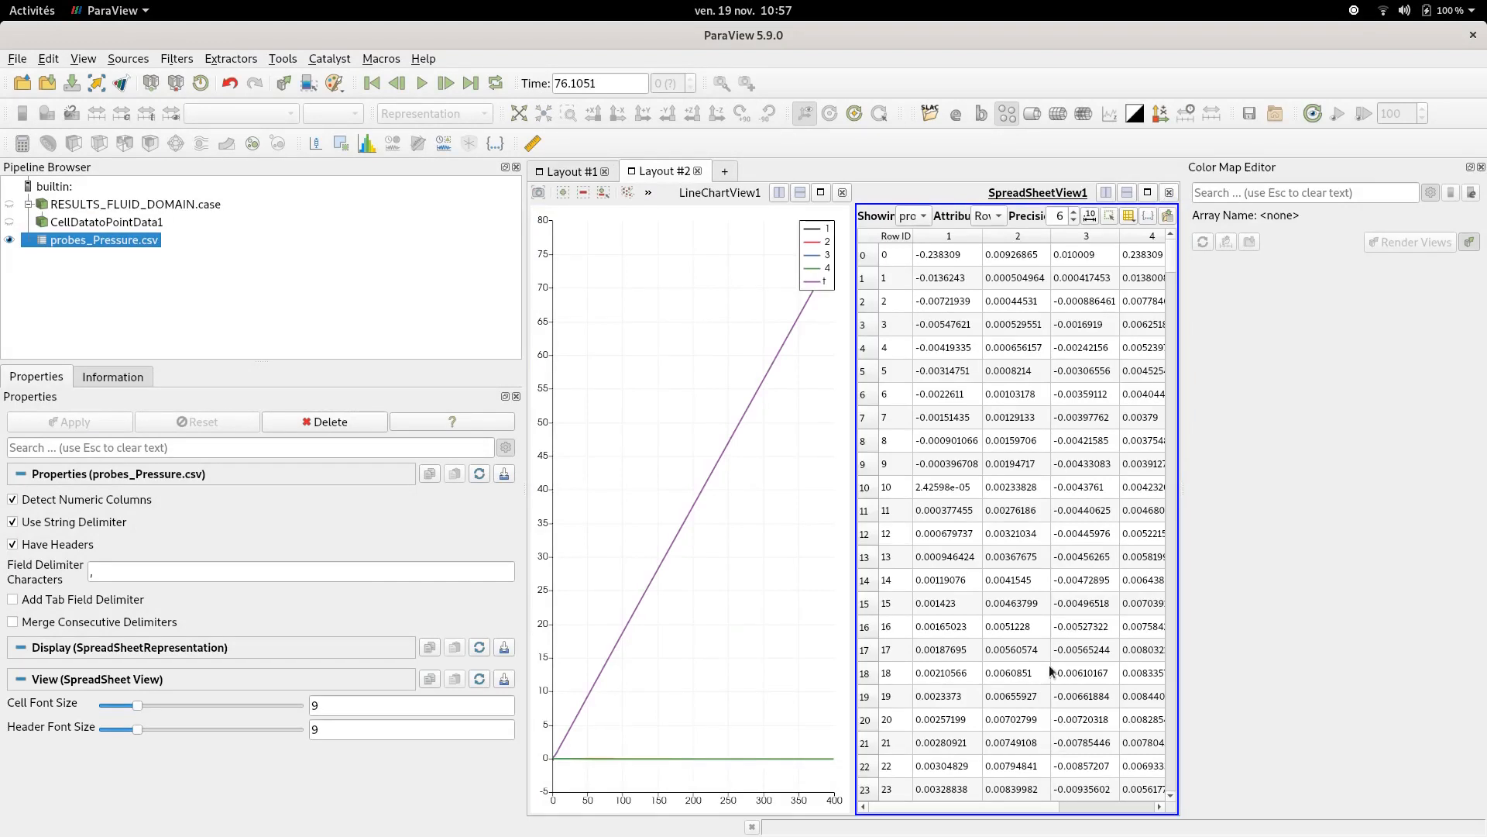
left_click(1169, 192)
- Hide the t series so only probe series 1 to 4 are plotted
scroll(263, 543, "down", 4)
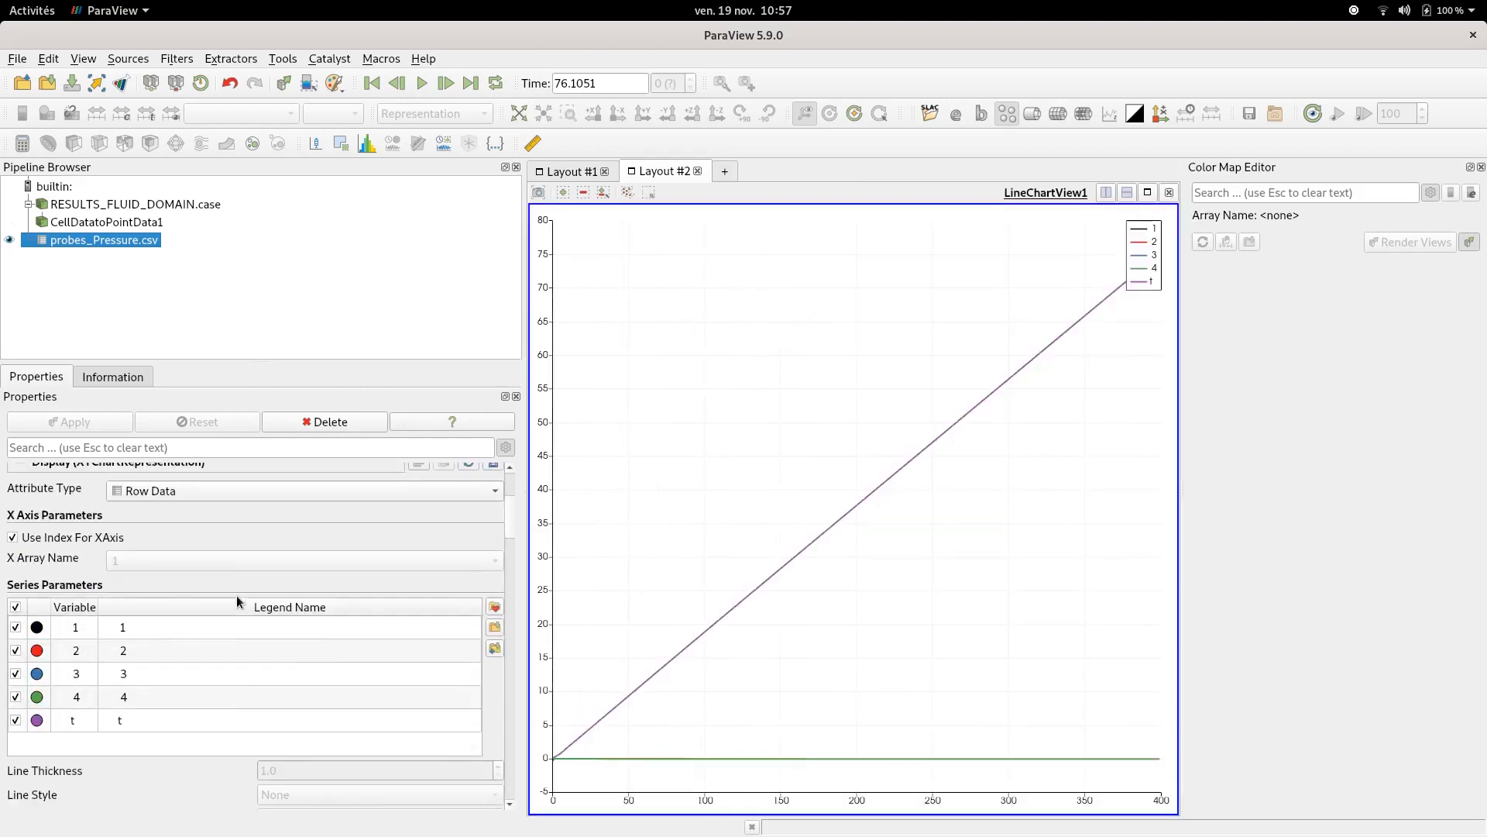
left_click(15, 719)
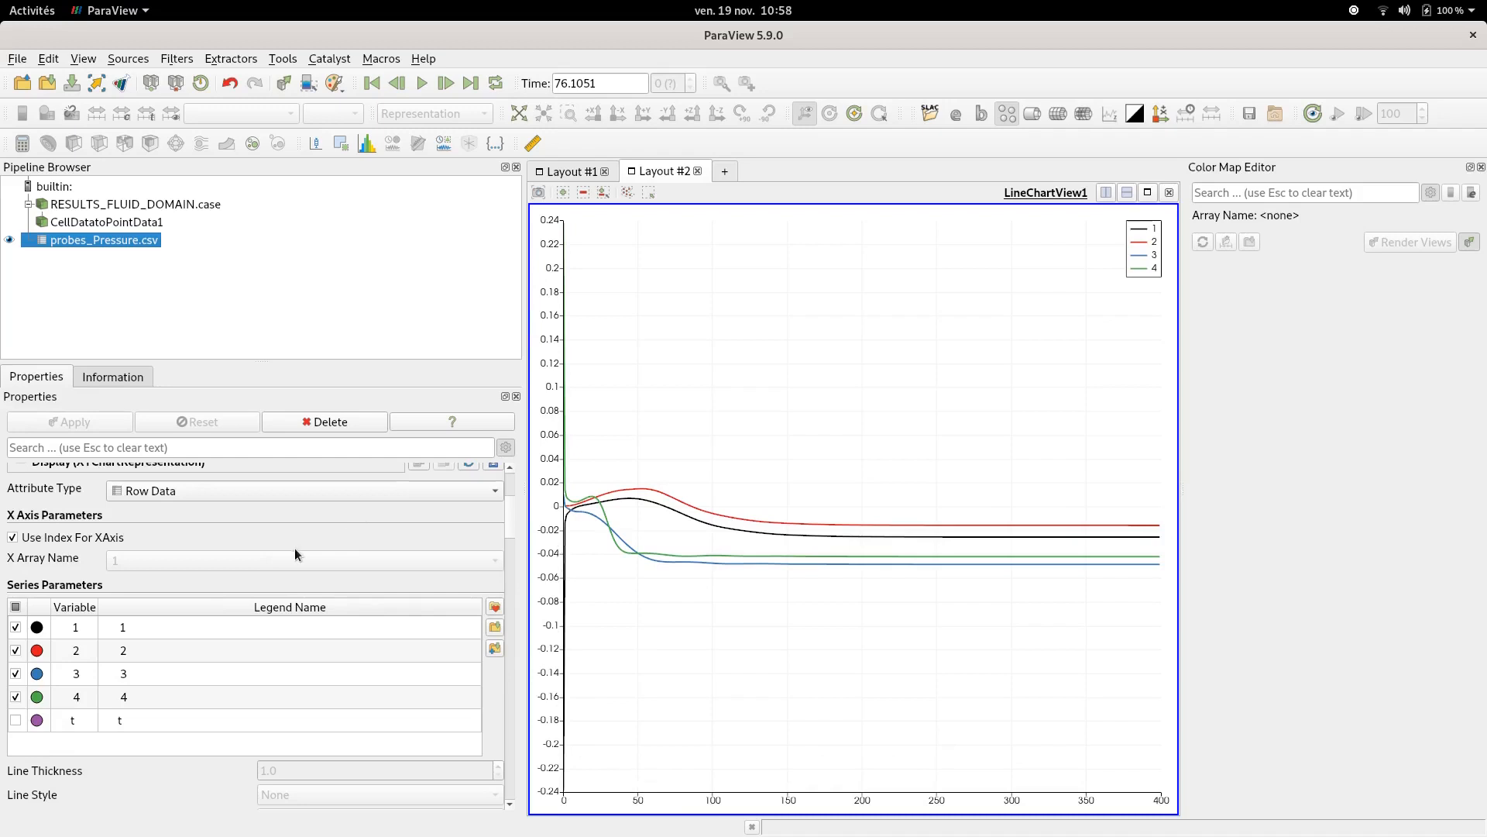
scroll(230, 545, "up", 4)
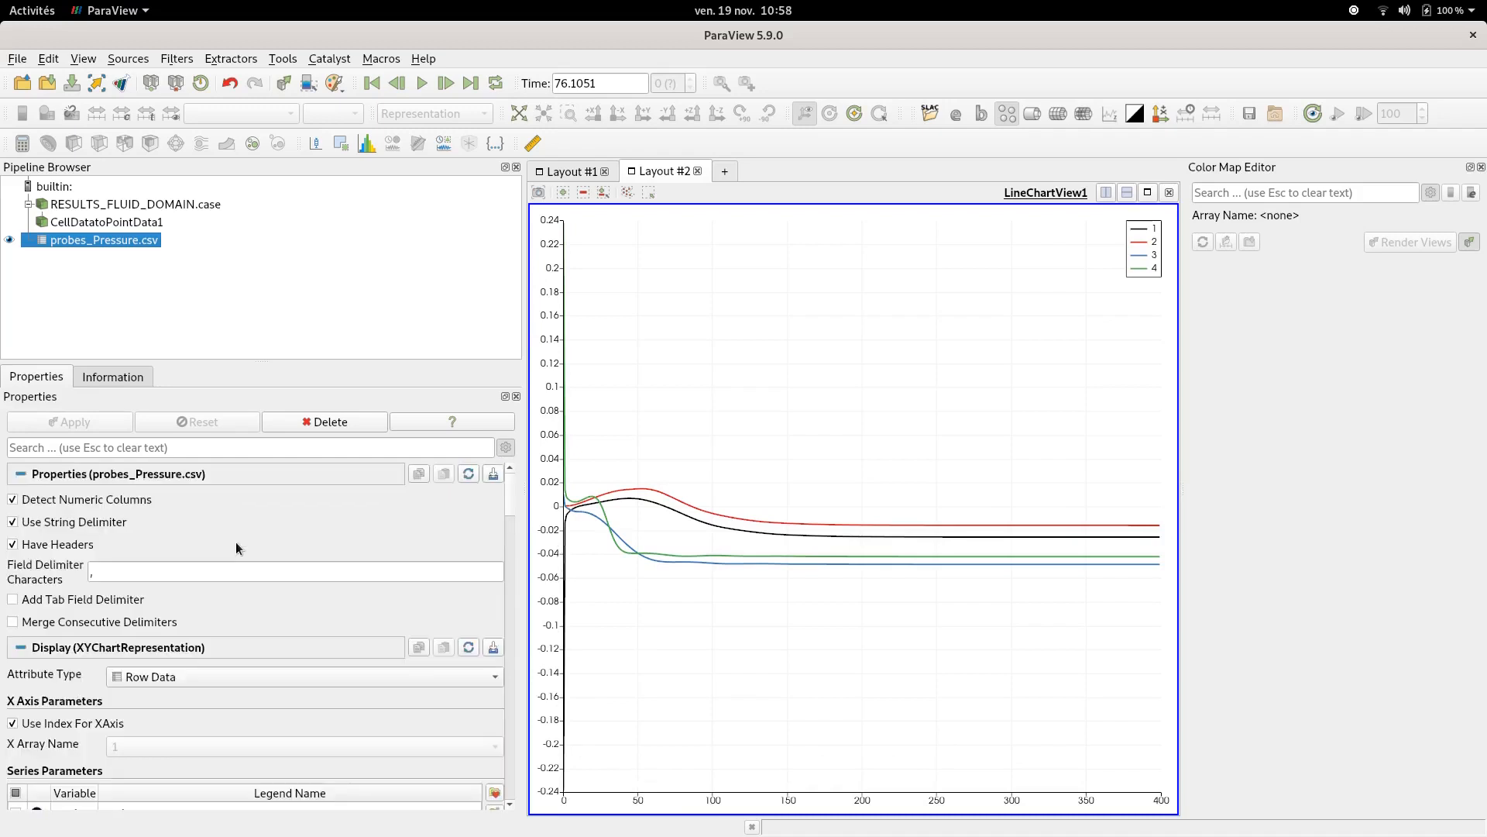
scroll(236, 541, "down", 5)
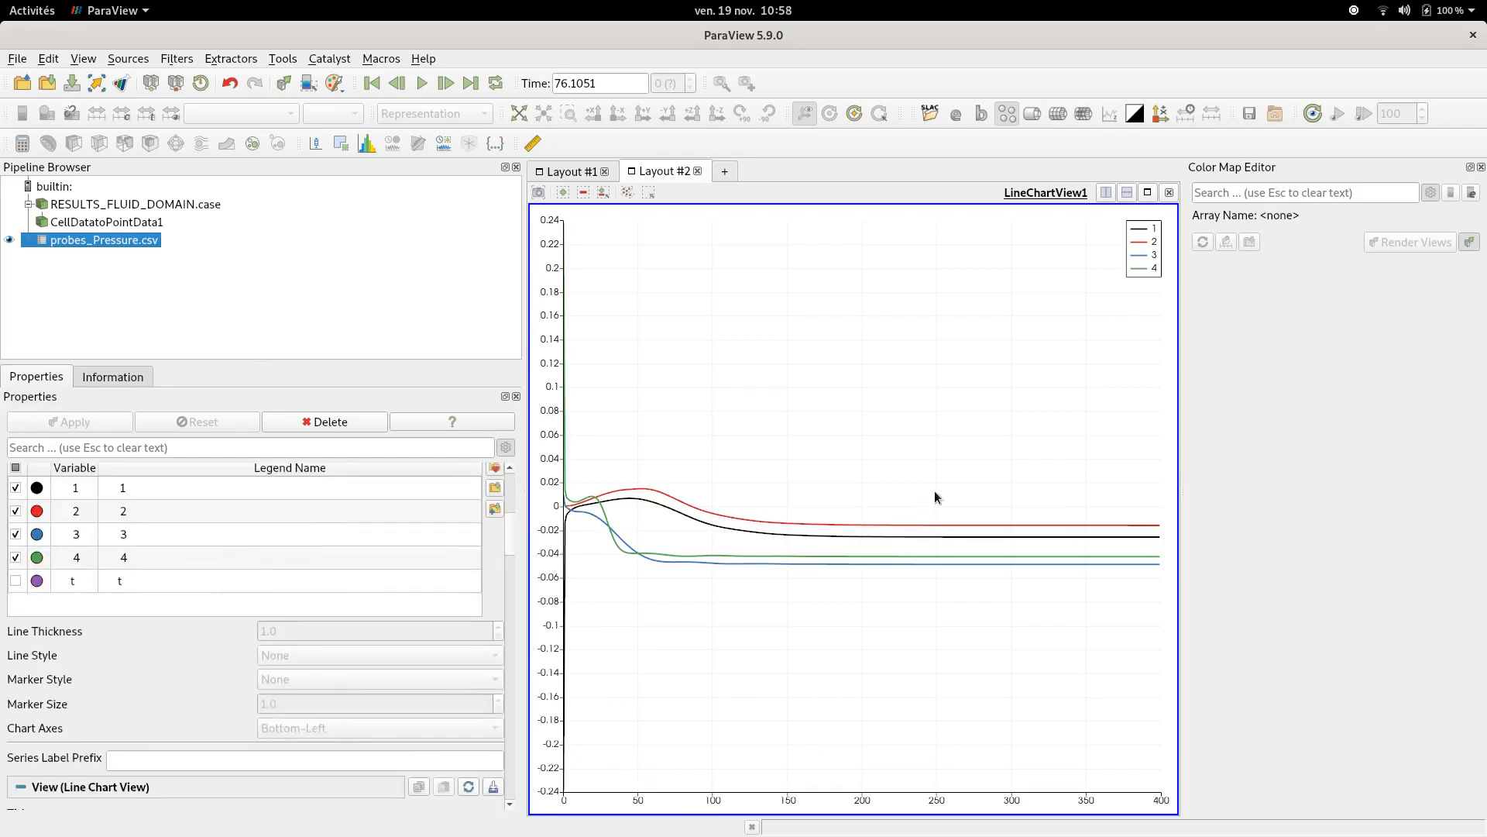
mouse_move(880, 521)
- Add a third layout containing a Line Chart View
left_click(727, 172)
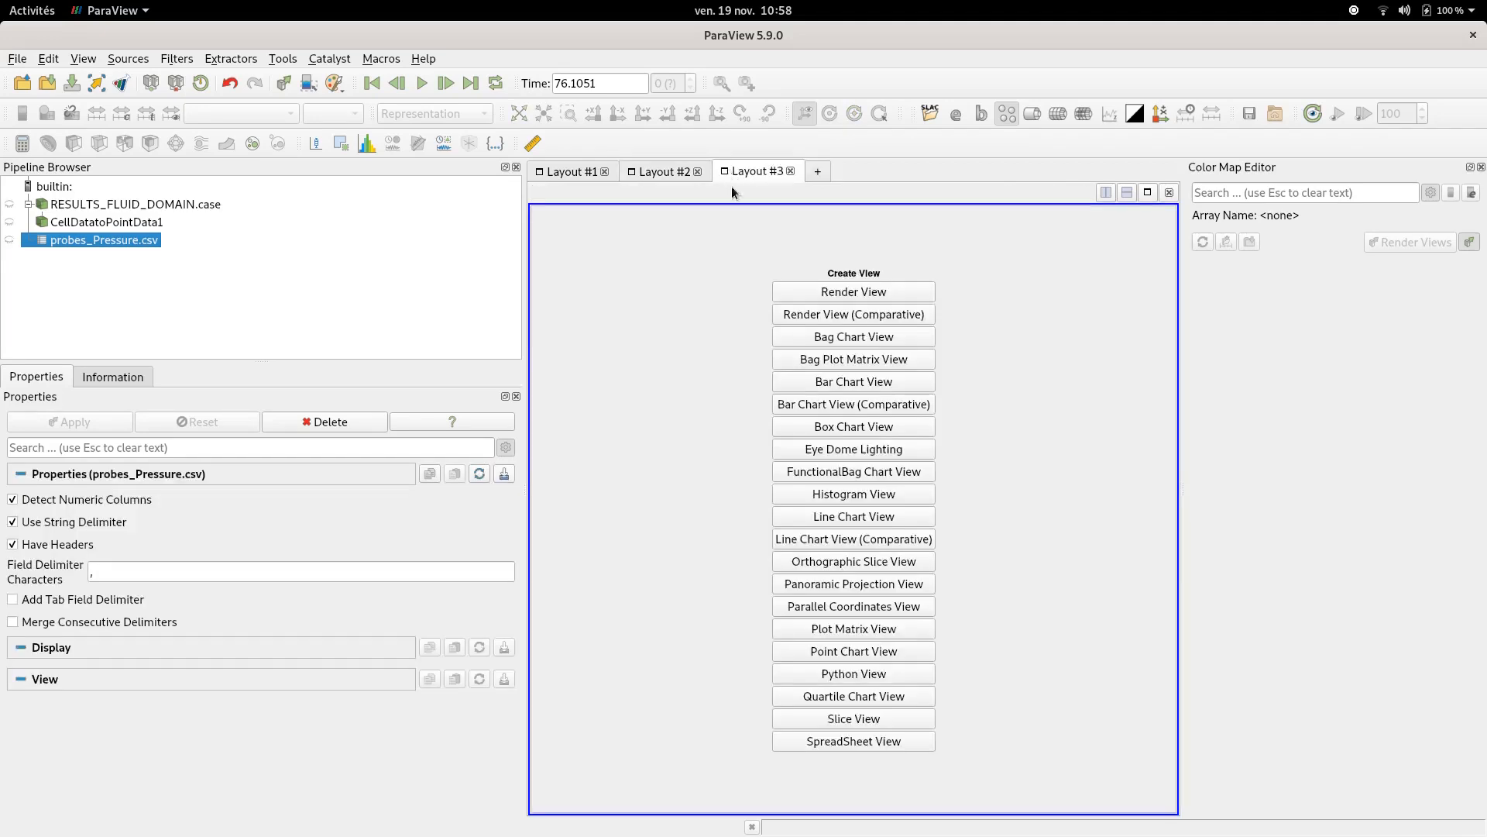
left_click(850, 517)
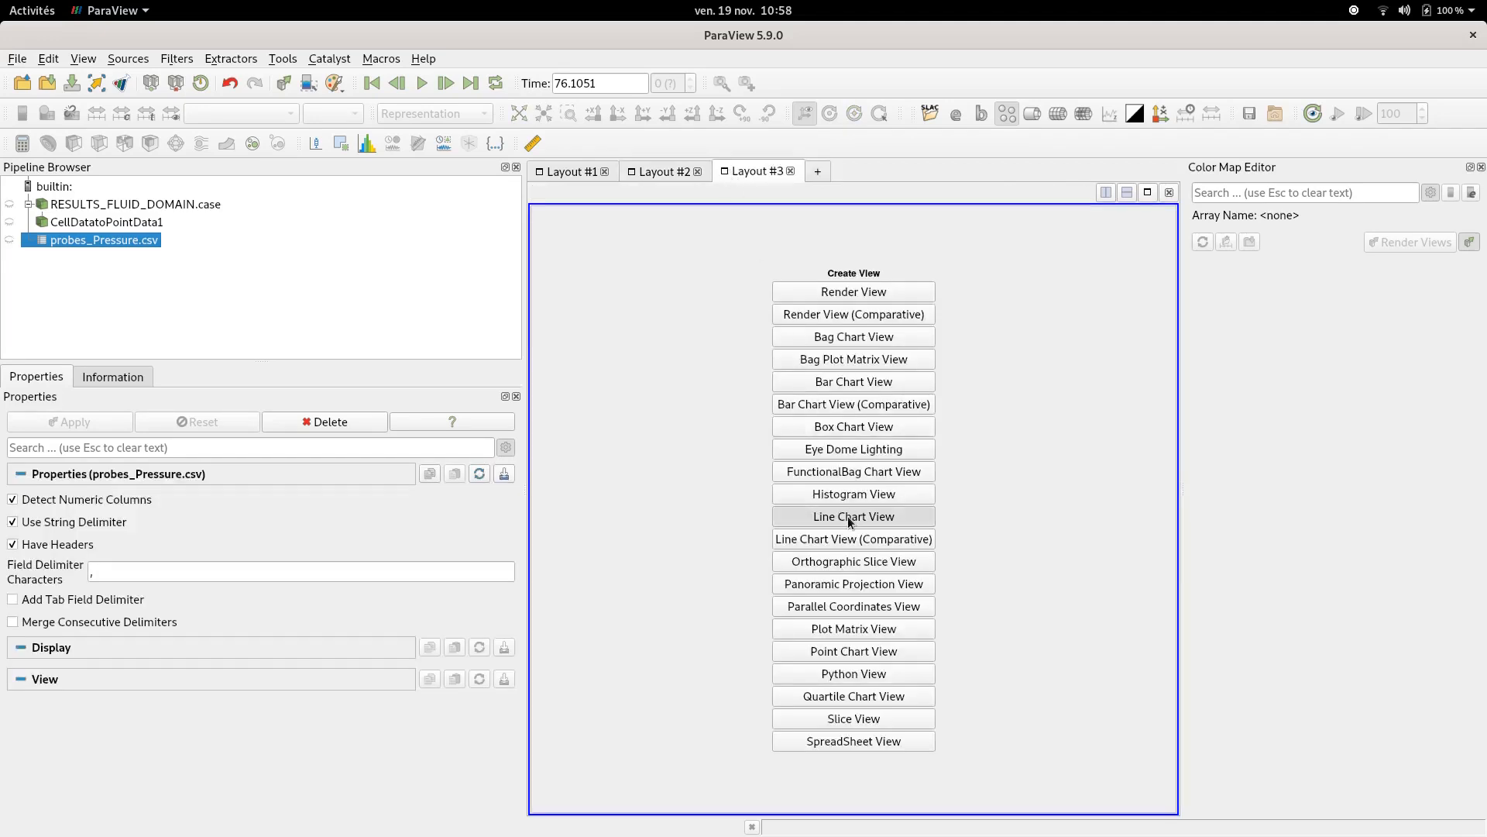
- Open the XVel_YaxisCenterLine CSV series from the run's profiles folder using the CSV Reader
left_click(16, 59)
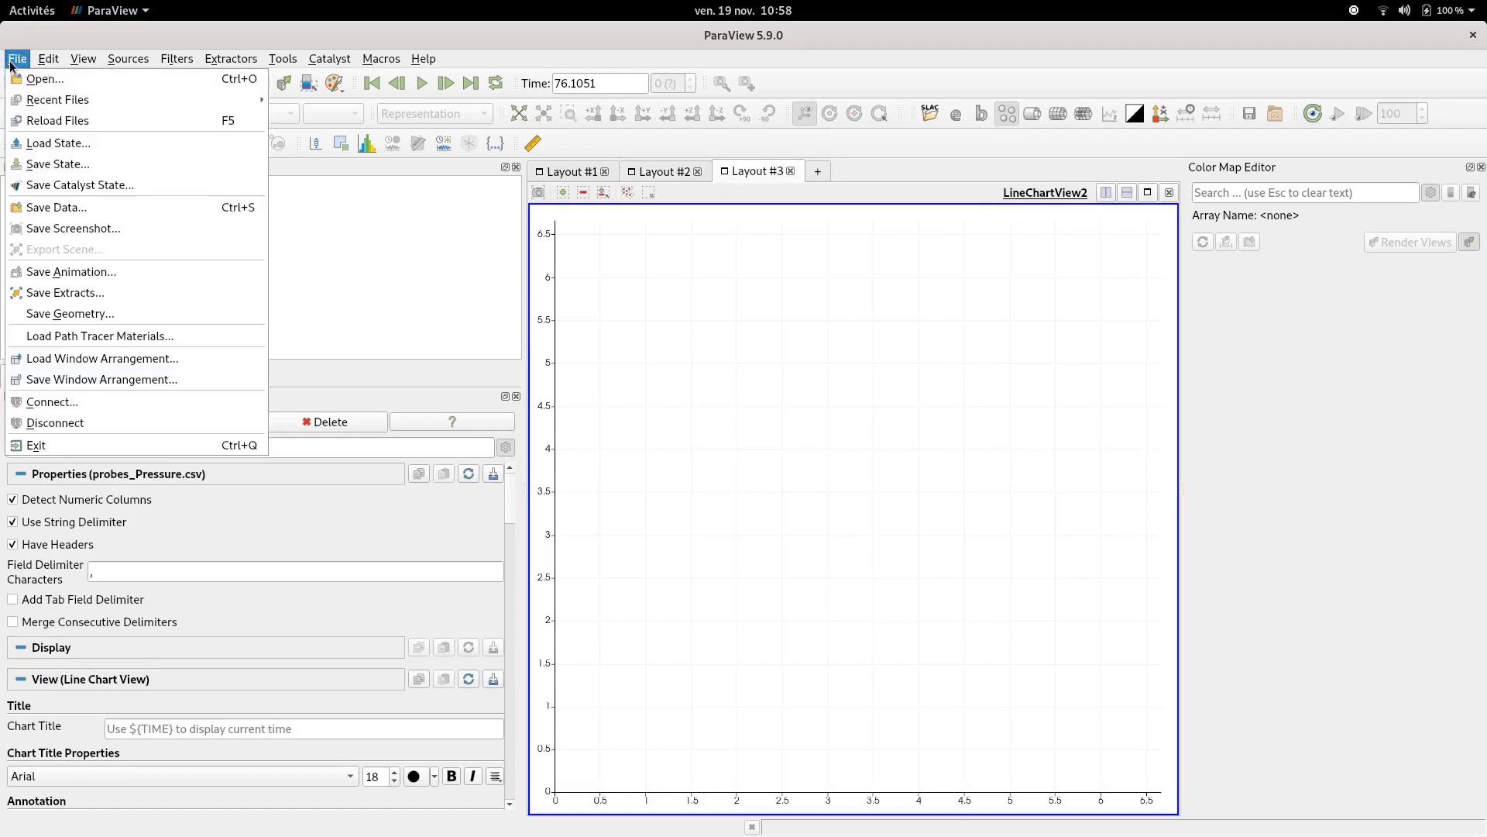
left_click(42, 79)
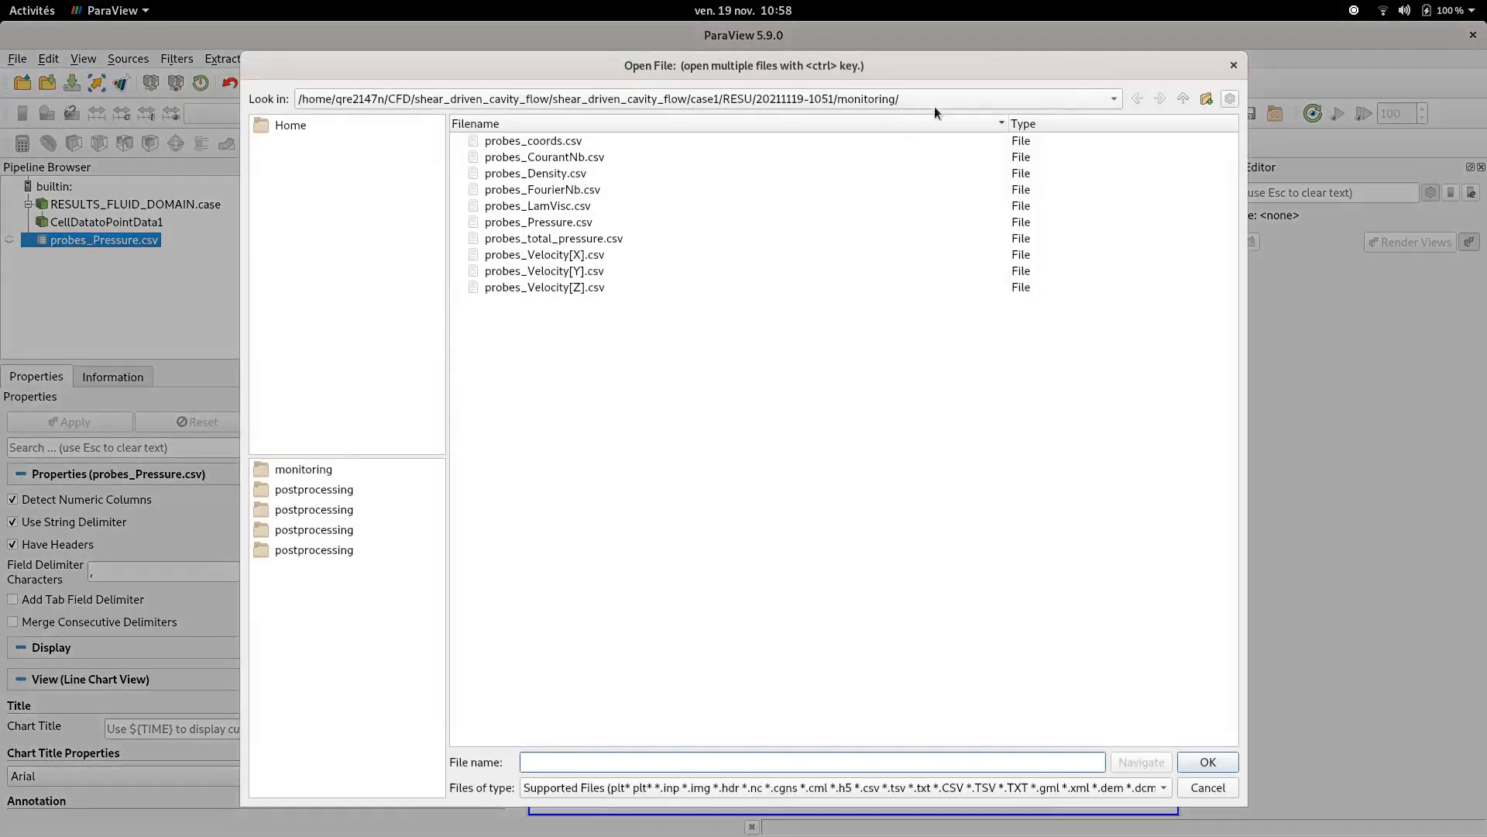
left_click(1182, 104)
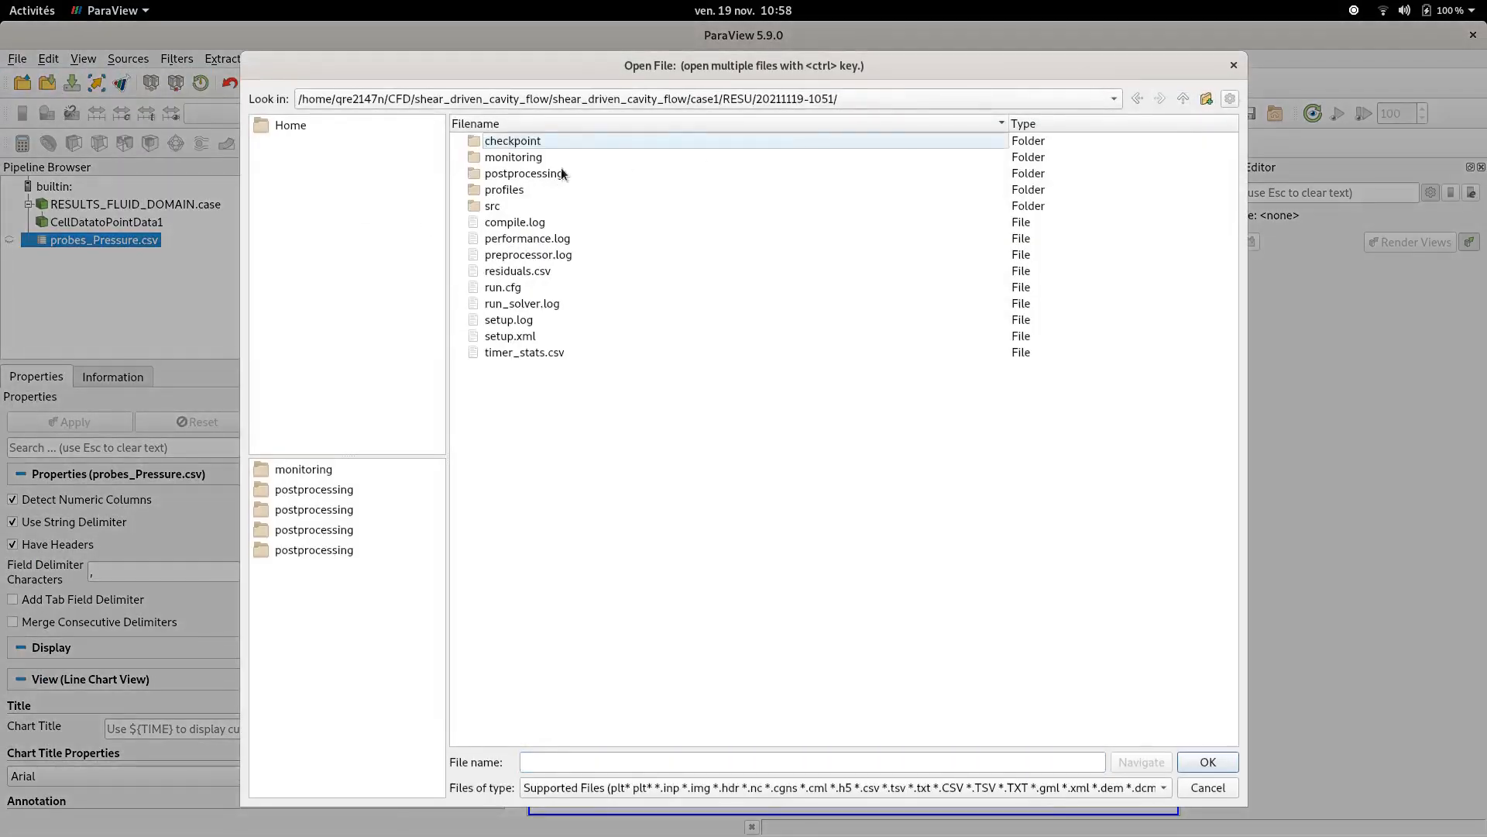
double_click(508, 189)
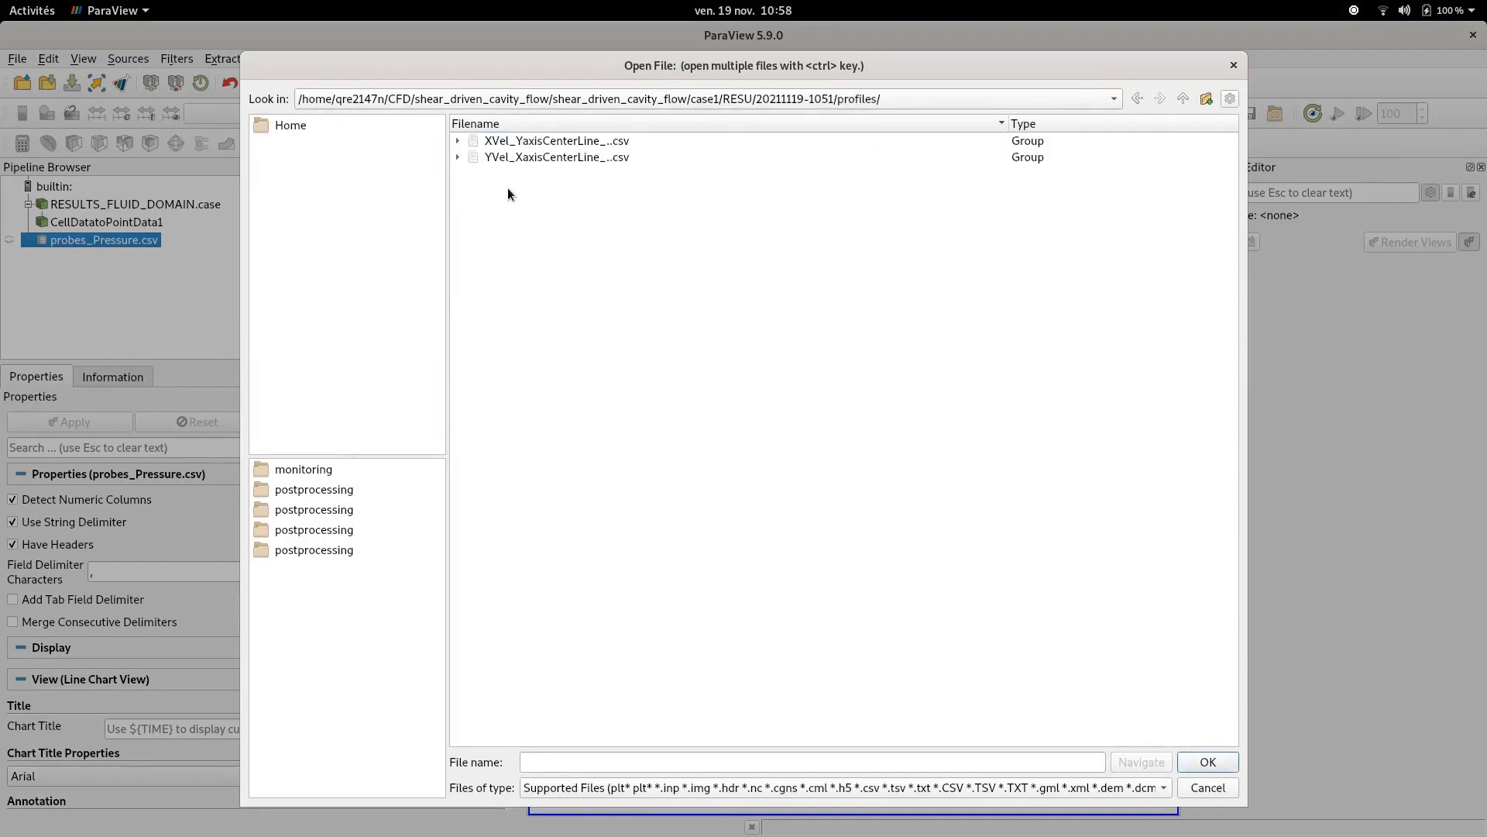
double_click(513, 143)
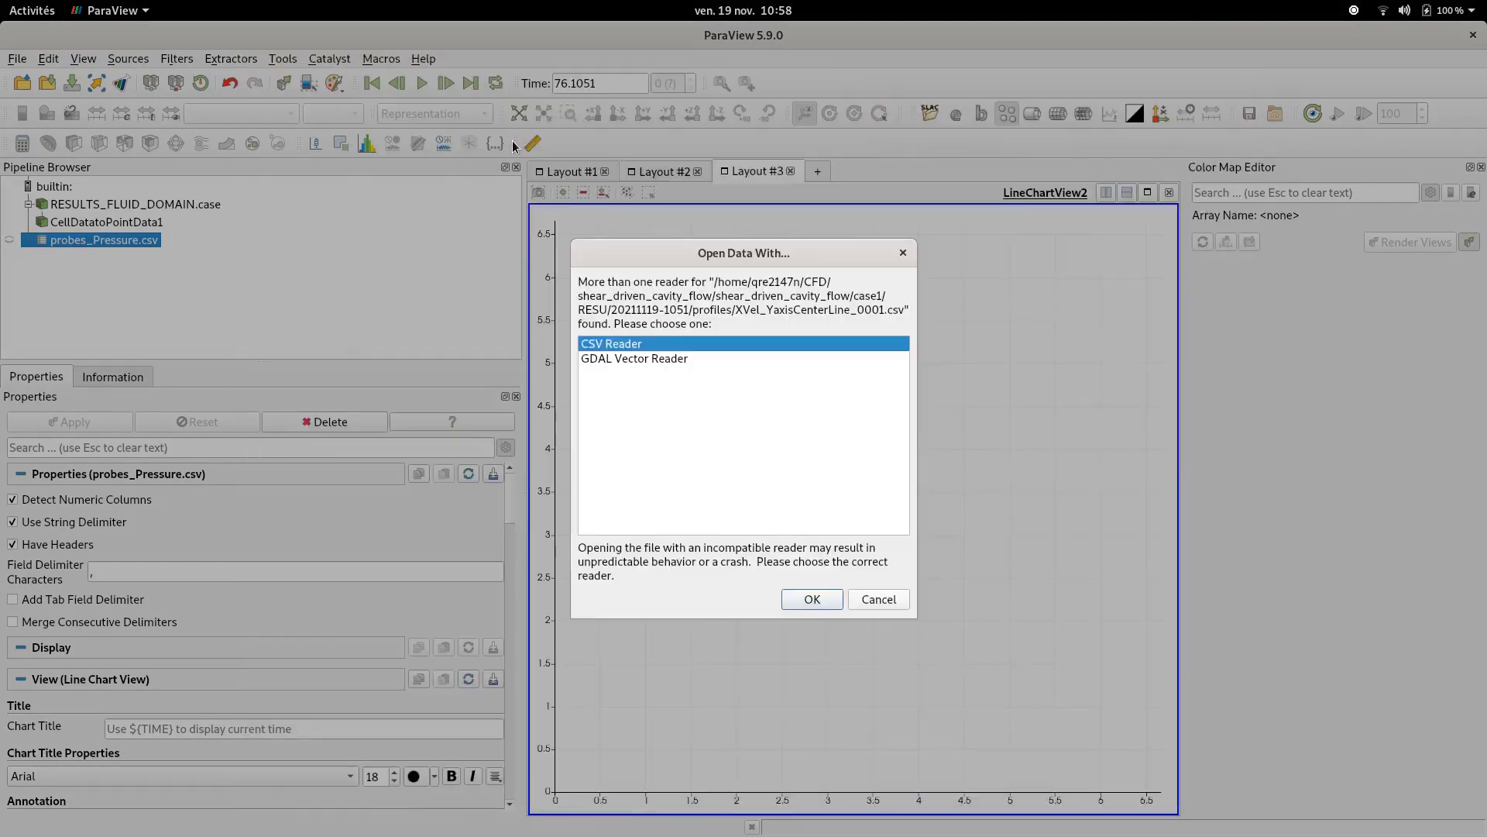
left_click(804, 599)
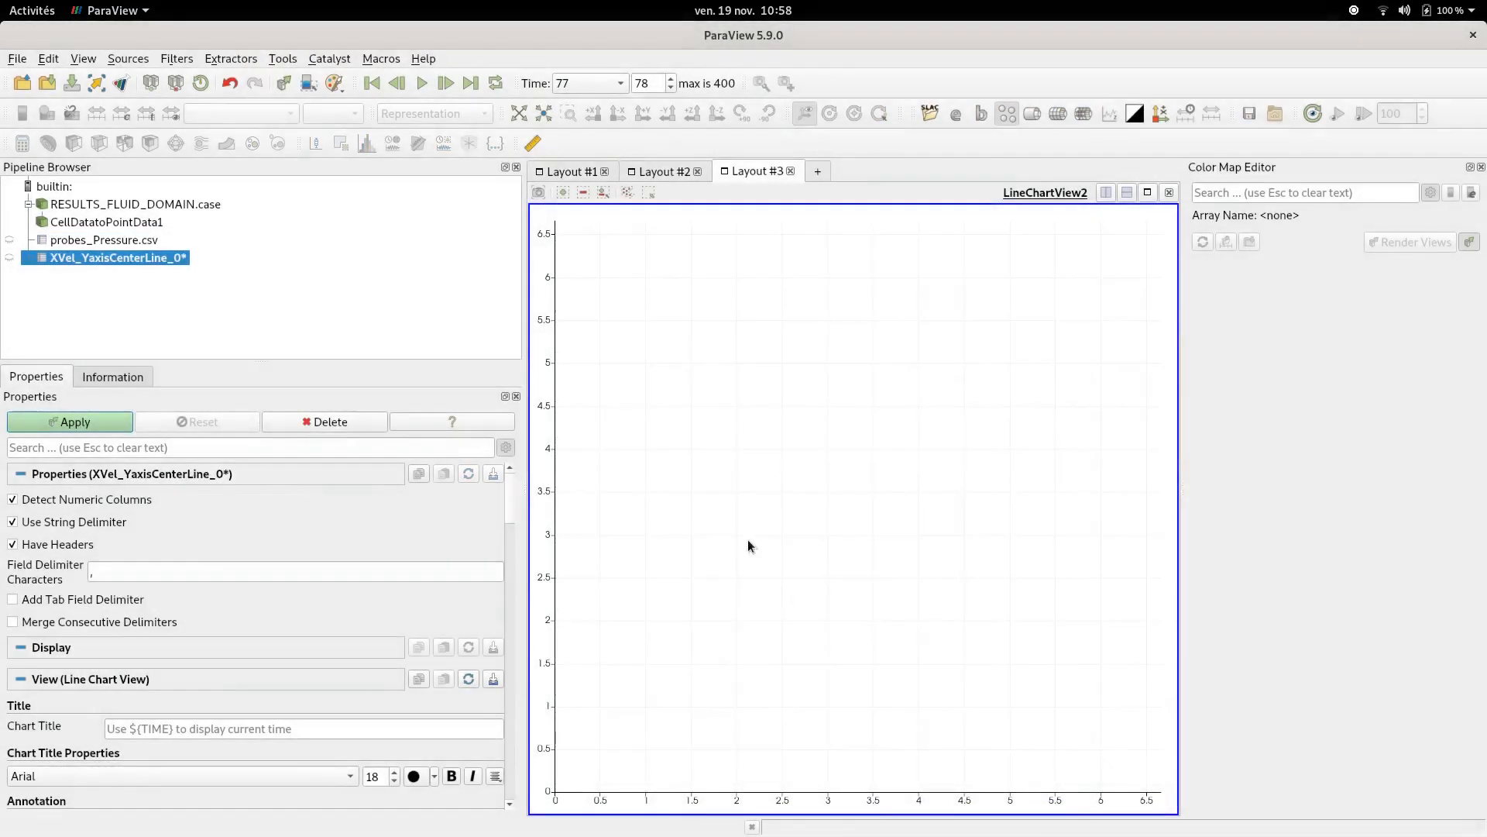
- Show the XVel_YaxisCenterLine data in the line chart and hide its x, y, z and s series
left_click(9, 257)
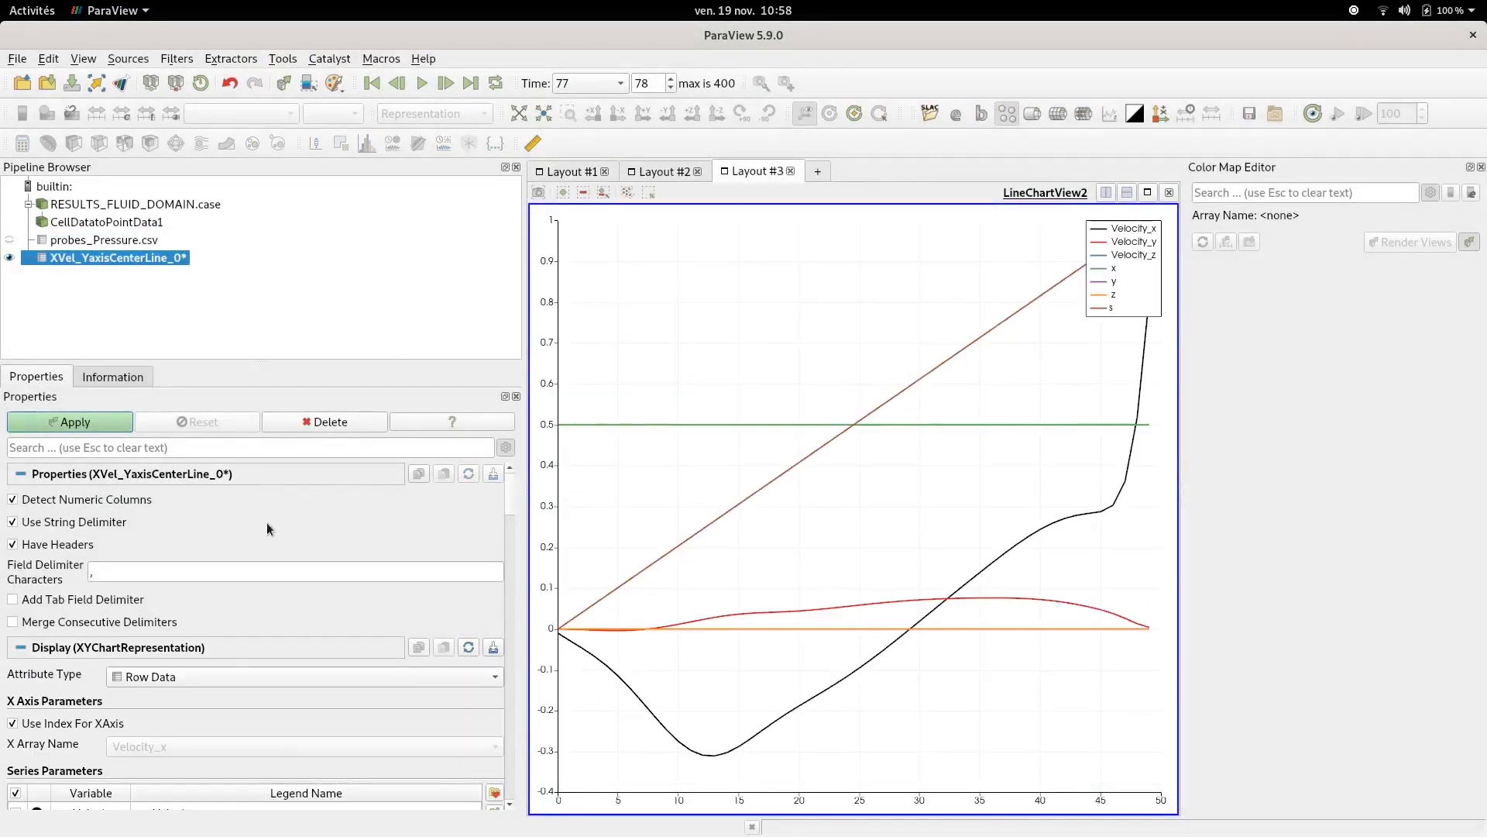
scroll(268, 582, "down", 2)
scroll(268, 582, "down", 2)
mouse_move(970, 350)
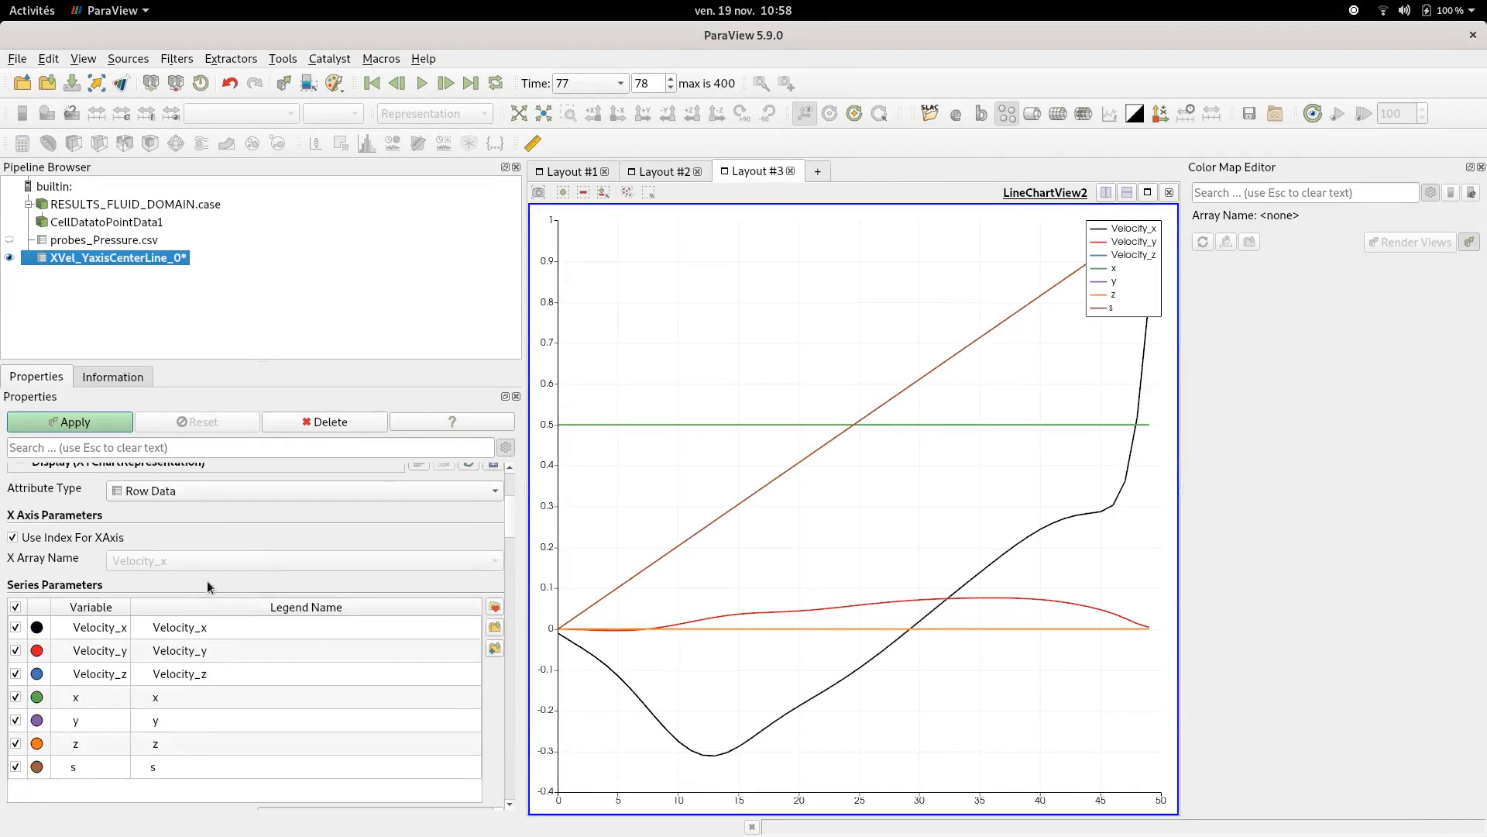
left_click(15, 697)
left_click(16, 720)
left_click(16, 744)
left_click(15, 767)
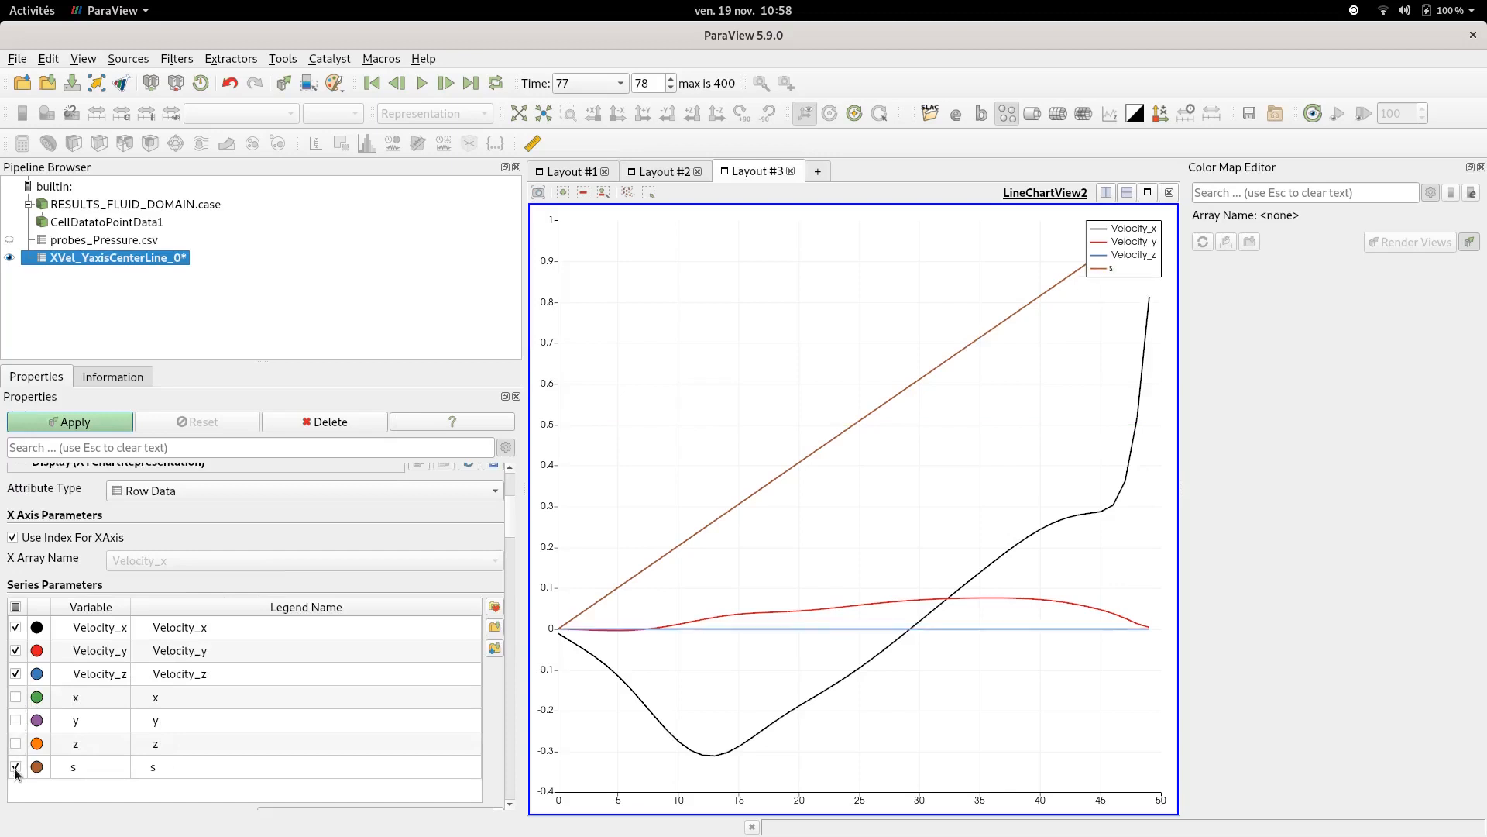
- Stop using the index for the x axis and plot the velocity profile against the y array
left_click(72, 537)
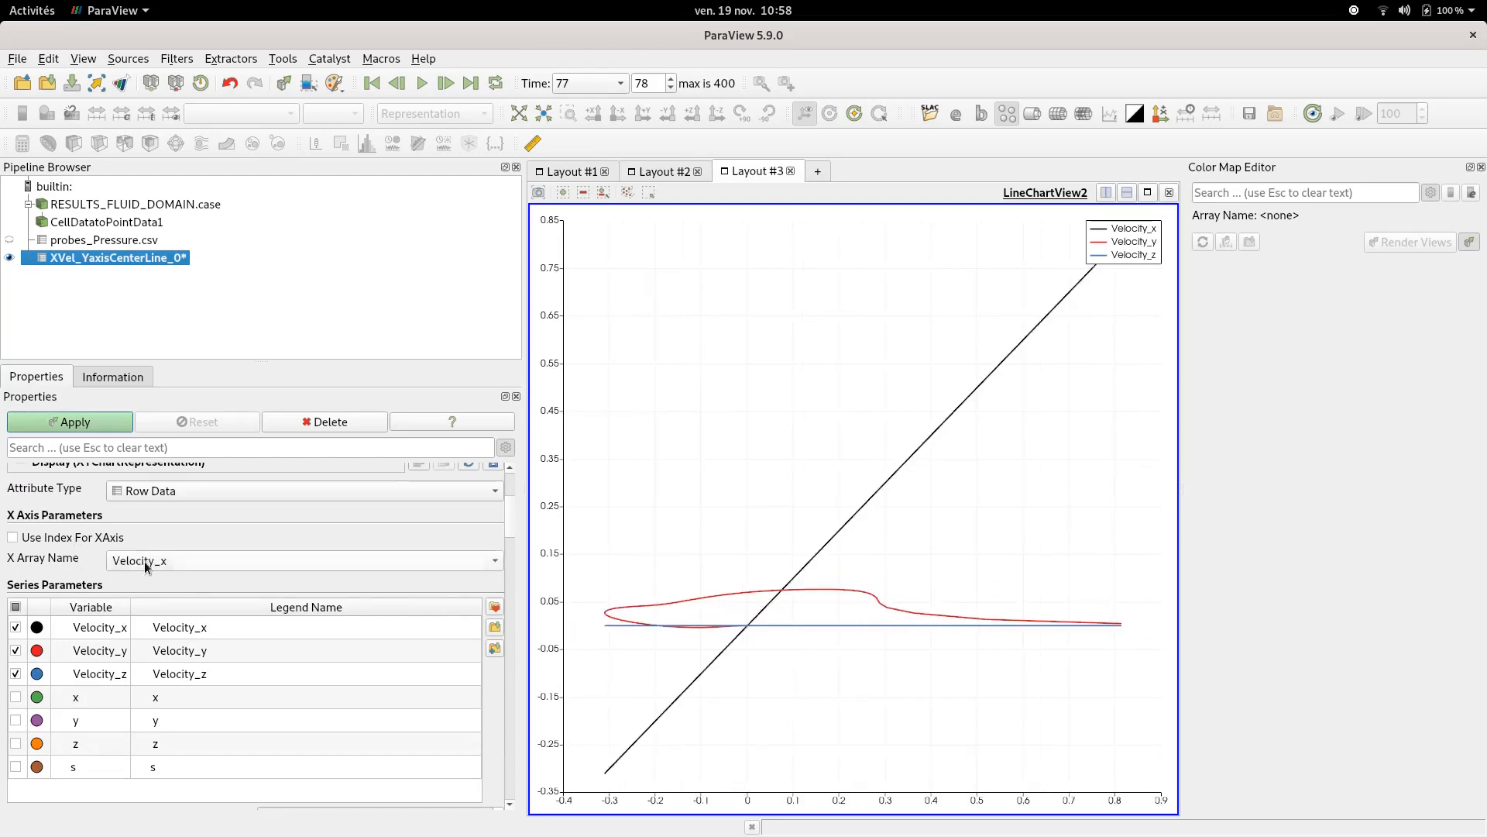
left_click(145, 560)
left_click(151, 645)
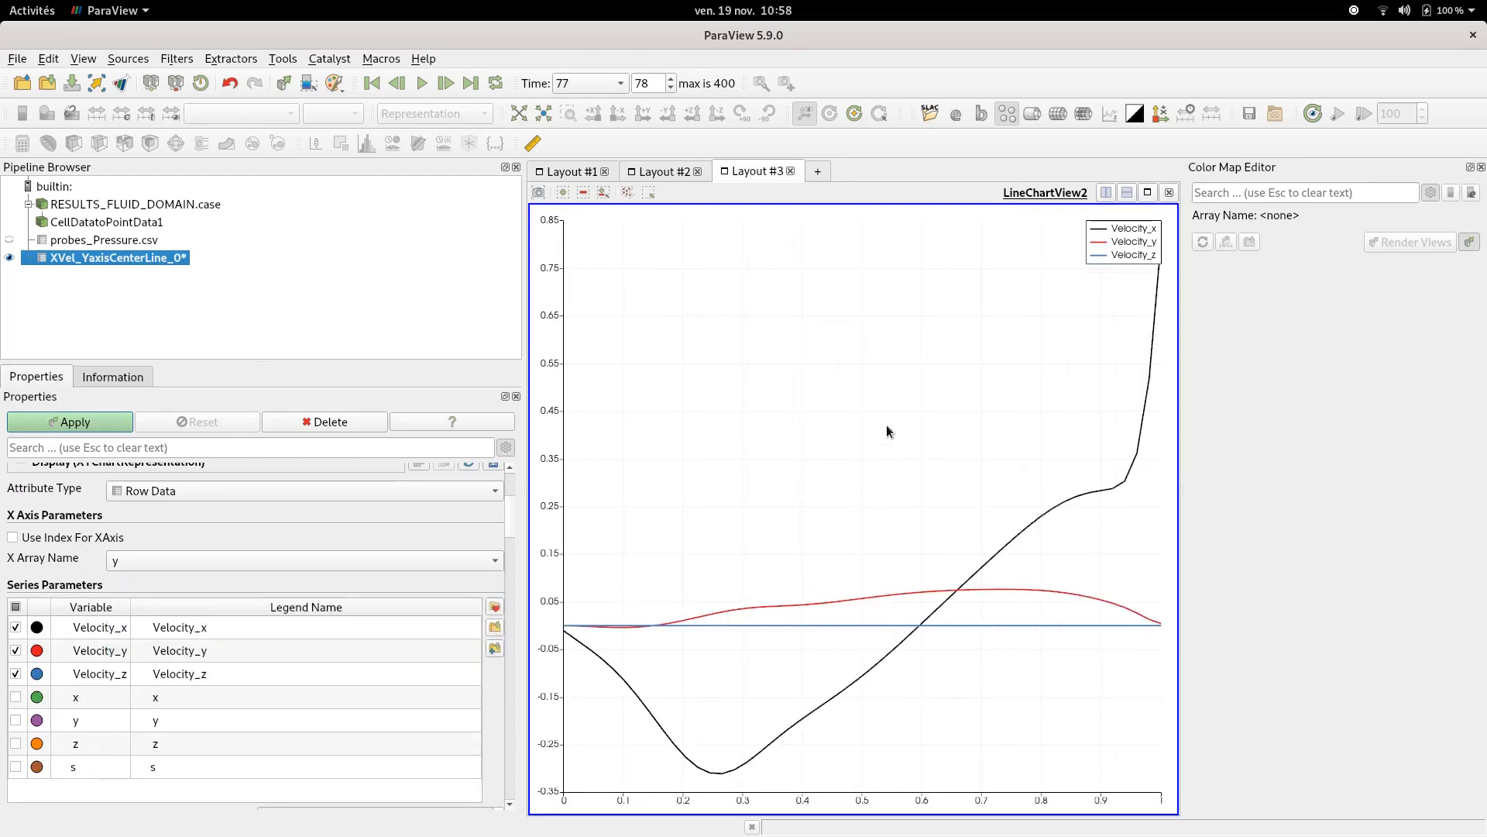
scroll(887, 431, "down", 3)
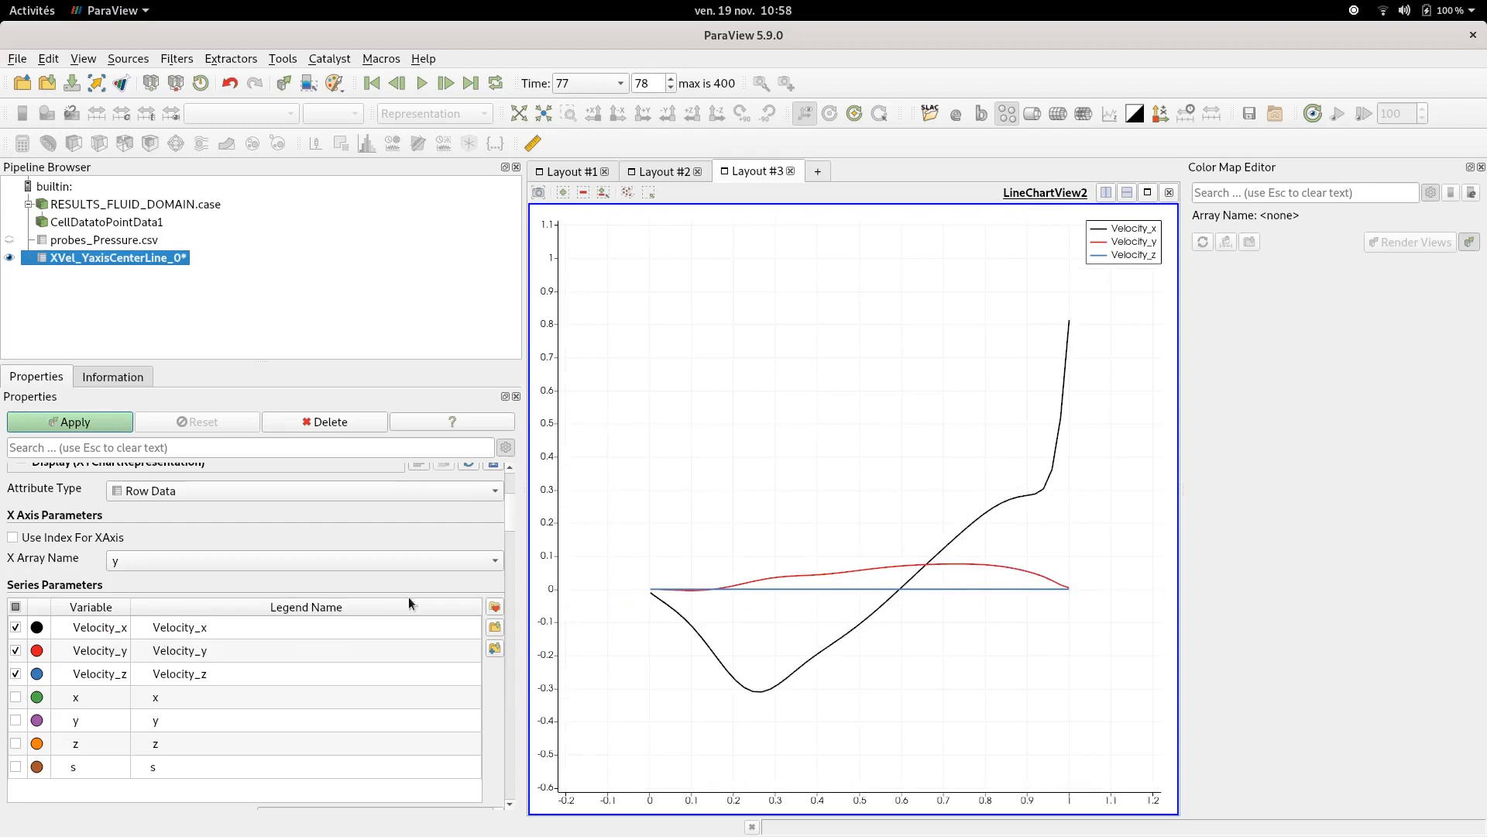
- Hide the Velocity_y series in the profile chart and switch back to Layout #1
left_click(15, 673)
left_click(16, 673)
left_click(16, 650)
left_click(571, 171)
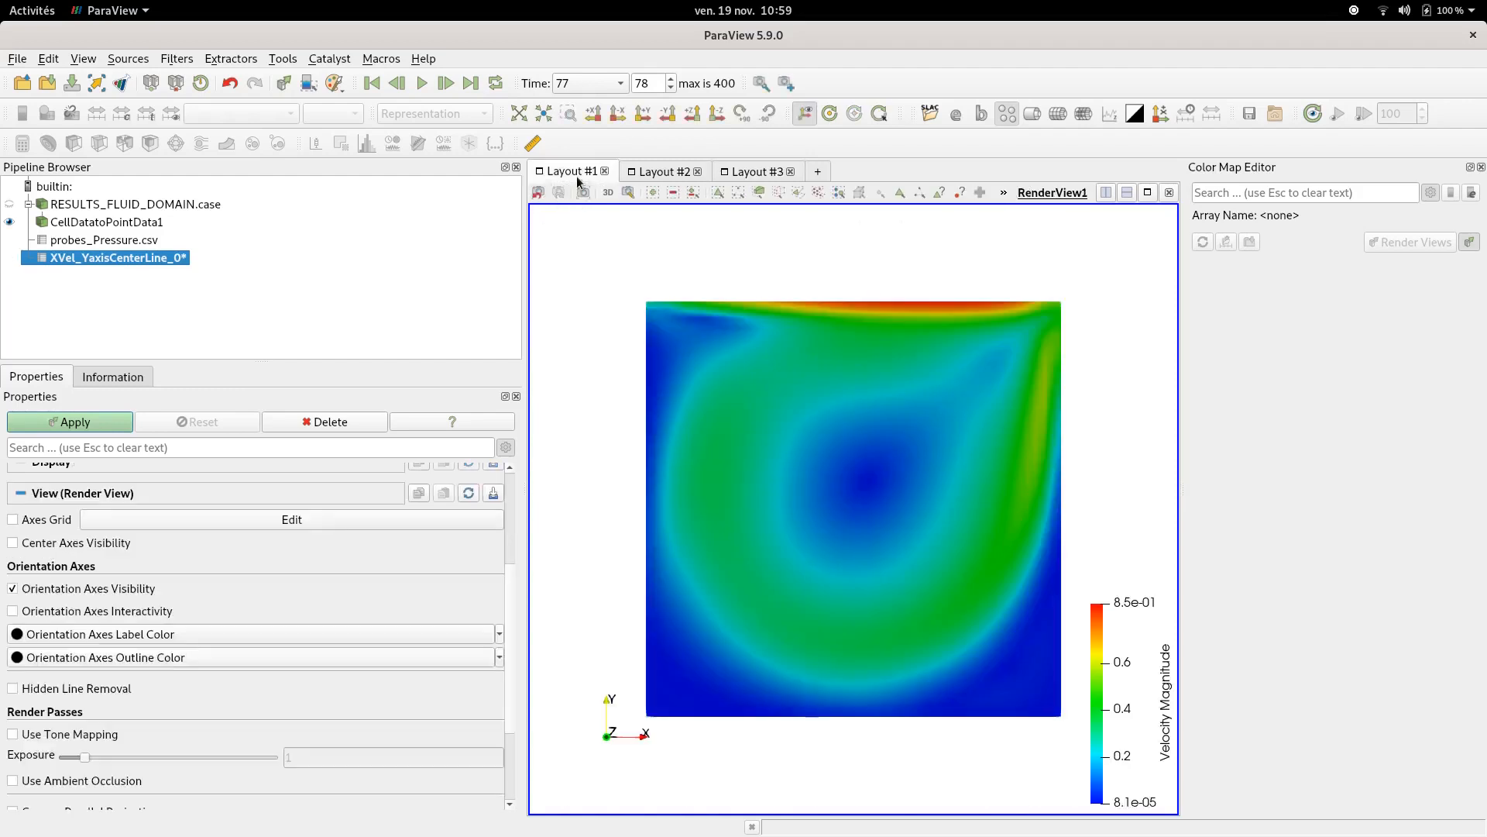